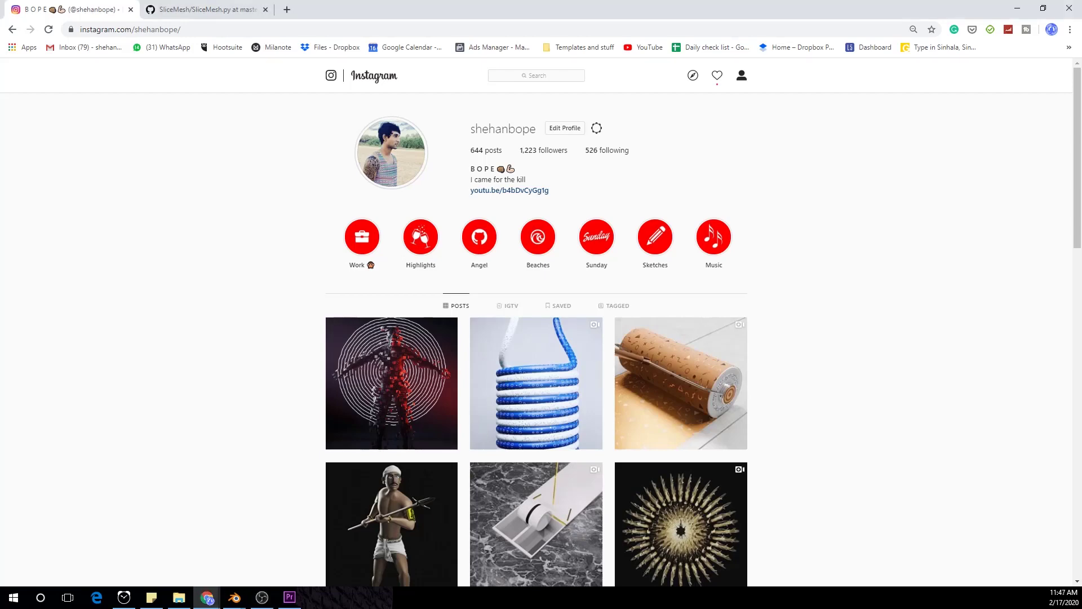
Step: Open the Instagram post of the fragmented figure, then switch to the Blender window
{"action": "scroll", "coordinate": [215, 483], "scroll_direction": "down", "scroll_amount": 1}
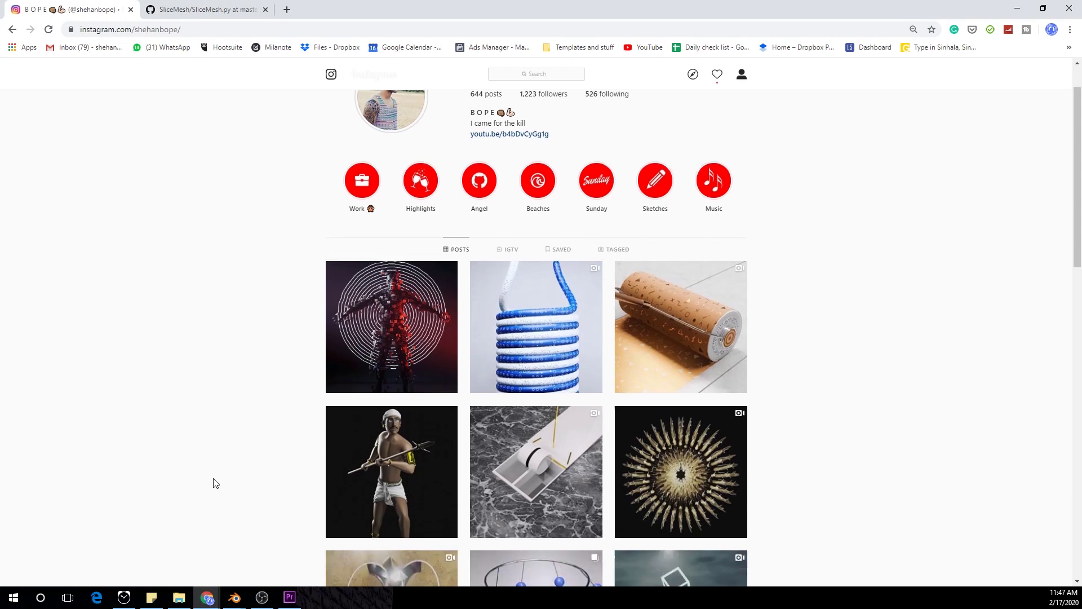
{"action": "left_click", "coordinate": [398, 294]}
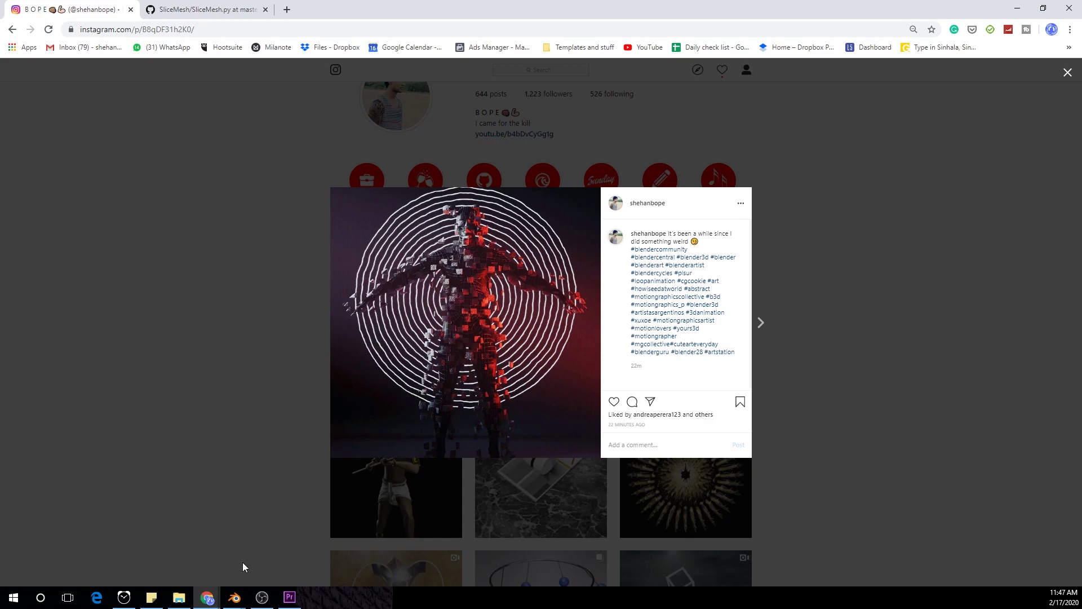
{"action": "mouse_move", "coordinate": [234, 597]}
{"action": "left_click", "coordinate": [282, 560]}
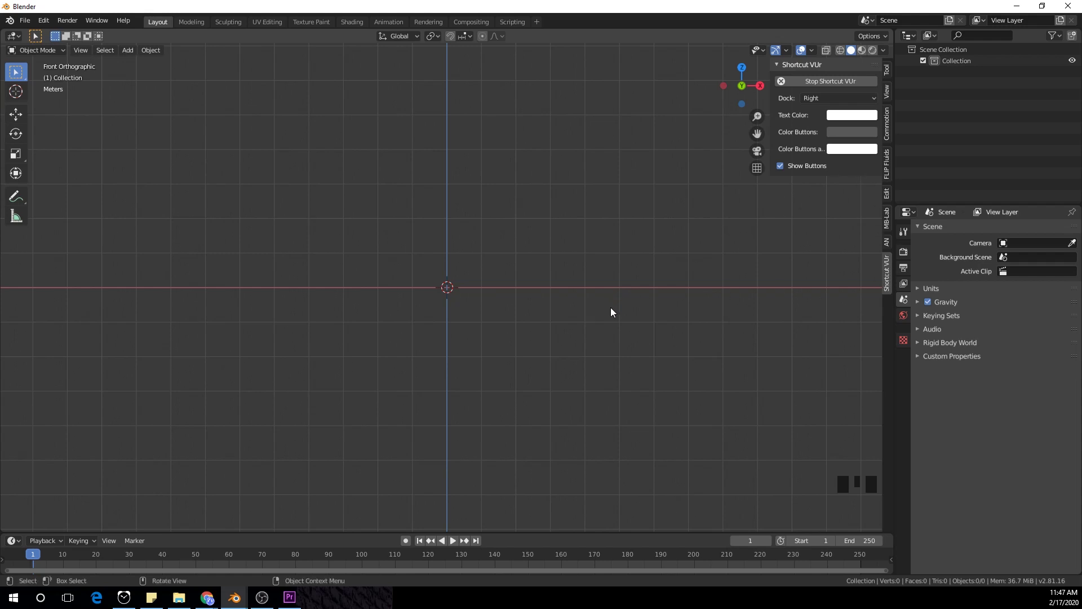
Step: In the MB-Lab sidebar, switch the base character template from Afro female to Caucasian male
{"action": "middle_click_drag", "start_coordinate": [513, 181], "coordinate": [533, 272], "text": "shift"}
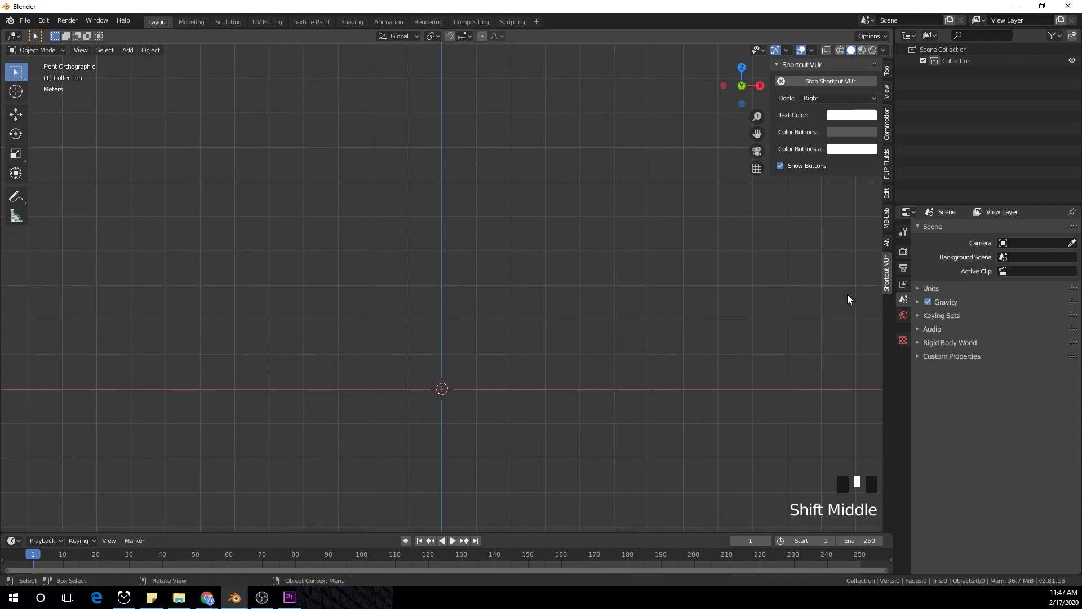
{"action": "left_click", "coordinate": [887, 217]}
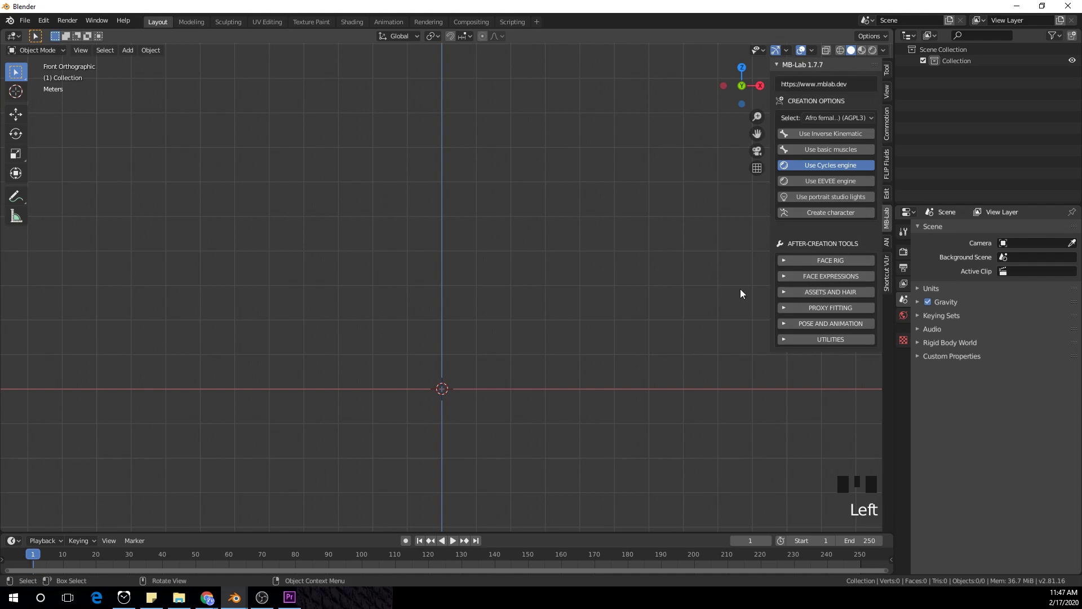
{"action": "key", "text": "n"}
{"action": "key", "text": "n"}
{"action": "key", "text": "n"}
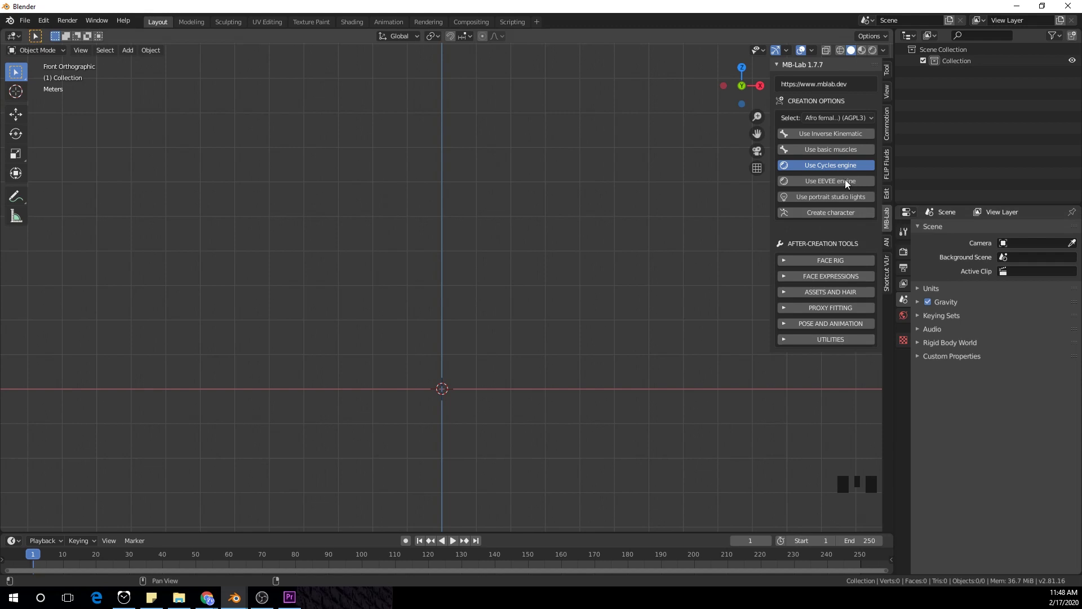
{"action": "left_click", "coordinate": [852, 118]}
{"action": "left_click", "coordinate": [856, 204]}
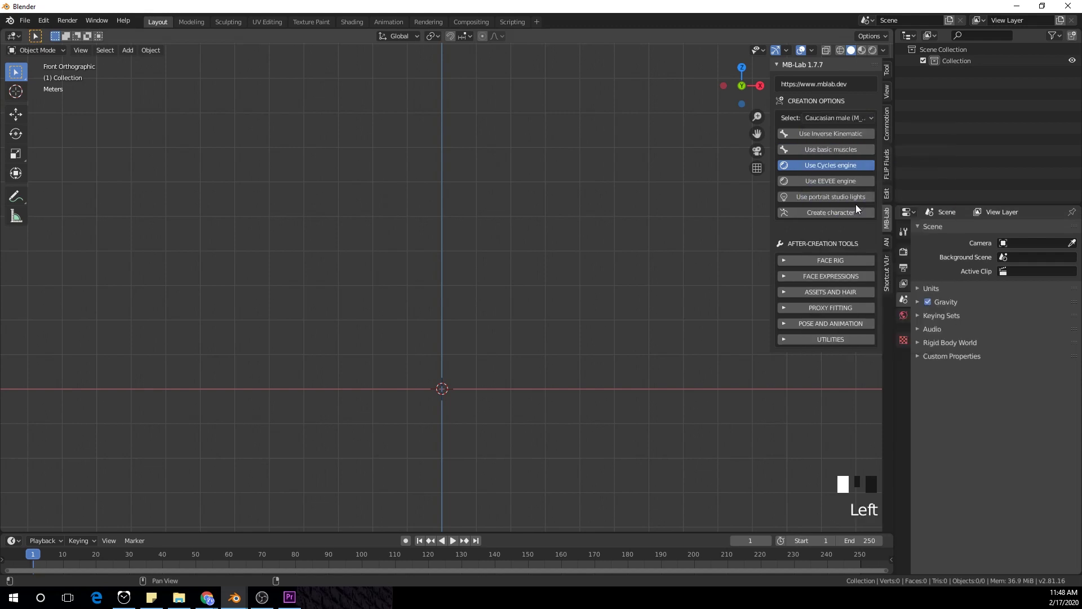
Step: Generate the Caucasian male character and delete its armature
{"action": "left_click", "coordinate": [846, 213]}
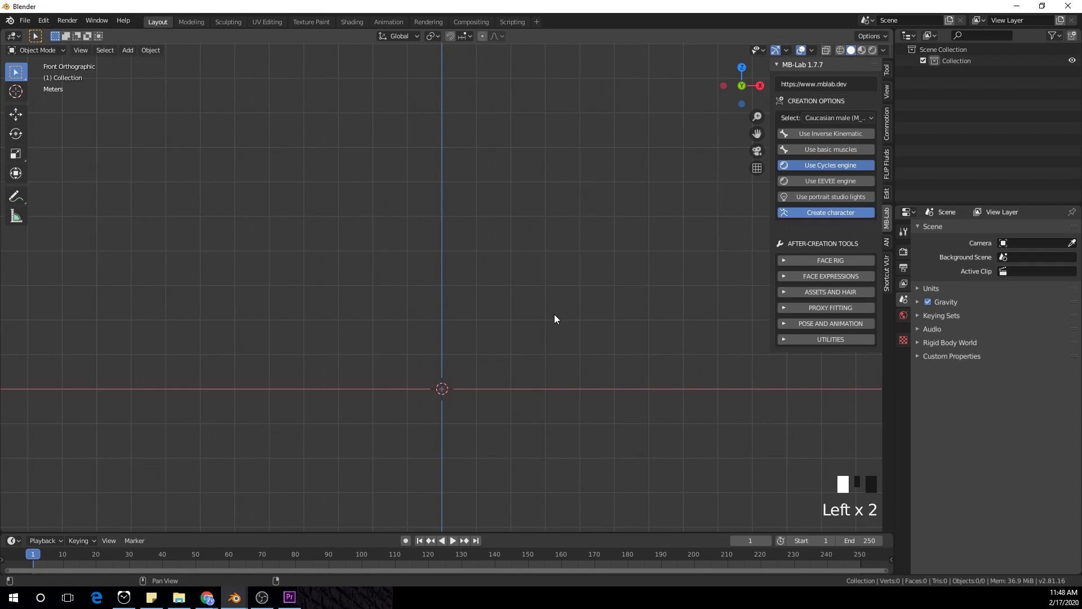
{"action": "scroll", "coordinate": [529, 332], "scroll_direction": "up", "scroll_amount": 4}
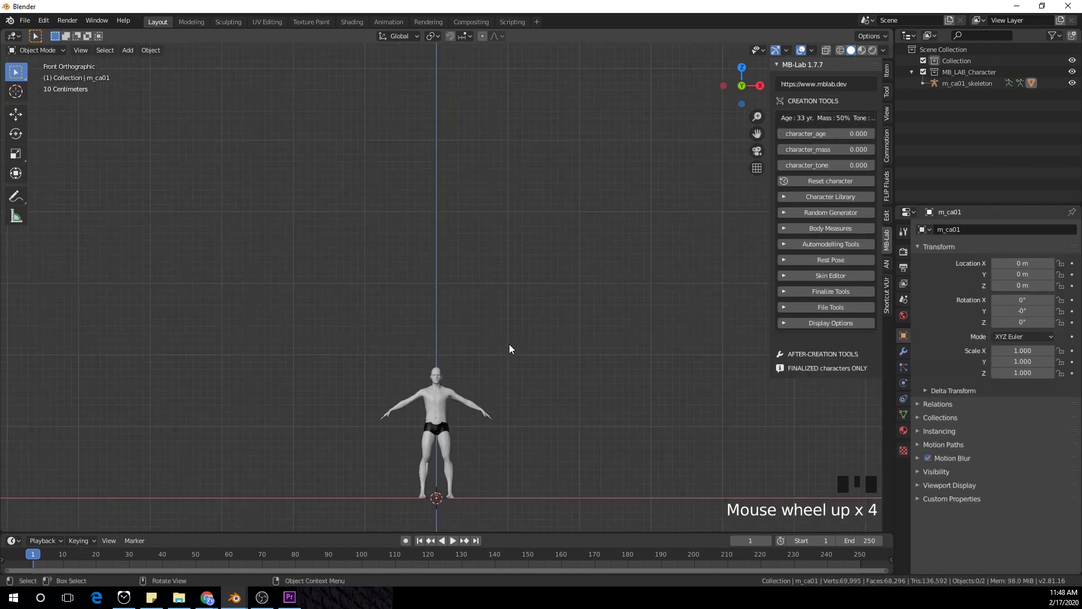
{"action": "scroll", "coordinate": [499, 395], "scroll_direction": "down", "scroll_amount": 1}
{"action": "middle_click_drag", "start_coordinate": [498, 396], "coordinate": [553, 273], "text": "shift"}
{"action": "scroll", "coordinate": [648, 332], "scroll_direction": "up", "scroll_amount": 5}
{"action": "middle_click_drag", "start_coordinate": [648, 331], "coordinate": [484, 316], "text": "shift"}
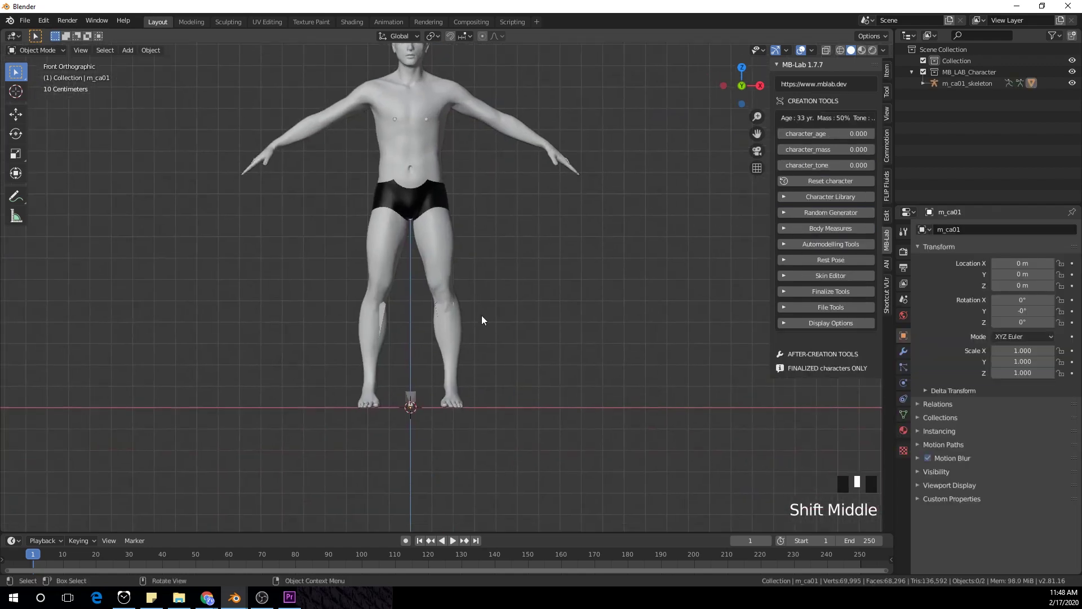
{"action": "scroll", "coordinate": [414, 441], "scroll_direction": "down", "scroll_amount": 1}
{"action": "left_click", "coordinate": [409, 422]}
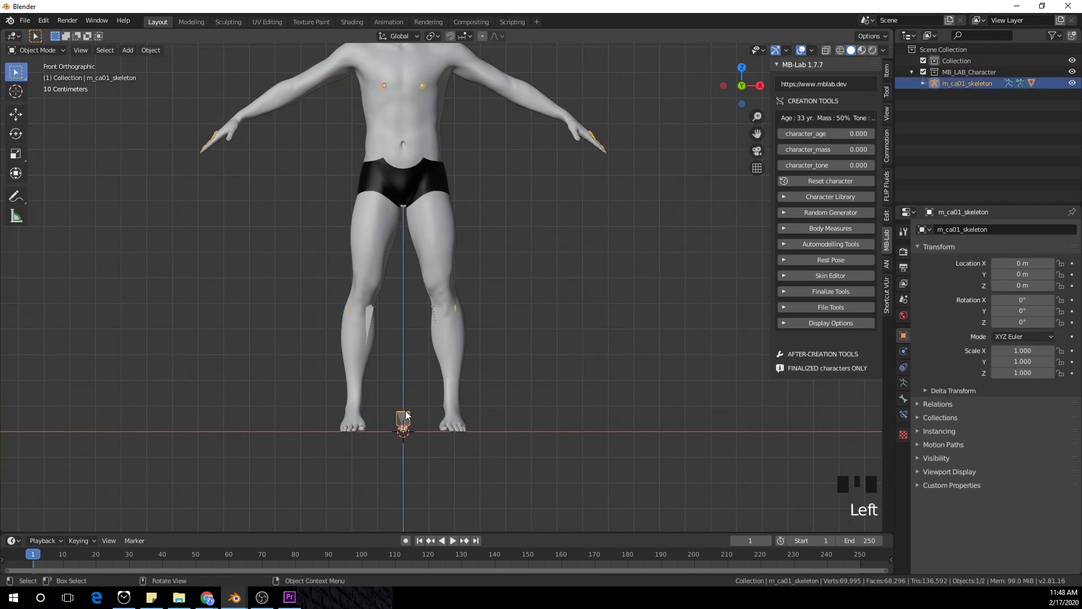
{"action": "key", "text": "x"}
{"action": "left_click", "coordinate": [603, 337]}
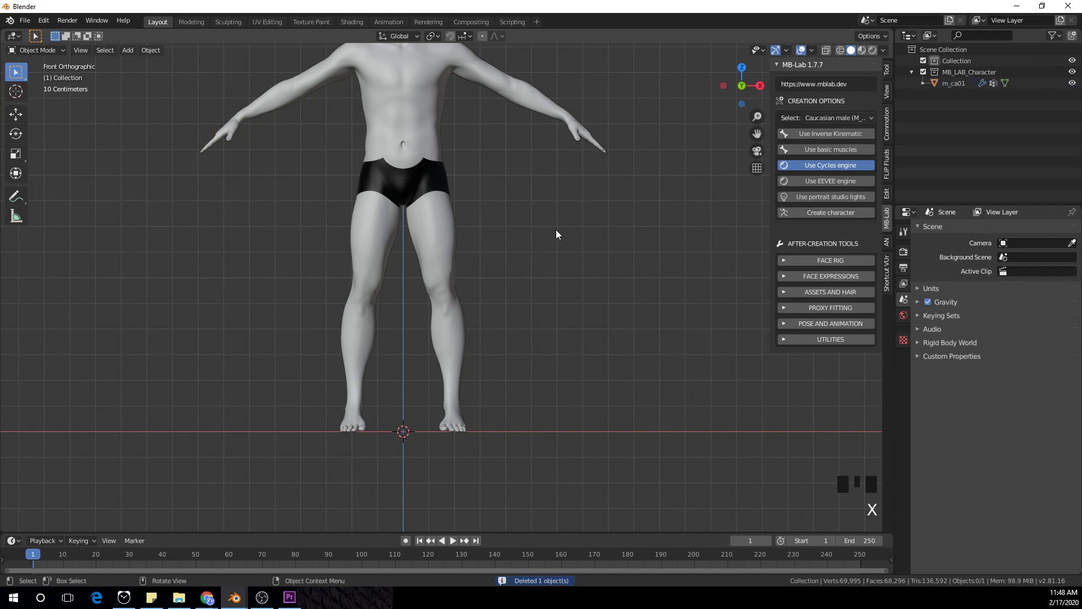
Step: Select the m_ca01 body mesh and remove all its modifiers
{"action": "scroll", "coordinate": [558, 226], "scroll_direction": "down", "scroll_amount": 1}
{"action": "middle_click_drag", "start_coordinate": [570, 197], "coordinate": [569, 241], "text": "shift"}
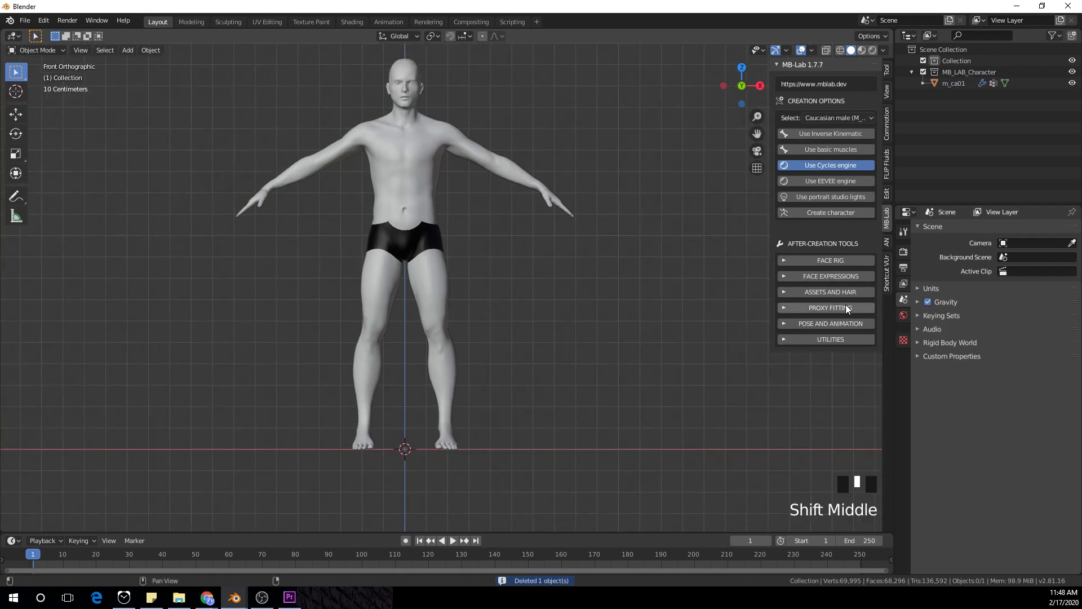
{"action": "left_click", "coordinate": [428, 191]}
{"action": "left_click", "coordinate": [903, 351]}
{"action": "left_click", "coordinate": [1070, 247]}
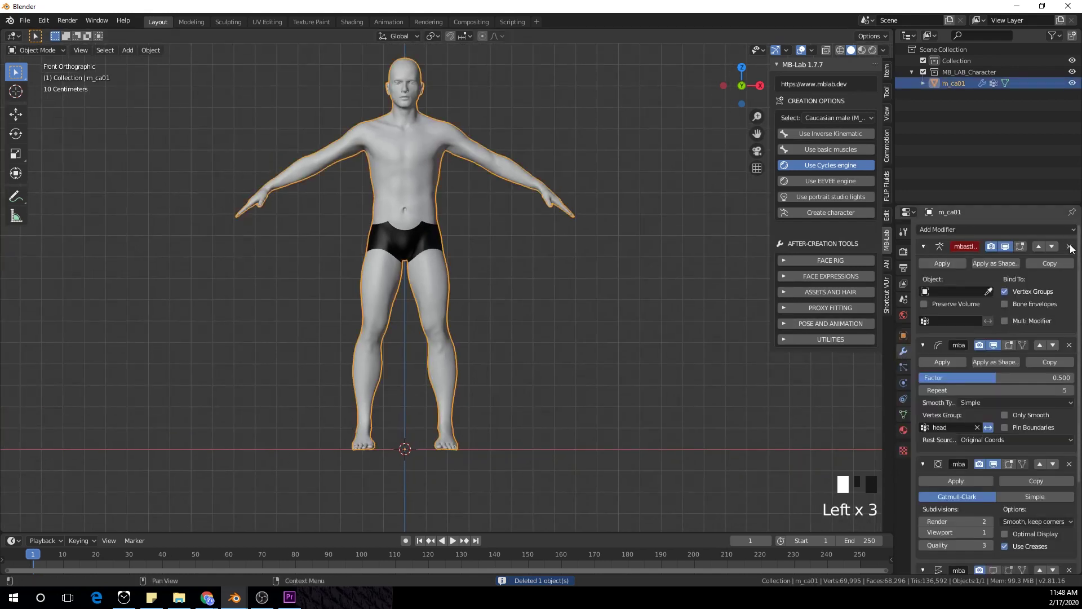
{"action": "left_click", "coordinate": [1069, 247]}
{"action": "left_click", "coordinate": [1069, 247]}
{"action": "left_click", "coordinate": [1069, 246]}
{"action": "left_click", "coordinate": [1069, 246]}
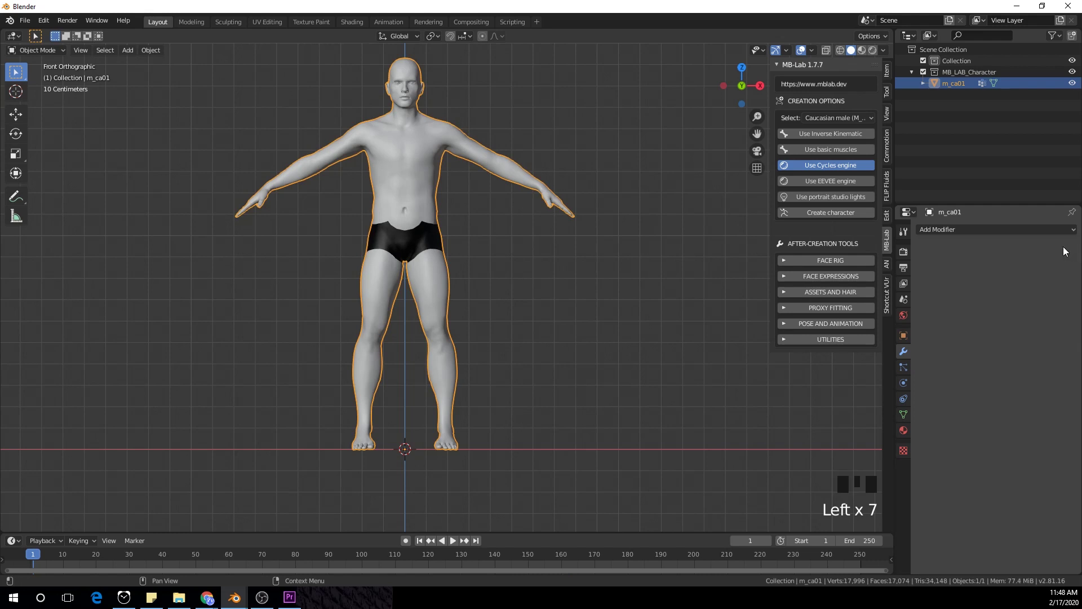
Step: Remove every material slot from the m_ca01 body mesh
{"action": "left_click", "coordinate": [904, 417]}
{"action": "left_click", "coordinate": [904, 430]}
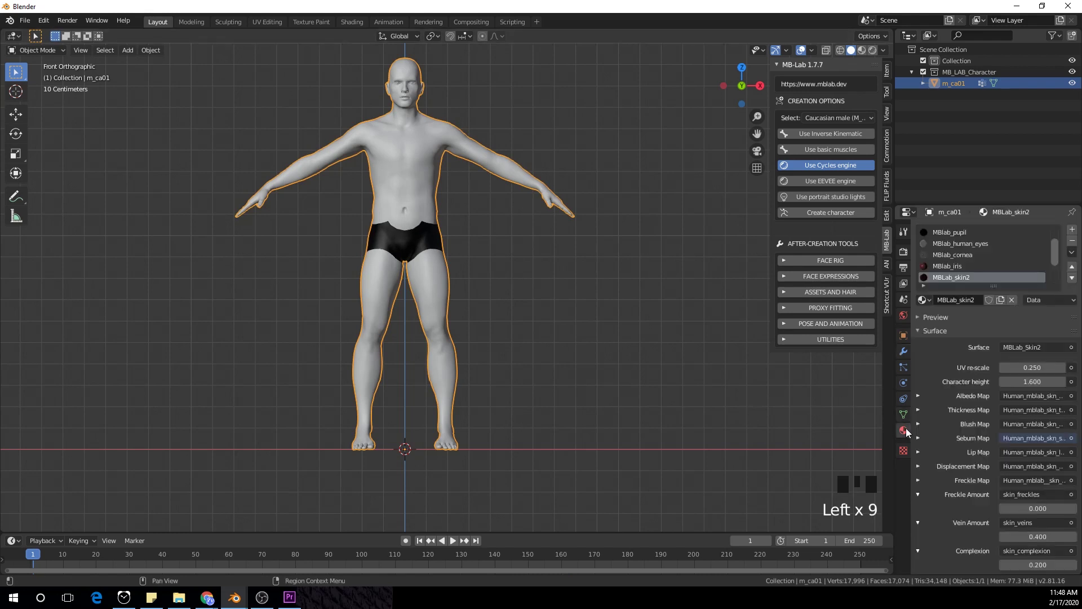
{"action": "left_click", "coordinate": [1072, 241]}
{"action": "left_click", "coordinate": [1072, 240]}
{"action": "left_click", "coordinate": [1072, 241]}
{"action": "left_click", "coordinate": [1073, 241]}
{"action": "left_click", "coordinate": [1073, 241]}
{"action": "left_click", "coordinate": [1072, 240]}
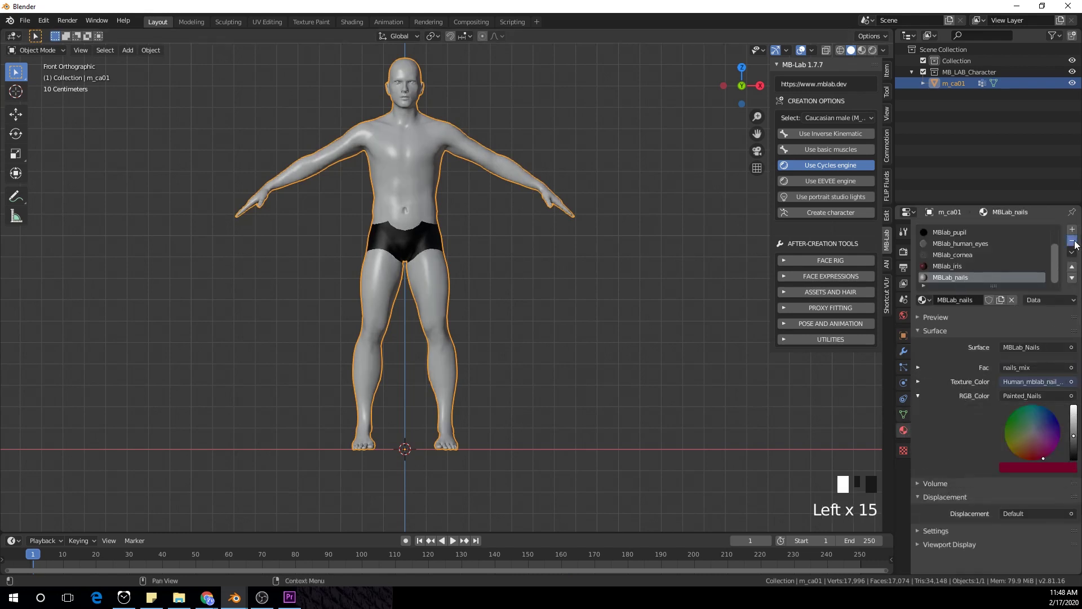
{"action": "triple_click", "coordinate": [1072, 241]}
{"action": "left_click", "coordinate": [1072, 241]}
{"action": "left_click", "coordinate": [1072, 240]}
{"action": "left_click", "coordinate": [1072, 240]}
{"action": "left_click", "coordinate": [1072, 240]}
{"action": "left_click", "coordinate": [1072, 240]}
{"action": "left_click", "coordinate": [1072, 241]}
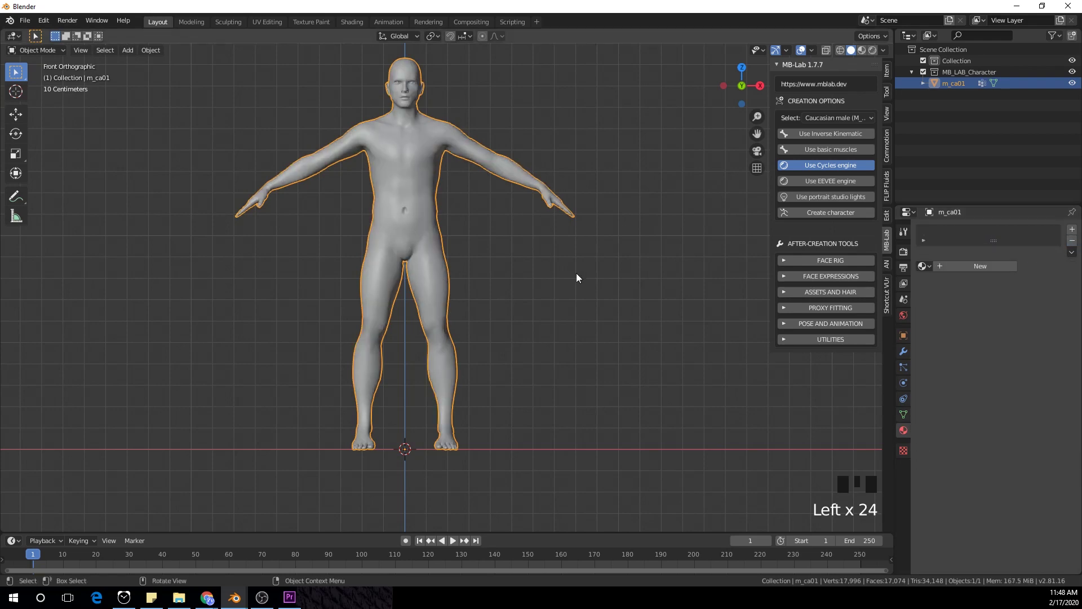
{"action": "scroll", "coordinate": [552, 271], "scroll_direction": "up", "scroll_amount": 2}
{"action": "scroll", "coordinate": [522, 202], "scroll_direction": "up", "scroll_amount": 1}
{"action": "middle_click_drag", "start_coordinate": [522, 202], "coordinate": [509, 366], "text": "shift"}
{"action": "scroll", "coordinate": [477, 312], "scroll_direction": "up", "scroll_amount": 2}
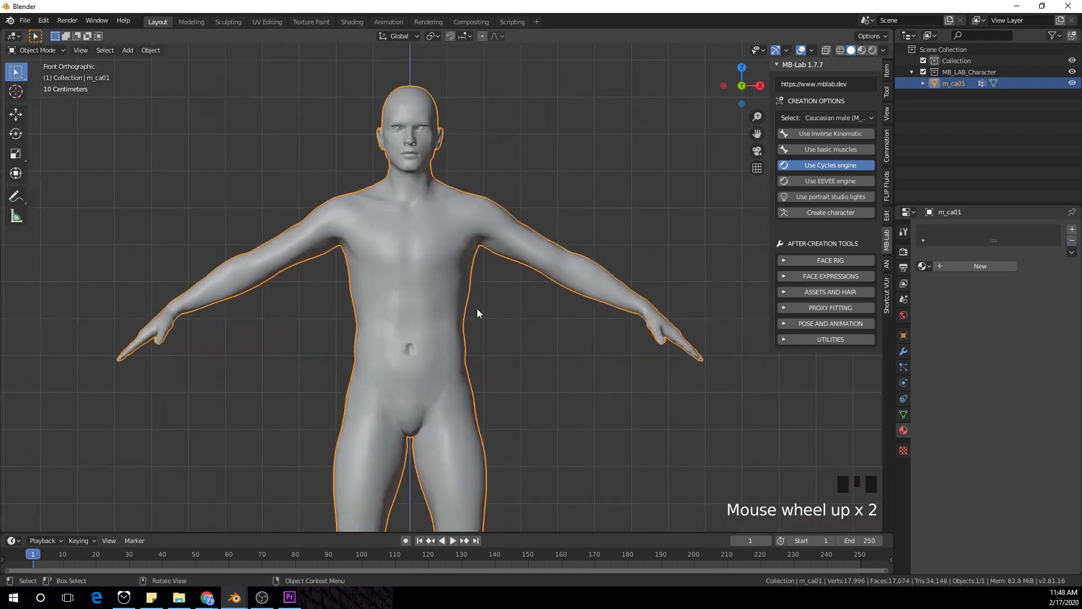
Step: In Edit Mode, select the linked body mesh from a neck vertex and hide it
{"action": "key", "text": "Tab"}
{"action": "middle_click_drag", "start_coordinate": [462, 157], "coordinate": [473, 289], "text": "shift"}
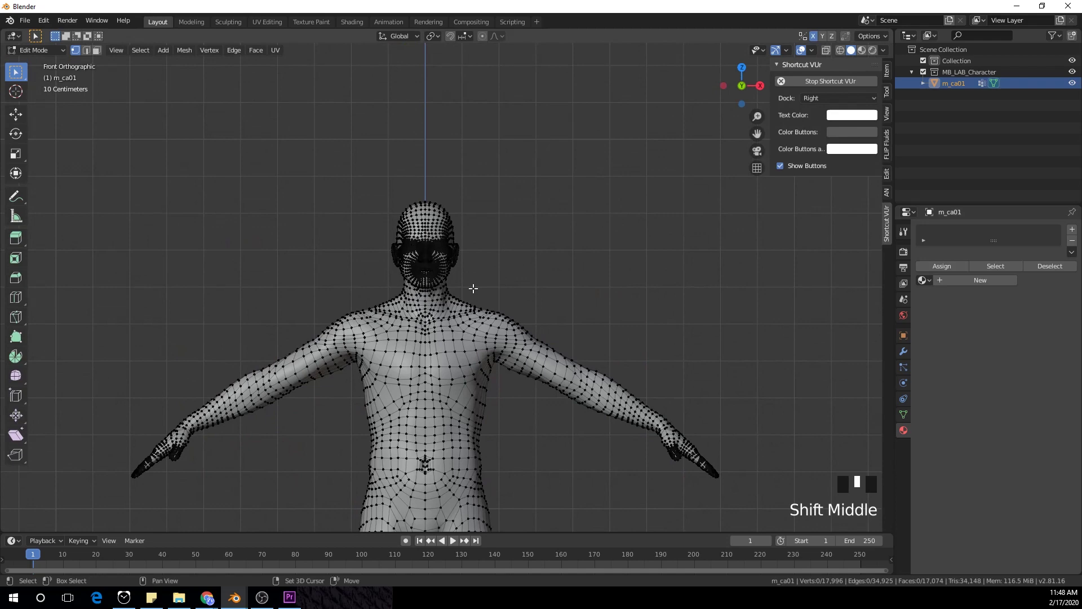
{"action": "scroll", "coordinate": [461, 318], "scroll_direction": "up", "scroll_amount": 6}
{"action": "left_click", "coordinate": [466, 336]}
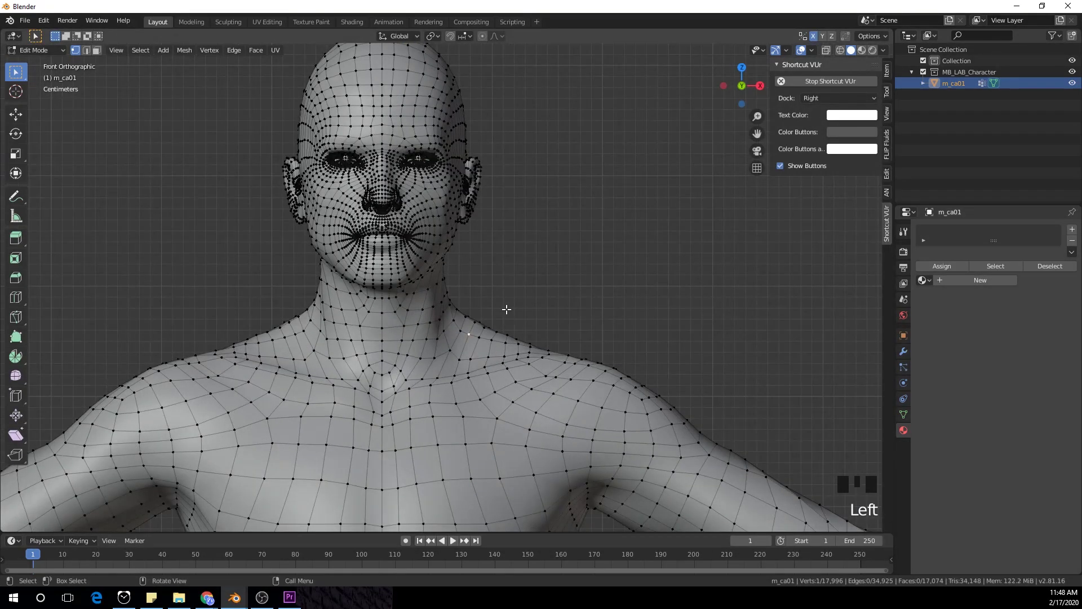
{"action": "middle_click_drag", "start_coordinate": [507, 310], "coordinate": [512, 302], "text": "shift"}
{"action": "key", "text": "l"}
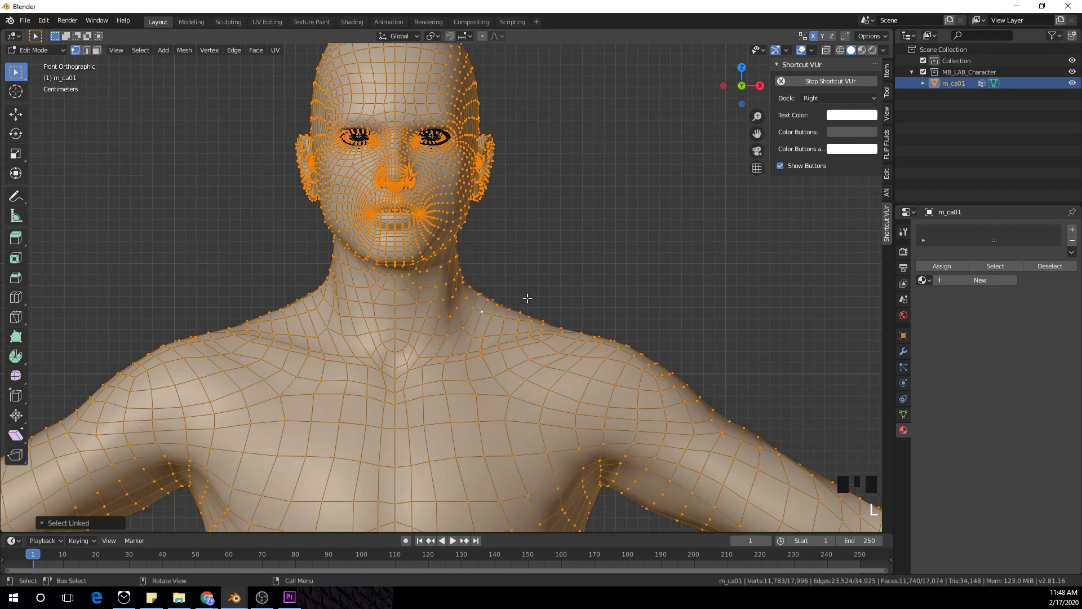
{"action": "key", "text": "h"}
Step: Return to front orthographic view and enable X-ray on the remaining eyes and mouth
{"action": "middle_click_drag", "start_coordinate": [504, 224], "coordinate": [569, 227]}
{"action": "key", "text": "KP_1"}
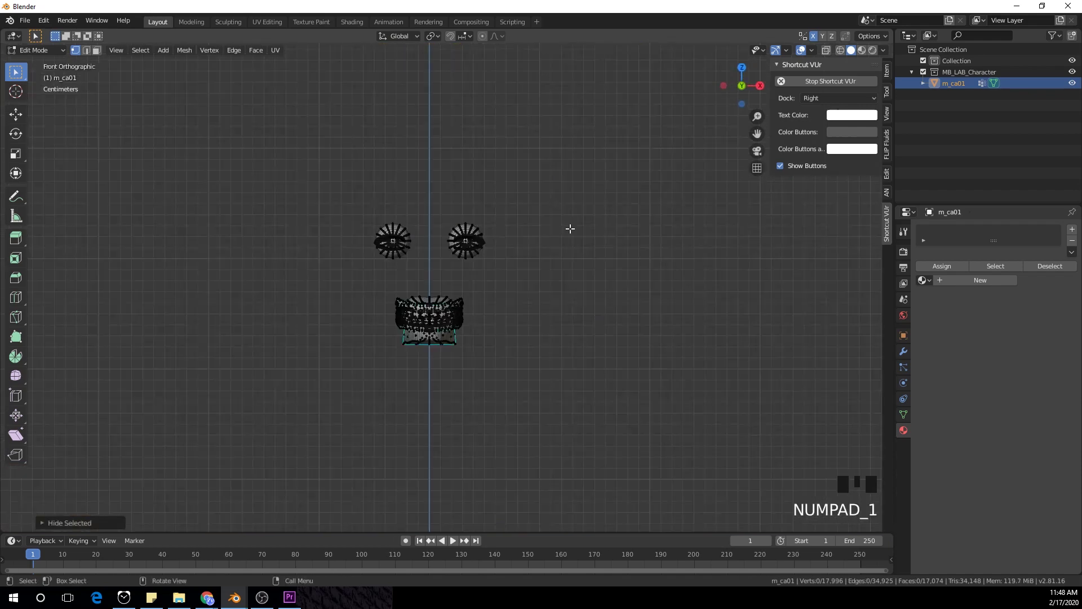
{"action": "scroll", "coordinate": [569, 228], "scroll_direction": "up", "scroll_amount": 6}
{"action": "scroll", "coordinate": [569, 304], "scroll_direction": "down", "scroll_amount": 2}
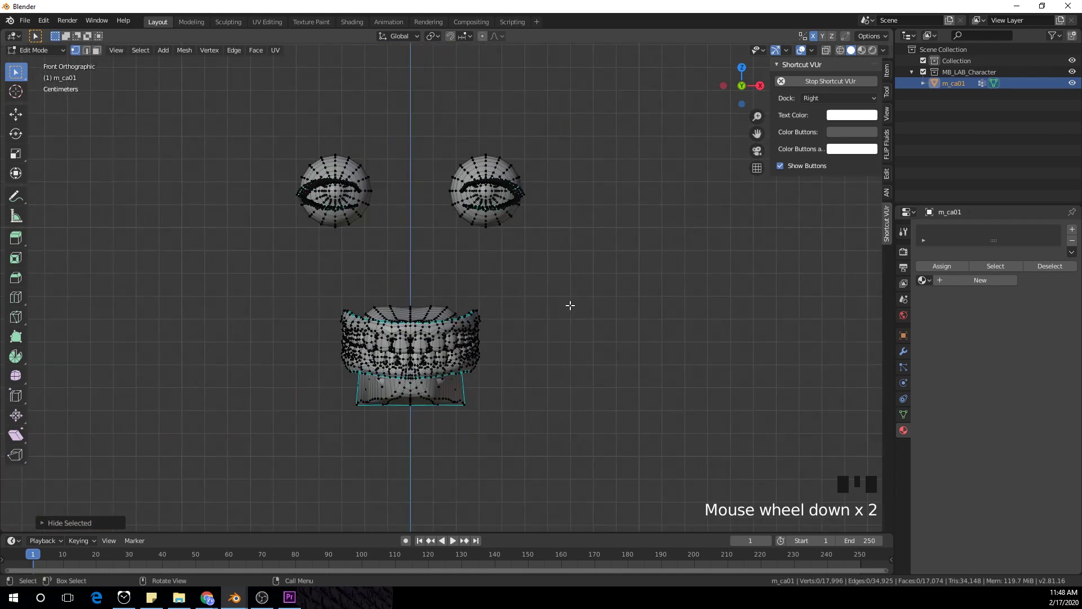
{"action": "middle_click_drag", "start_coordinate": [570, 304], "coordinate": [606, 294], "text": "shift"}
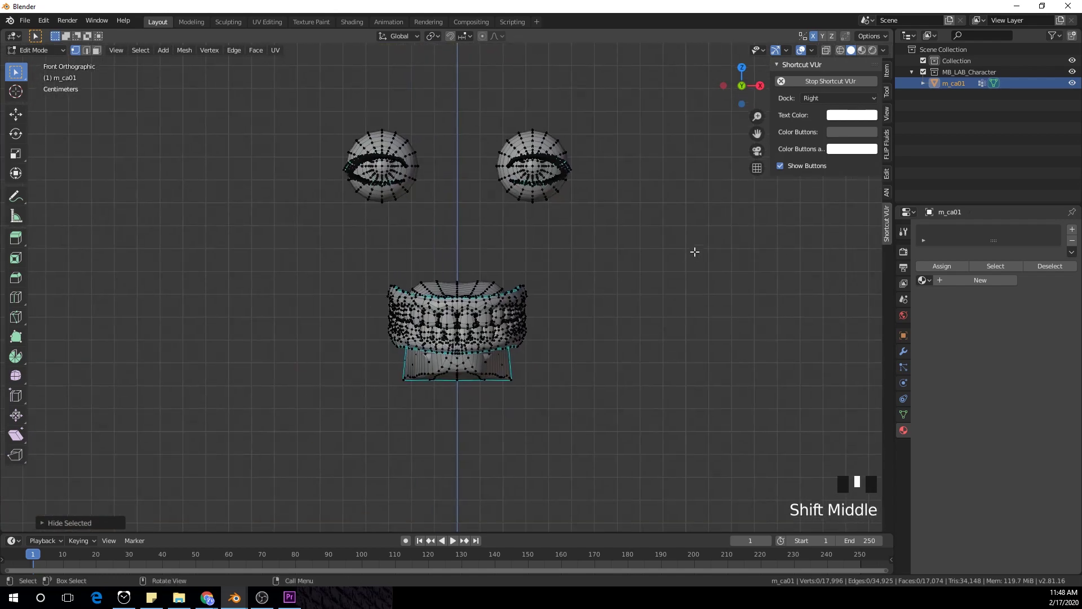
{"action": "left_click", "coordinate": [826, 51]}
{"action": "scroll", "coordinate": [666, 208], "scroll_direction": "down", "scroll_amount": 1}
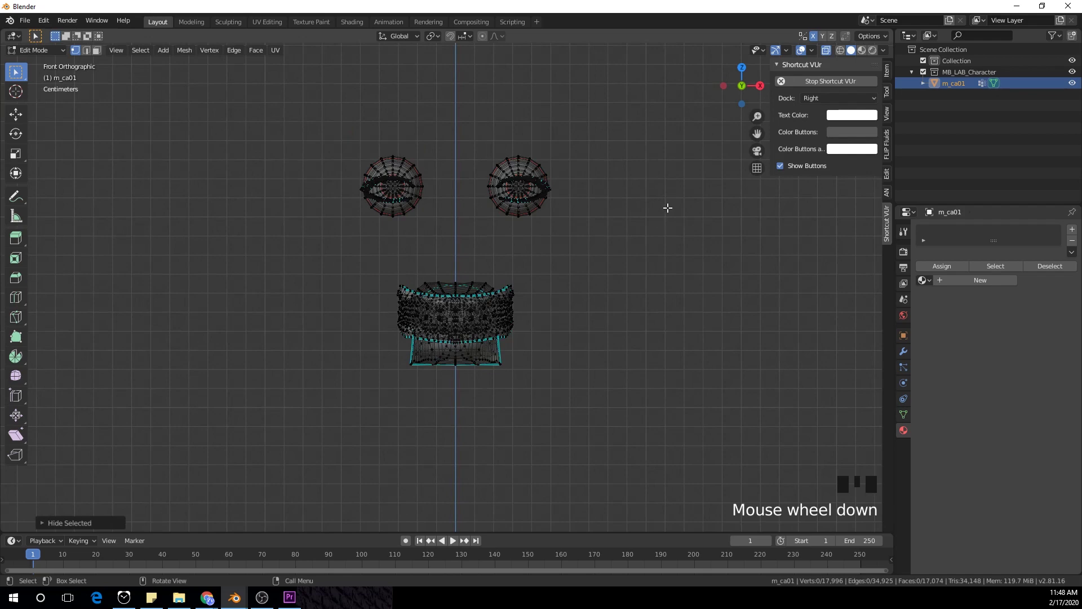
{"action": "left_click", "coordinate": [650, 269]}
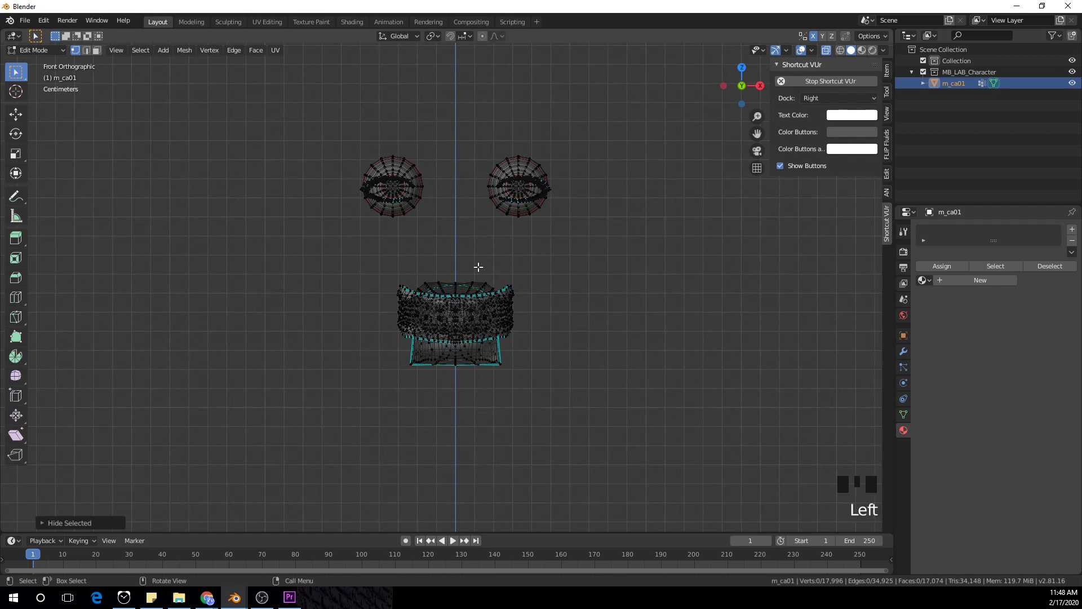
Step: Box-select and delete the eye and mouth vertices, then reveal the hidden body
{"action": "key", "text": "b"}
{"action": "left_click_drag", "start_coordinate": [259, 120], "coordinate": [684, 449]}
{"action": "key", "text": "x"}
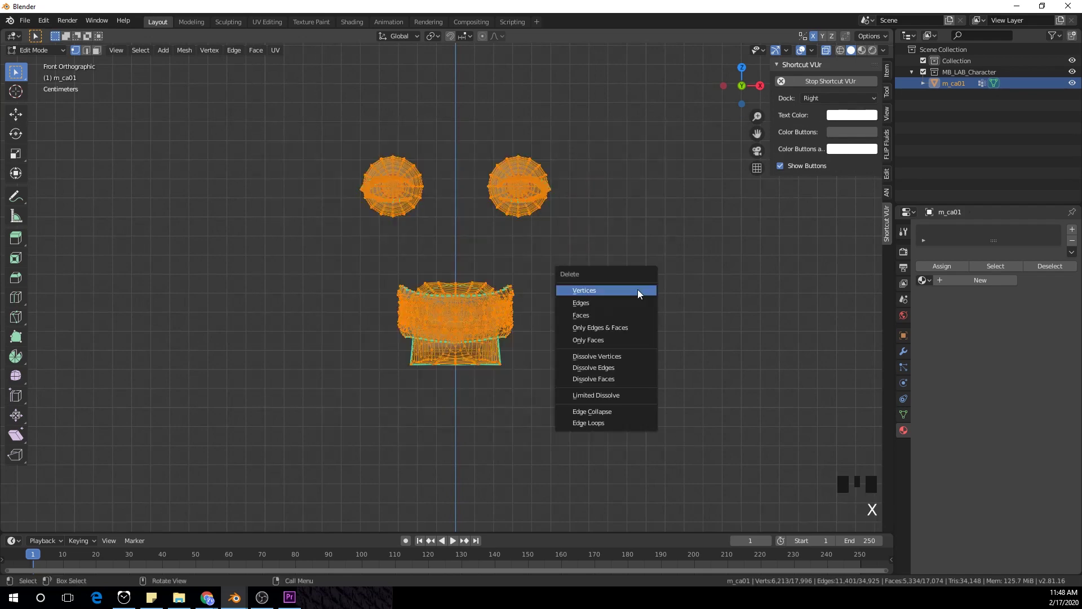
{"action": "left_click", "coordinate": [637, 289]}
{"action": "scroll", "coordinate": [626, 292], "scroll_direction": "down", "scroll_amount": 11}
{"action": "scroll", "coordinate": [625, 293], "scroll_direction": "up", "scroll_amount": 5}
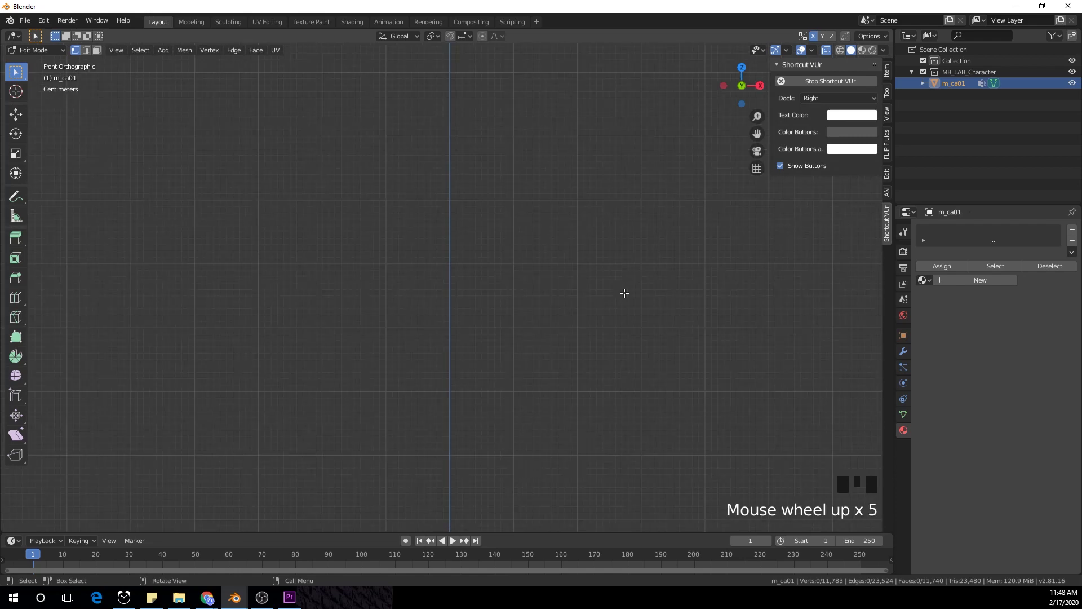
{"action": "key", "text": "alt+h"}
{"action": "scroll", "coordinate": [621, 293], "scroll_direction": "down", "scroll_amount": 1}
Step: Return to Object Mode and turn off X-ray for solid shading
{"action": "key", "text": "Tab"}
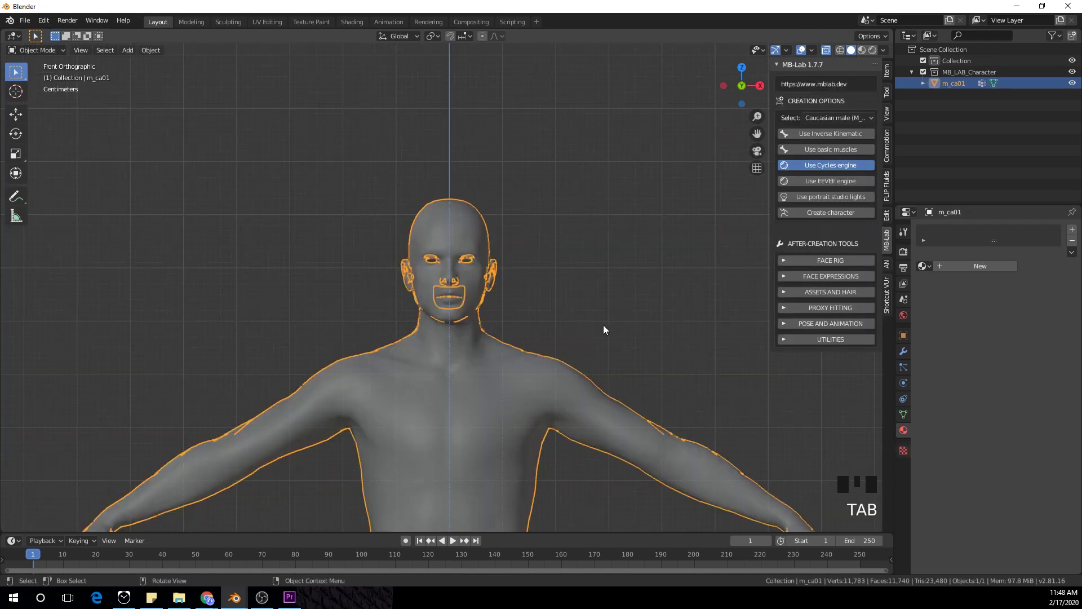
{"action": "scroll", "coordinate": [636, 318], "scroll_direction": "up", "scroll_amount": 3}
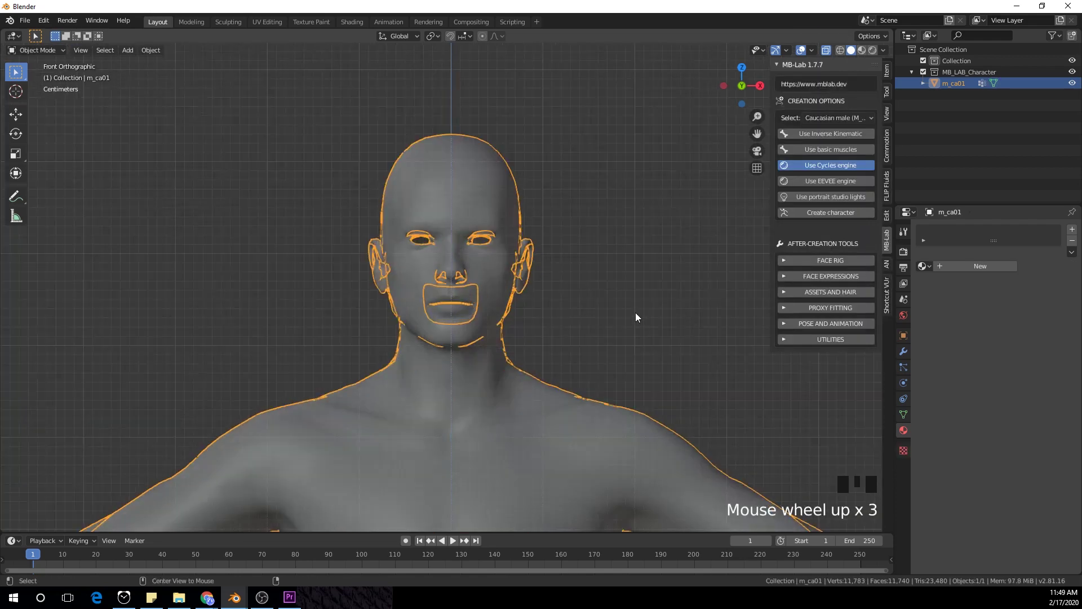
{"action": "key", "text": "alt+z"}
{"action": "middle_click_drag", "start_coordinate": [617, 332], "coordinate": [586, 225], "text": "shift"}
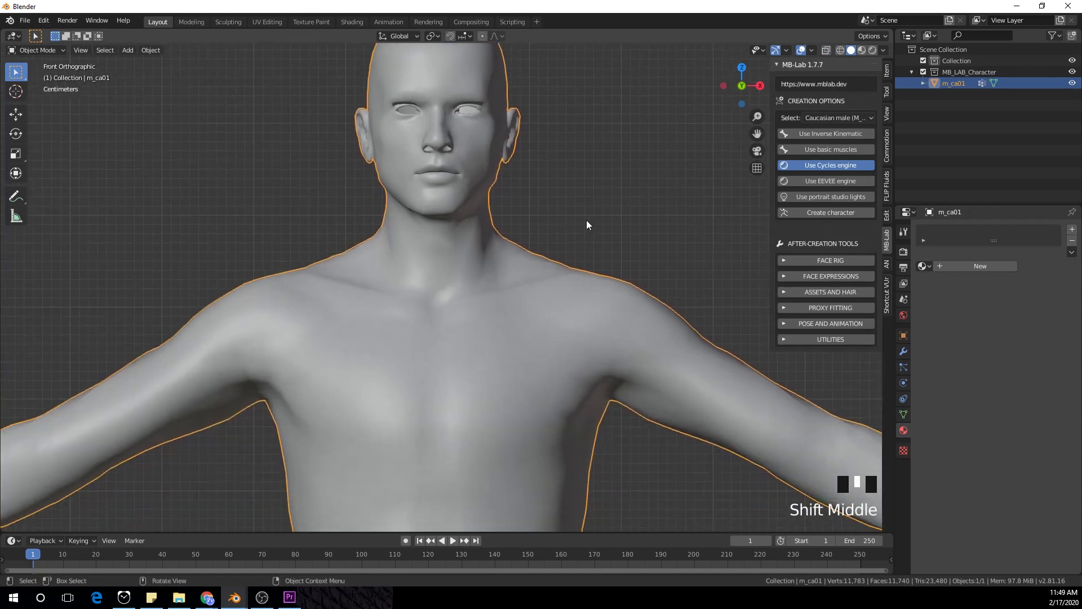
{"action": "scroll", "coordinate": [586, 224], "scroll_direction": "down", "scroll_amount": 4}
{"action": "scroll", "coordinate": [546, 295], "scroll_direction": "up", "scroll_amount": 3}
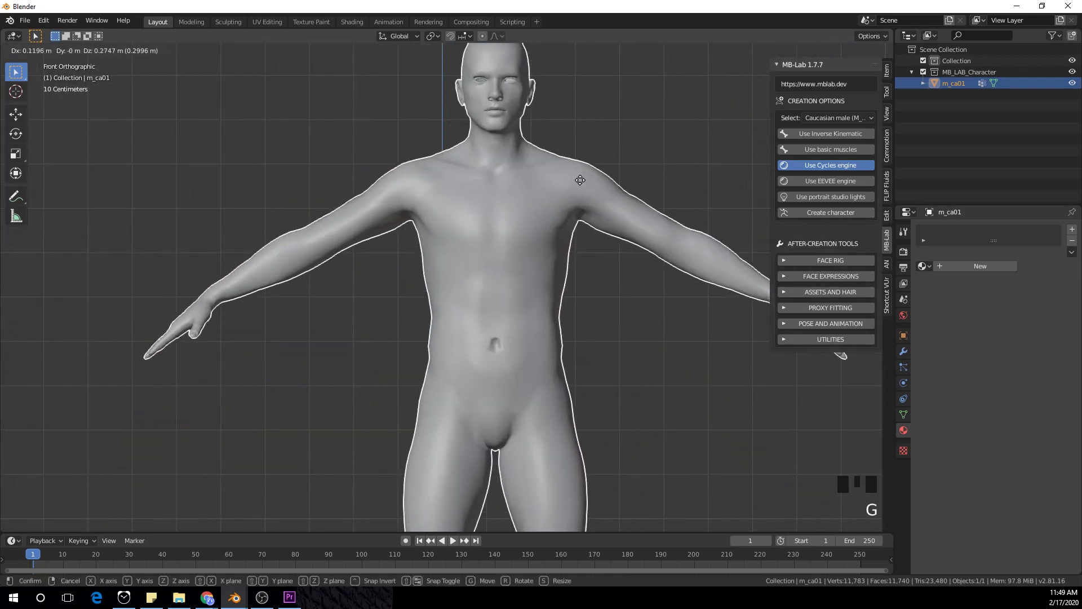
{"action": "scroll", "coordinate": [546, 235], "scroll_direction": "down", "scroll_amount": 5}
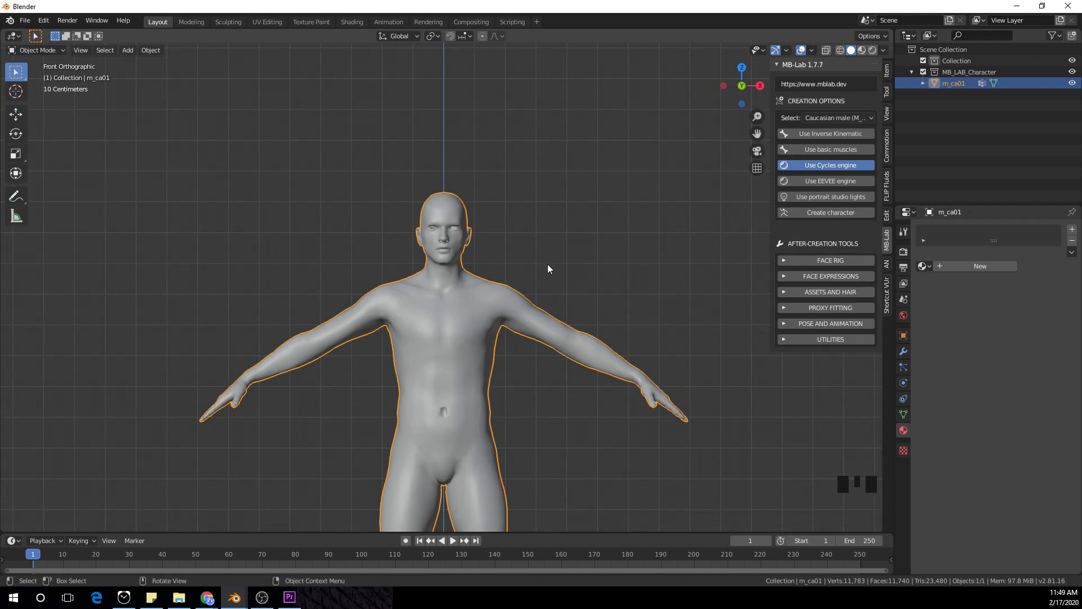
Step: Duplicate the body twice in place, creating m_ca01.001 and m_ca01.002
{"action": "key", "text": "shift+d"}
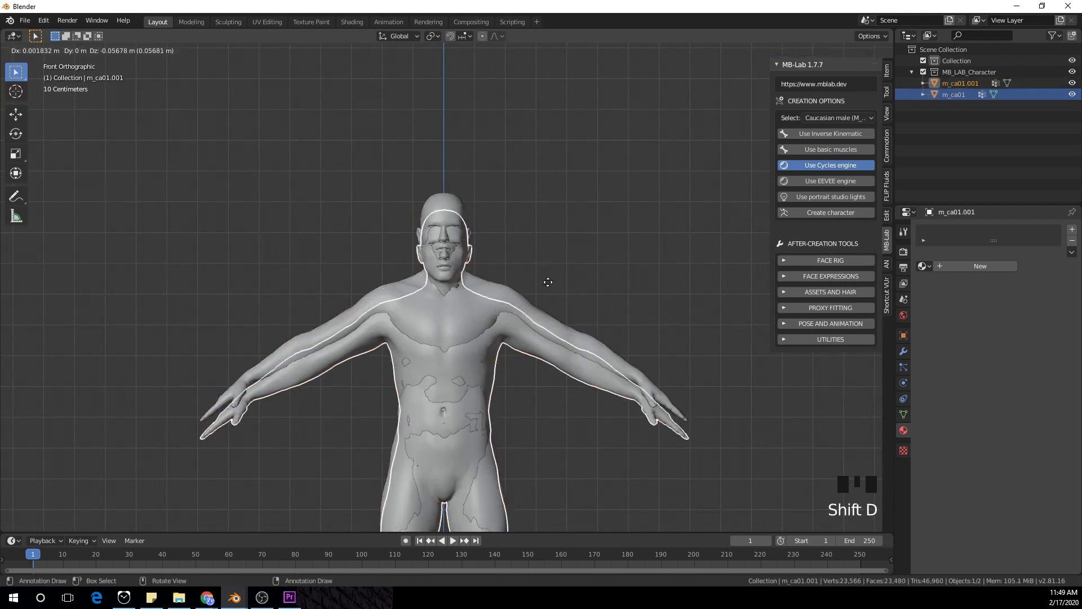
{"action": "right_click", "coordinate": [585, 282]}
{"action": "left_click", "coordinate": [519, 310]}
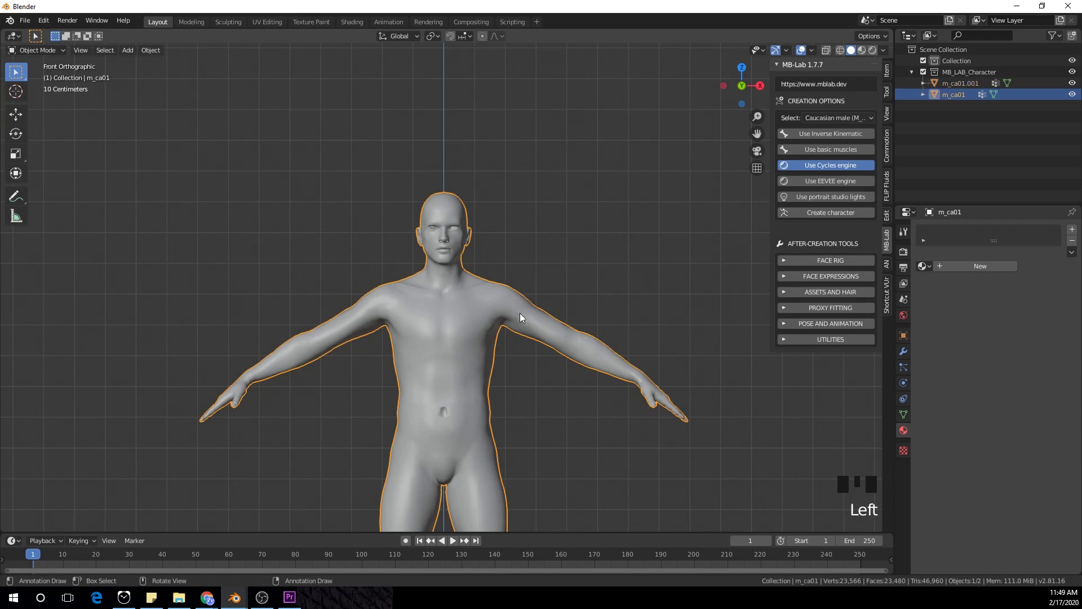
{"action": "key", "text": "g"}
{"action": "right_click", "coordinate": [511, 315]}
{"action": "left_click", "coordinate": [961, 83]}
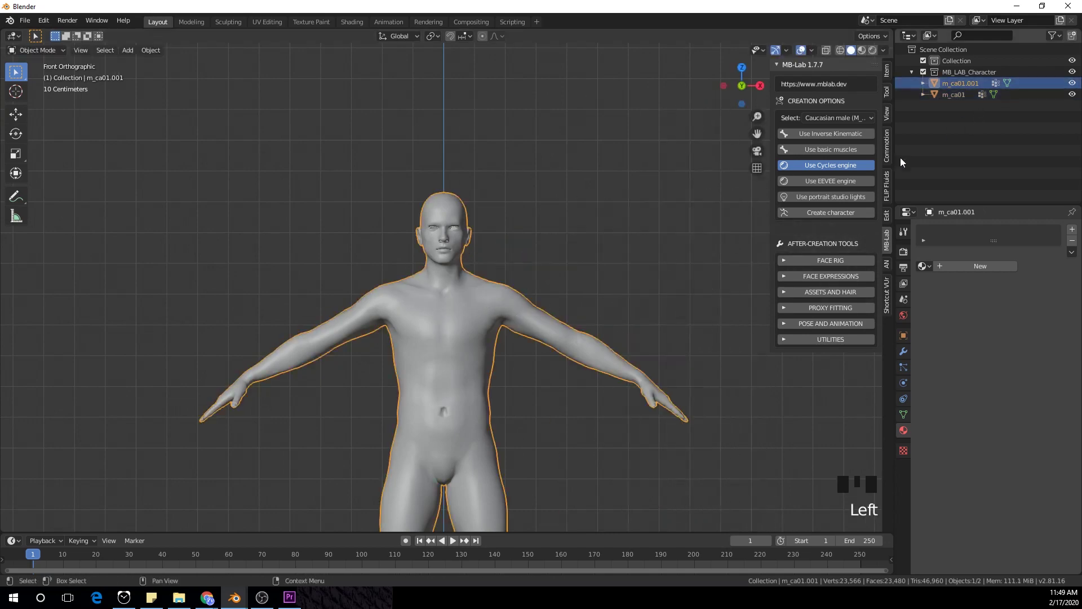
{"action": "key", "text": "shift+d"}
{"action": "right_click", "coordinate": [528, 263]}
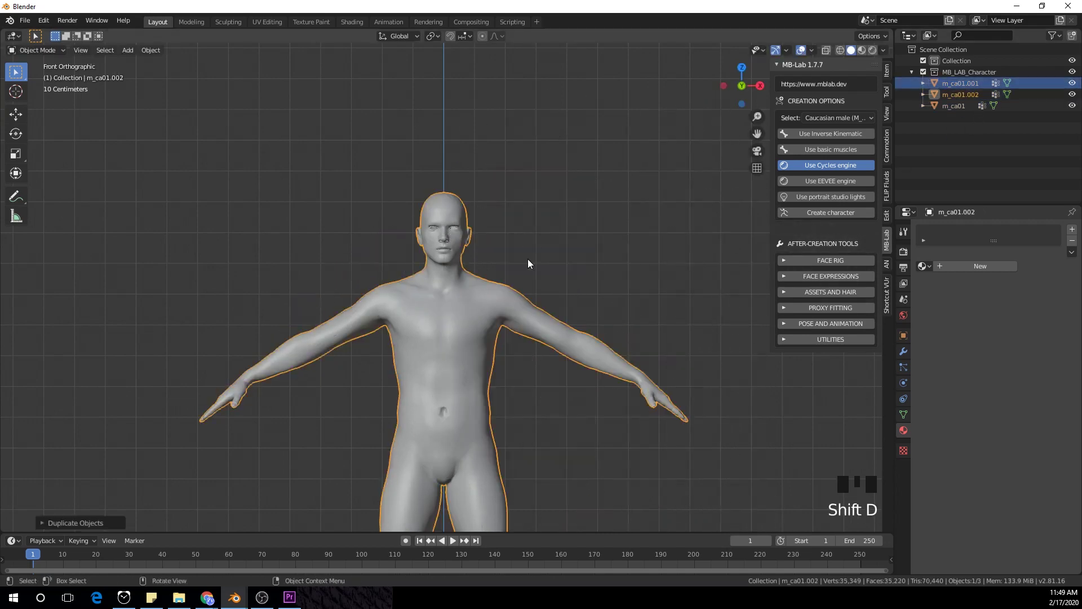
{"action": "scroll", "coordinate": [525, 306], "scroll_direction": "up", "scroll_amount": 2}
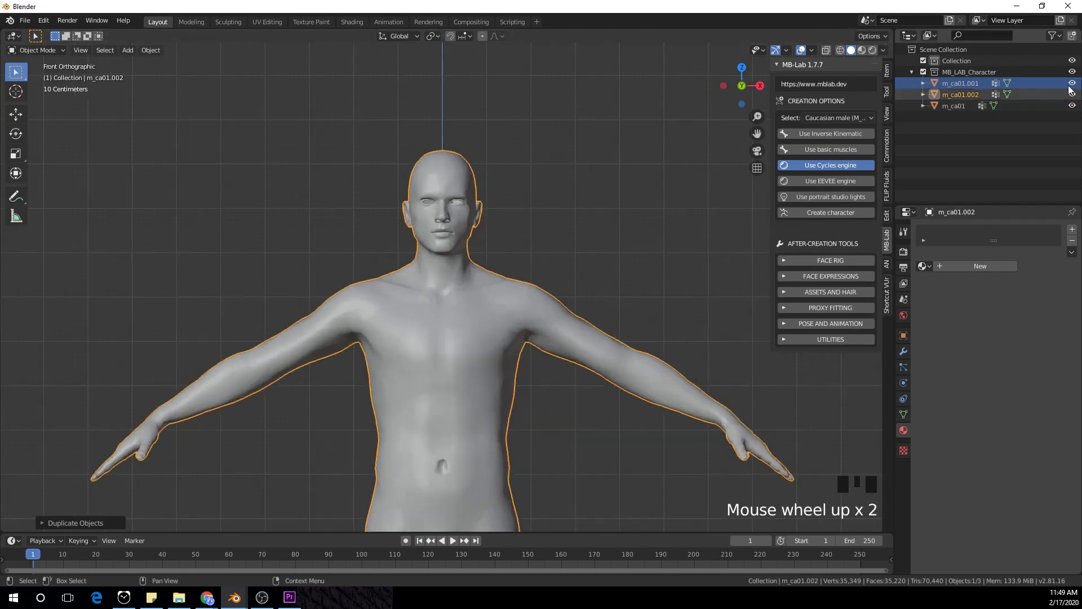
Step: Hide m_ca01.001 and m_ca01.002 in the viewport and reselect the original m_ca01
{"action": "left_click", "coordinate": [1052, 35]}
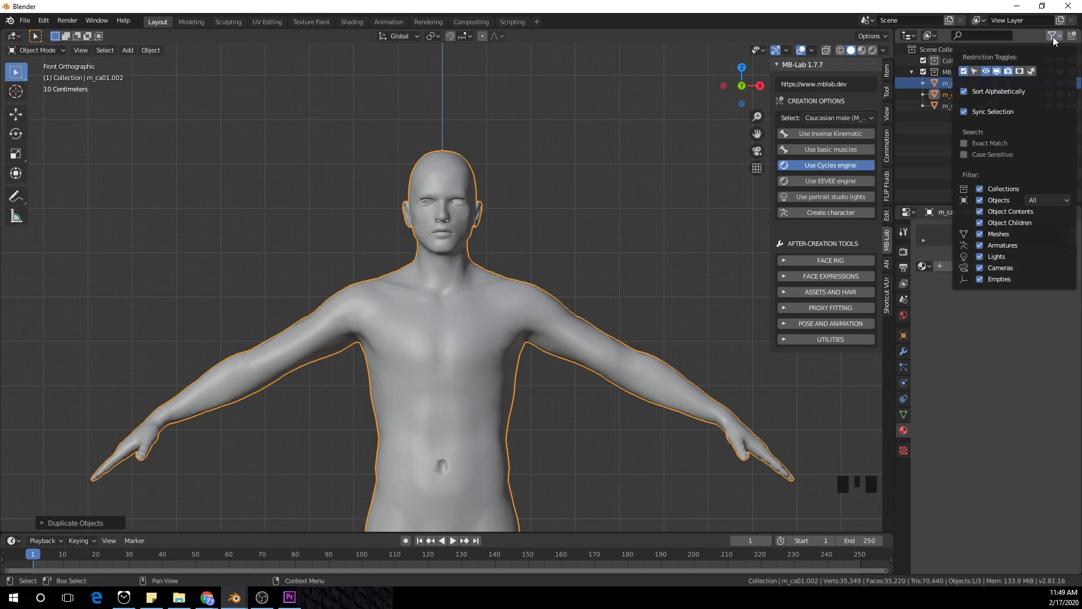
{"action": "left_click", "coordinate": [1049, 83]}
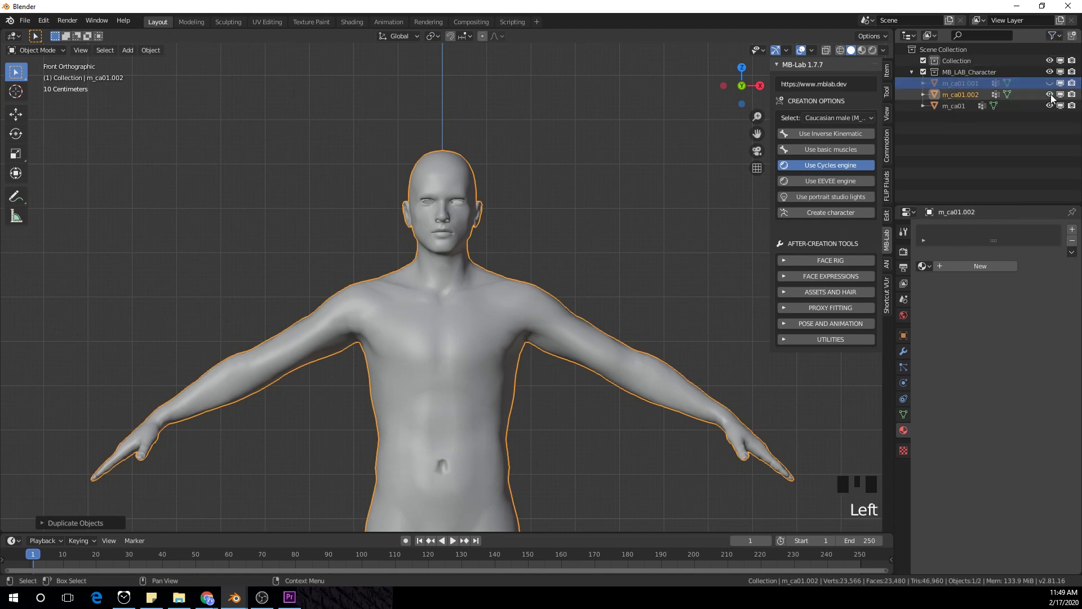
{"action": "left_click", "coordinate": [1049, 94]}
{"action": "double_click", "coordinate": [1050, 94]}
{"action": "left_click", "coordinate": [970, 107]}
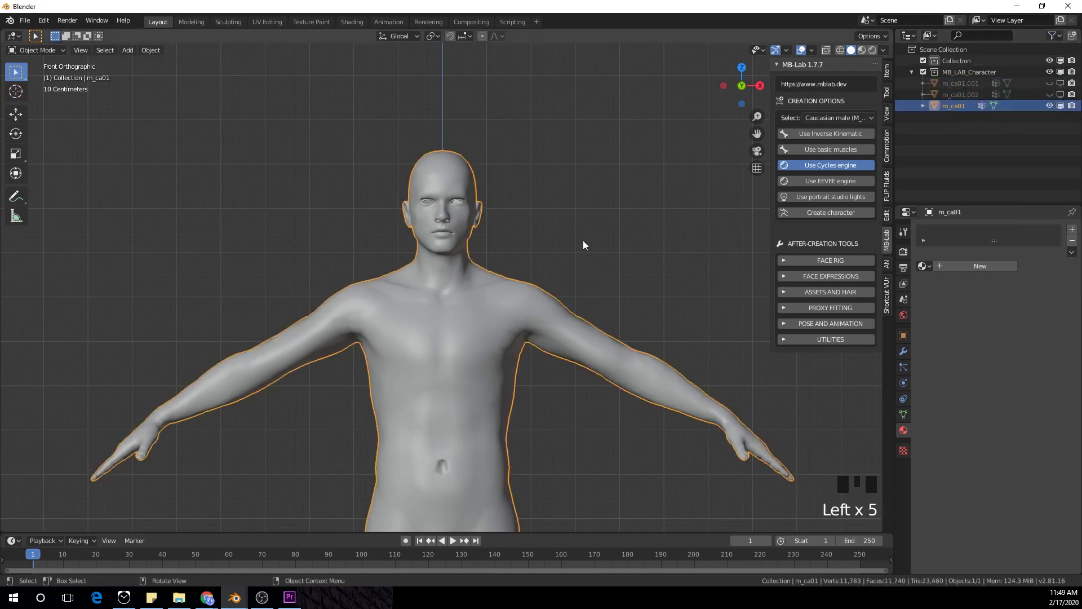
{"action": "middle_click_drag", "start_coordinate": [573, 297], "coordinate": [566, 193], "text": "shift"}
{"action": "scroll", "coordinate": [566, 197], "scroll_direction": "down", "scroll_amount": 1}
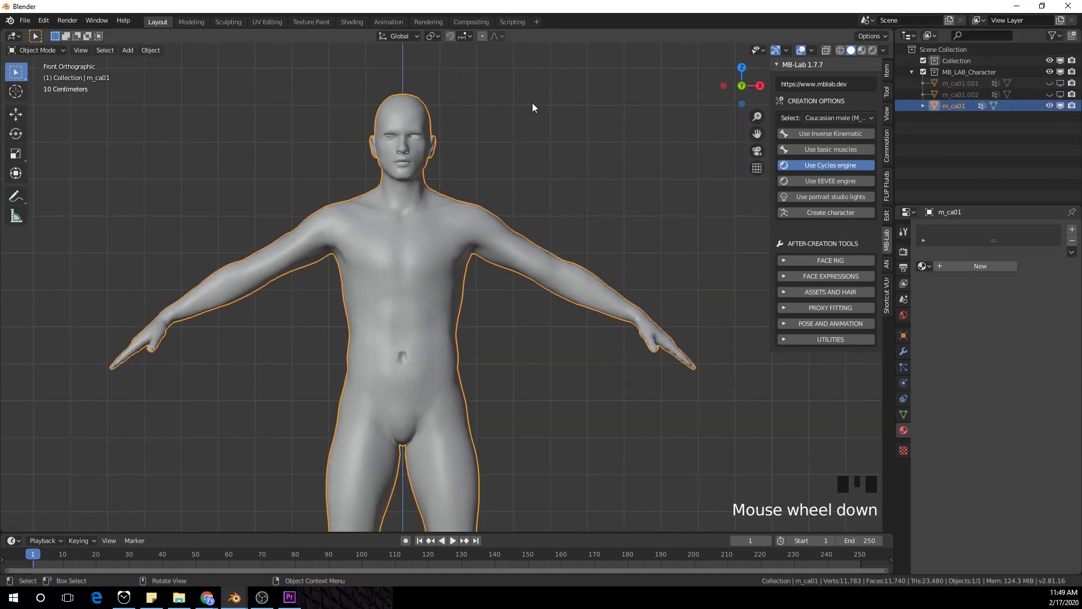
{"action": "scroll", "coordinate": [488, 140], "scroll_direction": "down", "scroll_amount": 1}
{"action": "middle_click_drag", "start_coordinate": [514, 191], "coordinate": [529, 150], "text": "shift"}
{"action": "left_click", "coordinate": [1017, 6]}
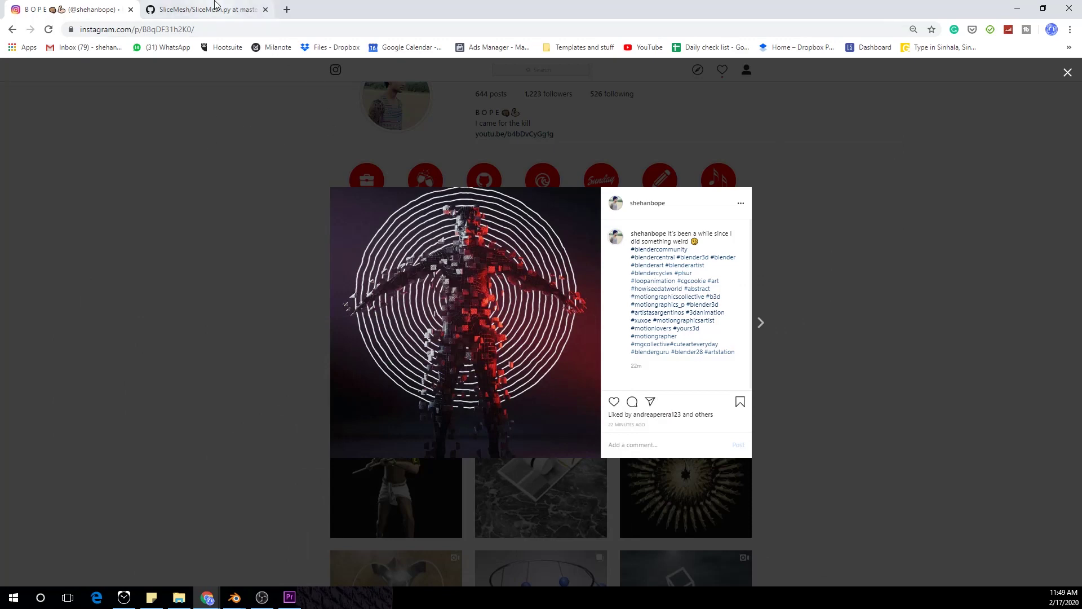
Step: Switch to the GitHub SliceMesh.py page and look over the script
{"action": "left_click", "coordinate": [214, 5]}
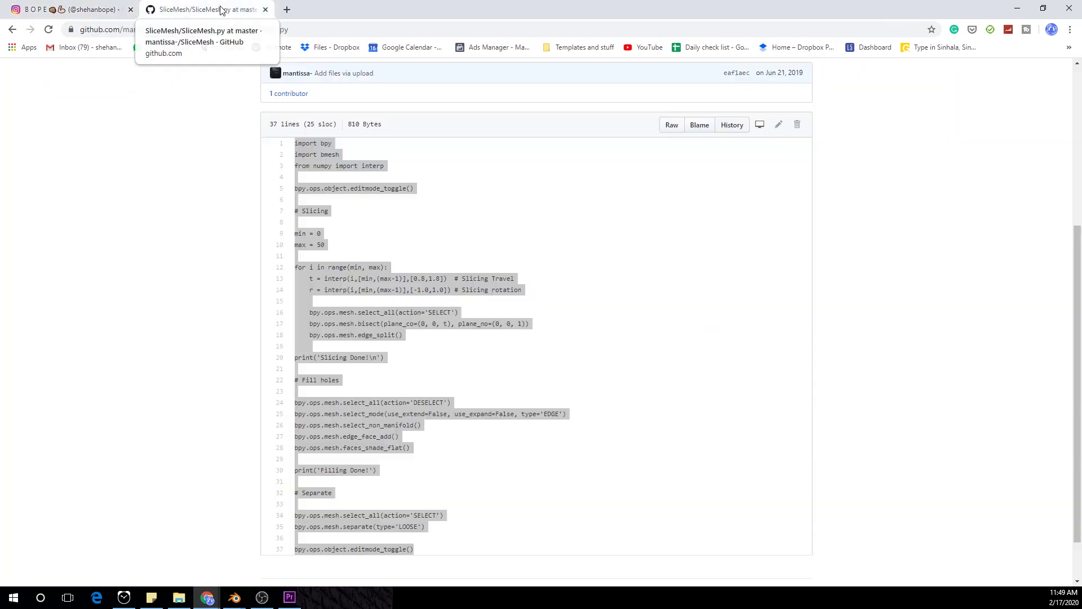
{"action": "scroll", "coordinate": [534, 288], "scroll_direction": "up", "scroll_amount": 5}
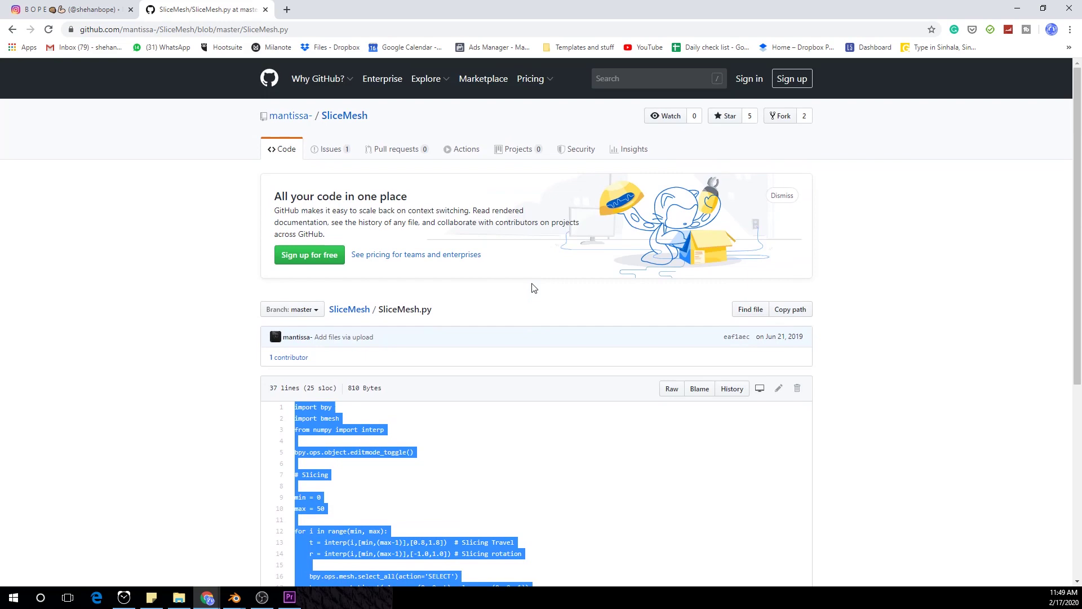
{"action": "scroll", "coordinate": [616, 303], "scroll_direction": "down", "scroll_amount": 4}
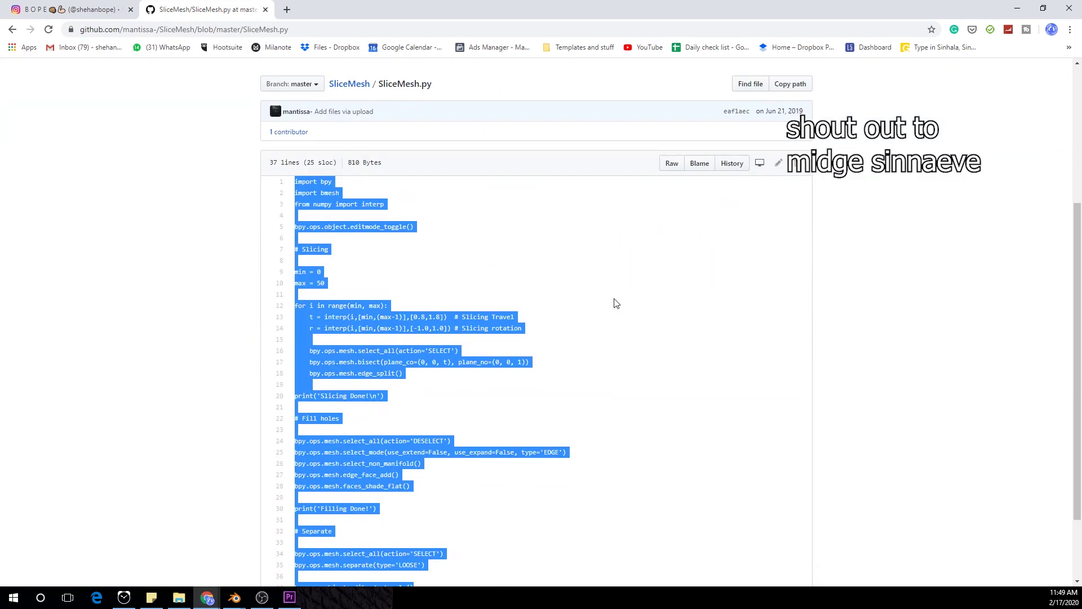
{"action": "scroll", "coordinate": [618, 302], "scroll_direction": "down", "scroll_amount": 2}
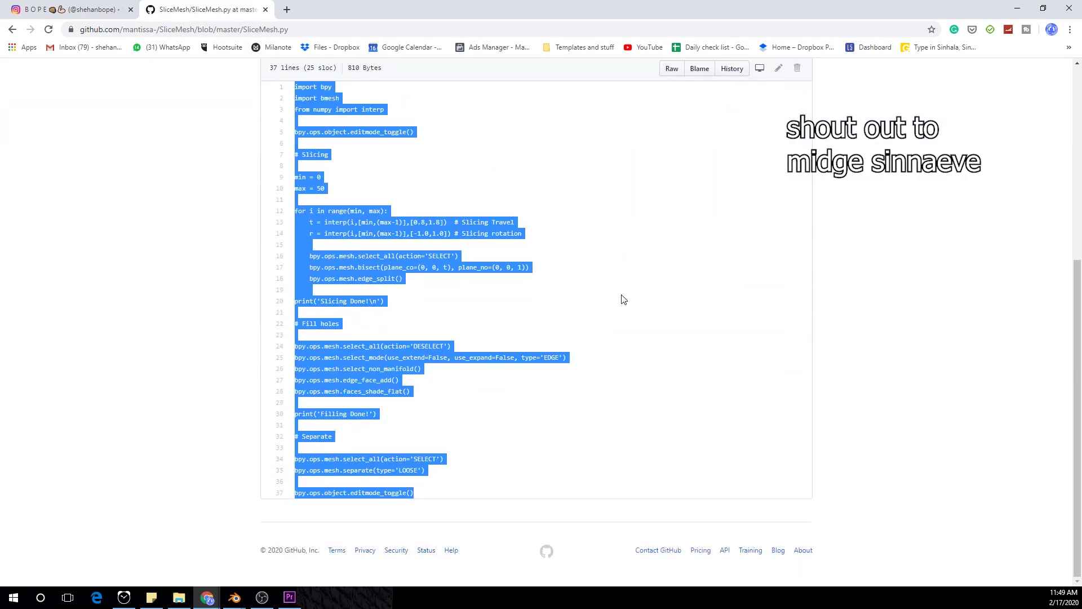
{"action": "scroll", "coordinate": [622, 310], "scroll_direction": "up", "scroll_amount": 3}
{"action": "scroll", "coordinate": [676, 338], "scroll_direction": "down", "scroll_amount": 1}
{"action": "scroll", "coordinate": [632, 346], "scroll_direction": "down", "scroll_amount": 2}
{"action": "left_click", "coordinate": [616, 348]}
{"action": "scroll", "coordinate": [624, 376], "scroll_direction": "up", "scroll_amount": 1}
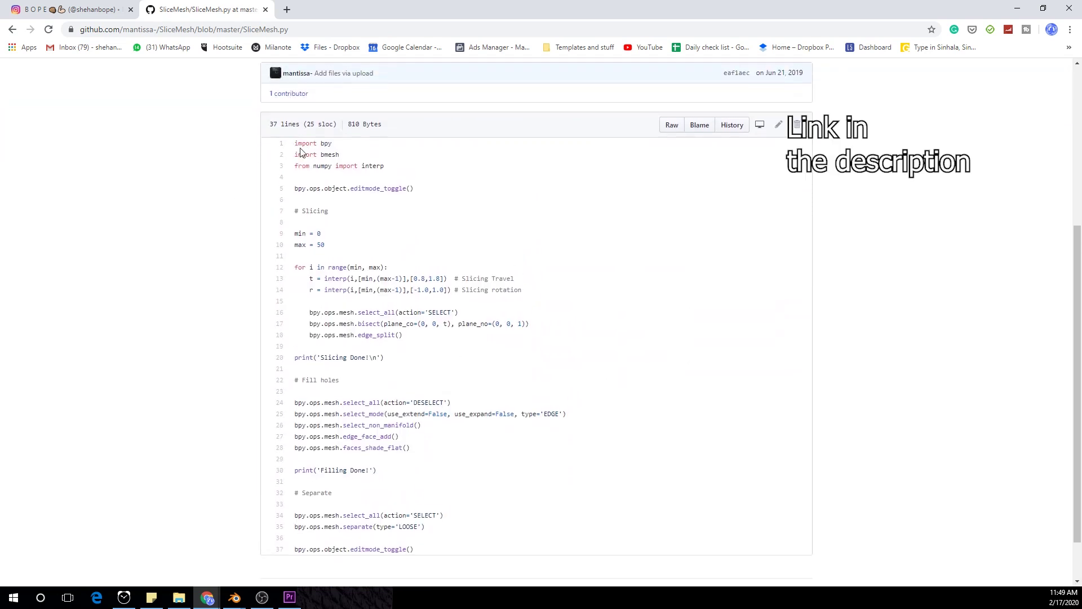
Step: Copy all 37 lines of SliceMesh.py and return to Blender
{"action": "left_click_drag", "start_coordinate": [296, 143], "coordinate": [462, 553]}
{"action": "key", "text": "ctrl+c"}
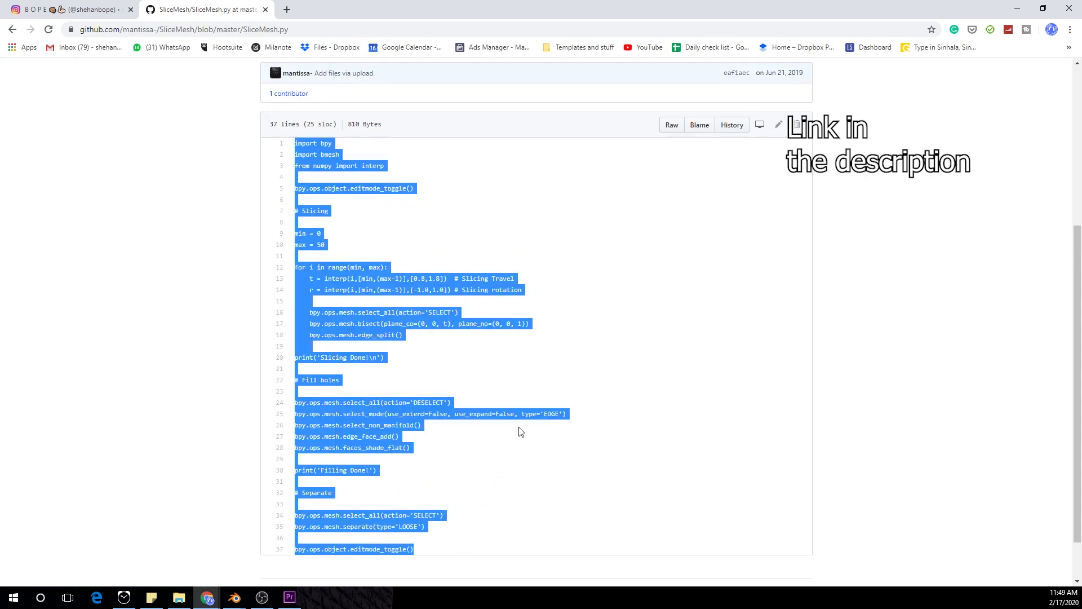
{"action": "right_click", "coordinate": [461, 318]}
{"action": "left_click", "coordinate": [476, 323]}
{"action": "mouse_move", "coordinate": [235, 596]}
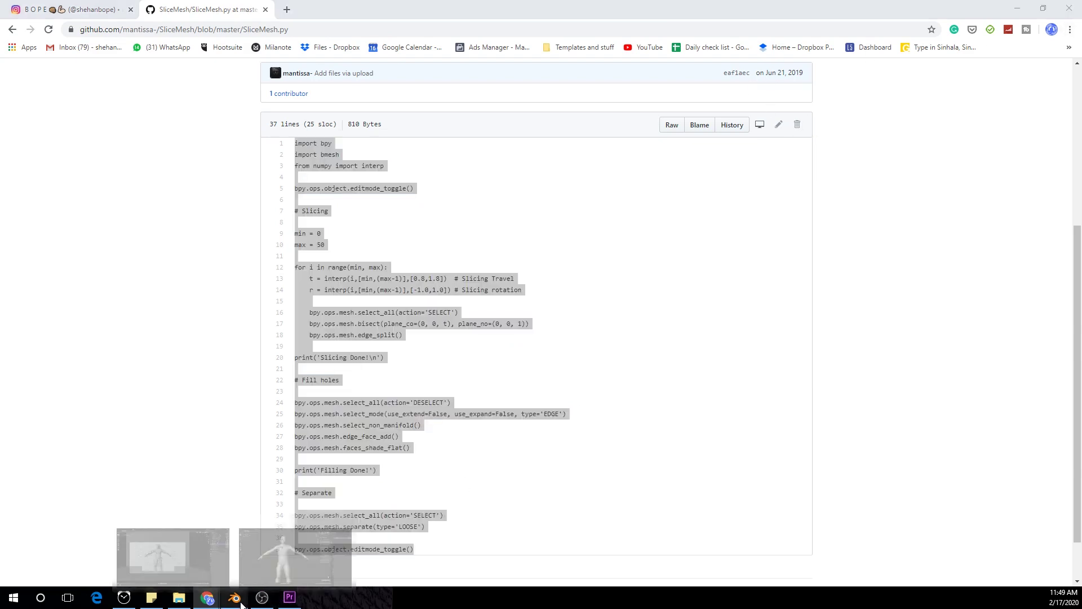
{"action": "left_click", "coordinate": [302, 561]}
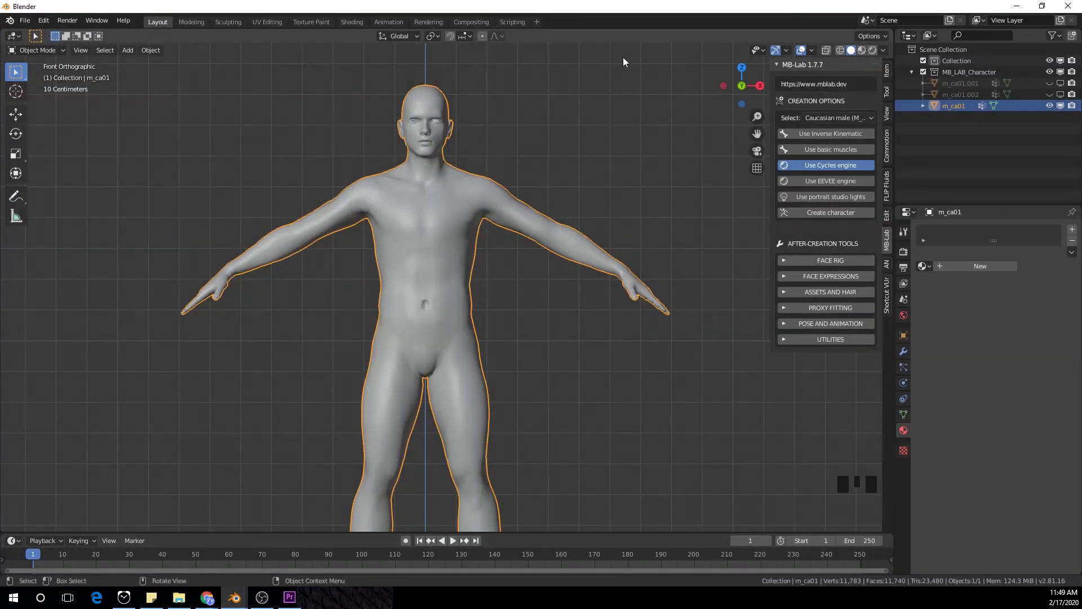
Step: Split the viewport side by side and turn the right half into a Text Editor
{"action": "left_click", "coordinate": [661, 43]}
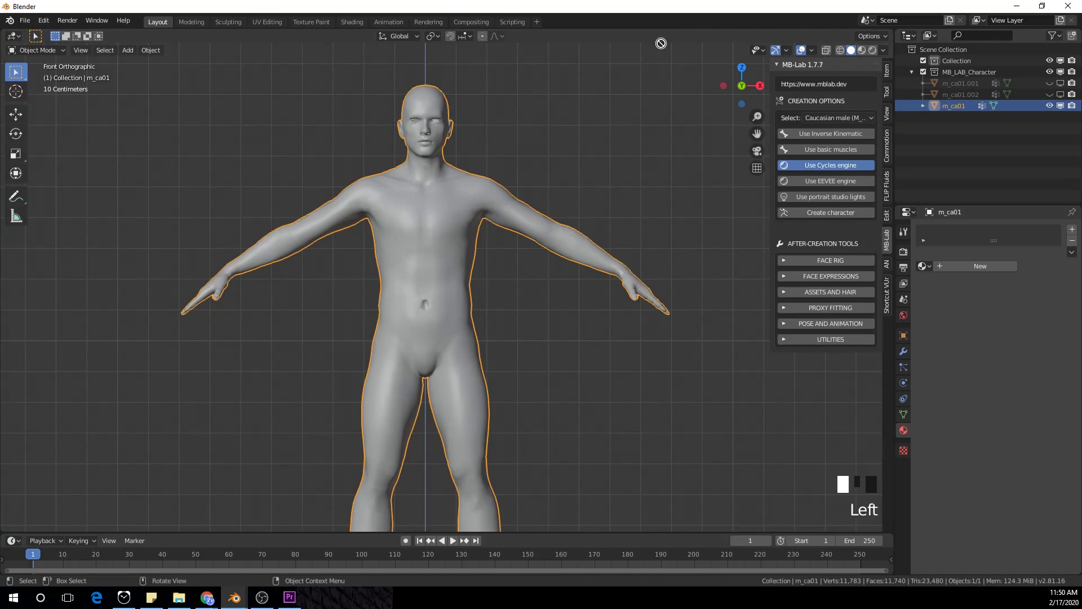
{"action": "left_click_drag", "start_coordinate": [893, 30], "coordinate": [661, 43]}
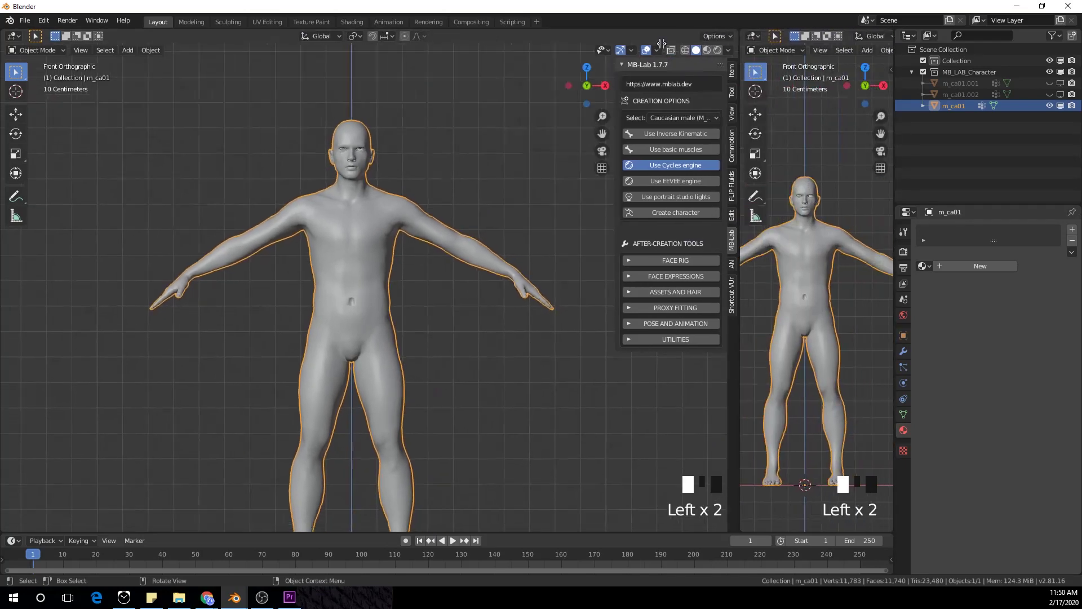
{"action": "key", "text": "n"}
{"action": "key", "text": "n"}
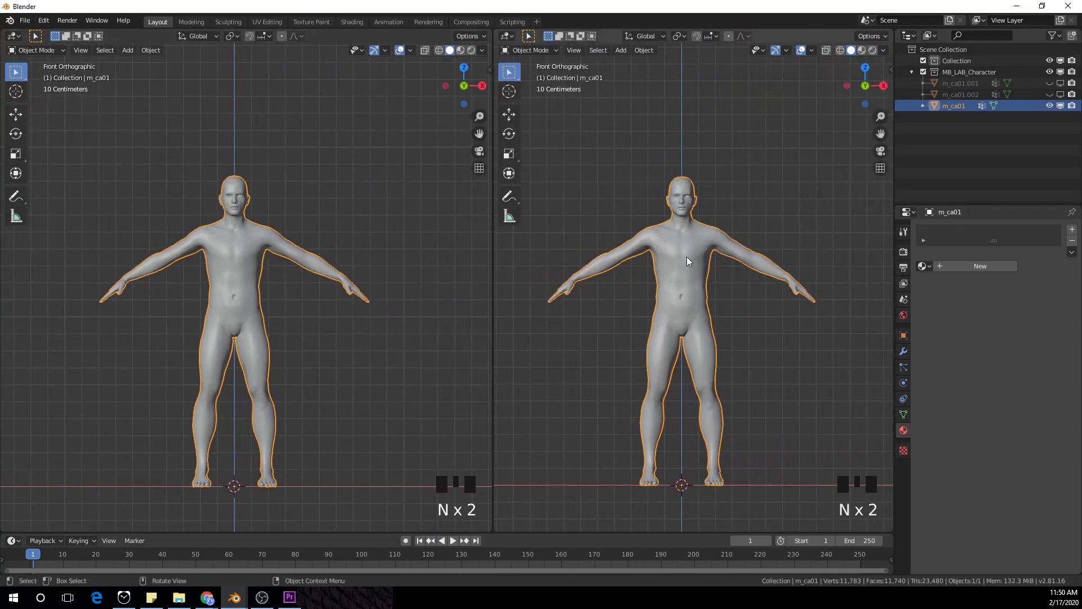
{"action": "left_click", "coordinate": [507, 36]}
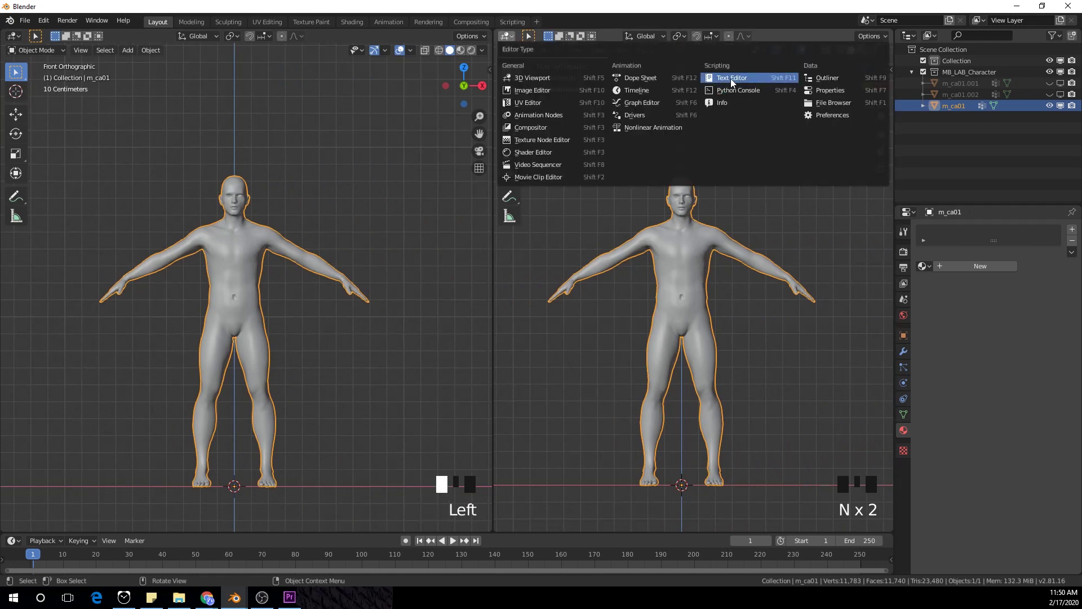
{"action": "left_click", "coordinate": [732, 79]}
Step: Paste the script into a new text block and name it Slice_Mesh.py
{"action": "left_click", "coordinate": [679, 36]}
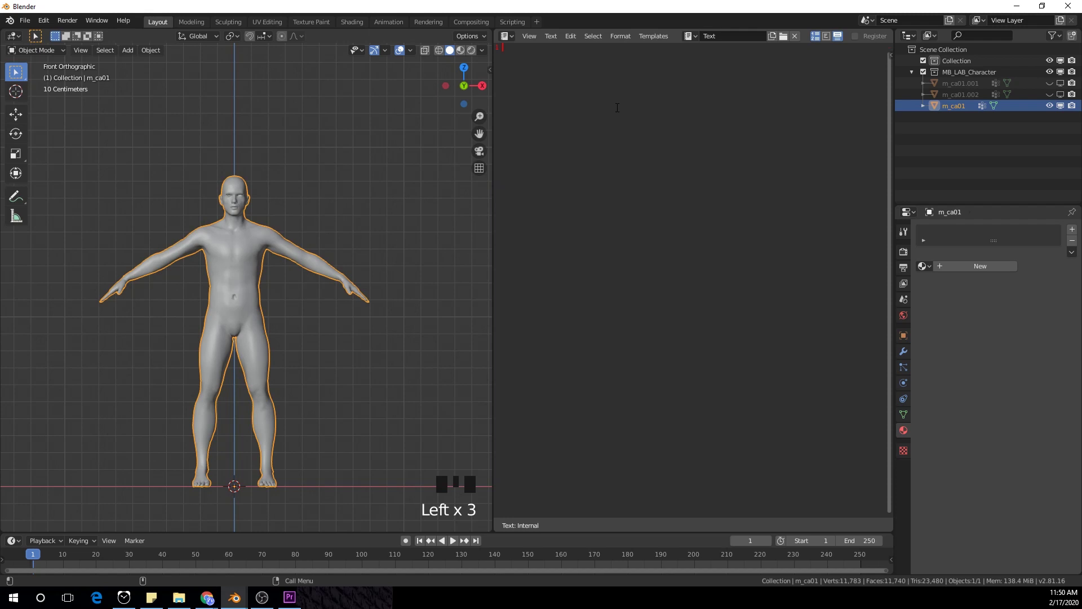
{"action": "key", "text": "ctrl+v"}
{"action": "left_click", "coordinate": [721, 35]}
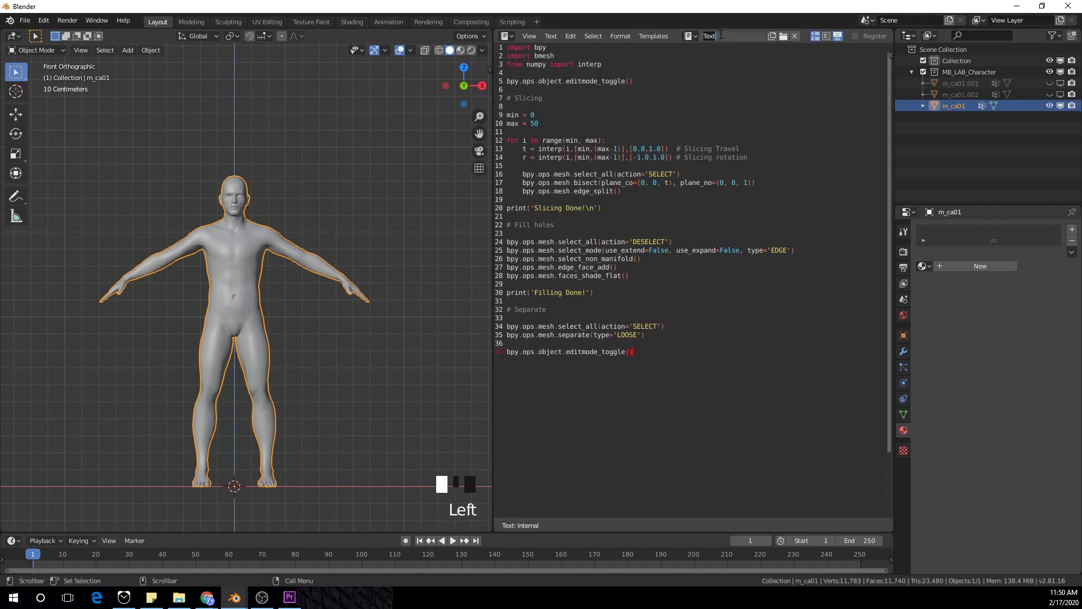
{"action": "type", "text": "Slice_Mesh.py"}
Step: Confirm the Slice_Mesh.py name and change line 13's interp range to [0.01,1.8]
{"action": "key", "text": "Return"}
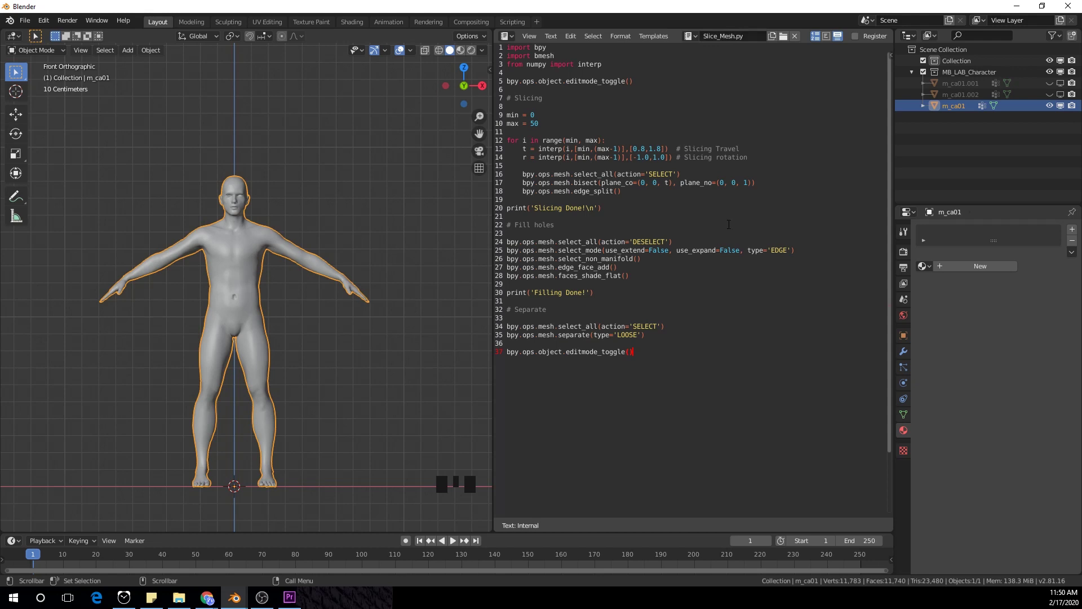
{"action": "scroll", "coordinate": [246, 286], "scroll_direction": "up", "scroll_amount": 1}
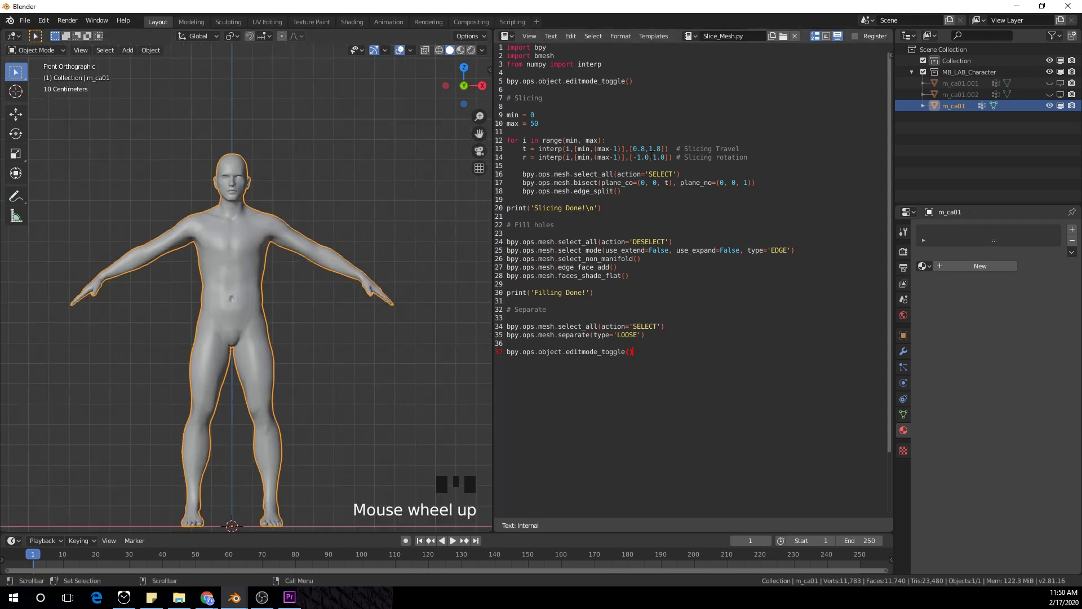
{"action": "left_click", "coordinate": [636, 148]}
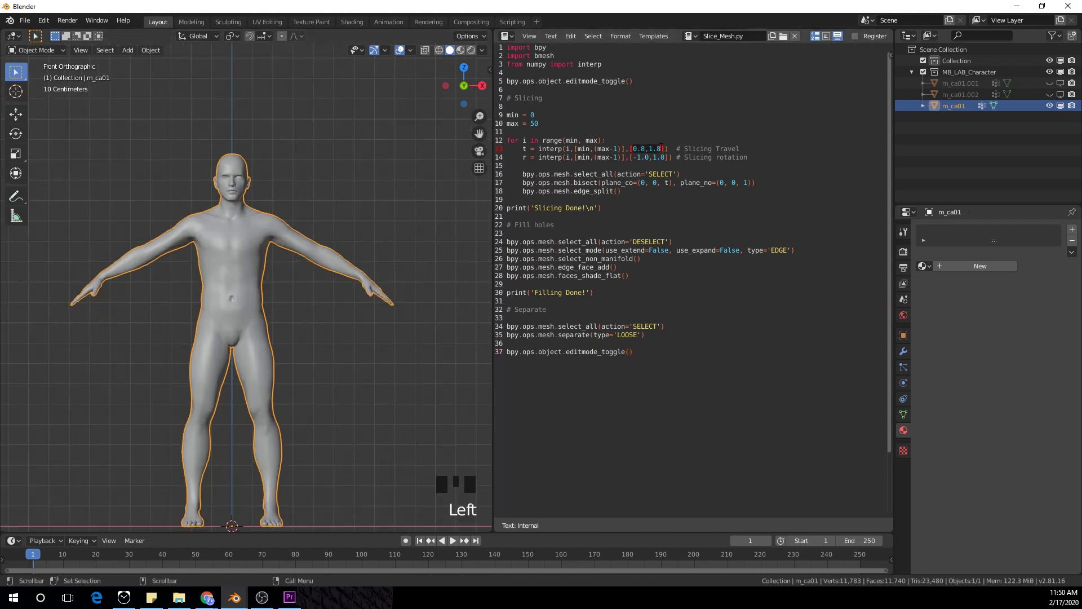
{"action": "left_click_drag", "start_coordinate": [632, 148], "coordinate": [662, 146]}
{"action": "middle_click_drag", "start_coordinate": [339, 400], "coordinate": [339, 340], "text": "shift"}
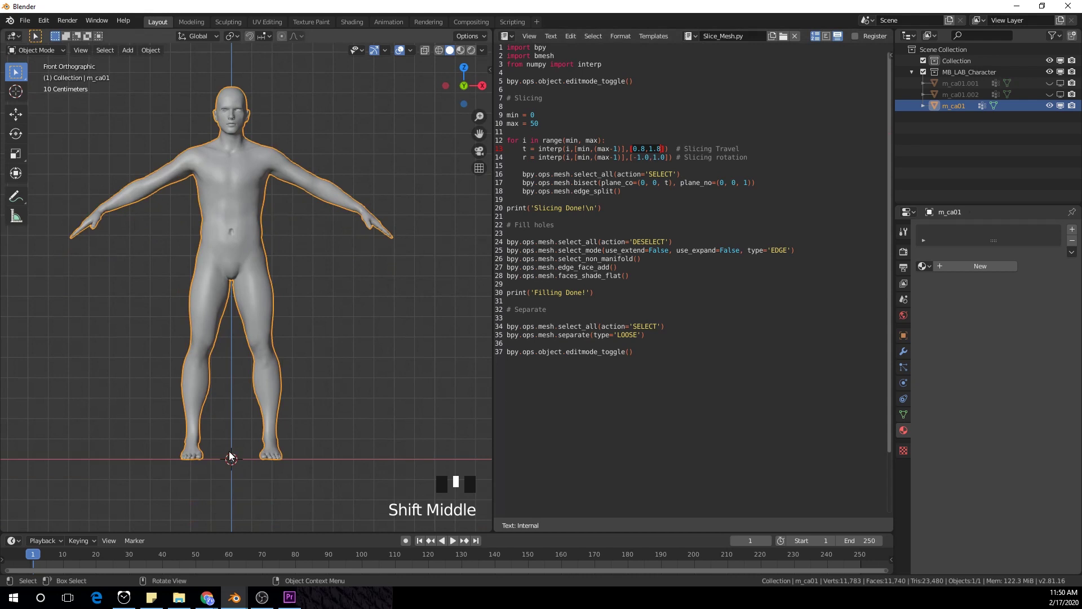
{"action": "left_click", "coordinate": [645, 149]}
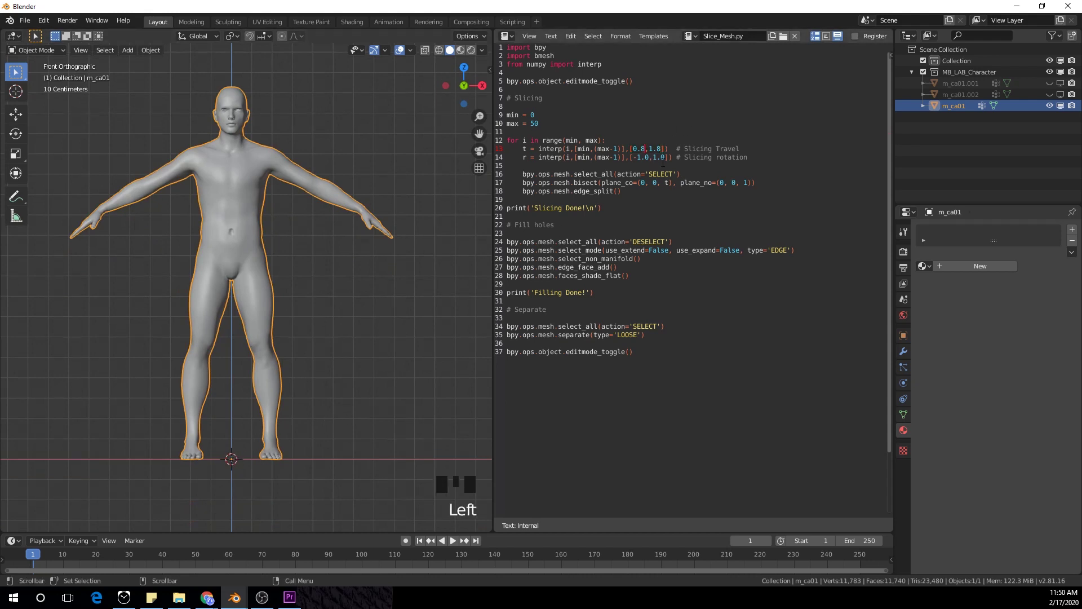
{"action": "key", "text": "BackSpace"}
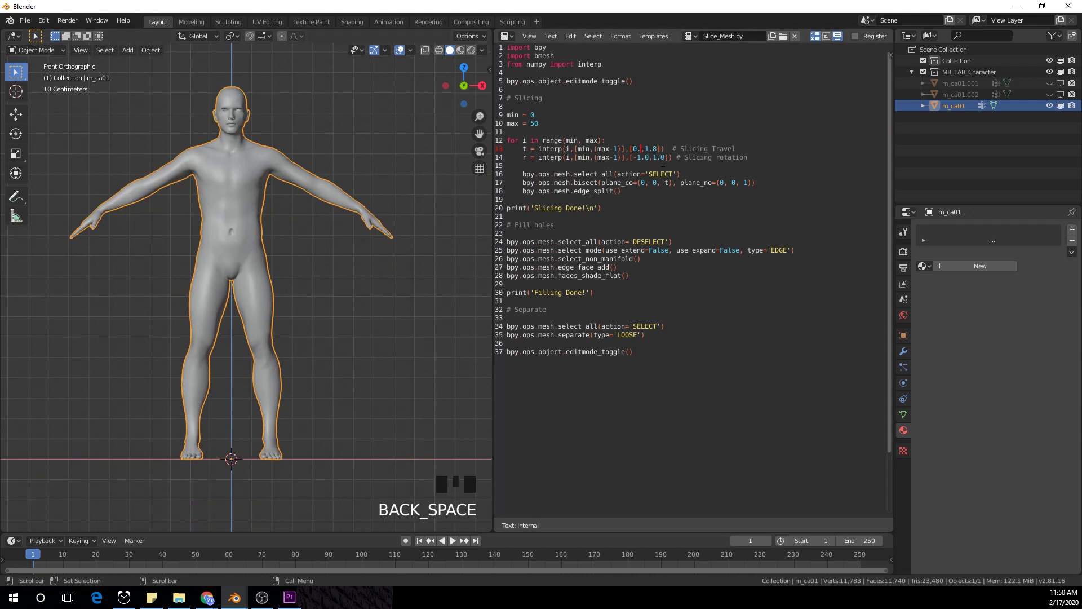
{"action": "type", "text": "01"}
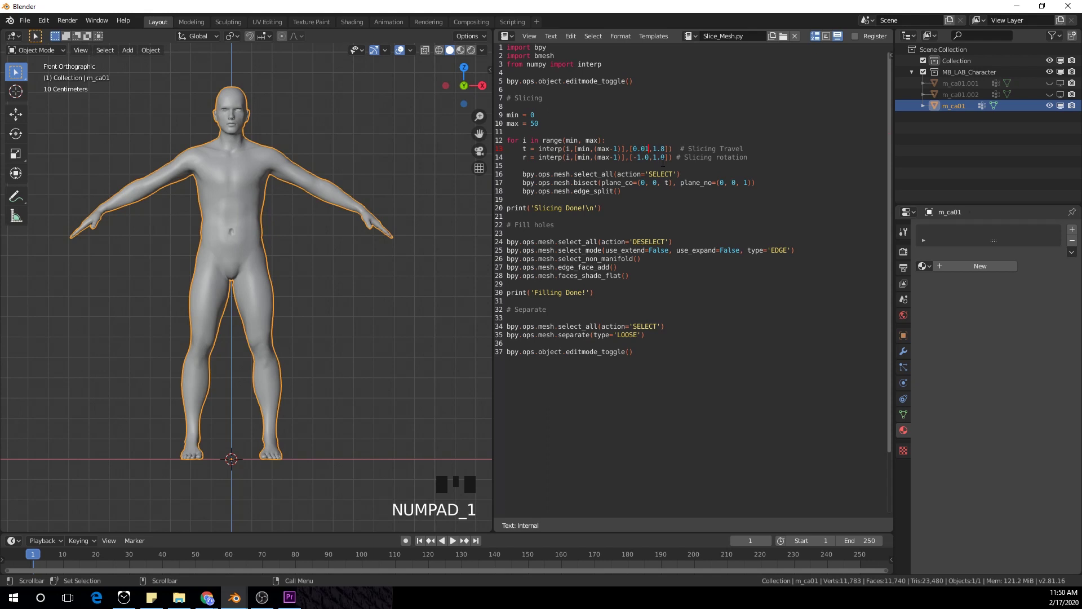
{"action": "left_click", "coordinate": [696, 100]}
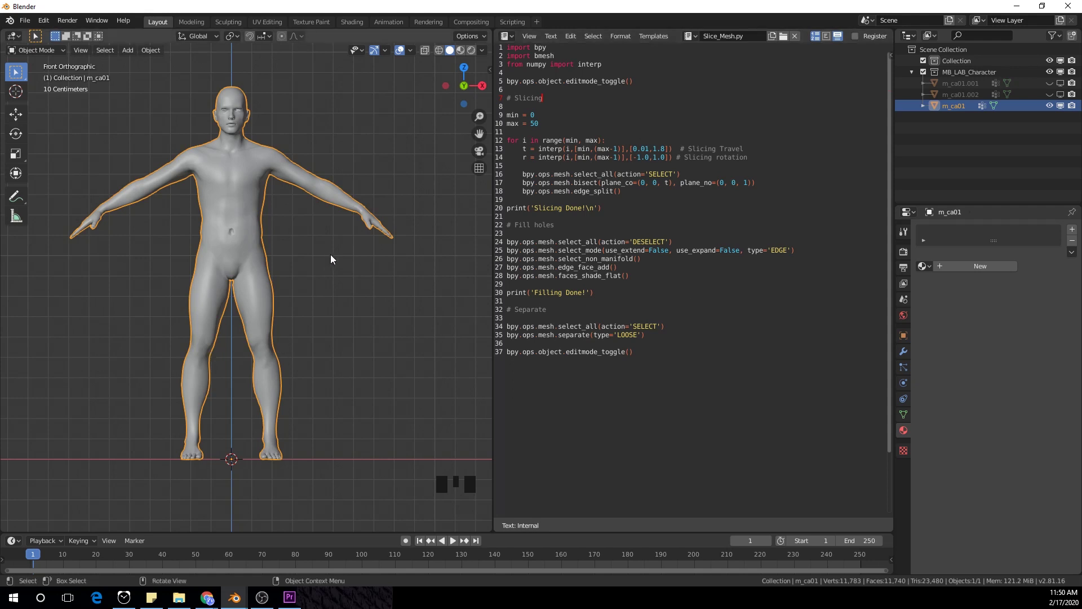
{"action": "middle_click_drag", "start_coordinate": [330, 256], "coordinate": [337, 281], "text": "shift"}
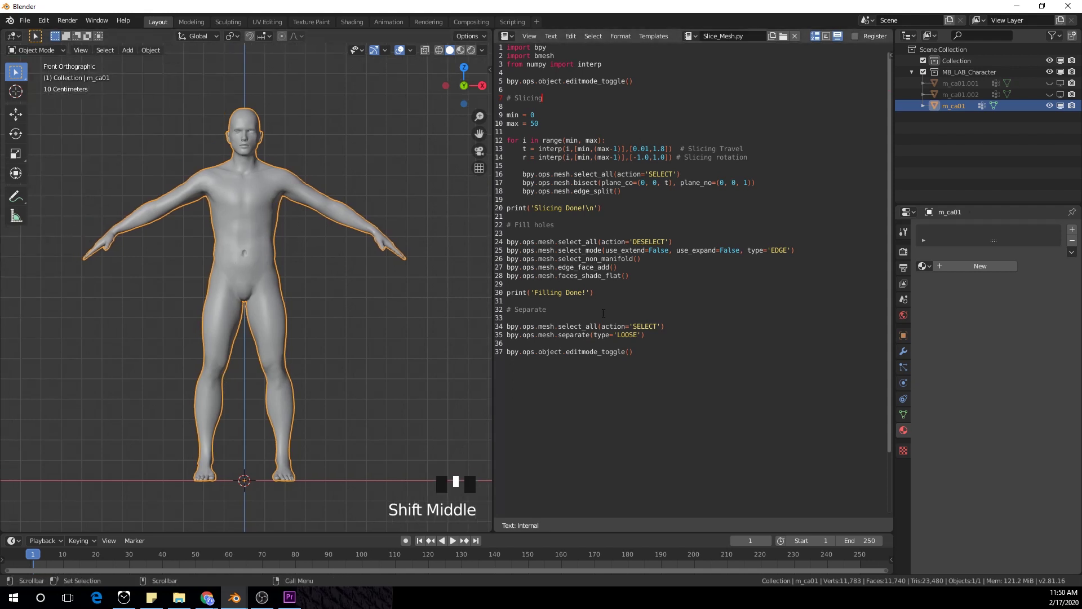
{"action": "left_click", "coordinate": [708, 309]}
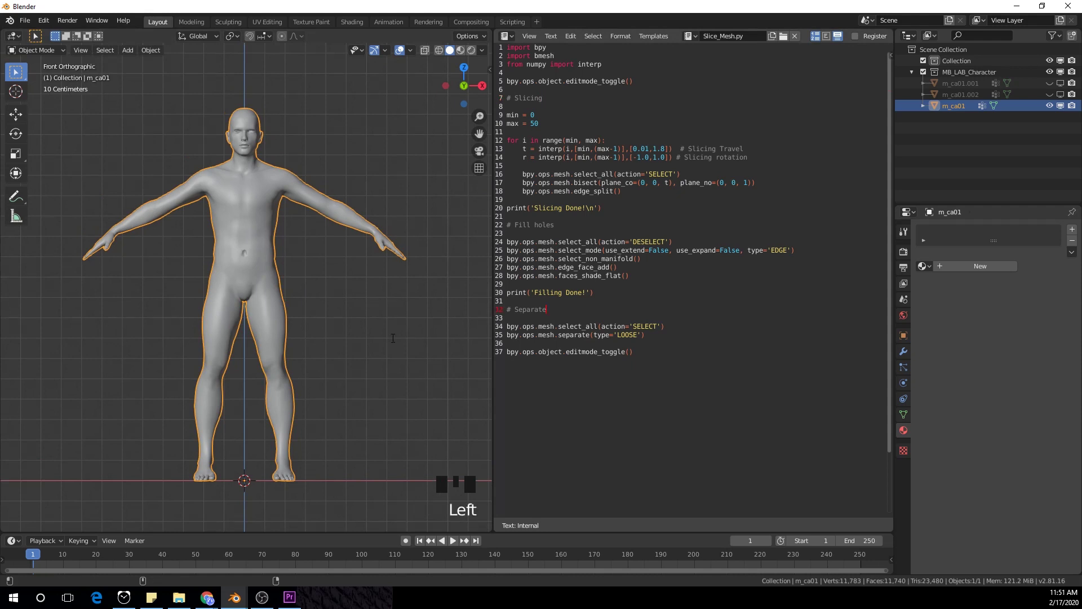
Step: Run the slicing script on the body and join all the slices into one object
{"action": "left_click", "coordinate": [692, 354]}
{"action": "key", "text": "alt+p"}
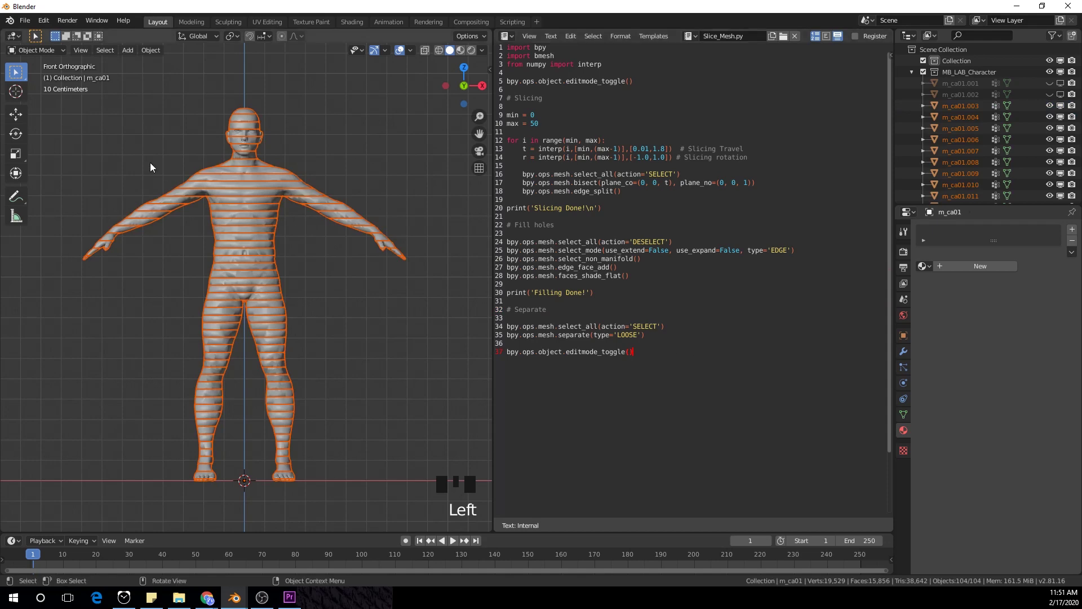
{"action": "scroll", "coordinate": [211, 215], "scroll_direction": "up", "scroll_amount": 3}
{"action": "scroll", "coordinate": [212, 220], "scroll_direction": "down", "scroll_amount": 3}
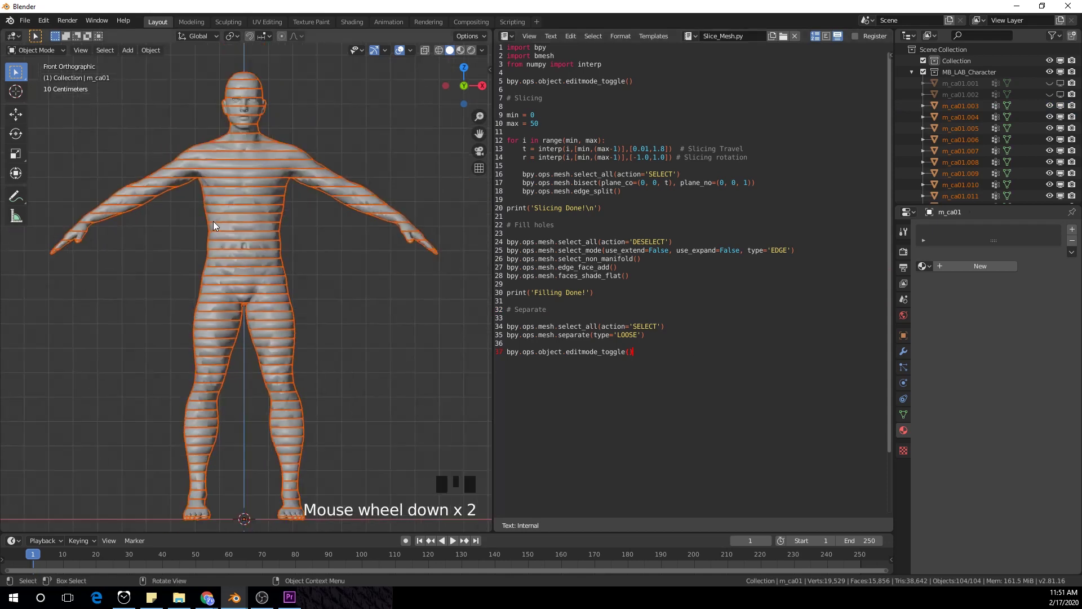
{"action": "scroll", "coordinate": [235, 232], "scroll_direction": "up", "scroll_amount": 6}
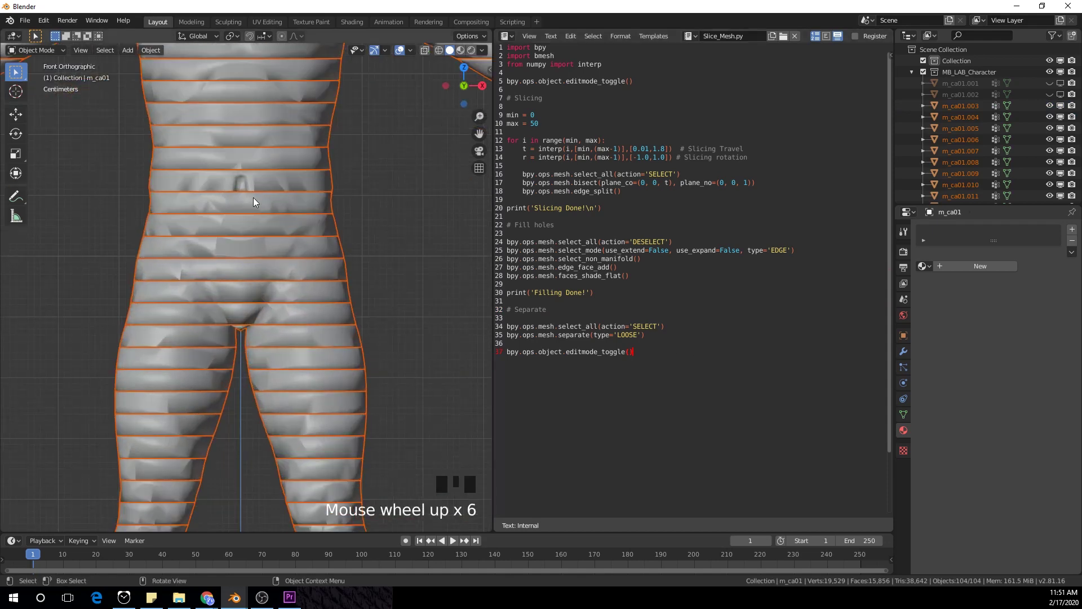
{"action": "scroll", "coordinate": [231, 249], "scroll_direction": "down", "scroll_amount": 6}
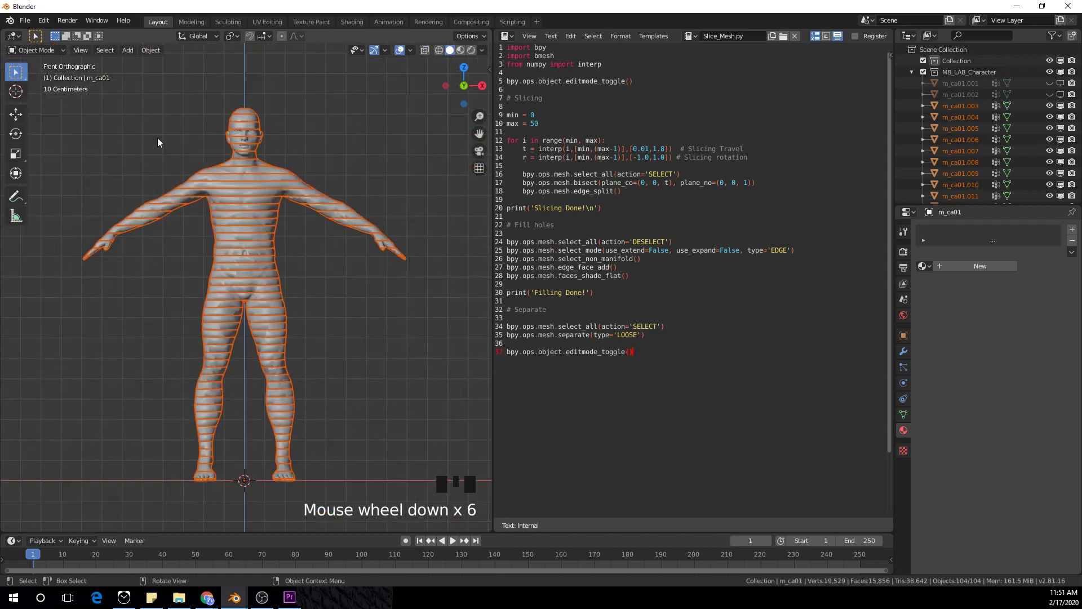
{"action": "left_click", "coordinate": [102, 131]}
{"action": "key", "text": "a"}
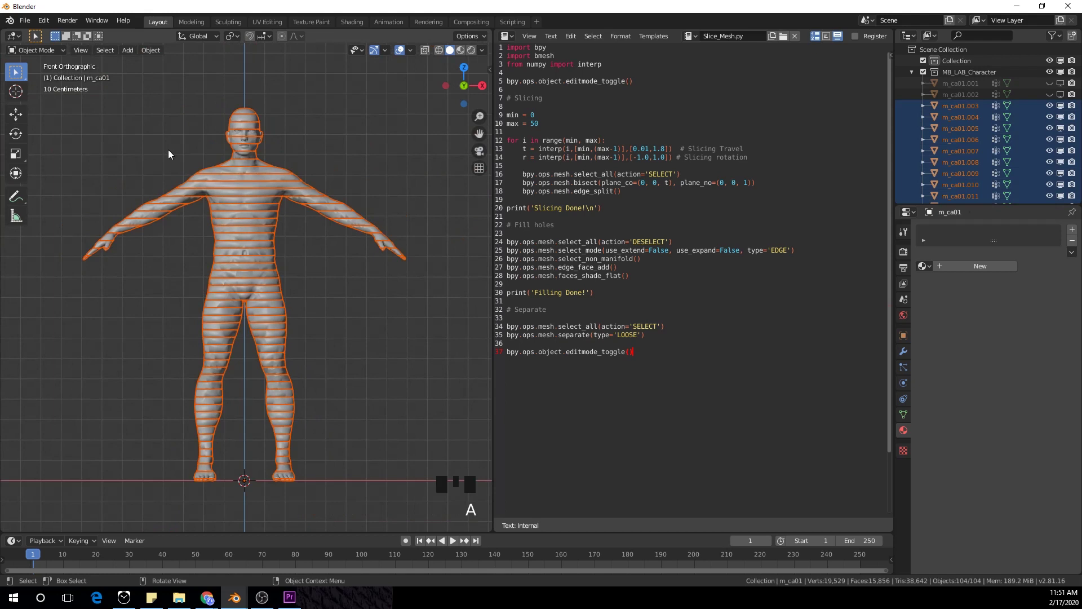
{"action": "key", "text": "ctrl+j"}
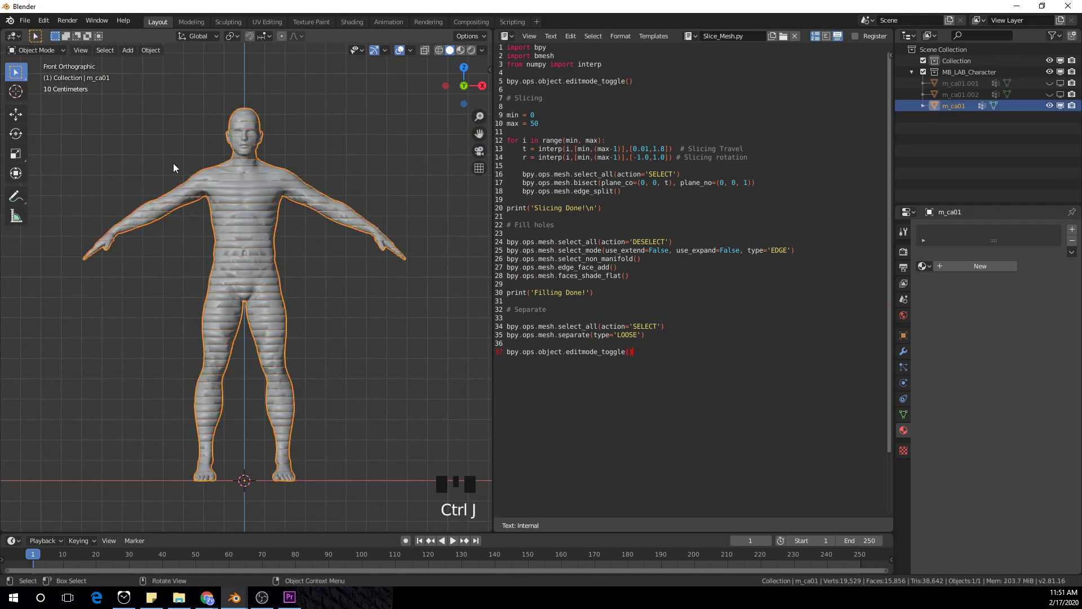
Step: Add an Edge Split modifier to the joined body
{"action": "left_click", "coordinate": [903, 351]}
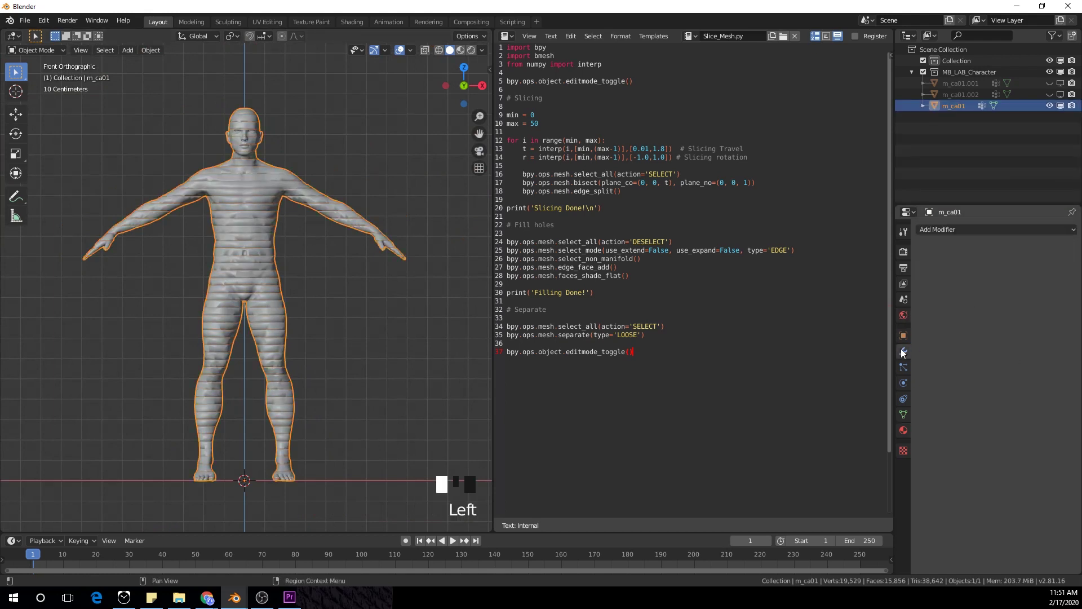
{"action": "left_click", "coordinate": [944, 229]}
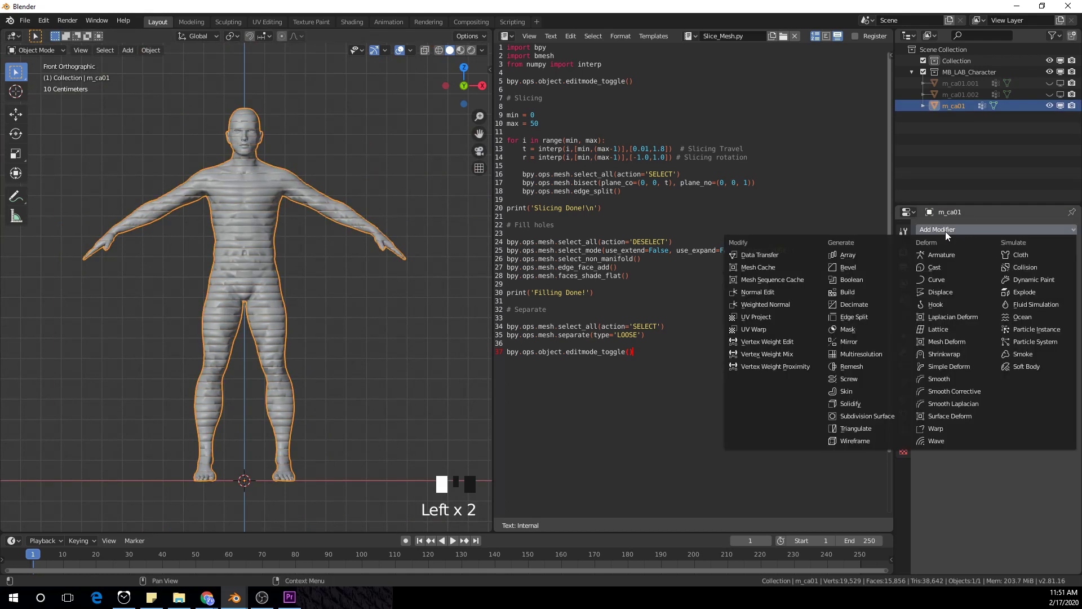
{"action": "left_click", "coordinate": [881, 315]}
{"action": "scroll", "coordinate": [260, 266], "scroll_direction": "up", "scroll_amount": 6}
{"action": "scroll", "coordinate": [256, 267], "scroll_direction": "down", "scroll_amount": 6}
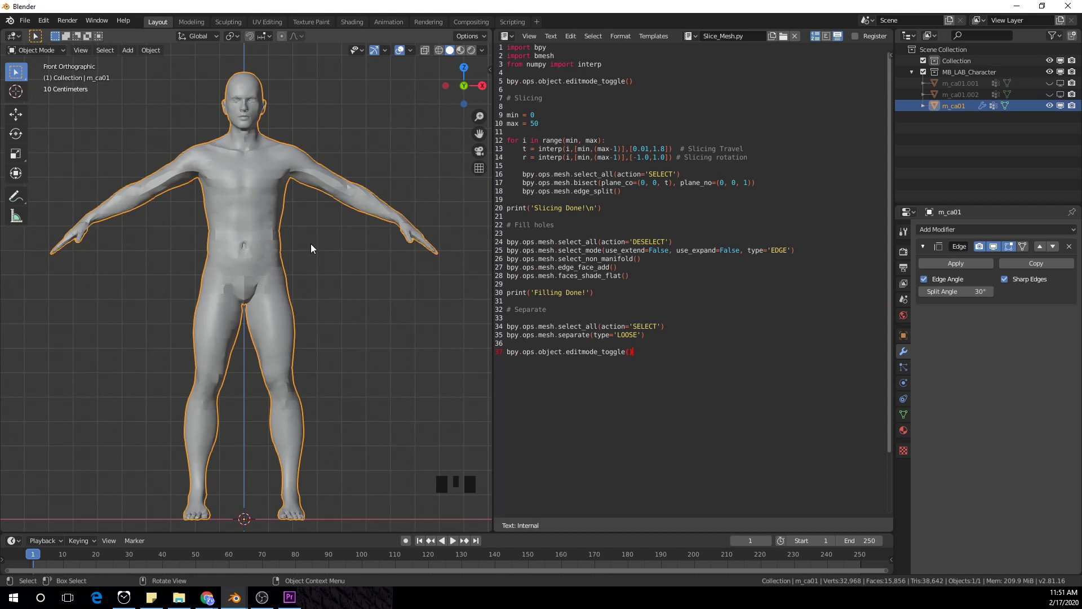
Step: Change line 13's travel range to [-1, 1]
{"action": "scroll", "coordinate": [695, 227], "scroll_direction": "up", "scroll_amount": 2}
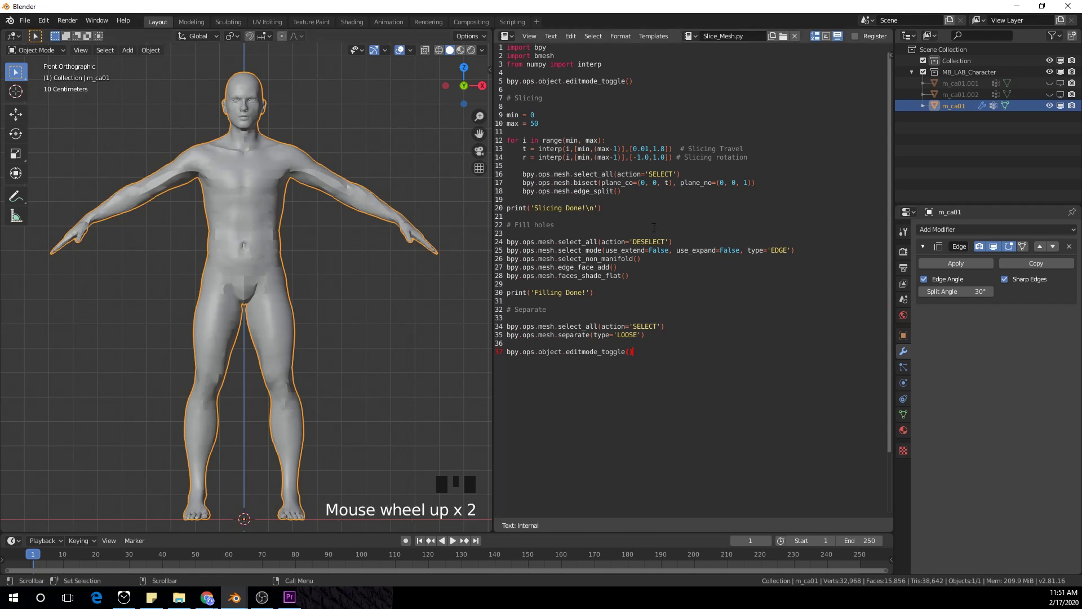
{"action": "scroll", "coordinate": [652, 210], "scroll_direction": "down", "scroll_amount": 1}
{"action": "scroll", "coordinate": [641, 139], "scroll_direction": "up", "scroll_amount": 1}
{"action": "left_click", "coordinate": [642, 148]}
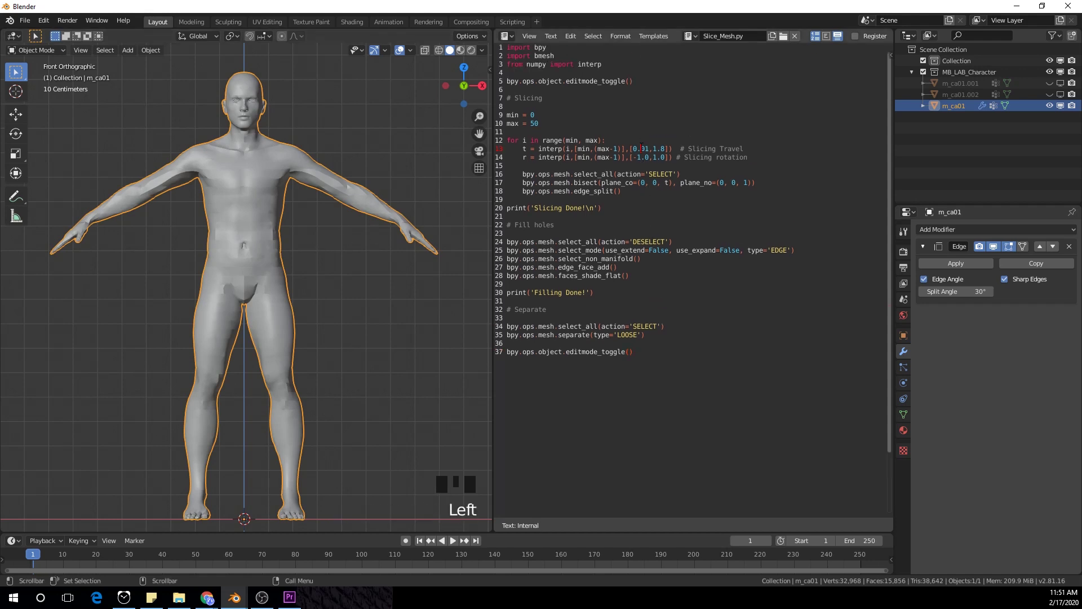
{"action": "key", "text": "Left"}
{"action": "key", "text": "Left"}
{"action": "key", "text": "Left"}
{"action": "key", "text": "Left"}
{"action": "type", "text": "-"}
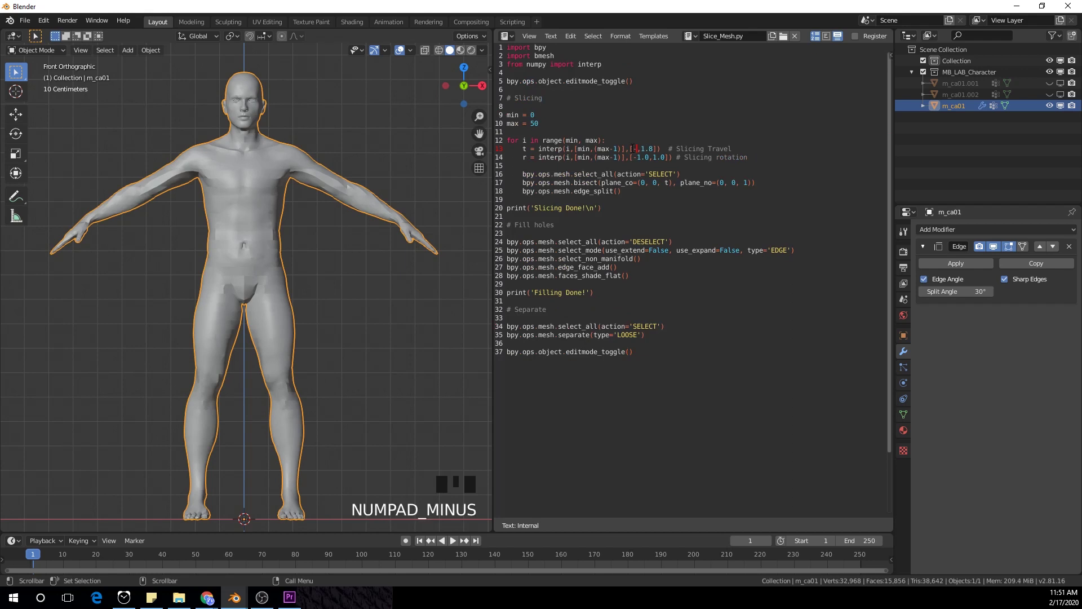
{"action": "type", "text": "1"}
{"action": "key", "text": "Left"}
{"action": "key", "text": "Left"}
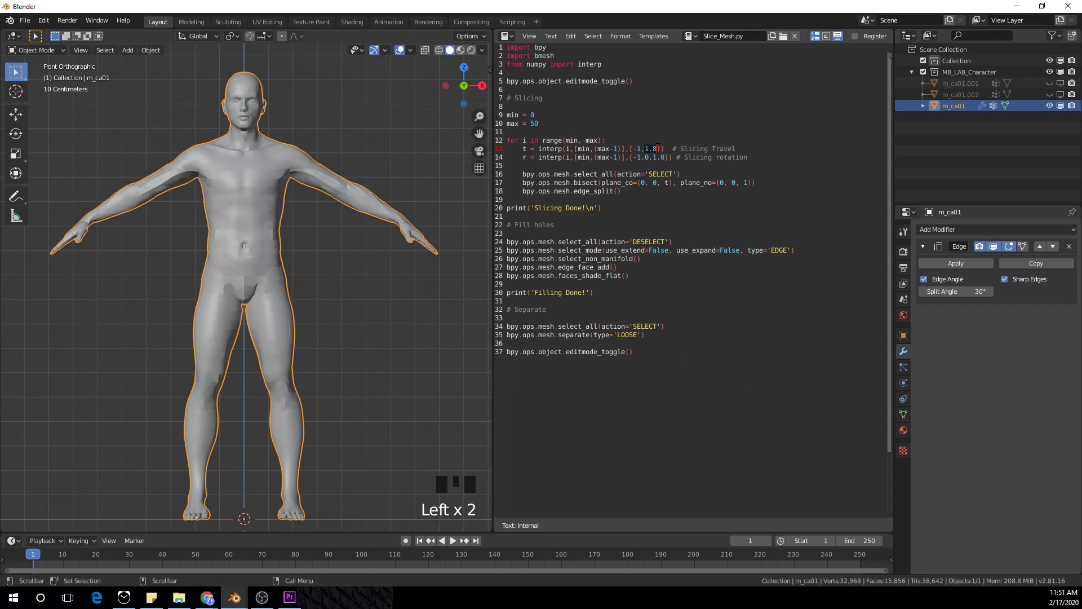
{"action": "type", "text": "1"}
Step: Edit line 17's plane_co to (t, 0, 0)
{"action": "left_click", "coordinate": [706, 195]}
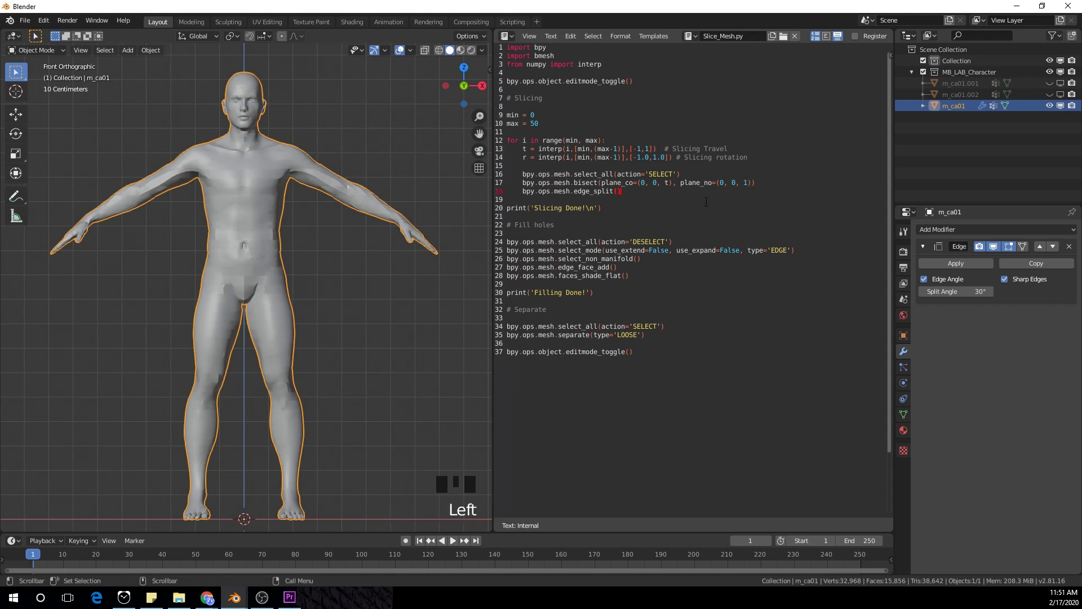
{"action": "left_click", "coordinate": [667, 183]}
{"action": "type", "text": "0"}
{"action": "key", "text": "Left"}
{"action": "key", "text": "BackSpace"}
{"action": "type", "text": "t"}
Step: Begin changing line 17's plane_no toward (1, 0, 0)
{"action": "left_click", "coordinate": [746, 183]}
{"action": "key", "text": "Left"}
{"action": "key", "text": "Delete"}
{"action": "type", "text": "0"}
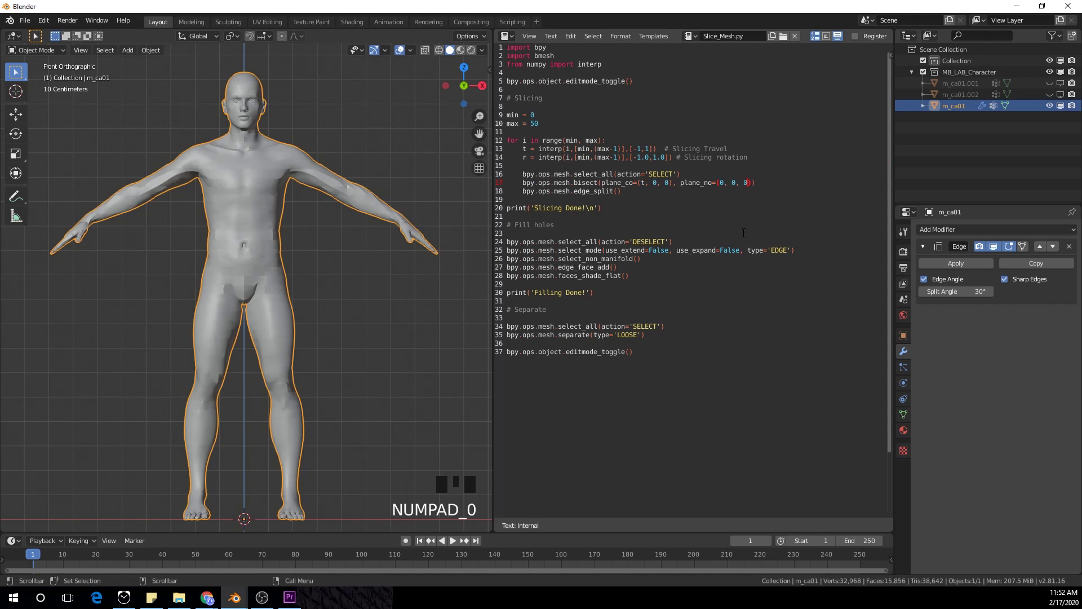
{"action": "key", "text": "Left"}
{"action": "key", "text": "Left"}
{"action": "key", "text": "Left"}
{"action": "key", "text": "Left"}
{"action": "key", "text": "Left"}
{"action": "key", "text": "Left"}
{"action": "key", "text": "Left"}
{"action": "key", "text": "Right"}
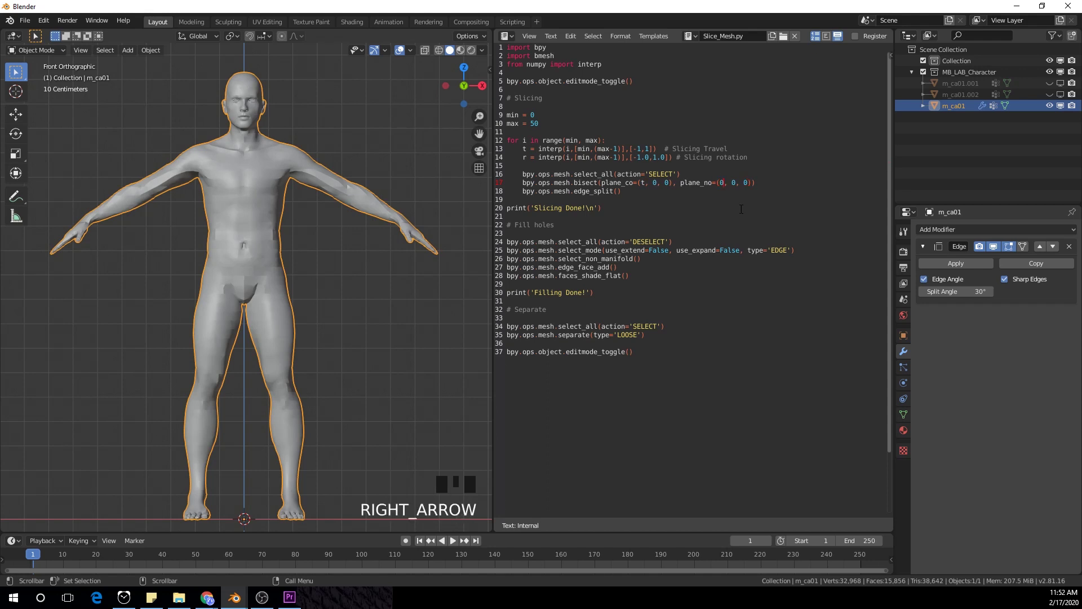
{"action": "key", "text": "BackSpace"}
Step: Finish plane_no as (1, 0, 0) and run the script, slicing the body into 562 pieces
{"action": "type", "text": "1"}
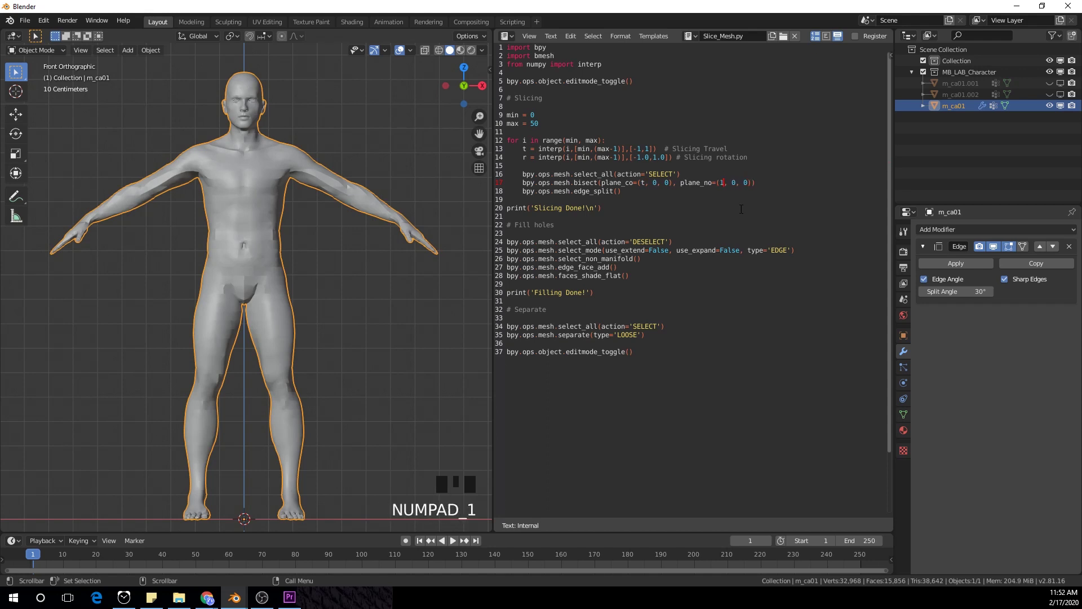
{"action": "left_click", "coordinate": [737, 349]}
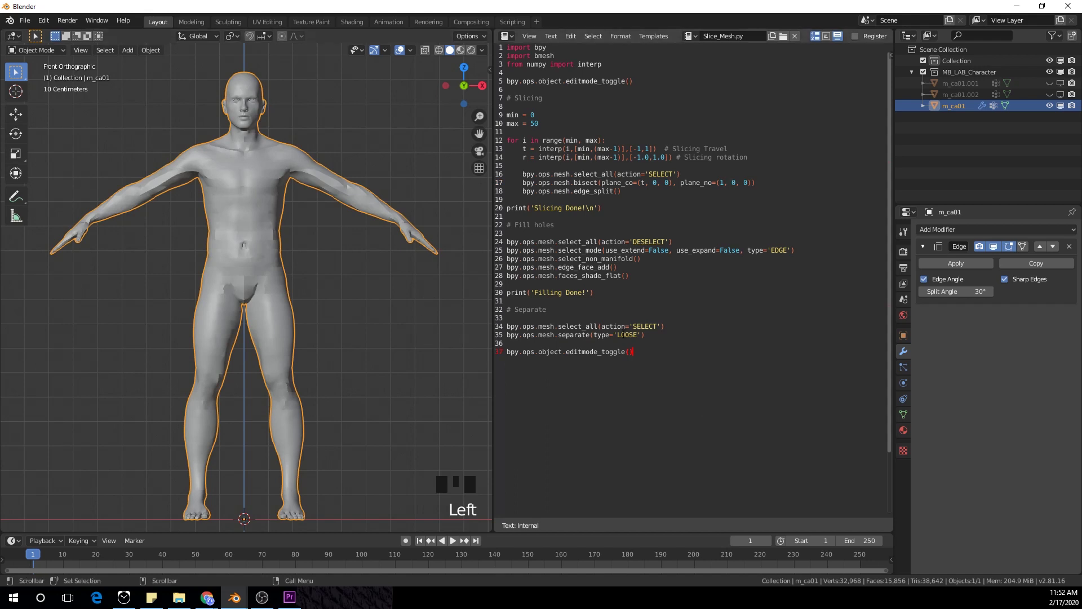
{"action": "left_click", "coordinate": [712, 372]}
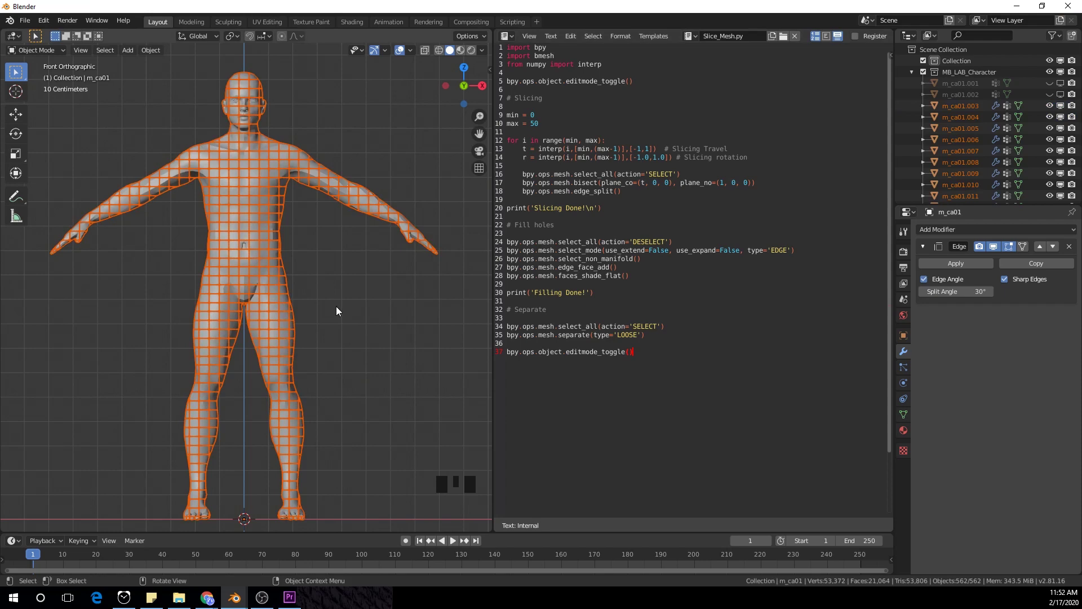
Step: Frame the sliced body from head to knees in Front Orthographic view
{"action": "mouse_move", "coordinate": [162, 237]}
{"action": "middle_mouse_down"}
{"action": "mouse_move", "coordinate": [404, 250]}
{"action": "mouse_move", "coordinate": [200, 231]}
{"action": "mouse_move", "coordinate": [104, 270]}
{"action": "mouse_move", "coordinate": [29, 271]}
{"action": "mouse_move", "coordinate": [150, 269]}
{"action": "mouse_move", "coordinate": [198, 252]}
{"action": "mouse_move", "coordinate": [185, 256]}
{"action": "mouse_move", "coordinate": [181, 233]}
{"action": "middle_mouse_up"}
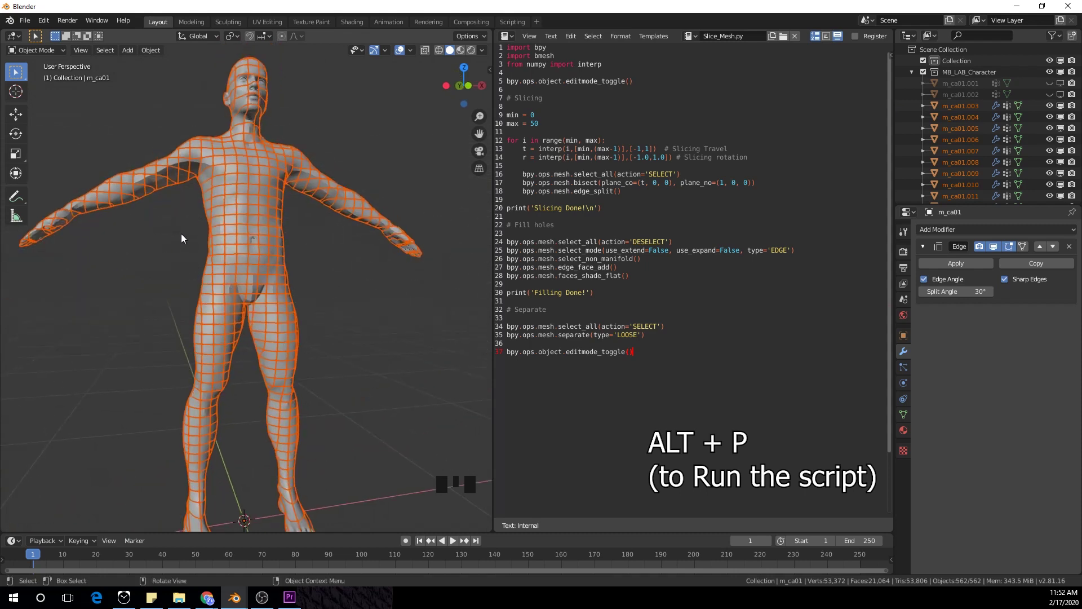
{"action": "key", "text": "KP_1"}
{"action": "scroll", "coordinate": [208, 242], "scroll_direction": "up", "scroll_amount": 3}
{"action": "middle_click_drag", "start_coordinate": [231, 167], "coordinate": [260, 357], "text": "shift"}
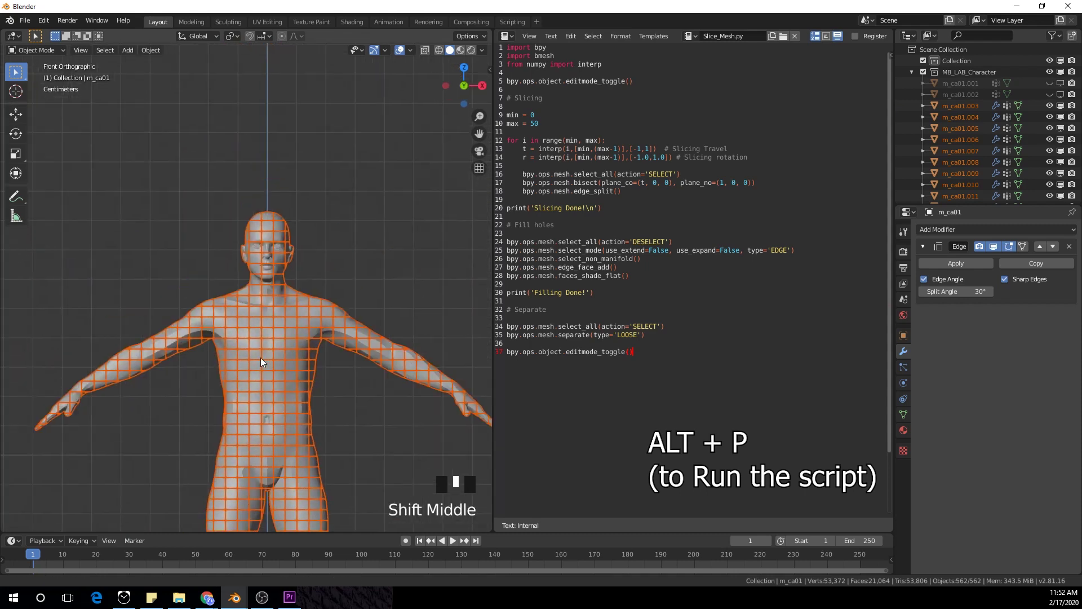
{"action": "mouse_move", "coordinate": [181, 254]}
{"action": "middle_mouse_down"}
{"action": "mouse_move", "coordinate": [291, 273]}
{"action": "mouse_move", "coordinate": [151, 281]}
{"action": "mouse_move", "coordinate": [190, 264]}
{"action": "middle_mouse_up"}
{"action": "key", "text": "KP_1"}
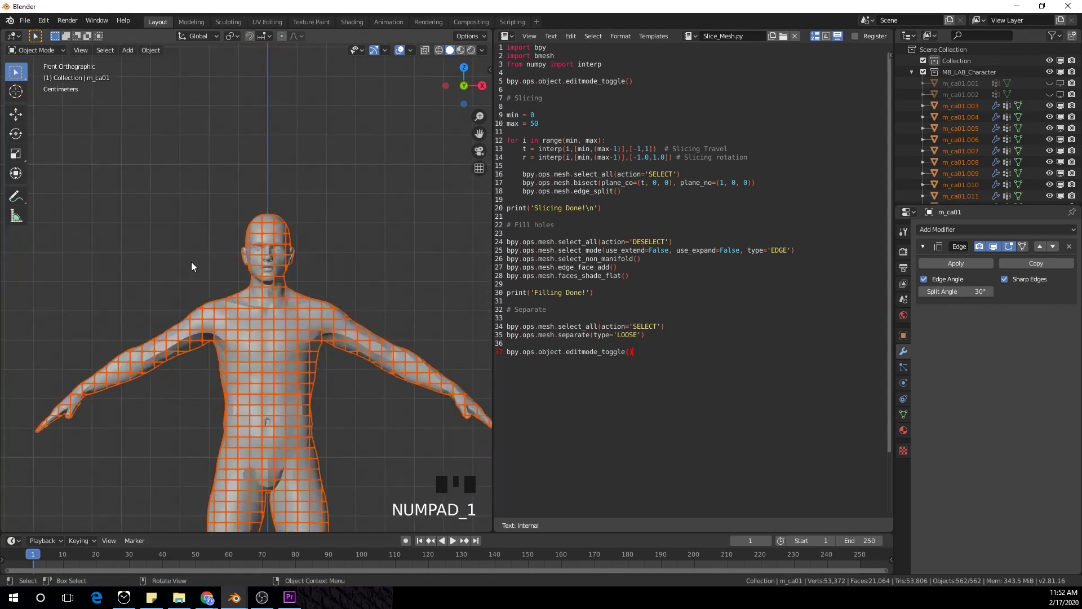
{"action": "middle_click_drag", "start_coordinate": [353, 405], "coordinate": [361, 273], "text": "shift"}
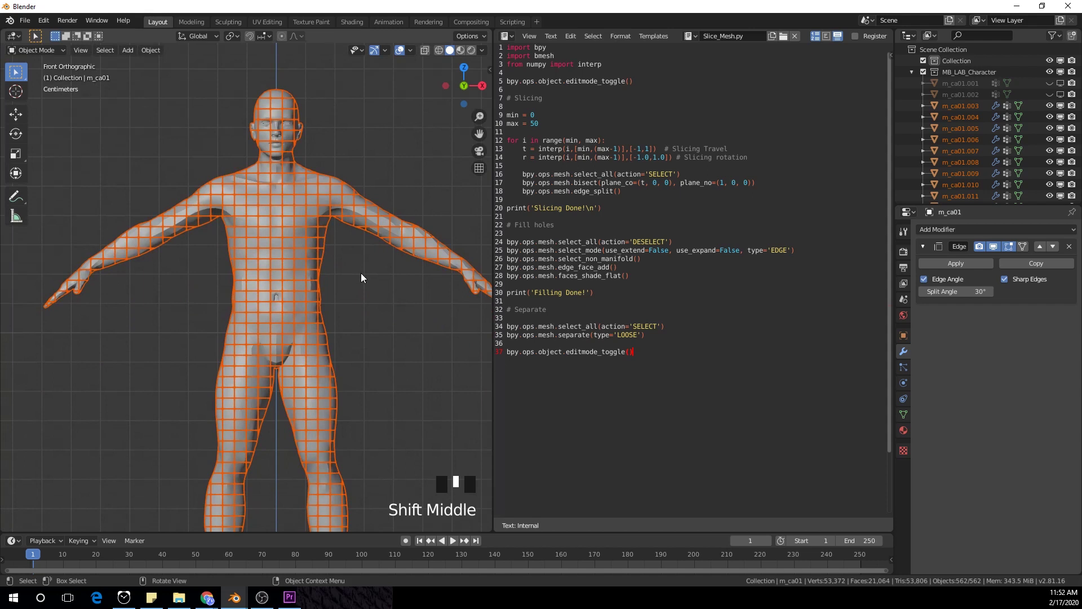
Step: Apply Randomize Transform to the pieces with a 0.15 m X location offset
{"action": "left_click", "coordinate": [151, 50]}
{"action": "mouse_move", "coordinate": [183, 60]}
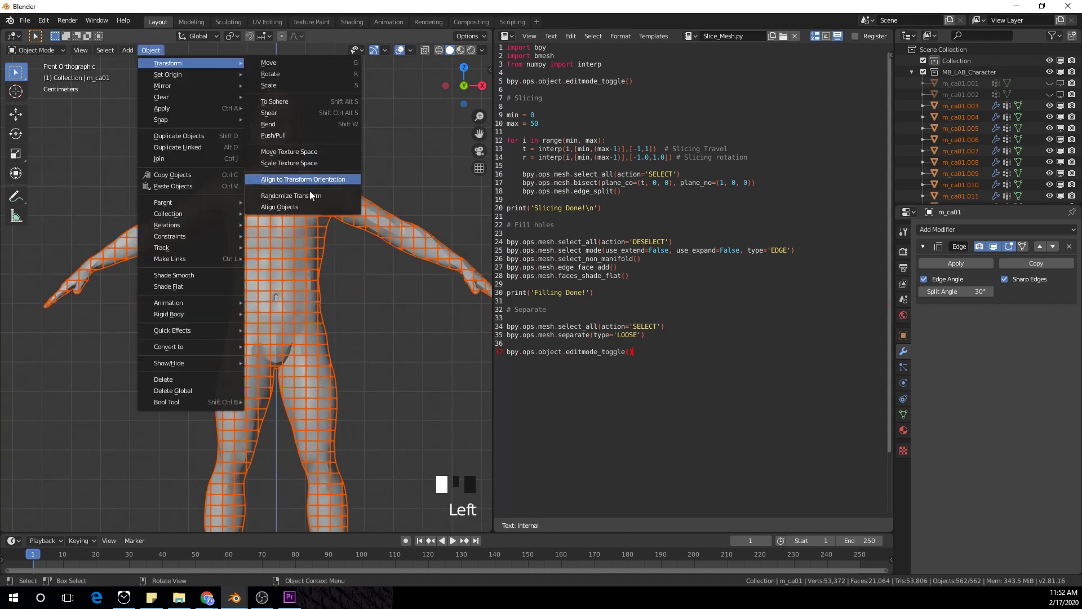
{"action": "left_click", "coordinate": [332, 195]}
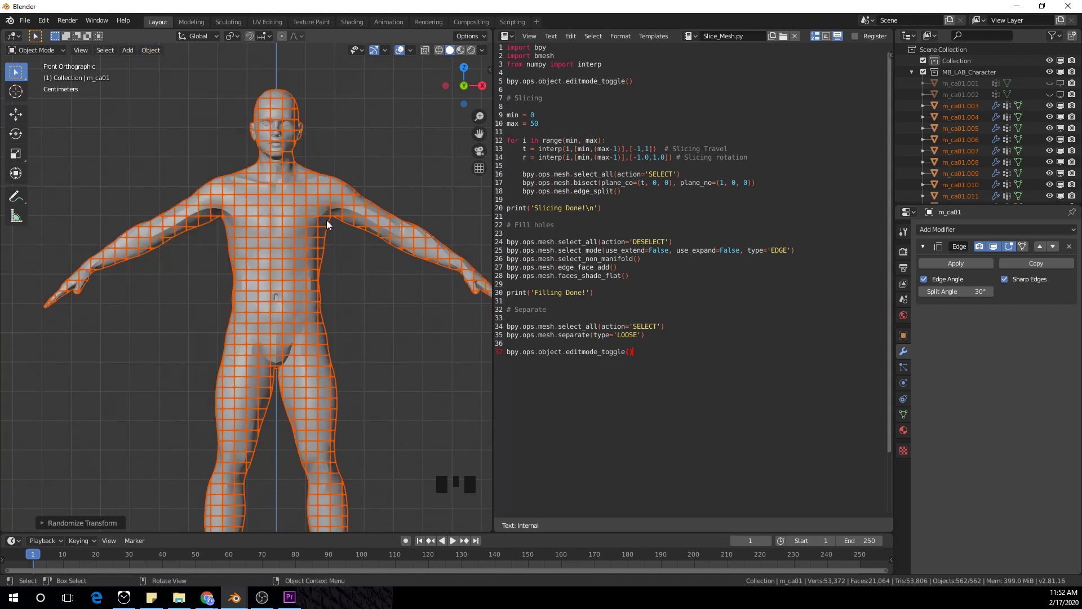
{"action": "left_click", "coordinate": [42, 523]}
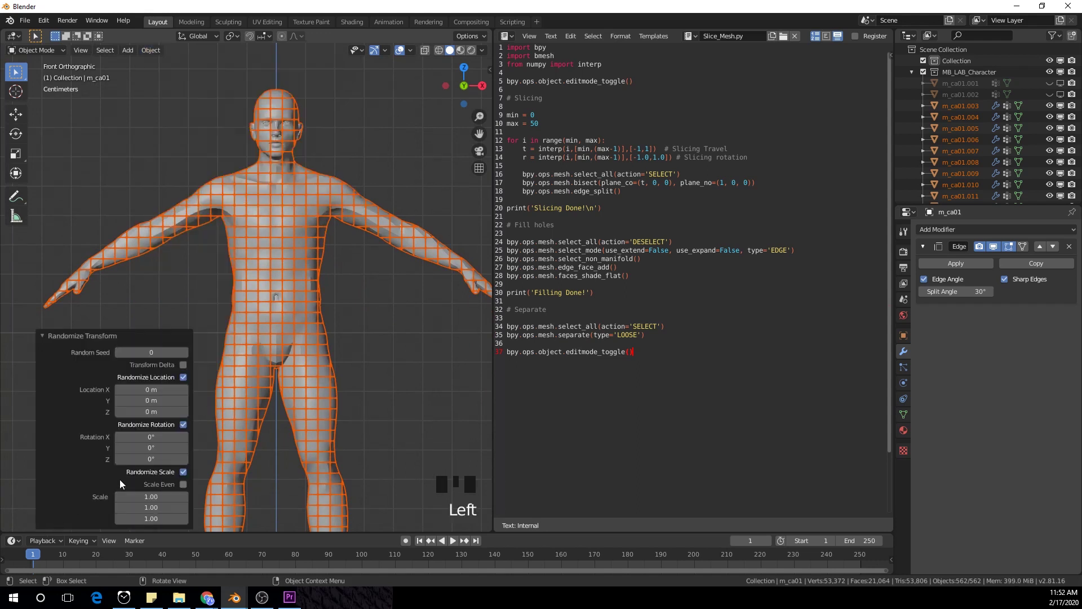
{"action": "left_click", "coordinate": [154, 389]}
{"action": "mouse_move", "coordinate": [154, 389]}
{"action": "left_mouse_down"}
{"action": "mouse_move", "coordinate": [188, 388]}
{"action": "mouse_move", "coordinate": [173, 389]}
{"action": "left_mouse_up"}
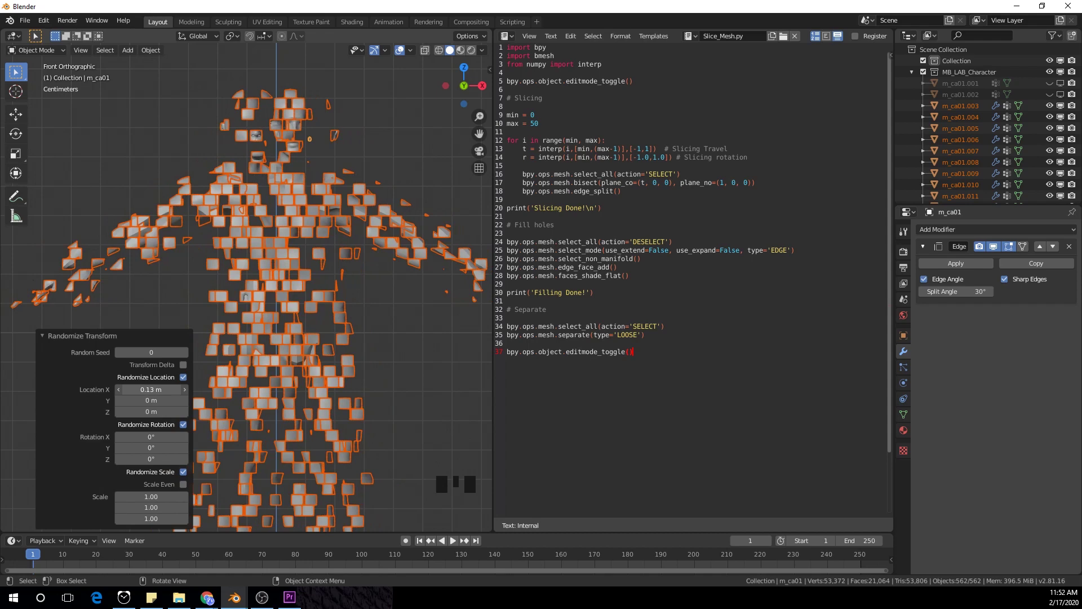
{"action": "left_click", "coordinate": [152, 390]}
{"action": "type", "text": "0"}
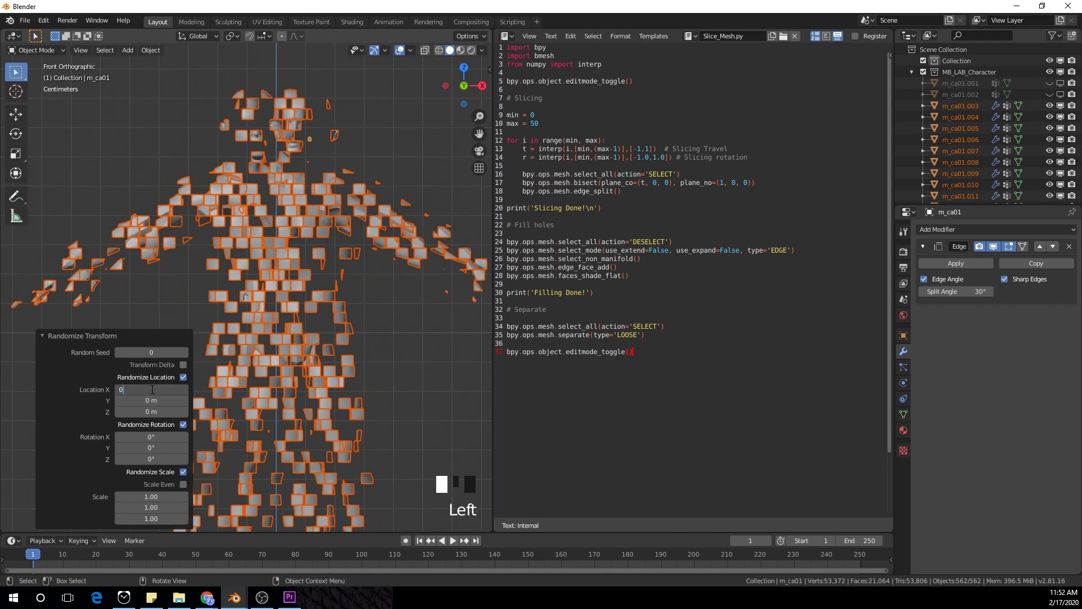
{"action": "type", "text": ".15"}
{"action": "key", "text": "Return"}
Step: Set the random Y and Z location offsets to 0.1 m and center the front view
{"action": "middle_click_drag", "start_coordinate": [271, 336], "coordinate": [332, 351]}
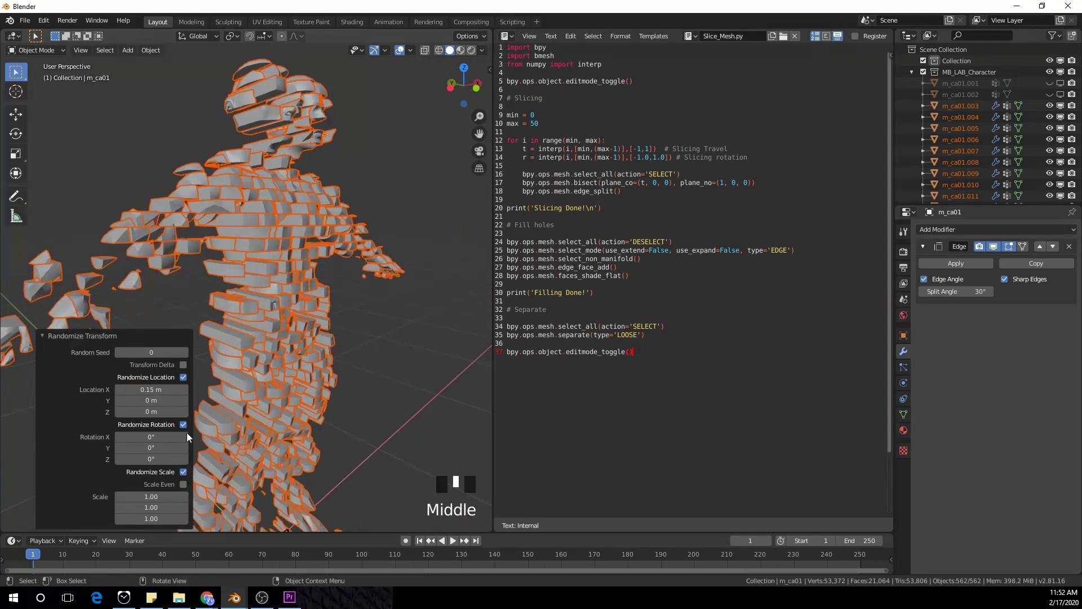
{"action": "left_click", "coordinate": [160, 449]}
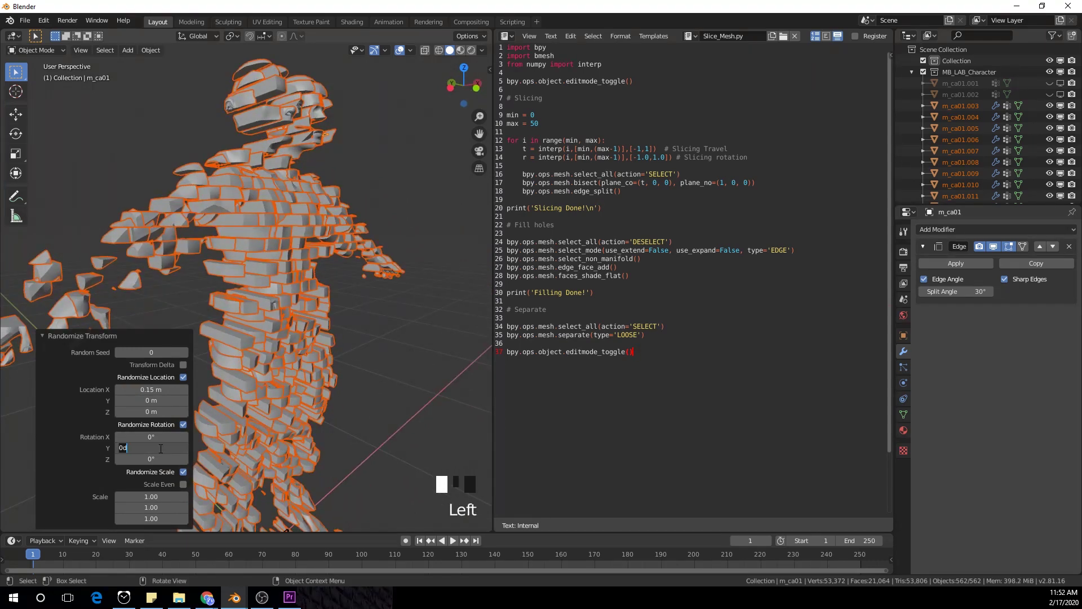
{"action": "left_click", "coordinate": [158, 399]}
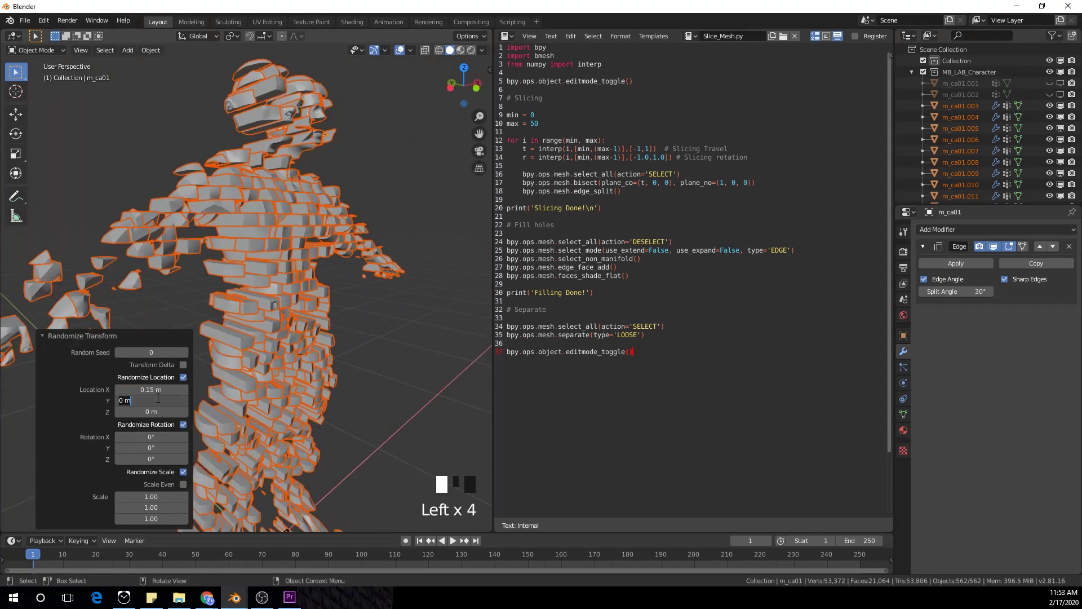
{"action": "type", "text": "0.1"}
{"action": "key", "text": "Return"}
{"action": "left_click", "coordinate": [153, 412]}
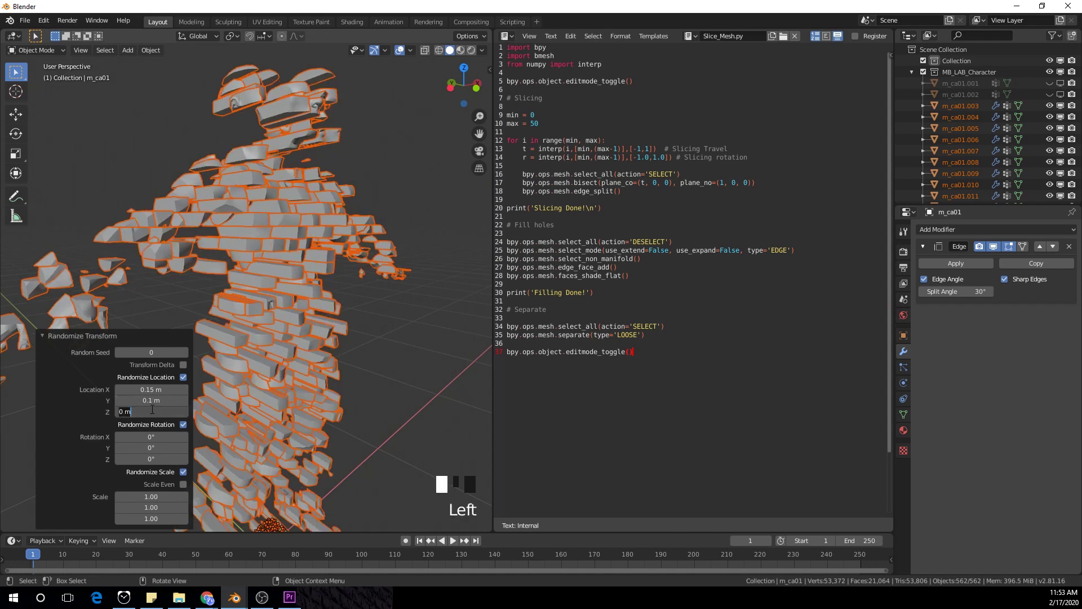
{"action": "type", "text": "0.1"}
{"action": "key", "text": "Return"}
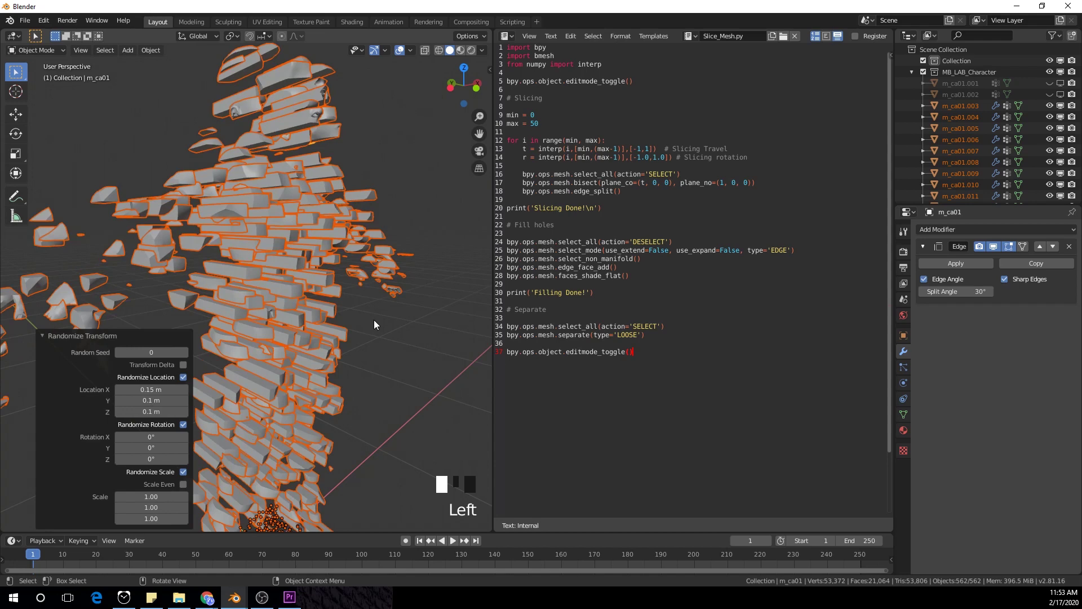
{"action": "key", "text": "KP_1"}
{"action": "scroll", "coordinate": [373, 325], "scroll_direction": "down", "scroll_amount": 4}
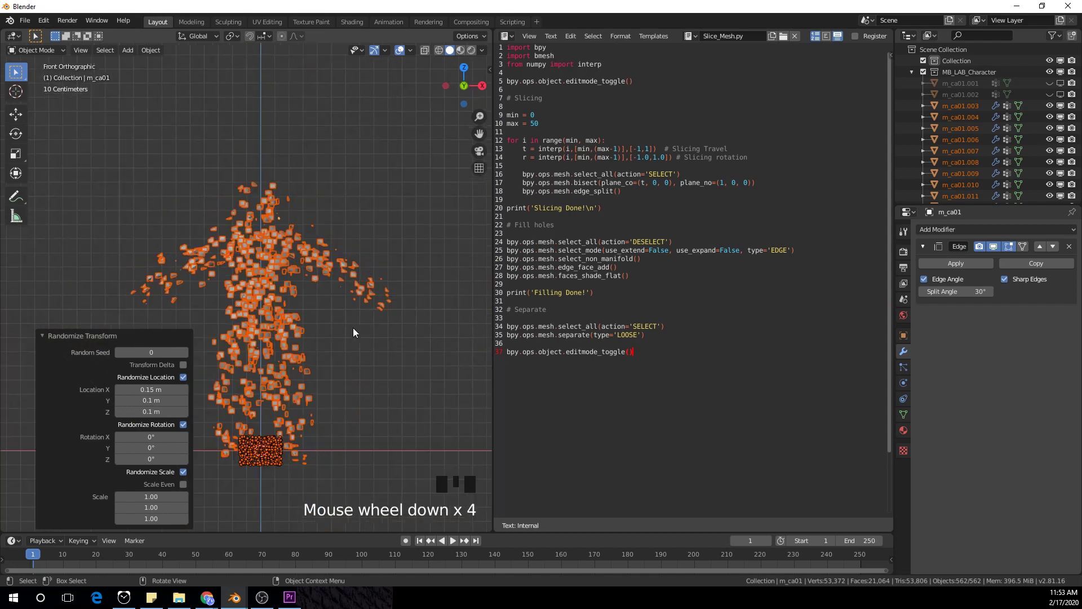
{"action": "scroll", "coordinate": [355, 333], "scroll_direction": "up", "scroll_amount": 3}
{"action": "middle_click_drag", "start_coordinate": [346, 345], "coordinate": [392, 271], "text": "shift"}
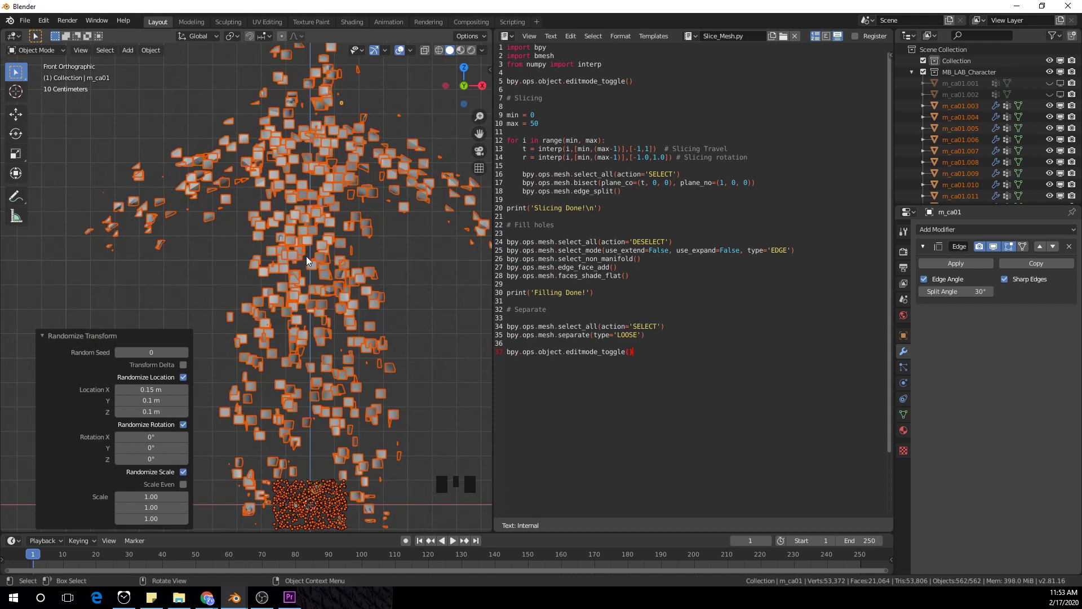
Step: Merge the script editor area into the 3D viewport and recenter the pieces
{"action": "left_click", "coordinate": [501, 29]}
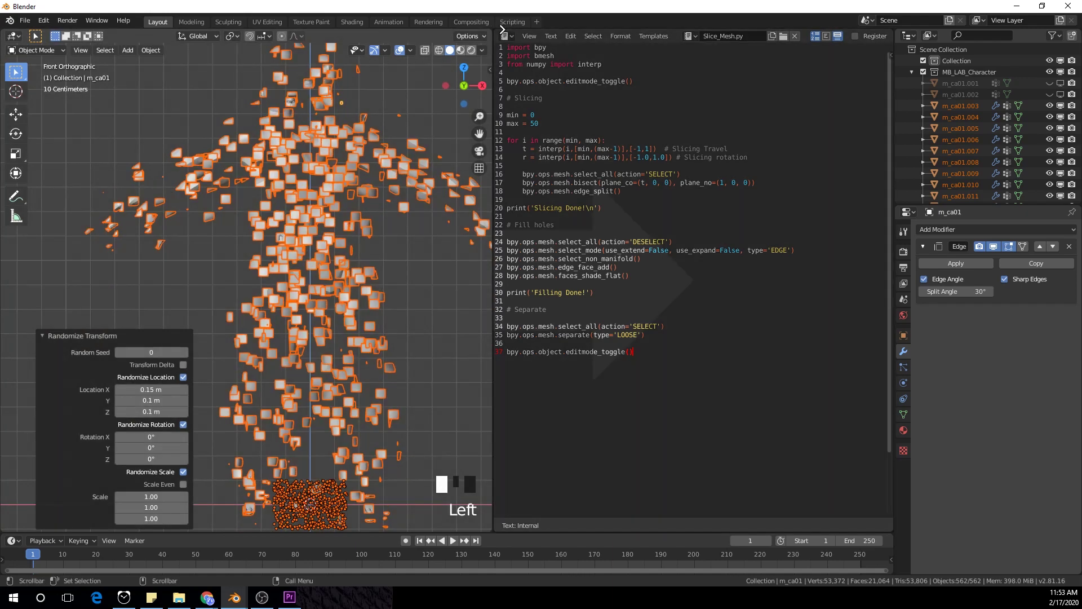
{"action": "left_click_drag", "start_coordinate": [501, 29], "coordinate": [505, 34]}
{"action": "scroll", "coordinate": [586, 182], "scroll_direction": "down", "scroll_amount": 4}
{"action": "middle_click_drag", "start_coordinate": [586, 183], "coordinate": [441, 201], "text": "shift"}
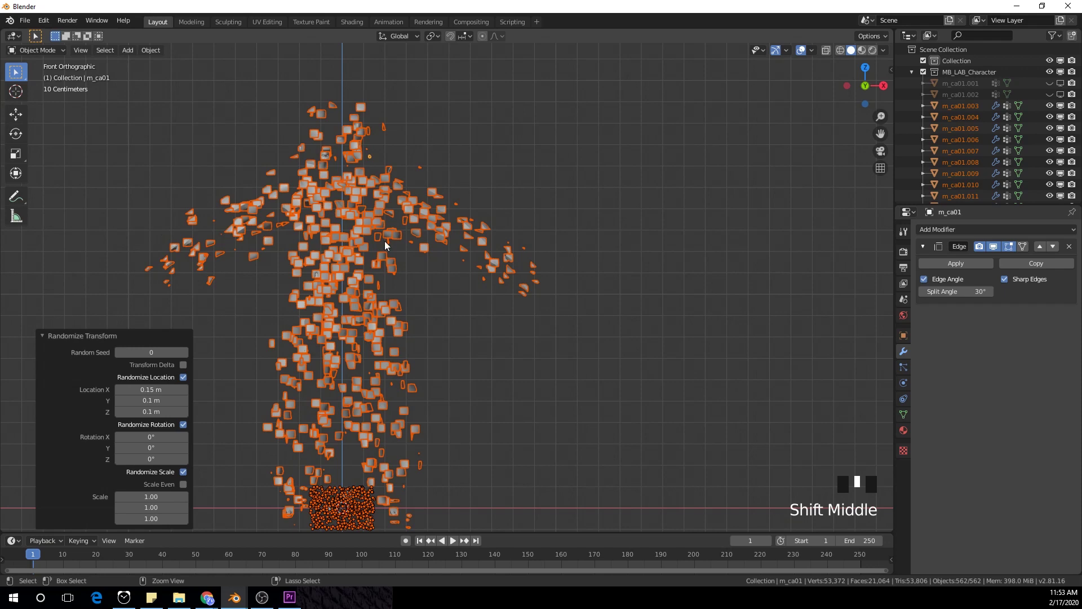
Step: Join all scattered pieces into the single m_ca01 object
{"action": "key", "text": "ctrl+j"}
{"action": "middle_click_drag", "start_coordinate": [352, 206], "coordinate": [450, 258]}
{"action": "scroll", "coordinate": [302, 225], "scroll_direction": "up", "scroll_amount": 2}
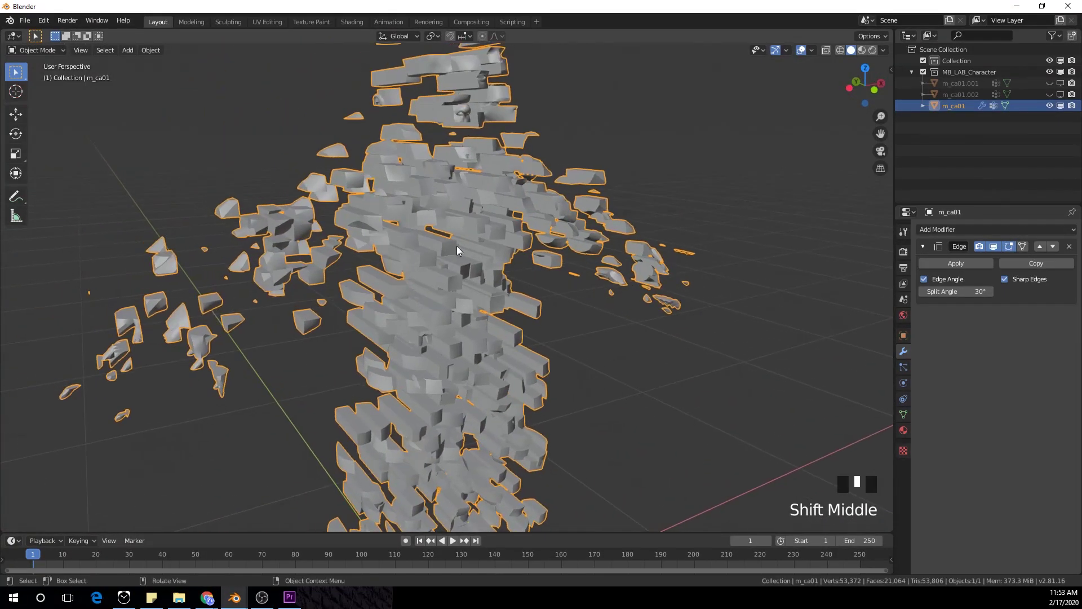
Step: Enter Edit Mode on m_ca01 and select one block's front face in face mode
{"action": "key", "text": "Tab"}
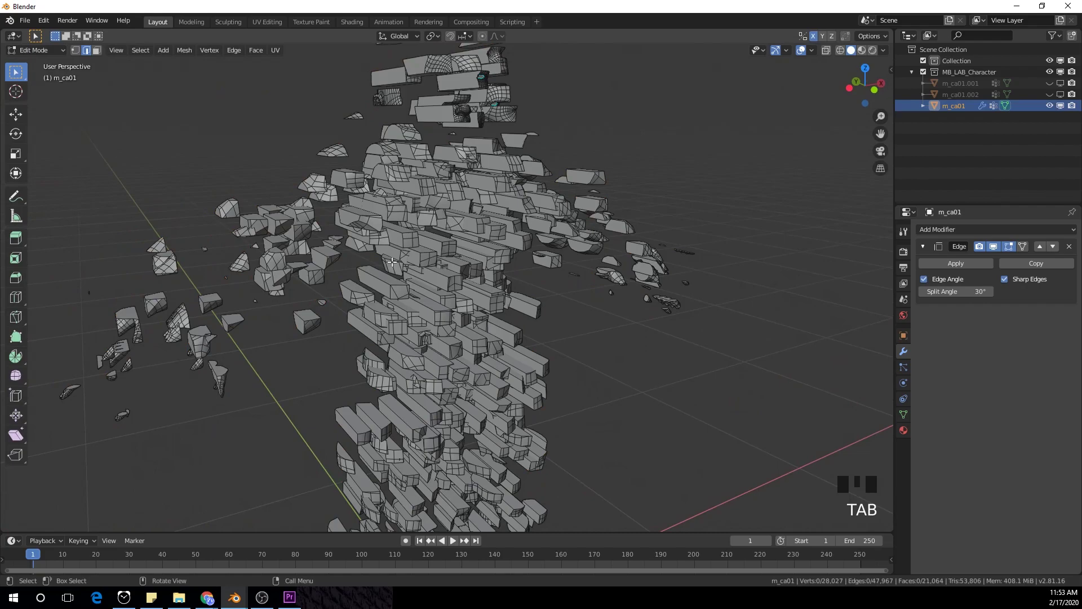
{"action": "scroll", "coordinate": [390, 262], "scroll_direction": "up", "scroll_amount": 3}
{"action": "mouse_move", "coordinate": [390, 262]}
{"action": "middle_mouse_down"}
{"action": "mouse_move", "coordinate": [403, 211]}
{"action": "mouse_move", "coordinate": [388, 247]}
{"action": "middle_mouse_up"}
{"action": "left_click", "coordinate": [390, 247]}
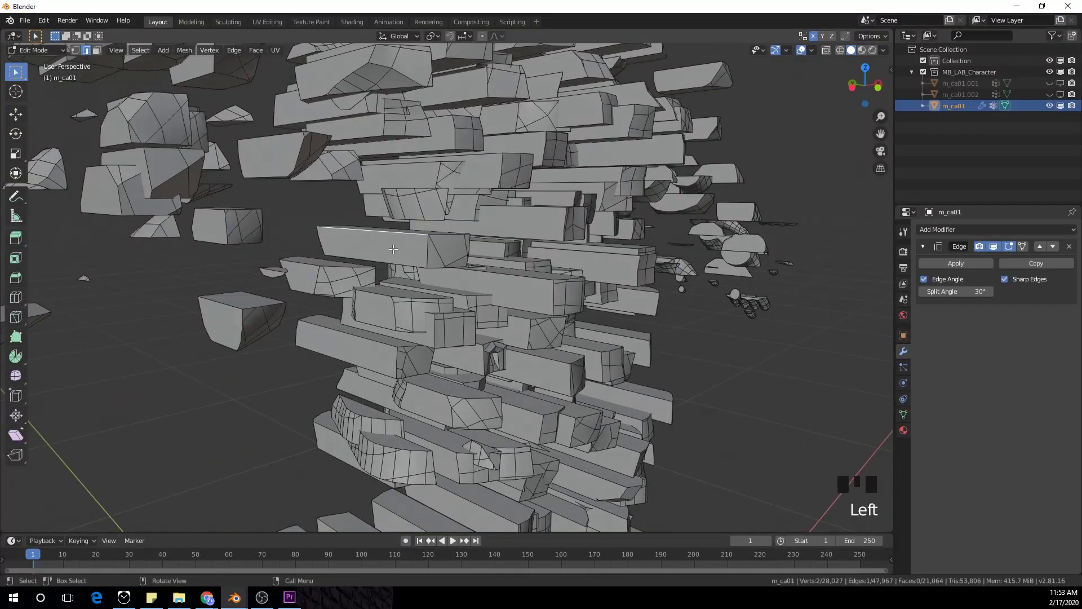
{"action": "key", "text": "3"}
{"action": "left_click", "coordinate": [393, 250]}
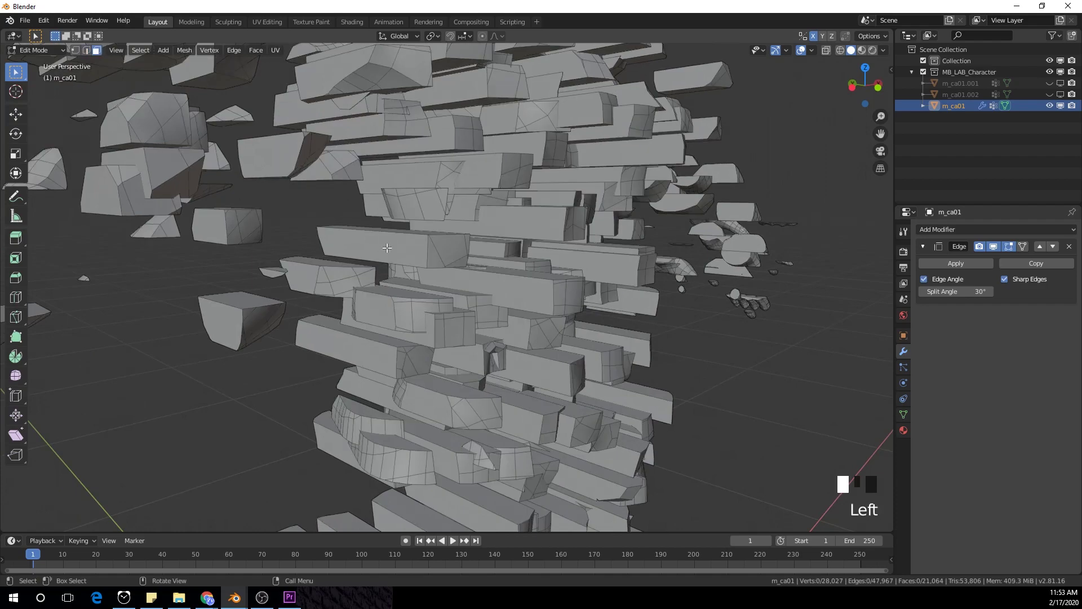
Step: Add two more block faces to the selection and bring up Select > Select Similar
{"action": "middle_click_drag", "start_coordinate": [392, 249], "coordinate": [263, 241]}
{"action": "left_click", "coordinate": [304, 182], "text": "shift"}
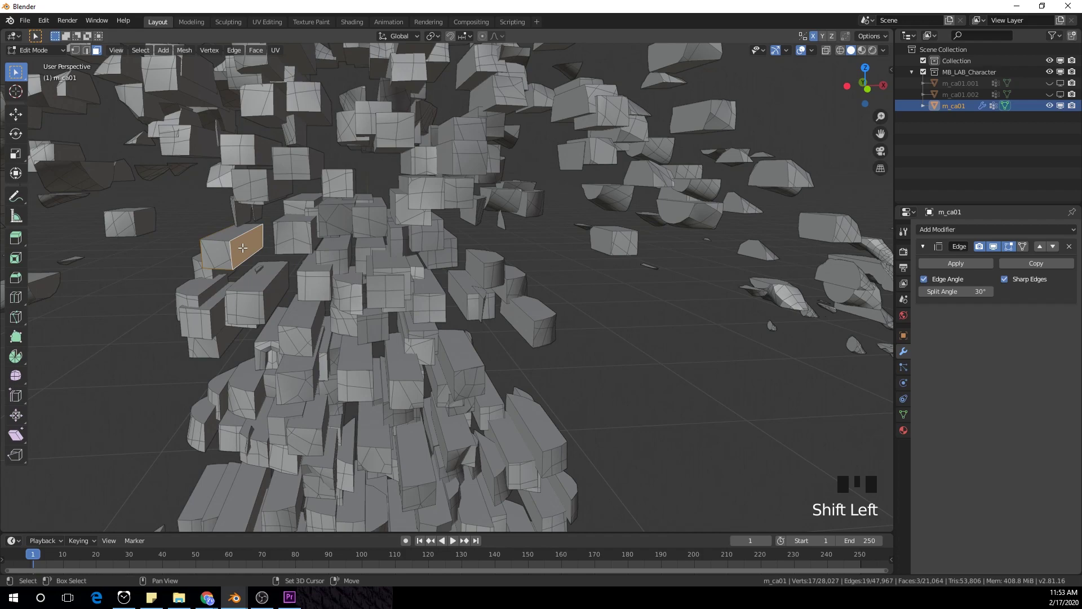
{"action": "left_click", "coordinate": [227, 238], "text": "shift"}
{"action": "middle_click_drag", "start_coordinate": [227, 238], "coordinate": [134, 130]}
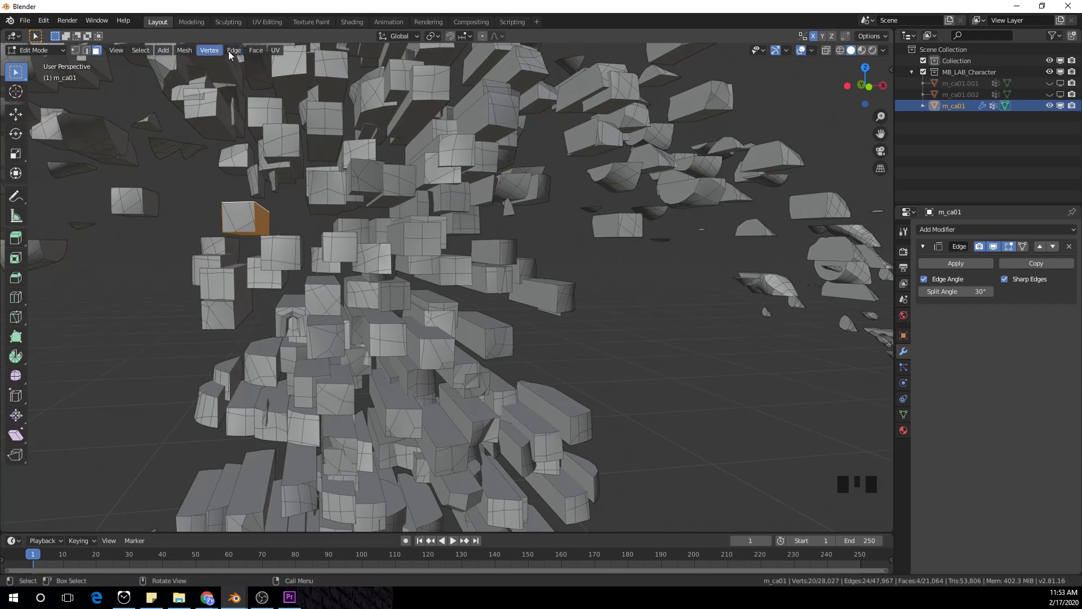
{"action": "middle_click_drag", "start_coordinate": [291, 195], "coordinate": [270, 103]}
{"action": "left_click", "coordinate": [140, 51]}
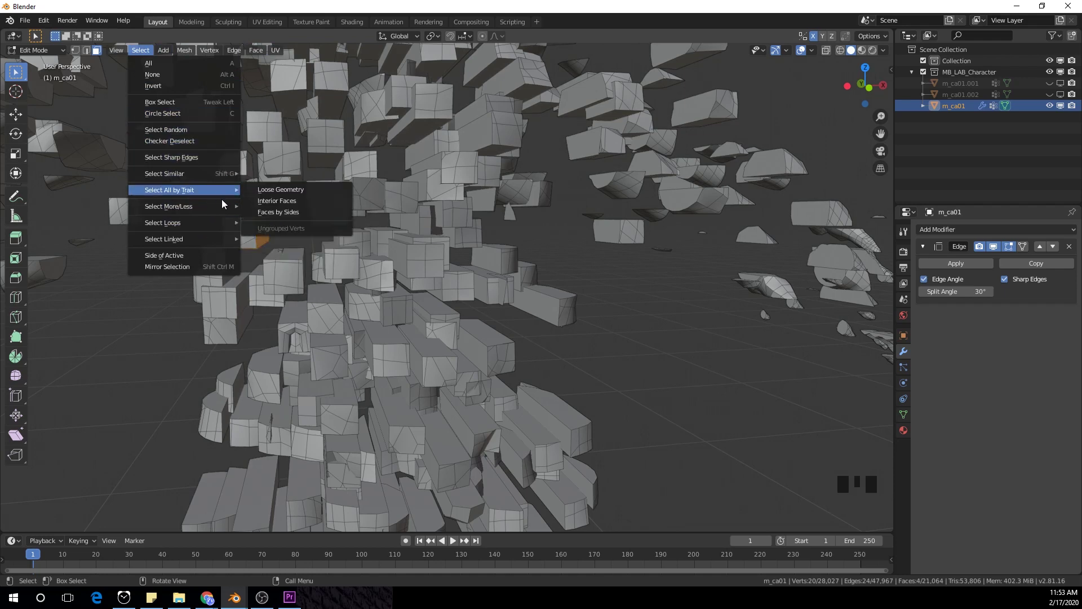
{"action": "mouse_move", "coordinate": [222, 208]}
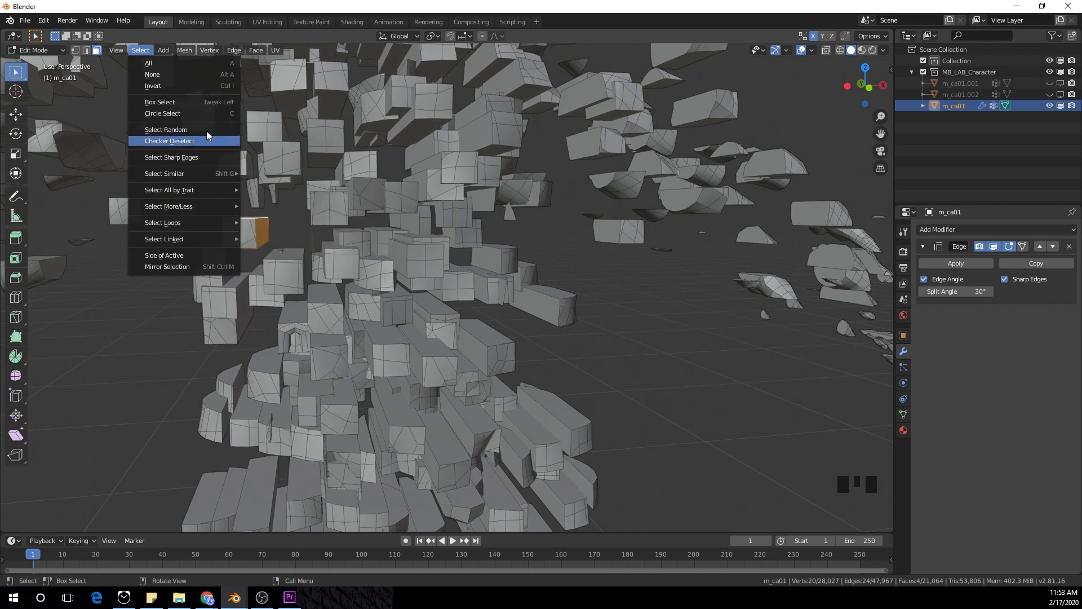
{"action": "mouse_move", "coordinate": [215, 174]}
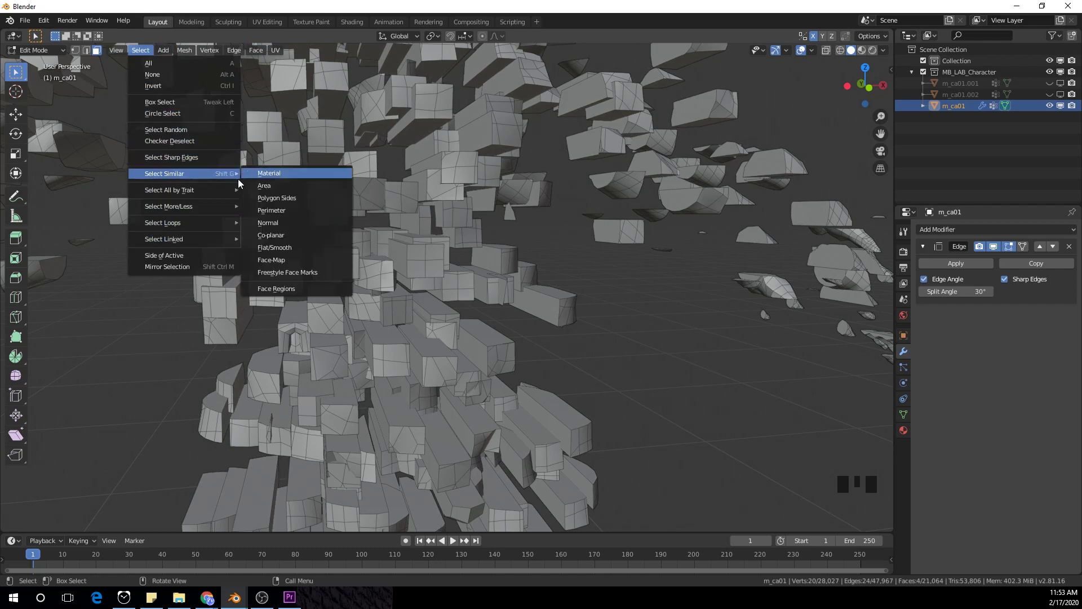
Step: Select all faces sharing the picked faces' normal direction, viewed from the front
{"action": "left_click", "coordinate": [295, 224]}
{"action": "scroll", "coordinate": [319, 228], "scroll_direction": "down", "scroll_amount": 5}
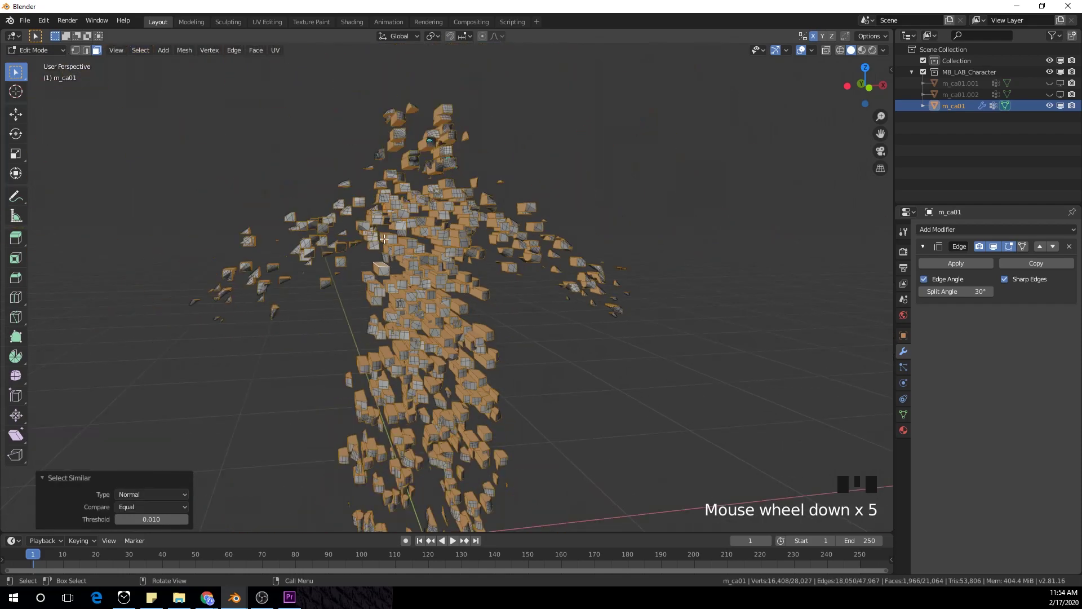
{"action": "scroll", "coordinate": [357, 241], "scroll_direction": "up", "scroll_amount": 4}
{"action": "middle_click_drag", "start_coordinate": [324, 242], "coordinate": [444, 263]}
{"action": "scroll", "coordinate": [231, 242], "scroll_direction": "up", "scroll_amount": 1}
{"action": "scroll", "coordinate": [361, 237], "scroll_direction": "down", "scroll_amount": 2}
{"action": "key", "text": "KP_1"}
{"action": "scroll", "coordinate": [446, 255], "scroll_direction": "up", "scroll_amount": 2}
Step: Delete the selected faces, leaving 19,098 faces as open shell pieces
{"action": "key", "text": "x"}
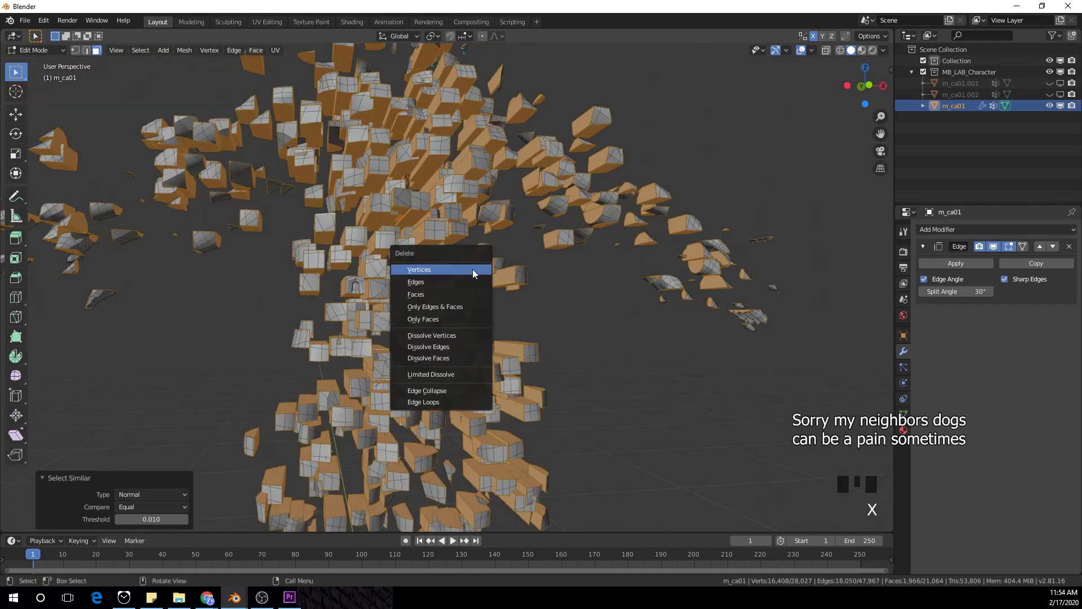
{"action": "left_click", "coordinate": [464, 294]}
{"action": "middle_click_drag", "start_coordinate": [382, 268], "coordinate": [338, 287]}
{"action": "scroll", "coordinate": [302, 257], "scroll_direction": "down", "scroll_amount": 2}
Step: Add a Solidify modifier above Edge Split on m_ca01 with 0.005 m thickness
{"action": "left_click", "coordinate": [950, 231]}
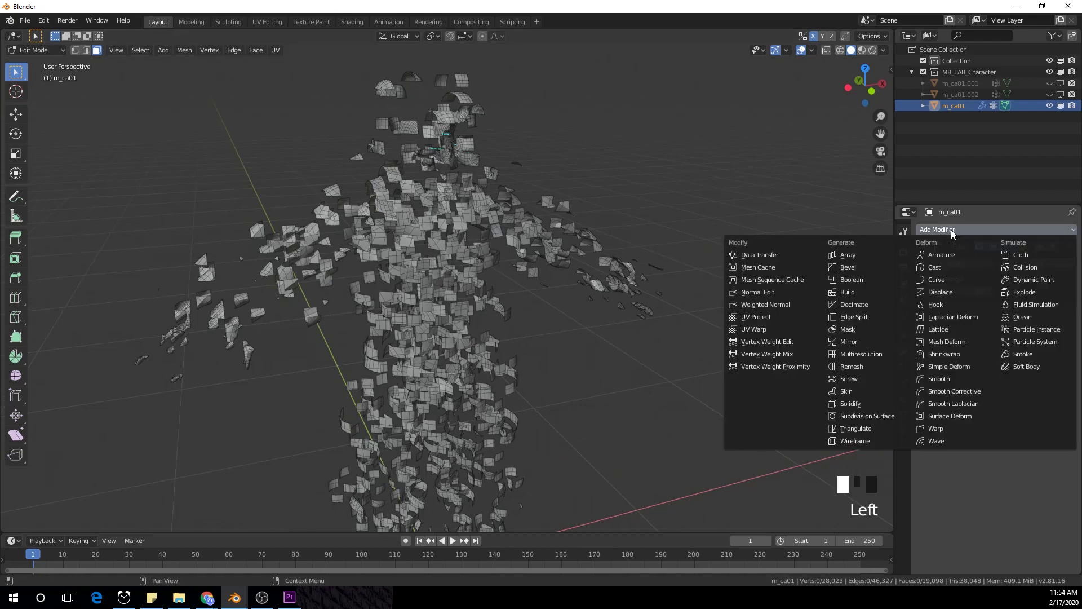
{"action": "key", "text": "Tab"}
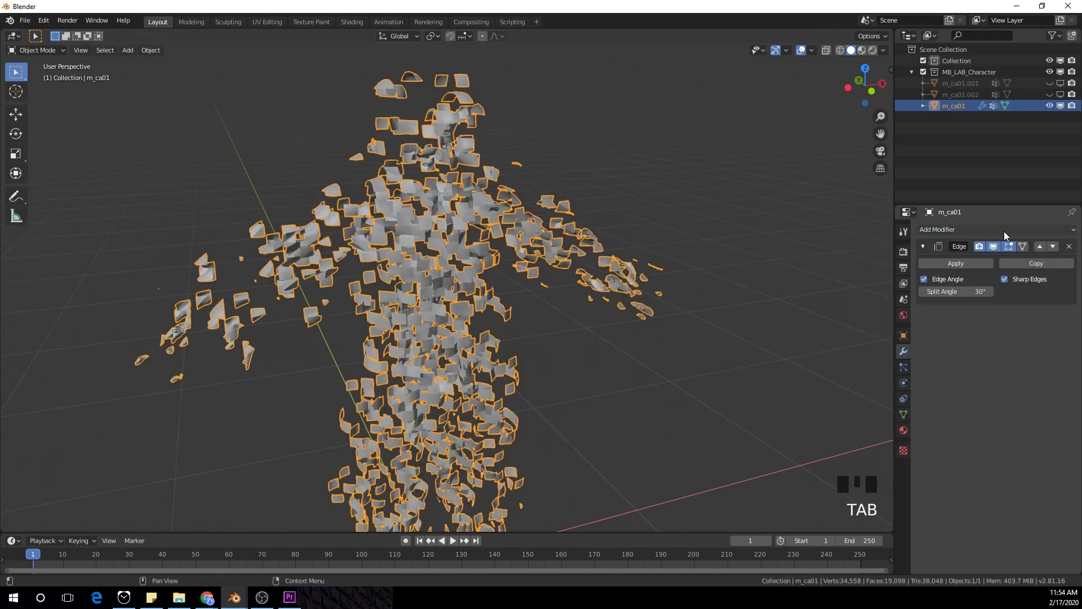
{"action": "left_click", "coordinate": [1003, 229]}
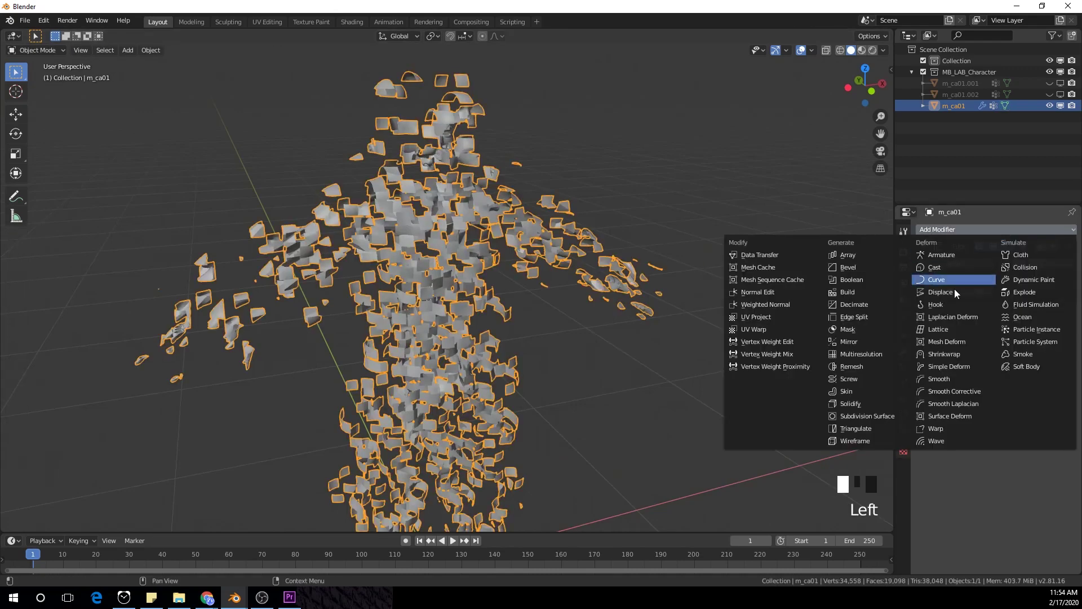
{"action": "left_click", "coordinate": [879, 402]}
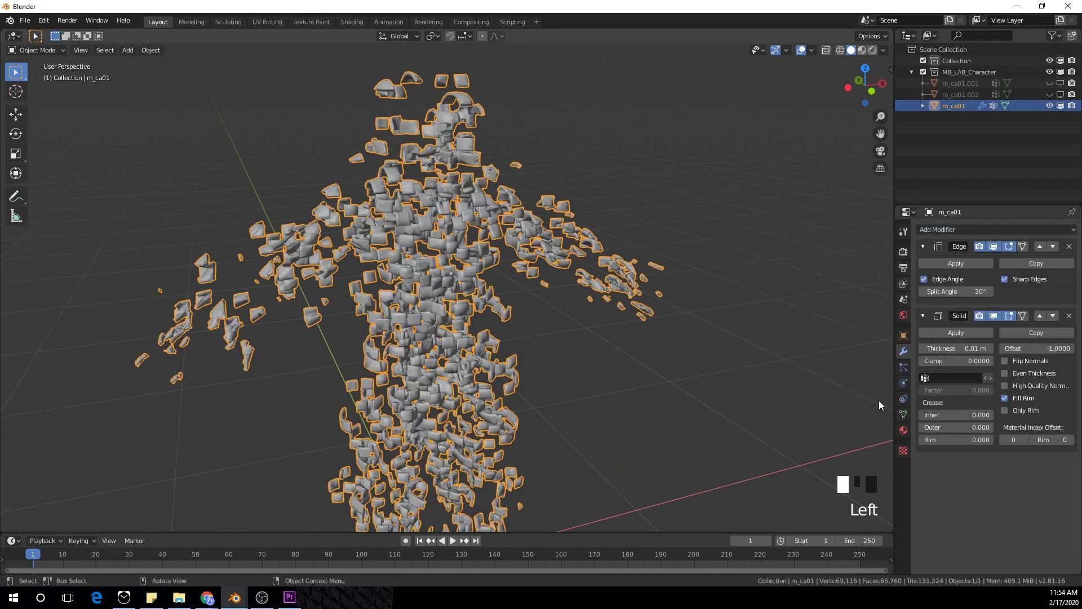
{"action": "left_click", "coordinate": [1040, 316]}
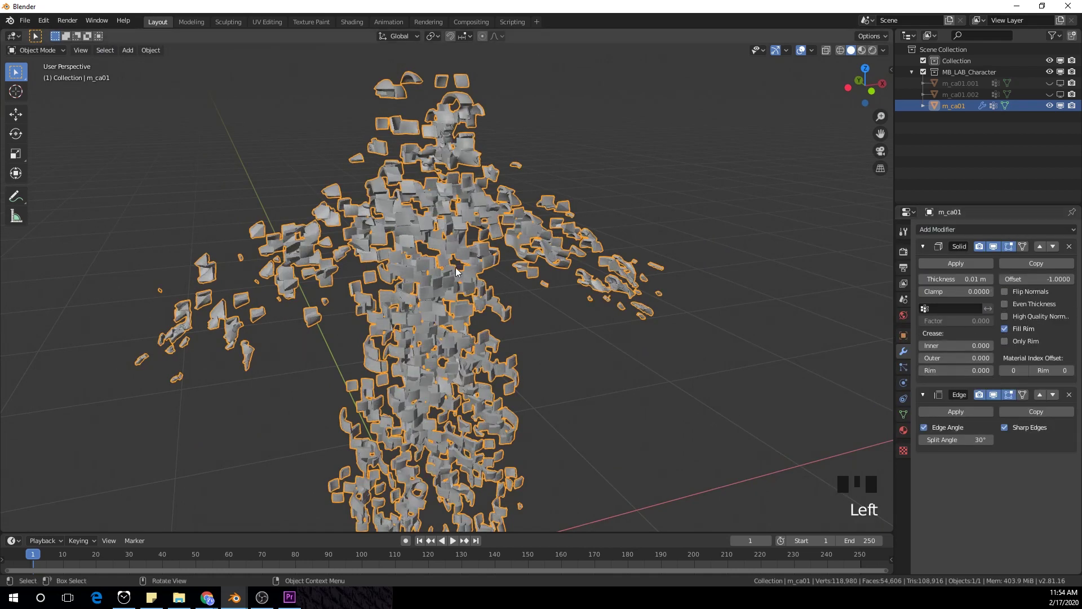
{"action": "middle_click_drag", "start_coordinate": [457, 272], "coordinate": [473, 265]}
{"action": "scroll", "coordinate": [456, 271], "scroll_direction": "up", "scroll_amount": 2}
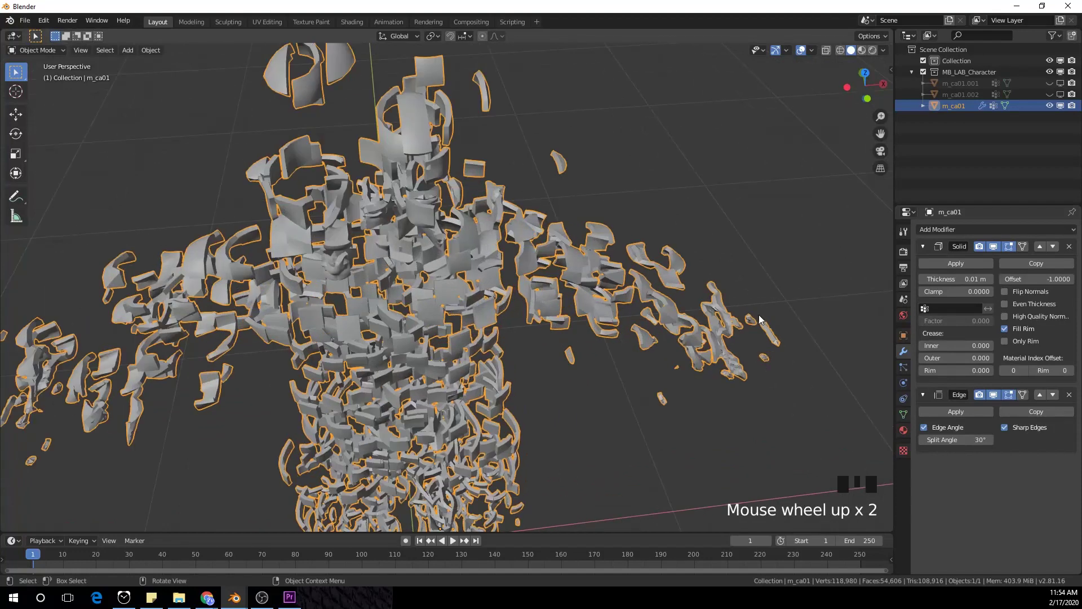
{"action": "left_click", "coordinate": [956, 279]}
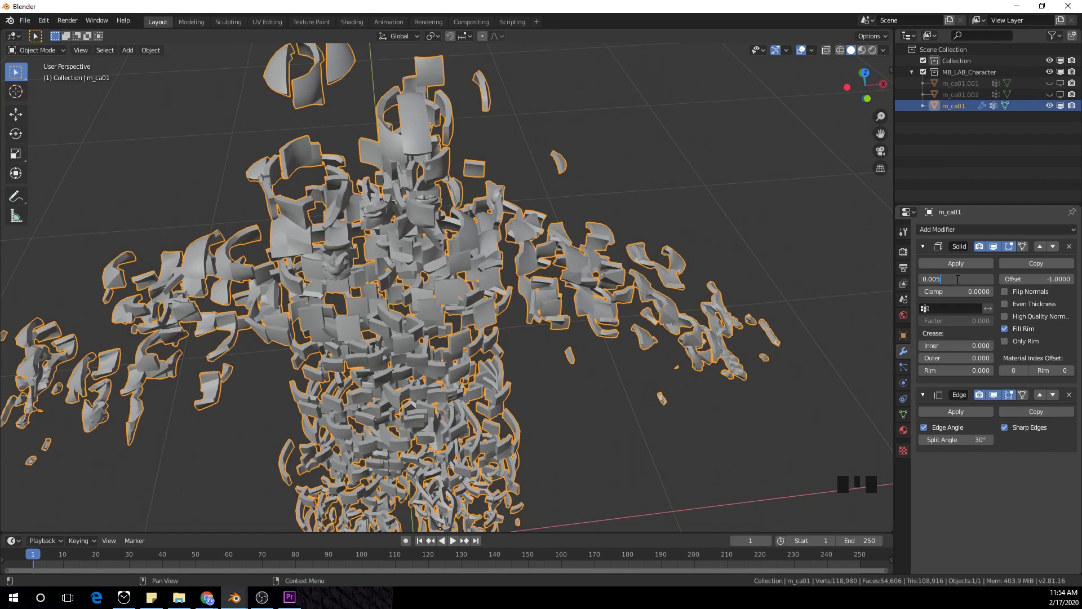
{"action": "type", "text": "0.005"}
{"action": "key", "text": "Return"}
Step: Unhide the full body m_ca01.002 in the outliner and select it in front view
{"action": "middle_click_drag", "start_coordinate": [405, 225], "coordinate": [504, 268]}
{"action": "scroll", "coordinate": [431, 189], "scroll_direction": "down", "scroll_amount": 3}
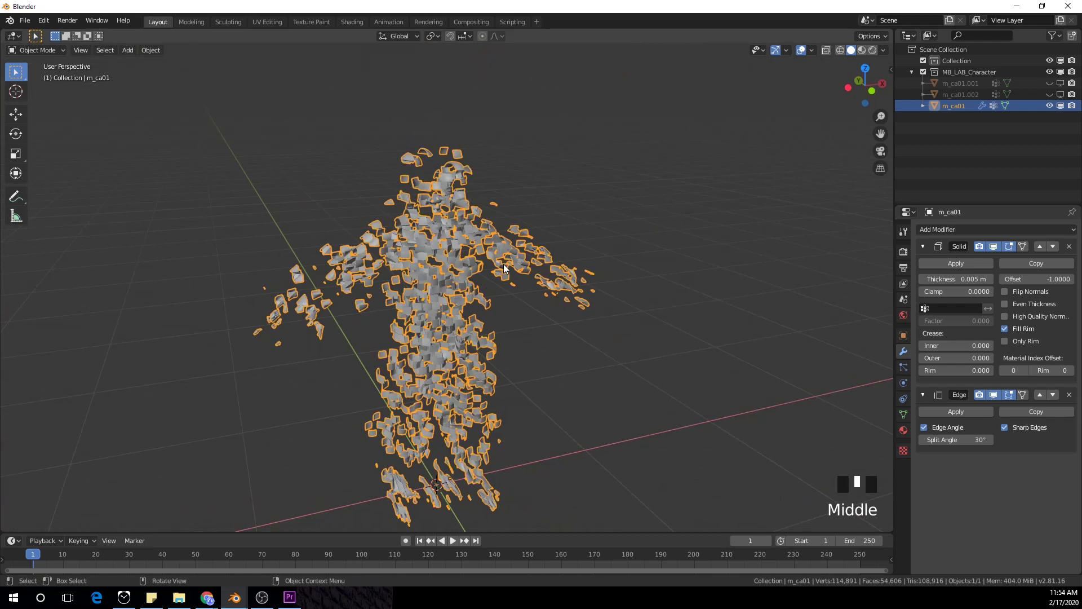
{"action": "key", "text": "KP_1"}
{"action": "scroll", "coordinate": [496, 272], "scroll_direction": "up", "scroll_amount": 6}
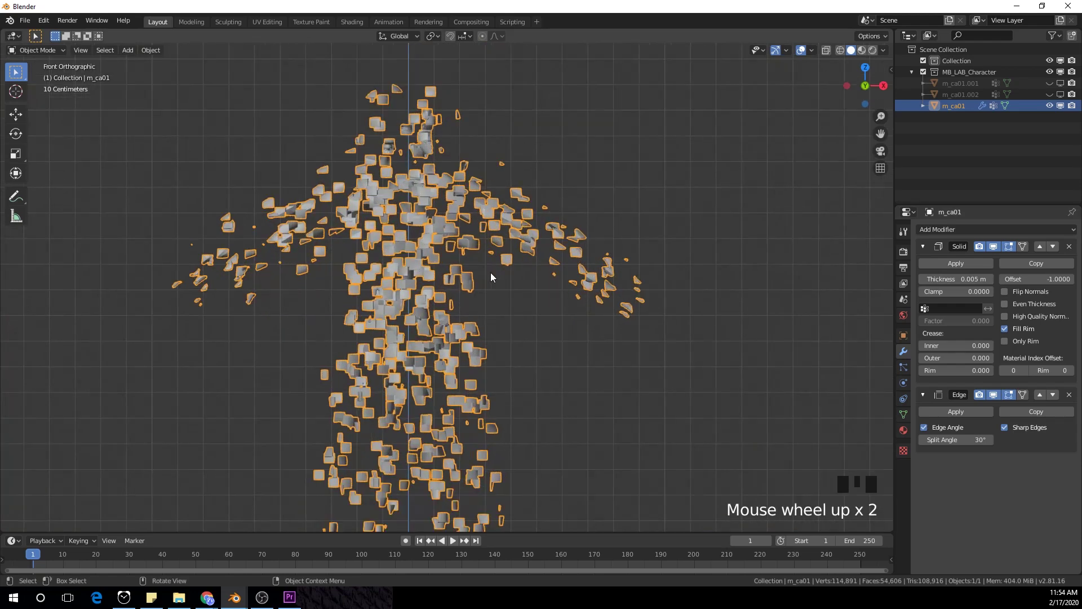
{"action": "scroll", "coordinate": [486, 284], "scroll_direction": "down", "scroll_amount": 6}
{"action": "scroll", "coordinate": [540, 287], "scroll_direction": "up", "scroll_amount": 1}
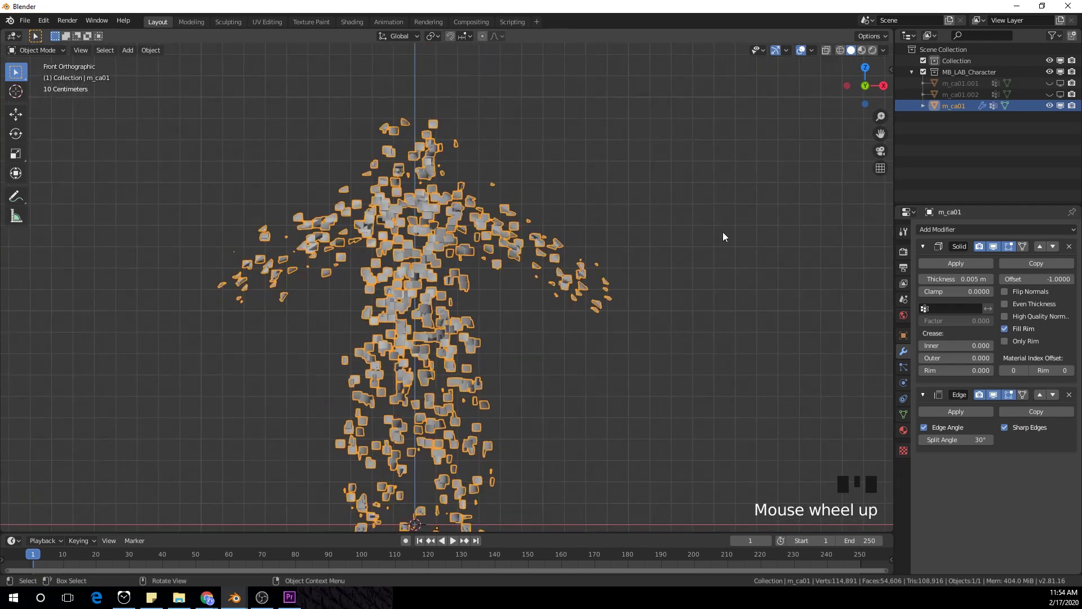
{"action": "left_click", "coordinate": [1050, 94]}
{"action": "left_click", "coordinate": [1060, 95]}
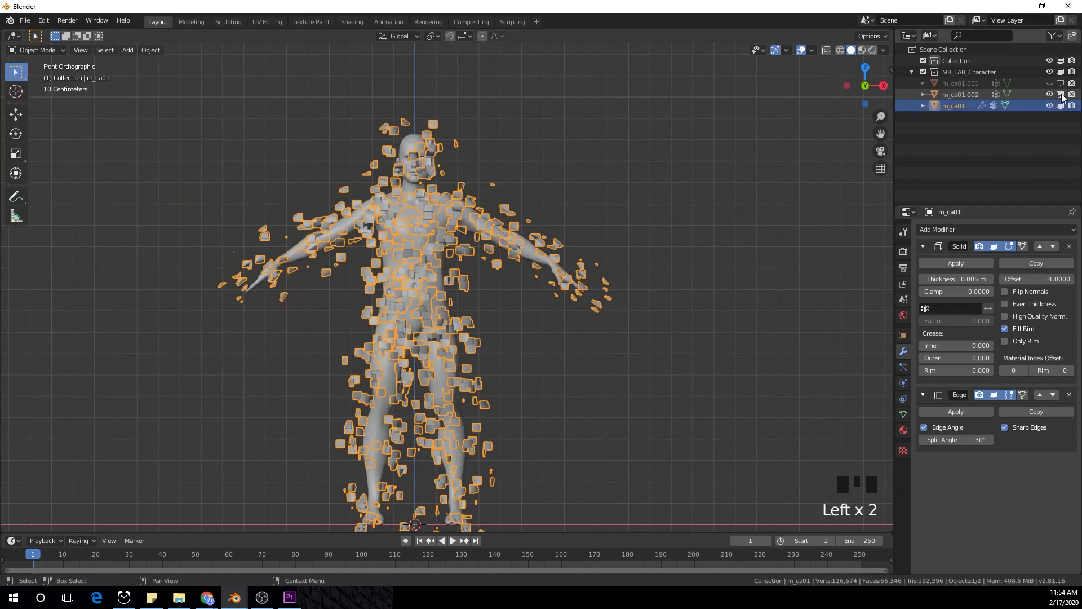
{"action": "scroll", "coordinate": [563, 327], "scroll_direction": "up", "scroll_amount": 2}
{"action": "left_click", "coordinate": [431, 272]}
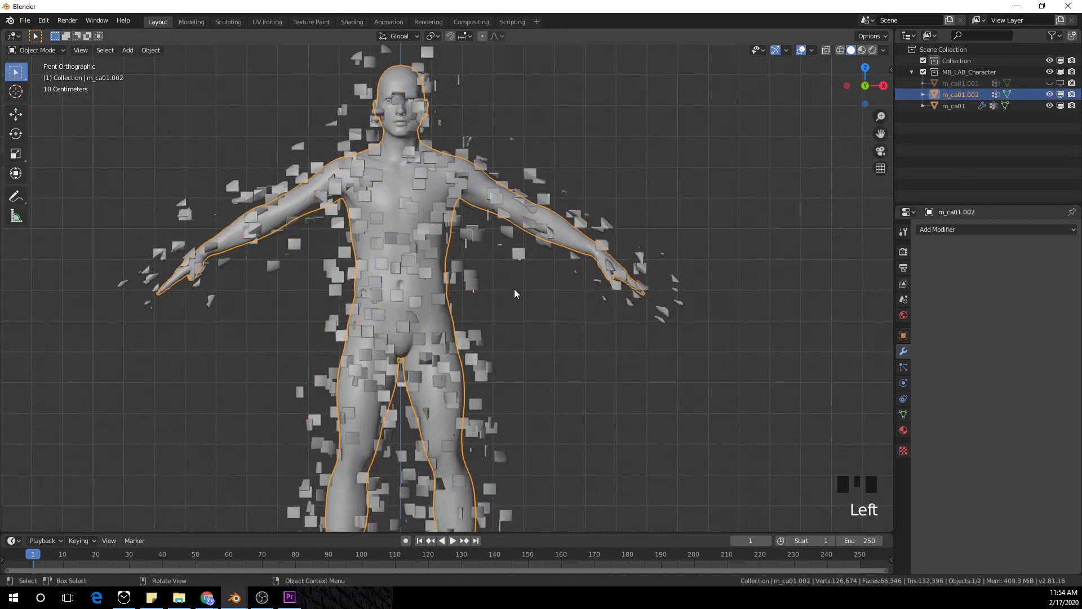
{"action": "left_click", "coordinate": [961, 230]}
Step: Give m_ca01.002 a Wireframe modifier with 0.001 m thickness, then deselect everything
{"action": "left_click", "coordinate": [868, 439]}
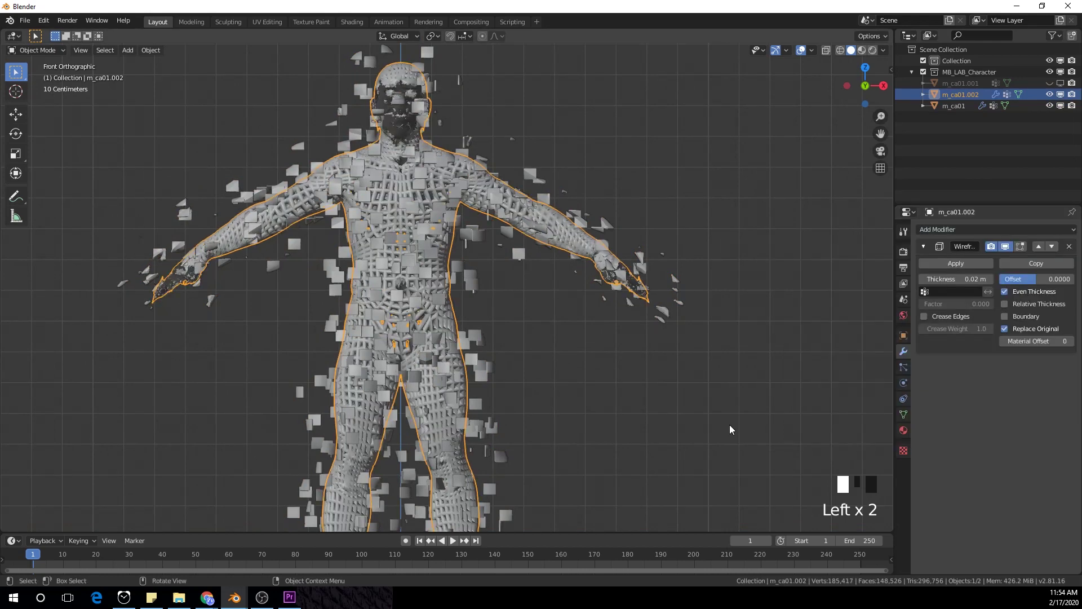
{"action": "left_click", "coordinate": [962, 278]}
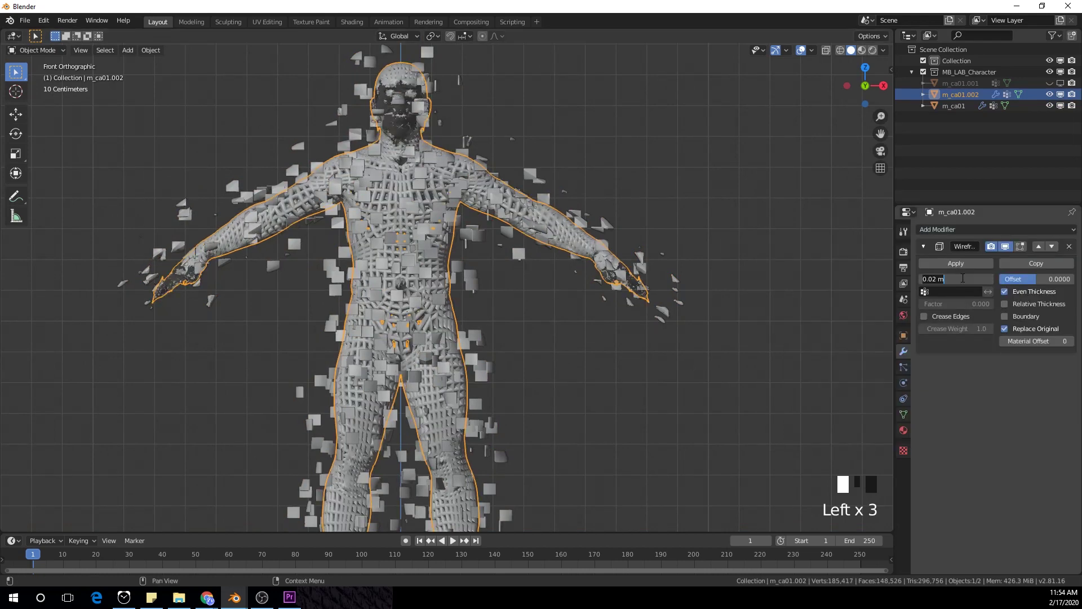
{"action": "type", "text": "01"}
{"action": "key", "text": "Return"}
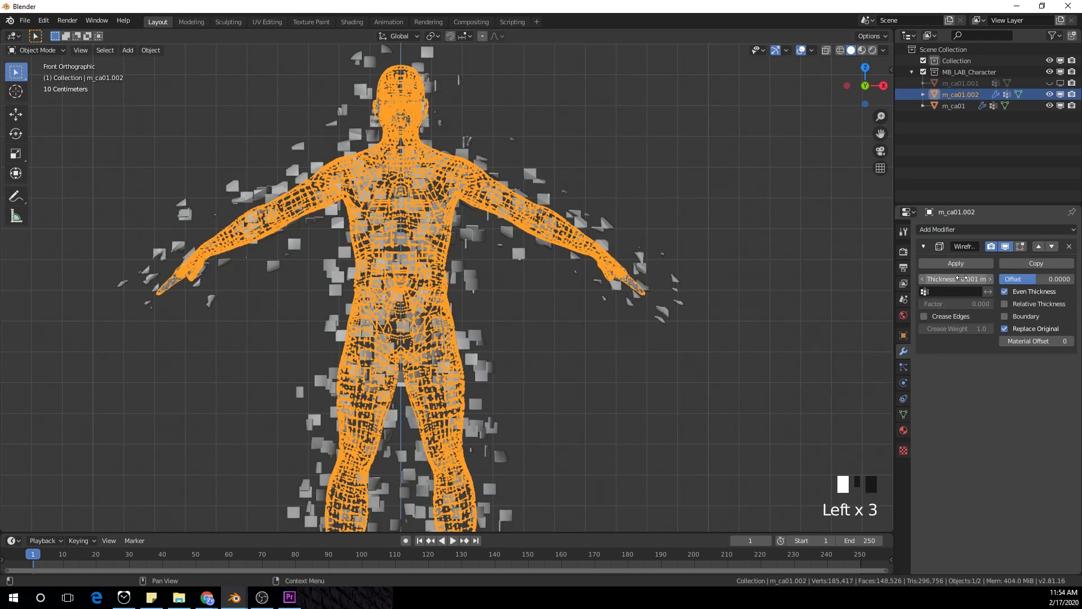
{"action": "left_click", "coordinate": [701, 358]}
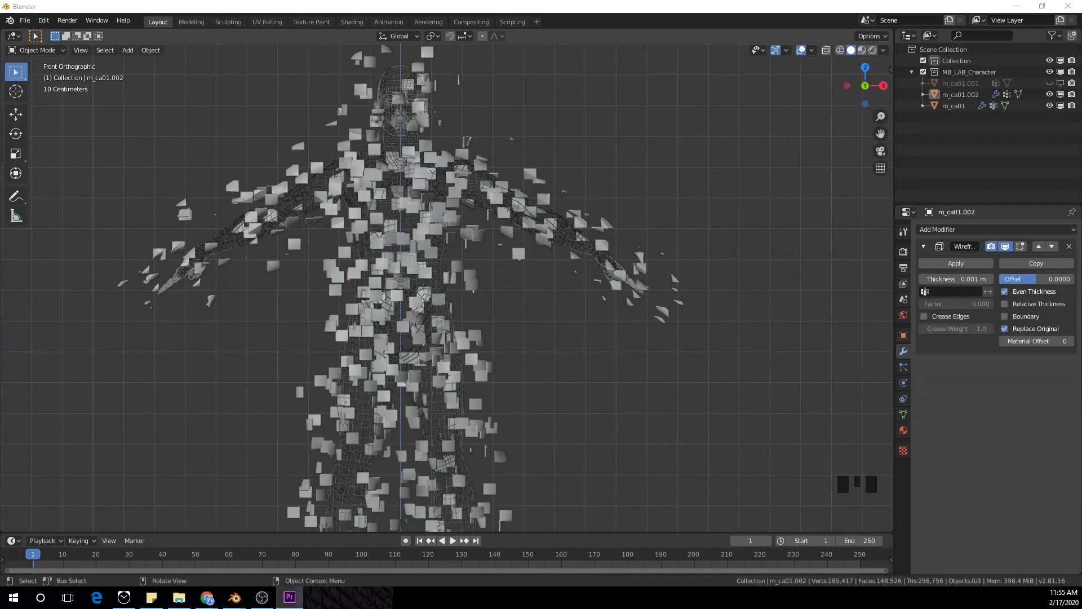
{"action": "left_click", "coordinate": [577, 342]}
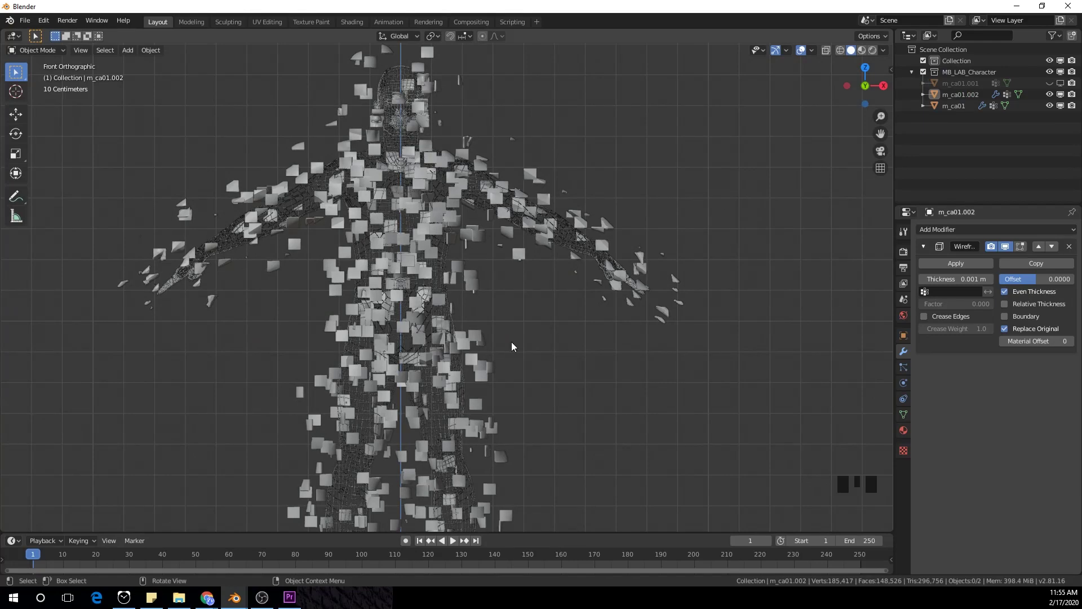
{"action": "scroll", "coordinate": [434, 295], "scroll_direction": "up", "scroll_amount": 1}
Step: Open File > Save As in the New Folder(5) directory
{"action": "left_click", "coordinate": [25, 20]}
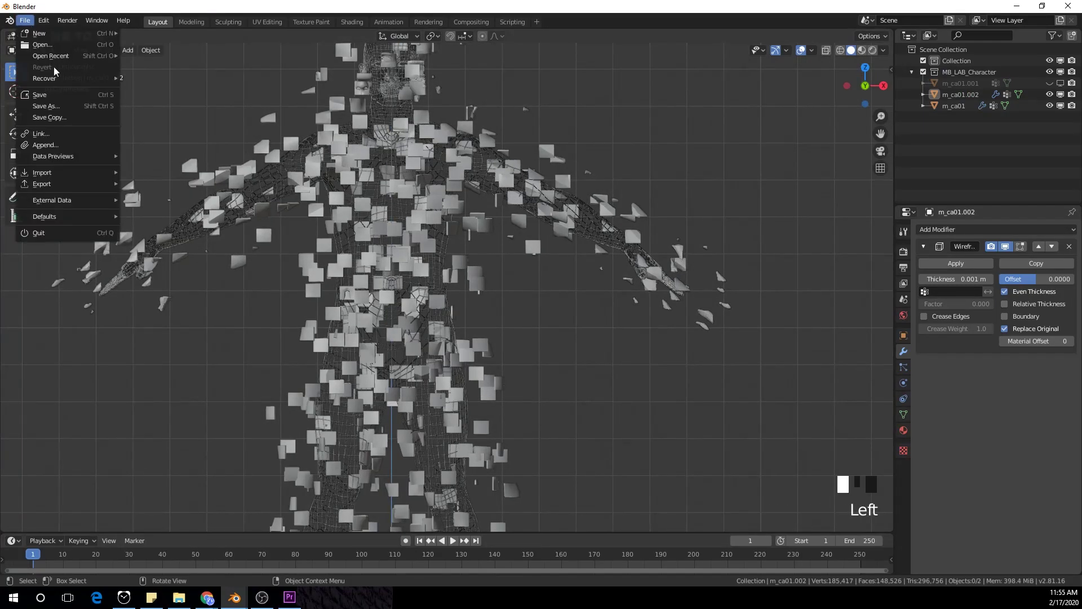
{"action": "left_click", "coordinate": [71, 107]}
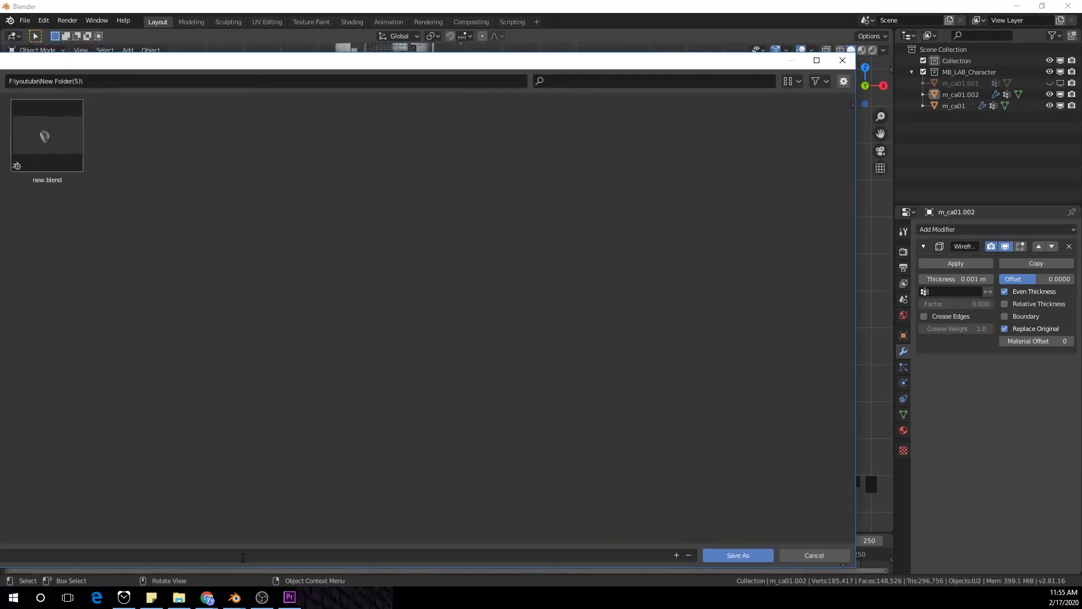
Step: Save the scene as fveve.blend in New Folder(5)
{"action": "type", "text": "fveve.blend"}
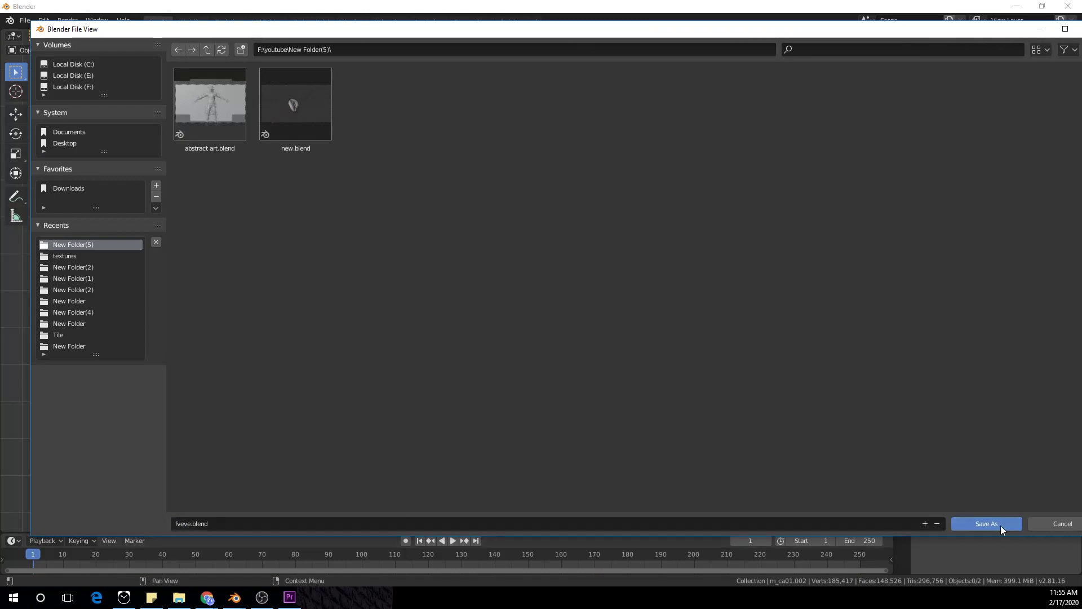
{"action": "left_click", "coordinate": [999, 524]}
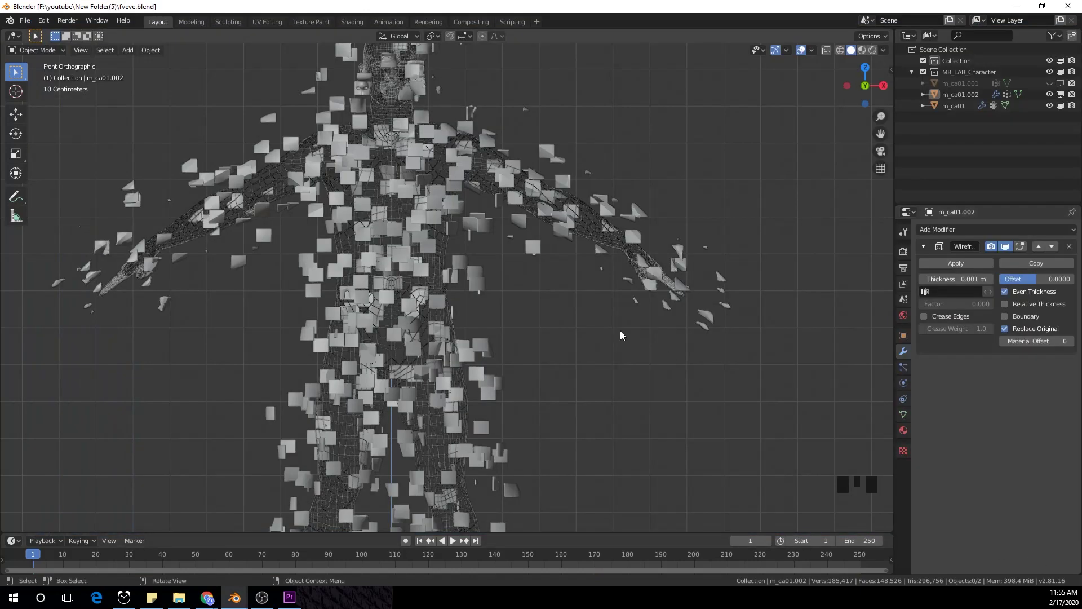
{"action": "scroll", "coordinate": [440, 242], "scroll_direction": "up", "scroll_amount": 4}
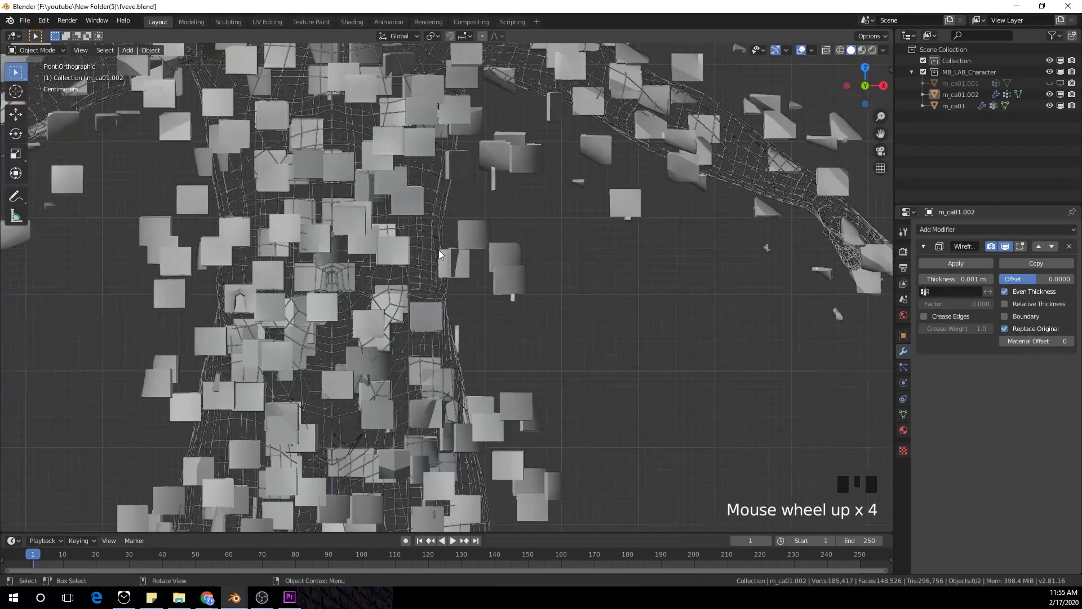
{"action": "left_click", "coordinate": [440, 225]}
{"action": "scroll", "coordinate": [440, 207], "scroll_direction": "down", "scroll_amount": 5}
{"action": "left_click", "coordinate": [541, 304]}
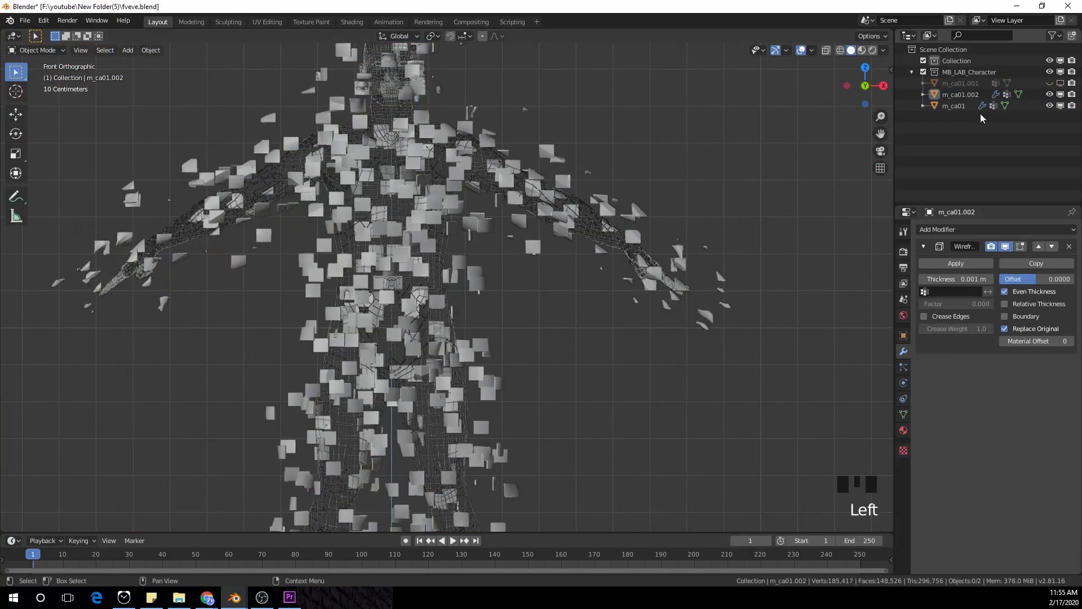
Step: Raise the body's Wireframe thickness to 0.005 m and orbit into a perspective view
{"action": "left_click", "coordinate": [976, 280]}
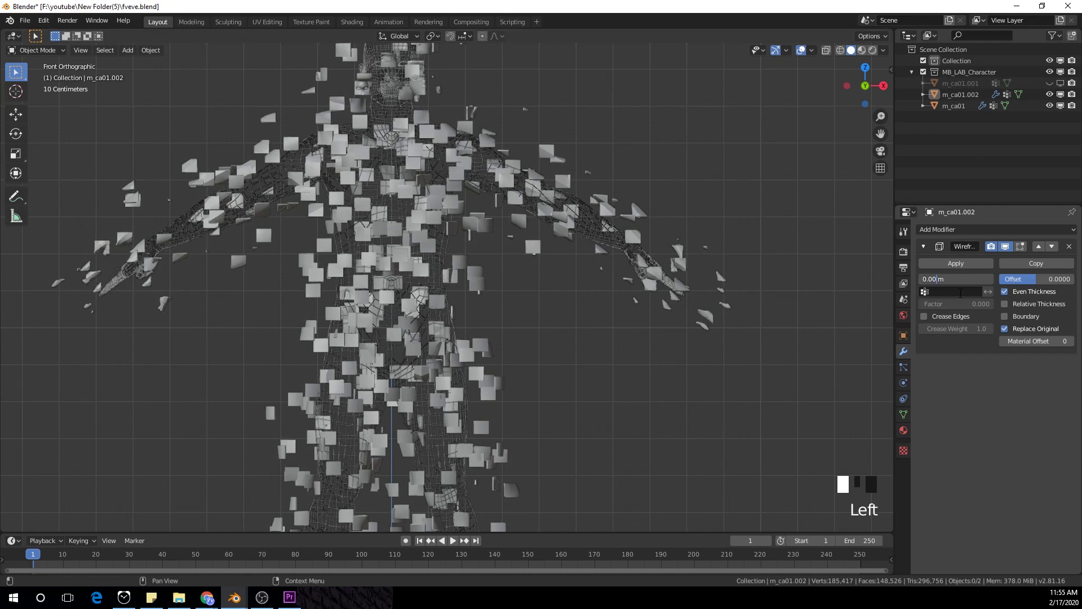
{"action": "type", "text": "5"}
{"action": "key", "text": "Return"}
{"action": "left_click", "coordinate": [663, 309]}
{"action": "left_click", "coordinate": [621, 364]}
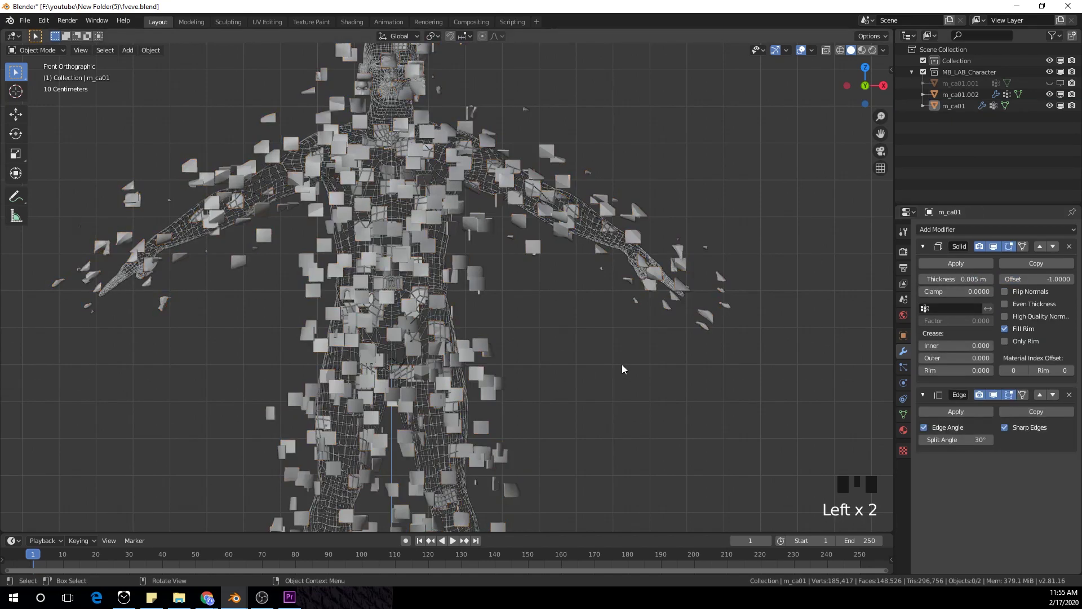
{"action": "scroll", "coordinate": [620, 366], "scroll_direction": "down", "scroll_amount": 4}
{"action": "middle_click_drag", "start_coordinate": [541, 362], "coordinate": [638, 367]}
Step: Add a plane beneath the figure and scale it by 5
{"action": "scroll", "coordinate": [636, 365], "scroll_direction": "down", "scroll_amount": 3}
{"action": "key", "text": "shift+a"}
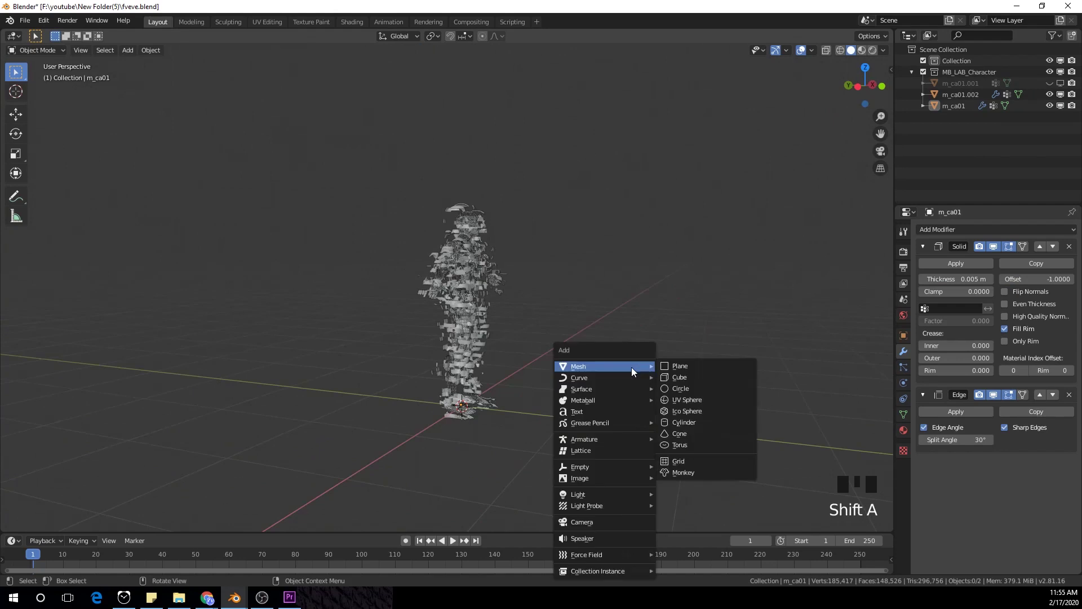
{"action": "left_click", "coordinate": [675, 365]}
{"action": "type", "text": "s"}
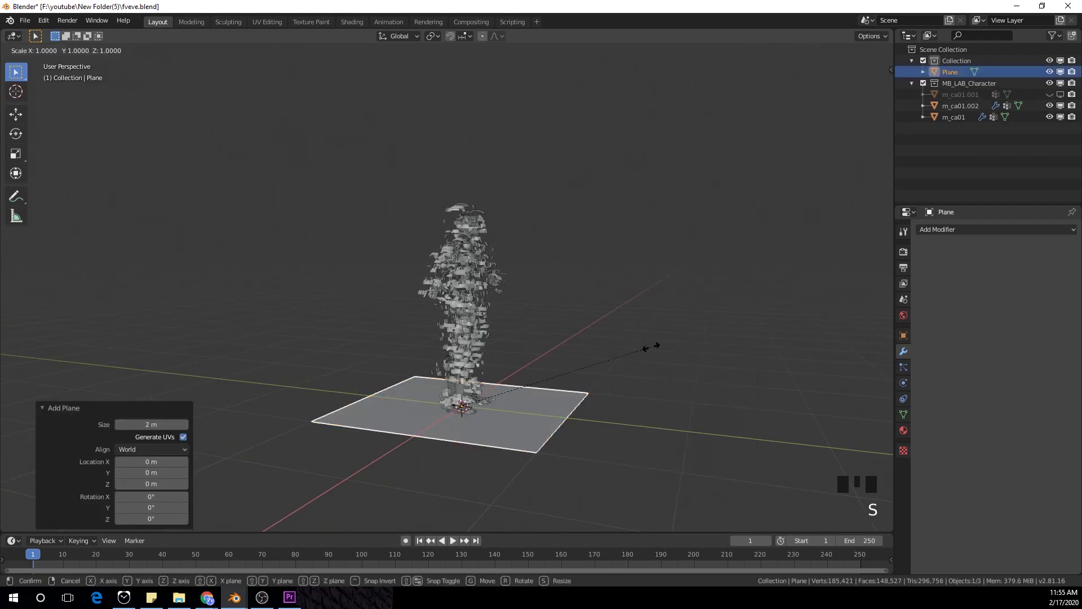
{"action": "type", "text": "10"}
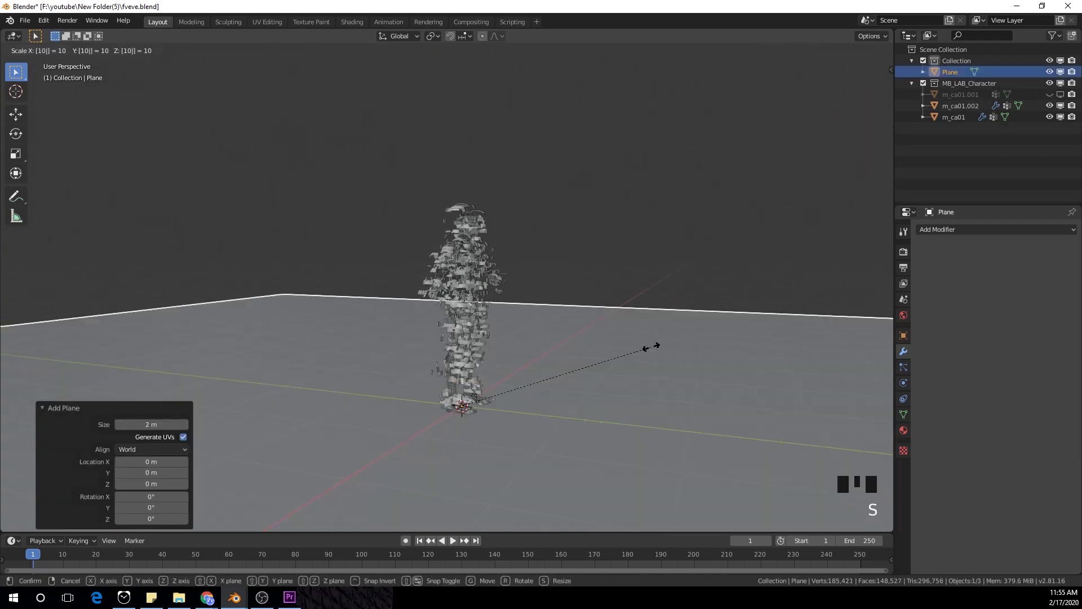
{"action": "key", "text": "Escape"}
{"action": "type", "text": "s5"}
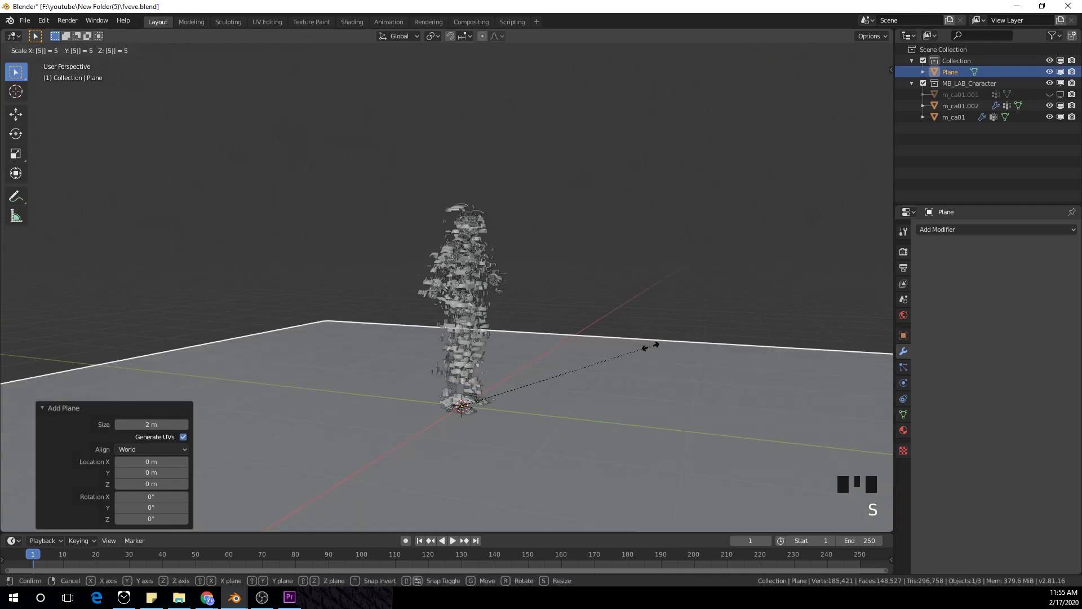
{"action": "left_click", "coordinate": [651, 346]}
Step: Duplicate the plane in place as Plane.001
{"action": "scroll", "coordinate": [695, 425], "scroll_direction": "down", "scroll_amount": 3}
{"action": "middle_click_drag", "start_coordinate": [695, 425], "coordinate": [566, 420]}
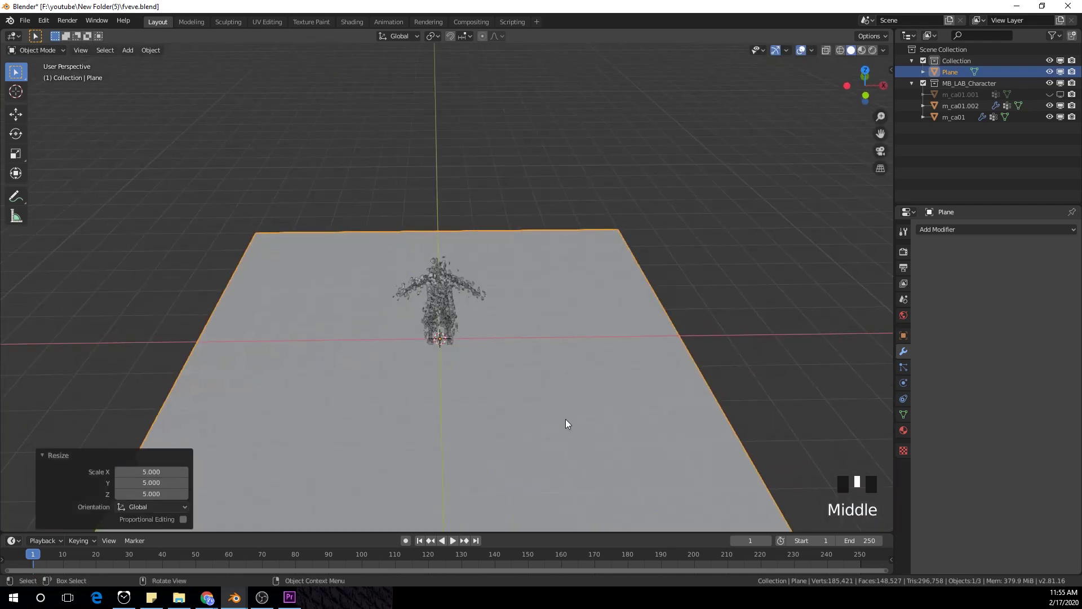
{"action": "key", "text": "shift+d"}
{"action": "right_click", "coordinate": [566, 419]}
Step: Rotate Plane.001 90° on X to stand it upright and move it beside the figure
{"action": "key", "text": "KP_7"}
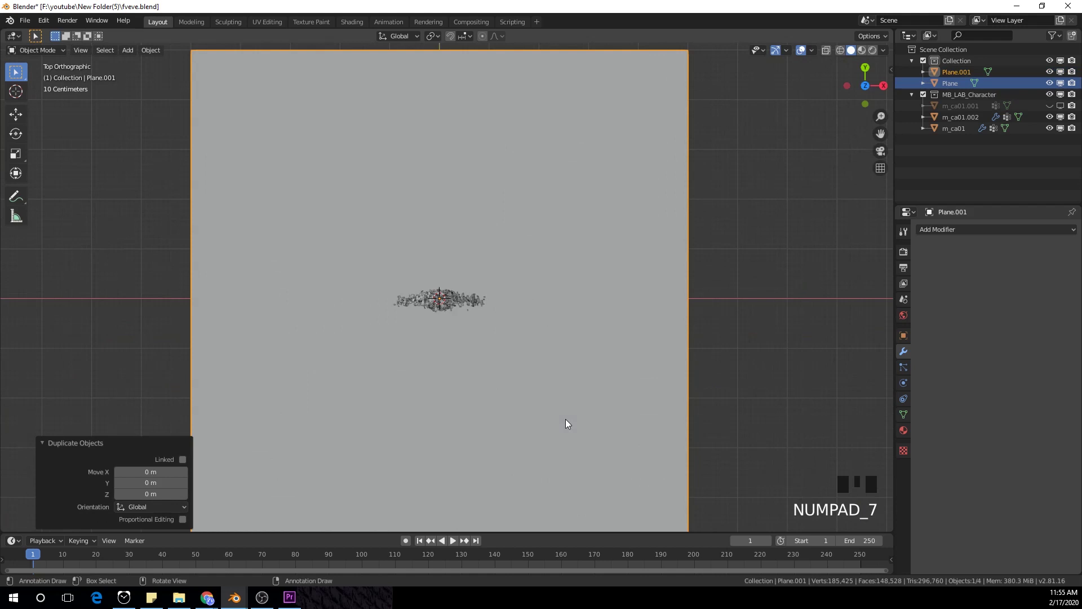
{"action": "key", "text": "KP_1"}
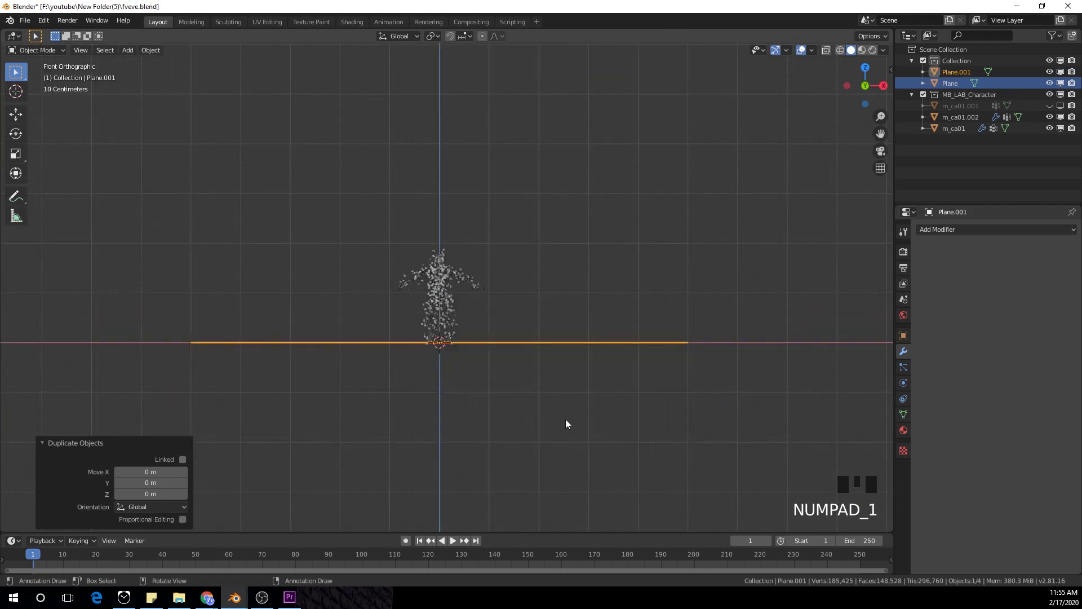
{"action": "type", "text": "rx90"}
{"action": "left_click", "coordinate": [566, 418]}
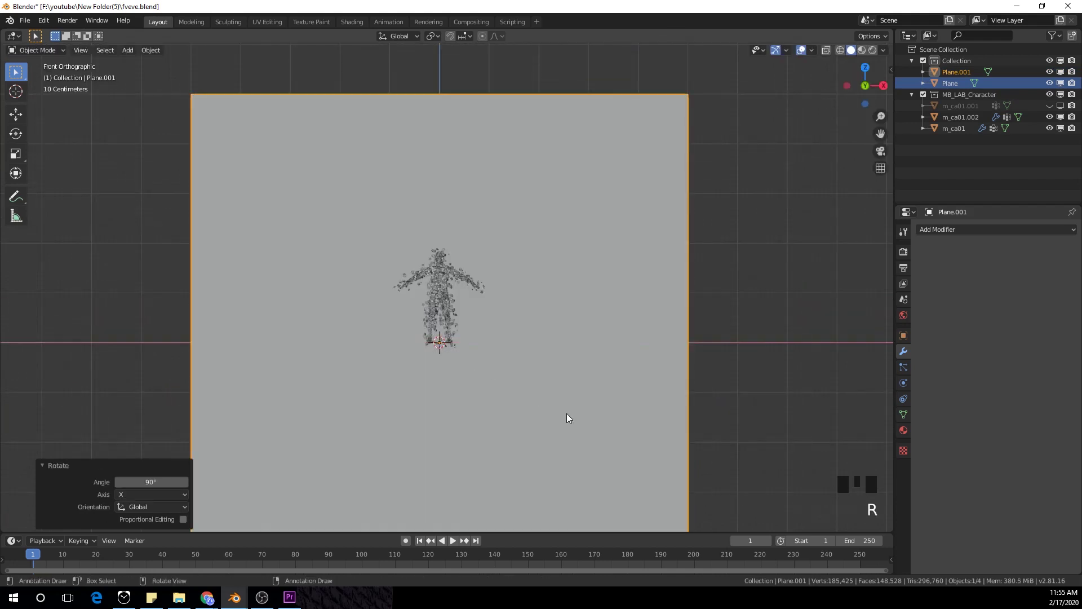
{"action": "middle_click_drag", "start_coordinate": [467, 334], "coordinate": [535, 346]}
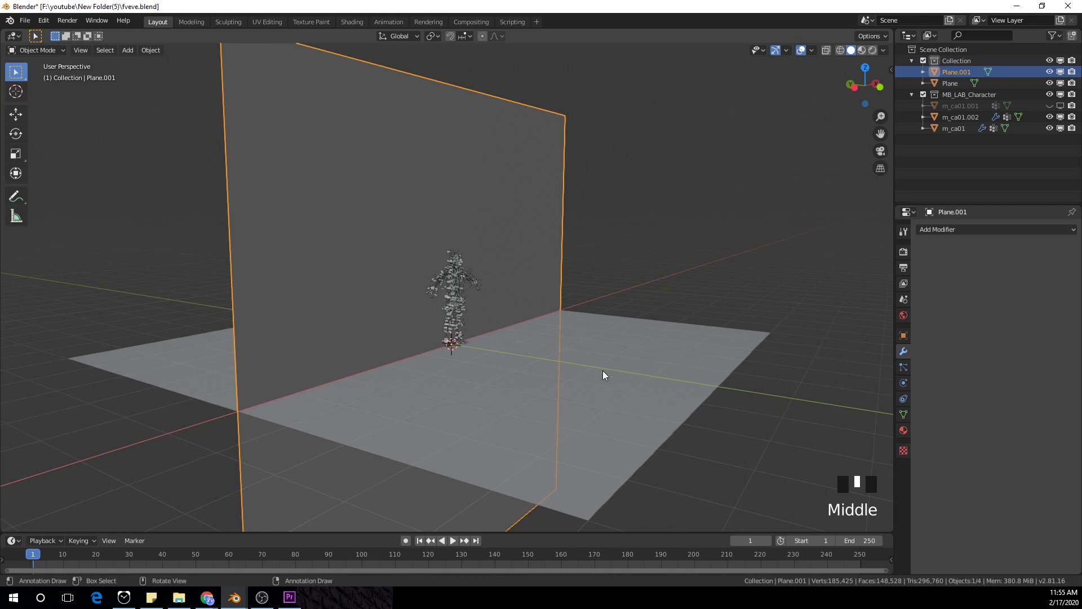
{"action": "key", "text": "KP_3"}
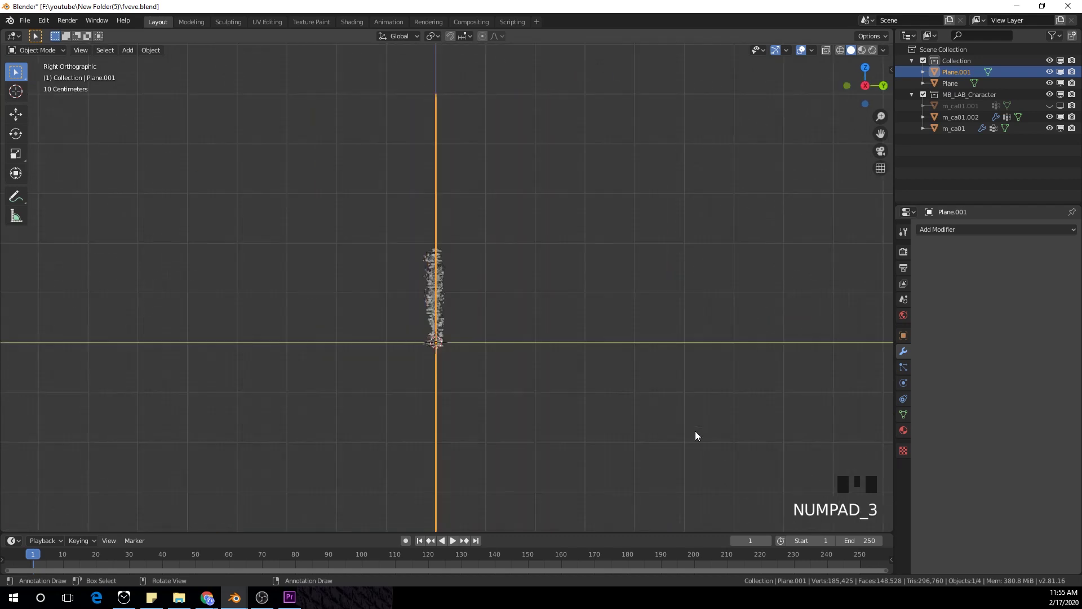
{"action": "key", "text": "g"}
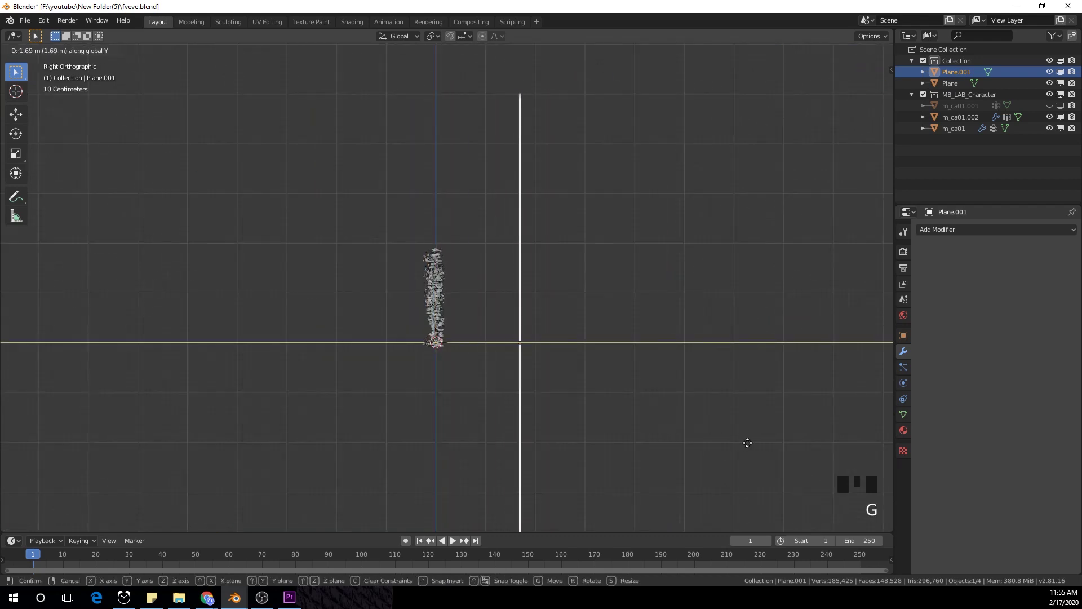
{"action": "left_click", "coordinate": [739, 443]}
Step: Duplicate the upright plane, move it 4.93 m back along Y, and scale it to 1.625
{"action": "scroll", "coordinate": [674, 432], "scroll_direction": "down", "scroll_amount": 2}
{"action": "key", "text": "shift+d"}
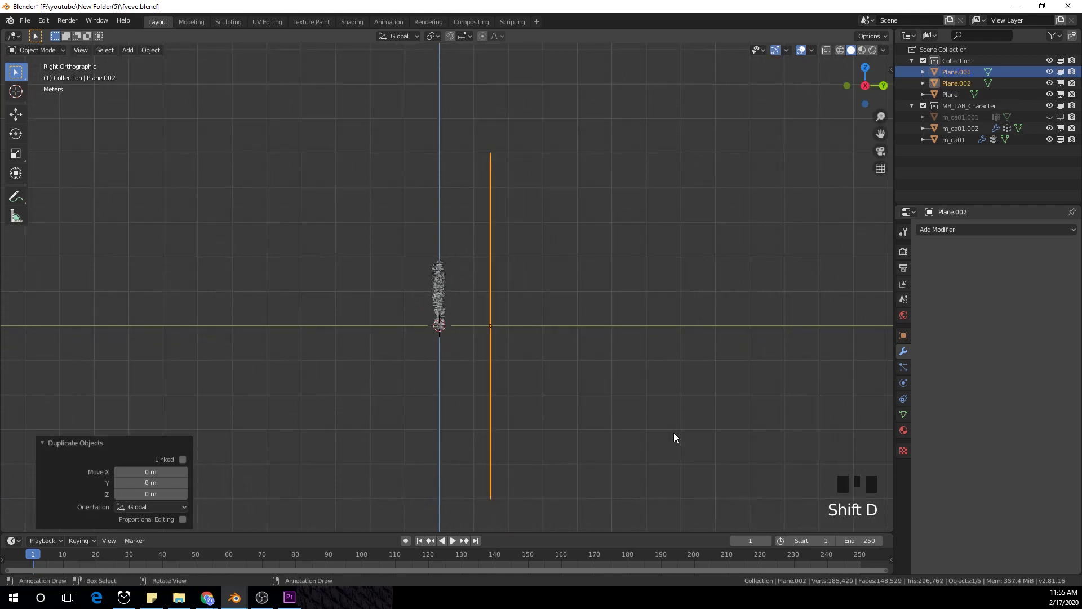
{"action": "key", "text": "g"}
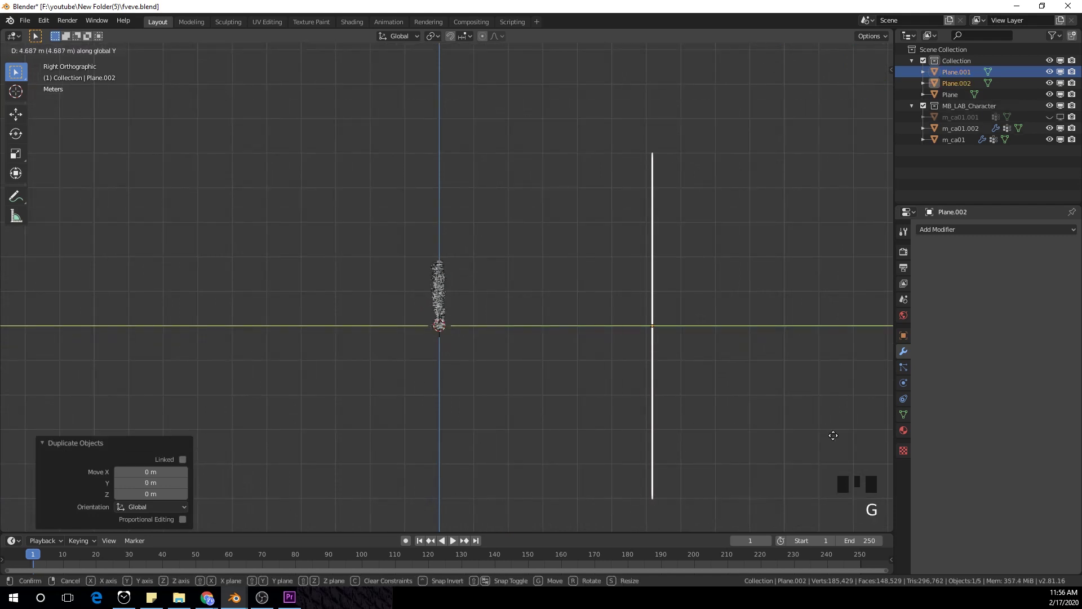
{"action": "left_click", "coordinate": [833, 438]}
{"action": "scroll", "coordinate": [551, 291], "scroll_direction": "down", "scroll_amount": 1}
{"action": "middle_click_drag", "start_coordinate": [551, 291], "coordinate": [565, 333]}
{"action": "key", "text": "s"}
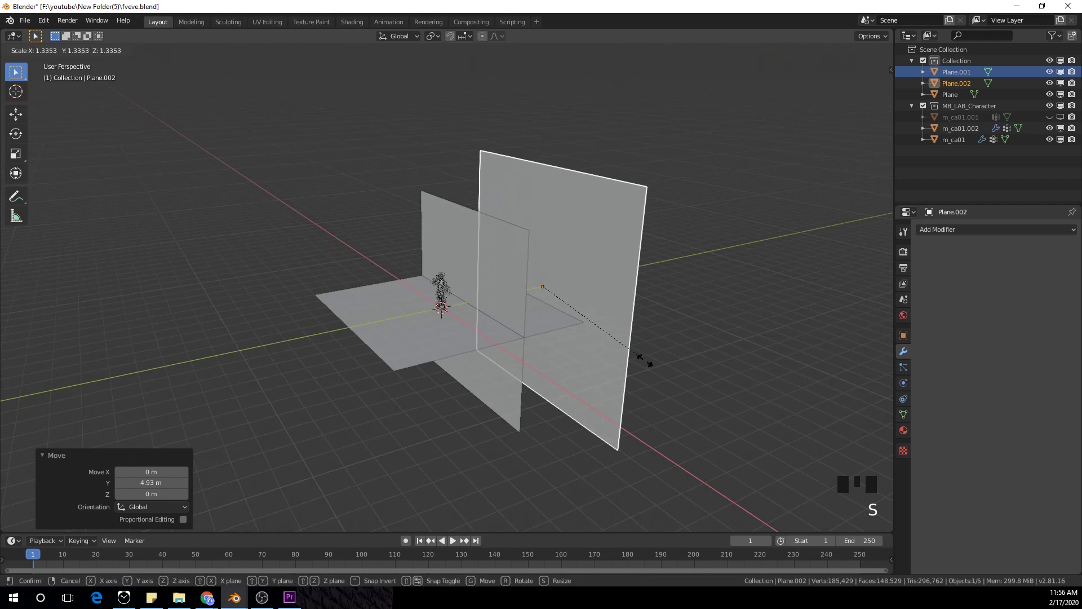
{"action": "left_click", "coordinate": [667, 377]}
Step: Shrink Plane.001 and raise it 1.06 m around the character
{"action": "middle_click_drag", "start_coordinate": [611, 371], "coordinate": [540, 383]}
{"action": "key", "text": "KP_1"}
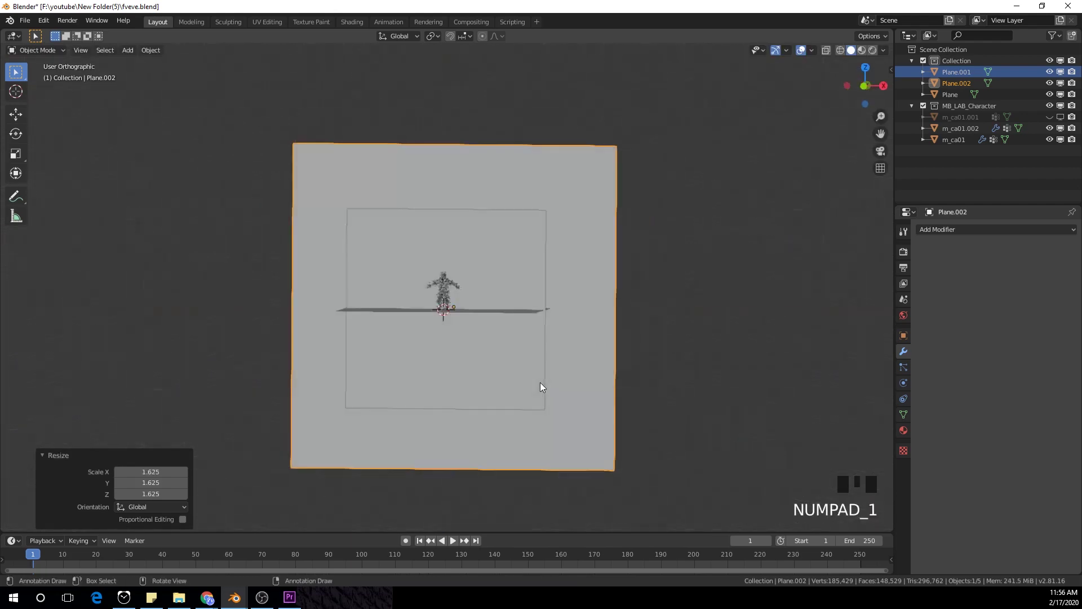
{"action": "scroll", "coordinate": [540, 386], "scroll_direction": "up", "scroll_amount": 3}
{"action": "left_click", "coordinate": [541, 220]}
{"action": "key", "text": "s"}
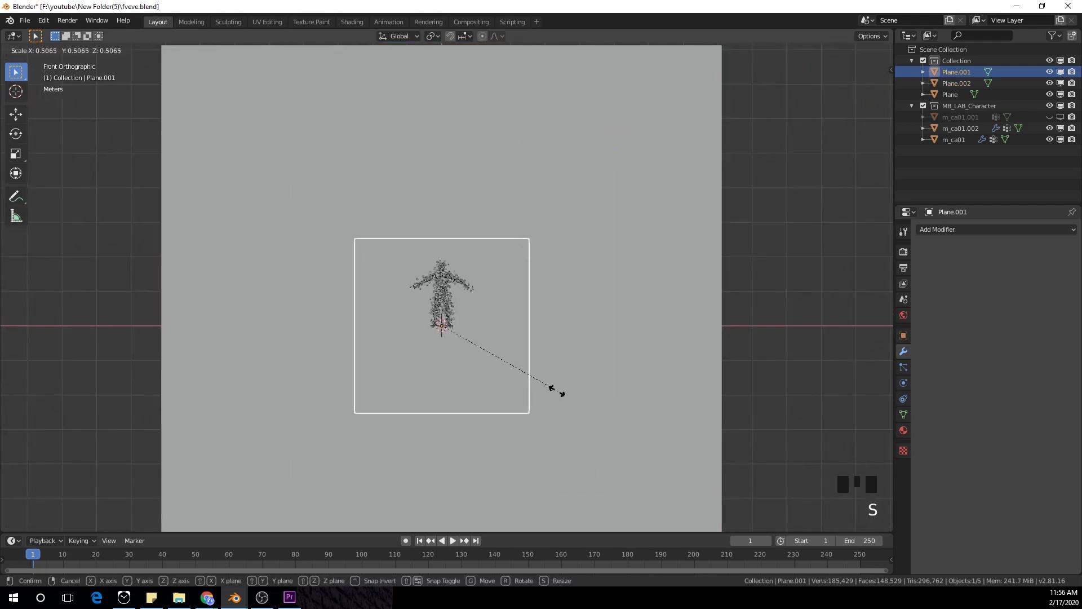
{"action": "left_click", "coordinate": [498, 367]}
{"action": "scroll", "coordinate": [517, 370], "scroll_direction": "up", "scroll_amount": 4}
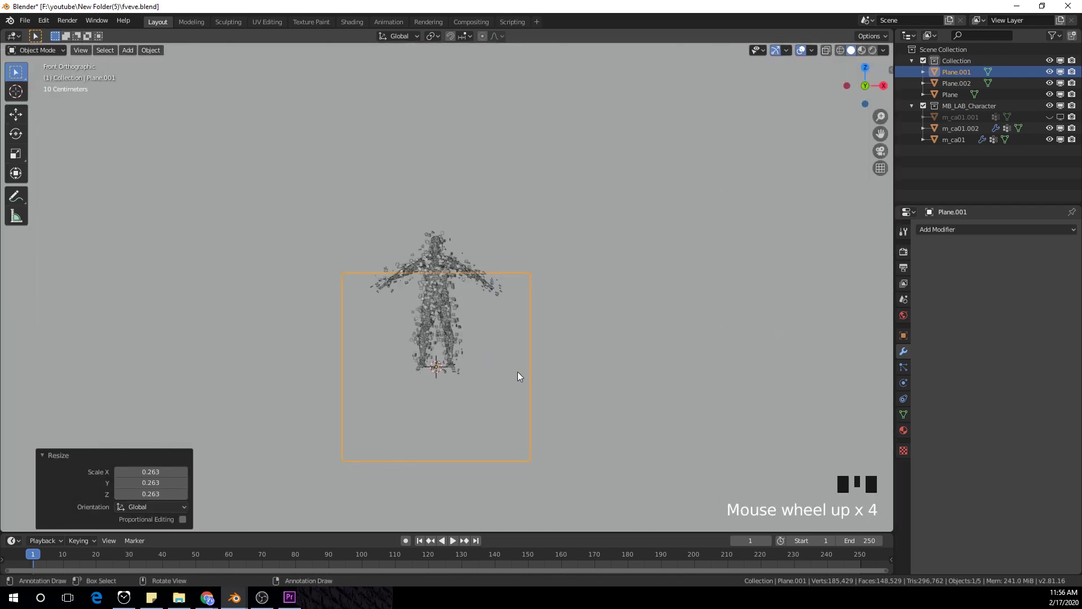
{"action": "key", "text": "g"}
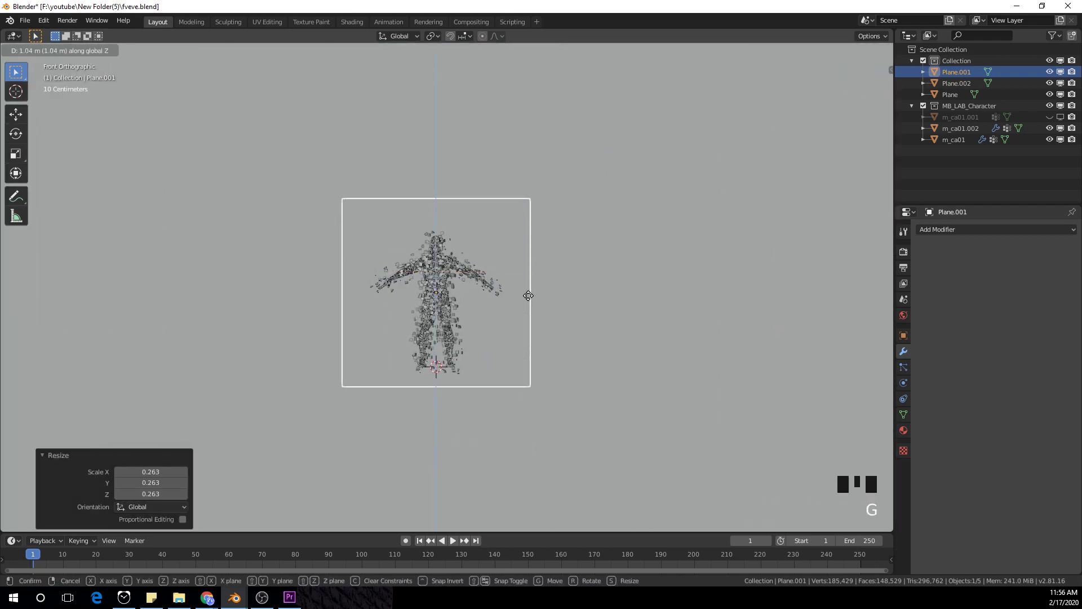
{"action": "left_click", "coordinate": [550, 263]}
Step: Rescale Plane.001 to about 0.861 so it frames the figure from head to feet
{"action": "middle_click_drag", "start_coordinate": [550, 263], "coordinate": [465, 282]}
{"action": "key", "text": "KP_1"}
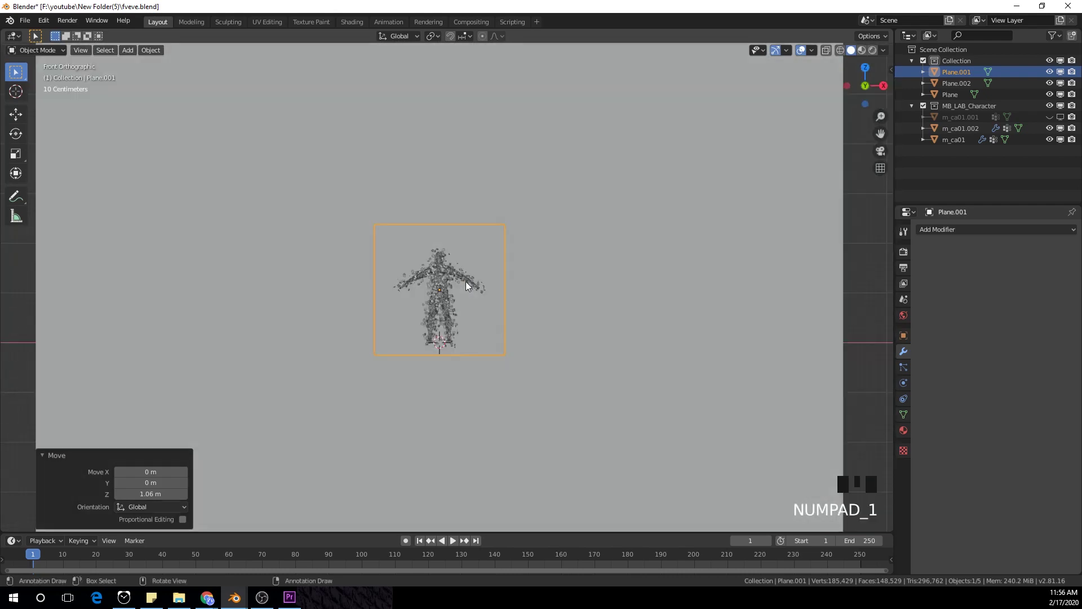
{"action": "scroll", "coordinate": [496, 310], "scroll_direction": "up", "scroll_amount": 2}
{"action": "key", "text": "s"}
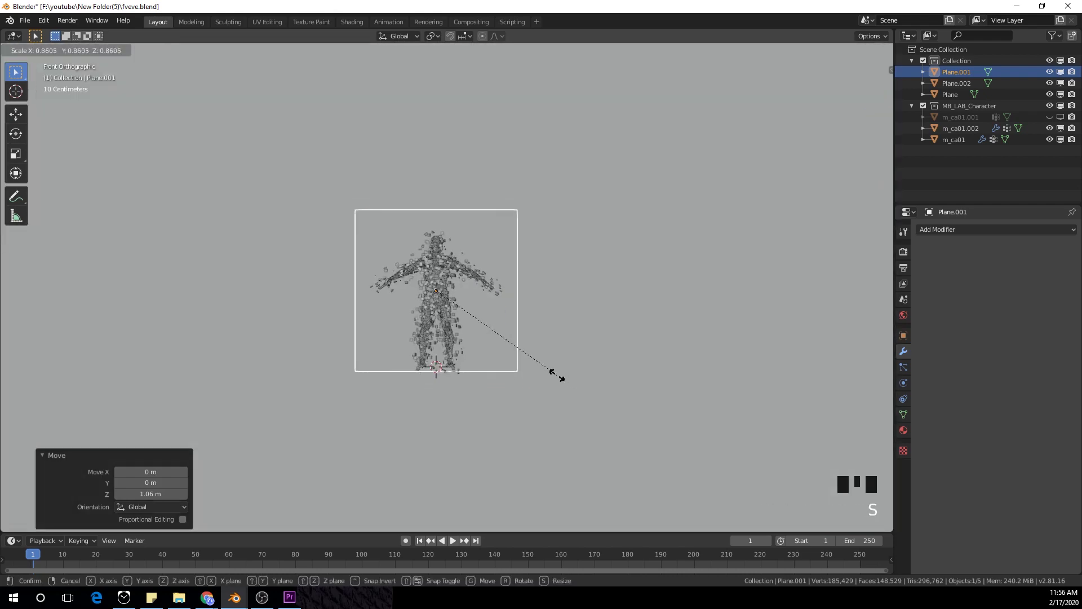
{"action": "left_click", "coordinate": [560, 377]}
{"action": "mouse_move", "coordinate": [496, 260]}
{"action": "middle_mouse_down"}
{"action": "mouse_move", "coordinate": [603, 274]}
{"action": "mouse_move", "coordinate": [501, 279]}
{"action": "middle_mouse_up"}
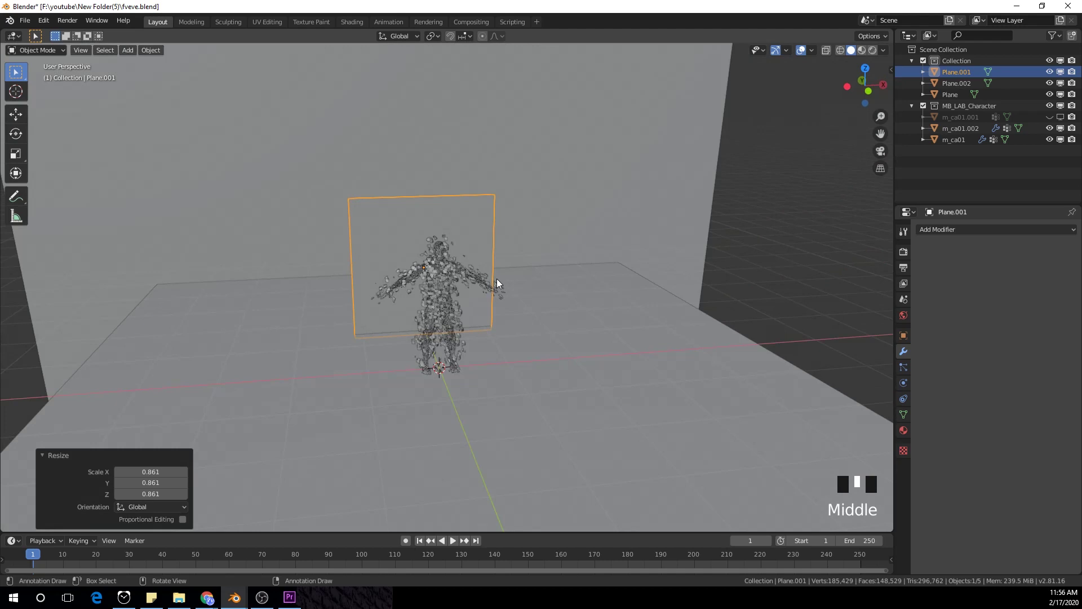
{"action": "key", "text": "KP_1"}
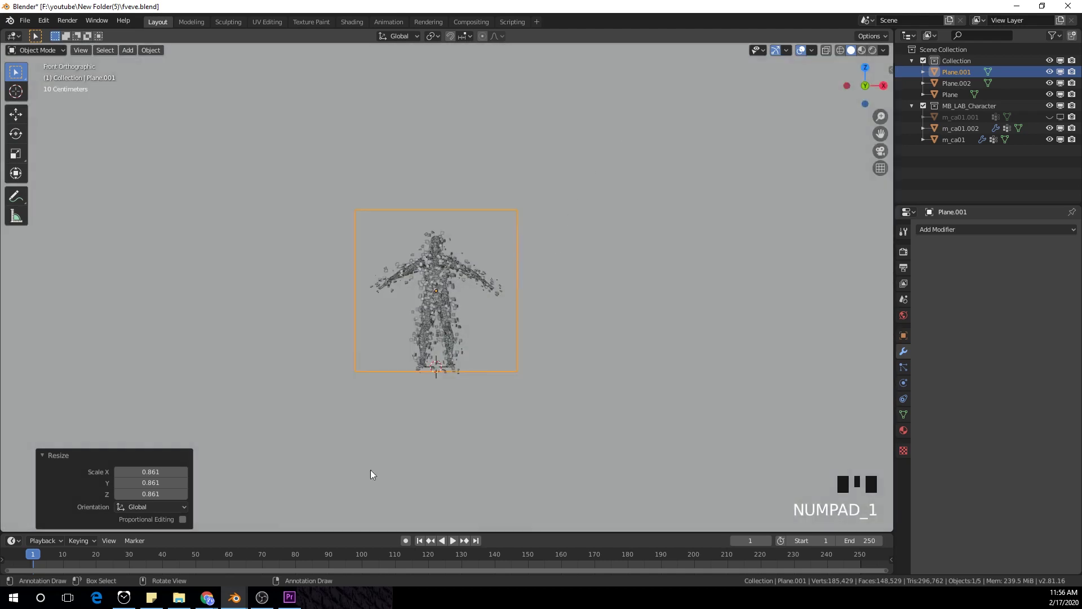
{"action": "left_click", "coordinate": [268, 603]}
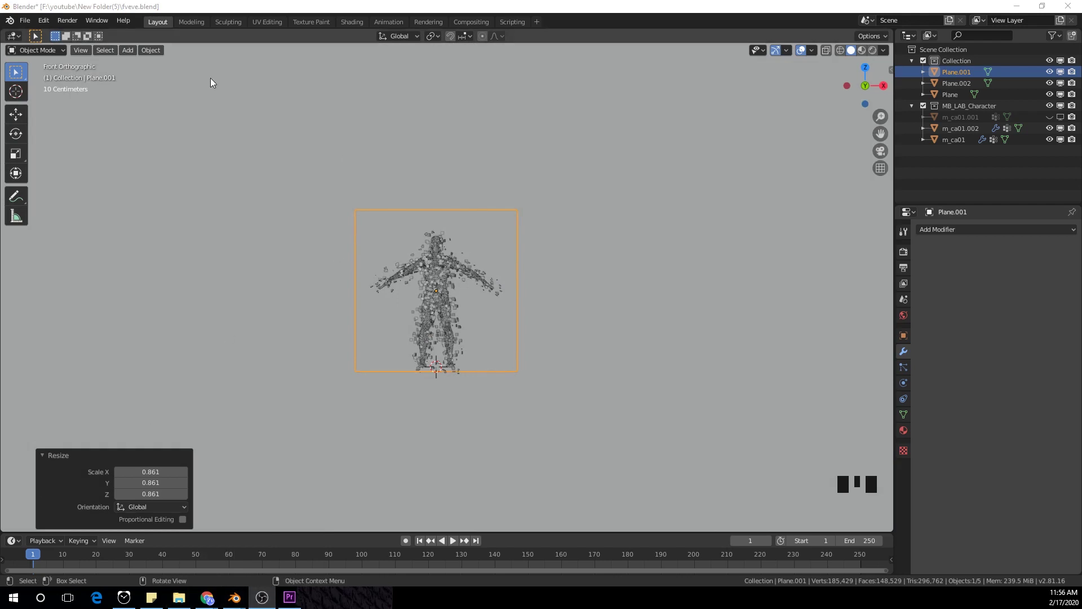
{"action": "left_click", "coordinate": [16, 71]}
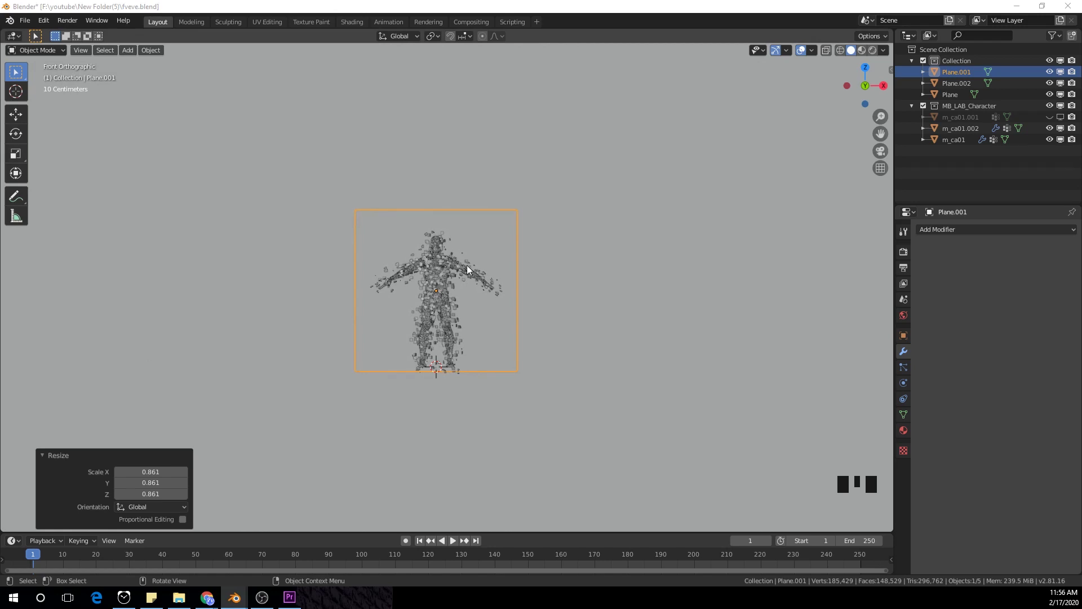
Step: In the Shading workspace, give Plane.001 a new material and move Material Output aside
{"action": "left_click", "coordinate": [350, 23]}
{"action": "middle_click_drag", "start_coordinate": [491, 218], "coordinate": [502, 189]}
{"action": "scroll", "coordinate": [560, 207], "scroll_direction": "up", "scroll_amount": 4}
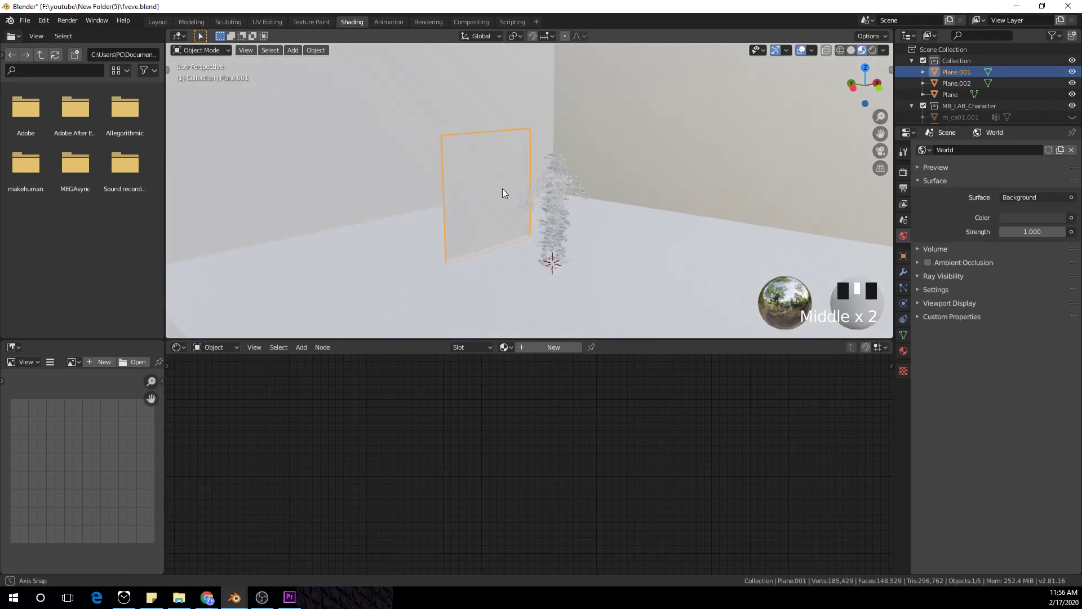
{"action": "left_click", "coordinate": [550, 347]}
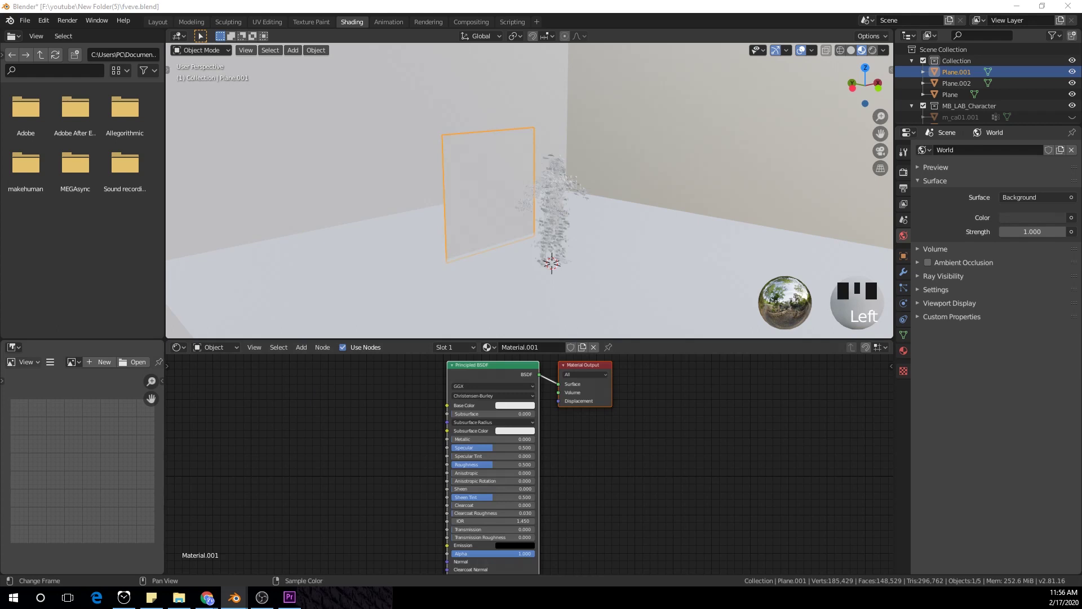
{"action": "scroll", "coordinate": [360, 459], "scroll_direction": "down", "scroll_amount": 2}
{"action": "left_click_drag", "start_coordinate": [587, 418], "coordinate": [723, 428]}
{"action": "left_click", "coordinate": [599, 447]}
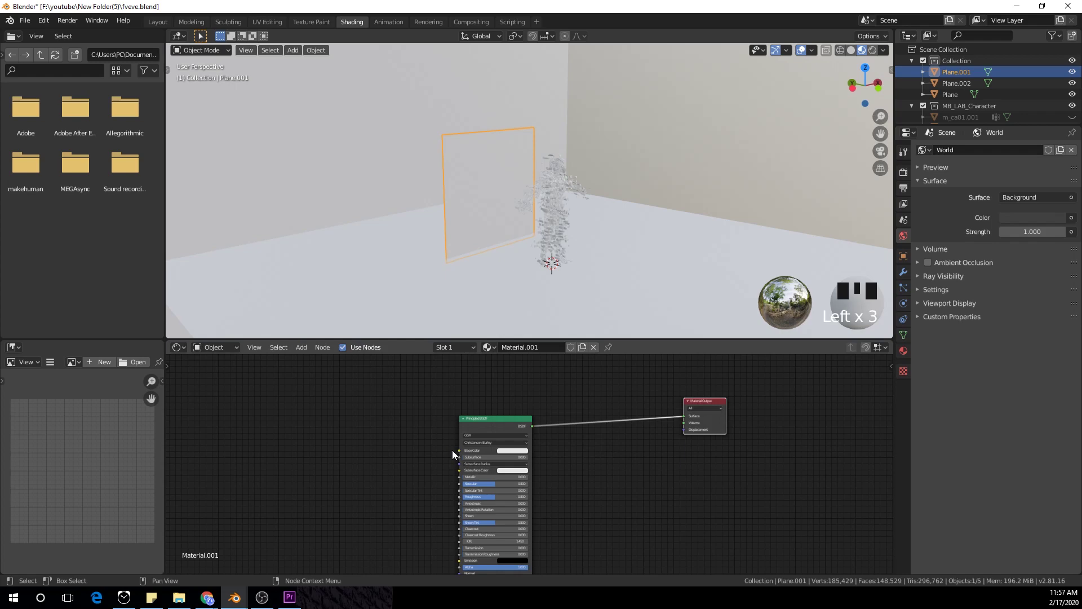
Step: Add a Gradient Texture node, preview it on the plane, and set it to Spherical
{"action": "key", "text": "shift+a"}
{"action": "left_click", "coordinate": [475, 425]}
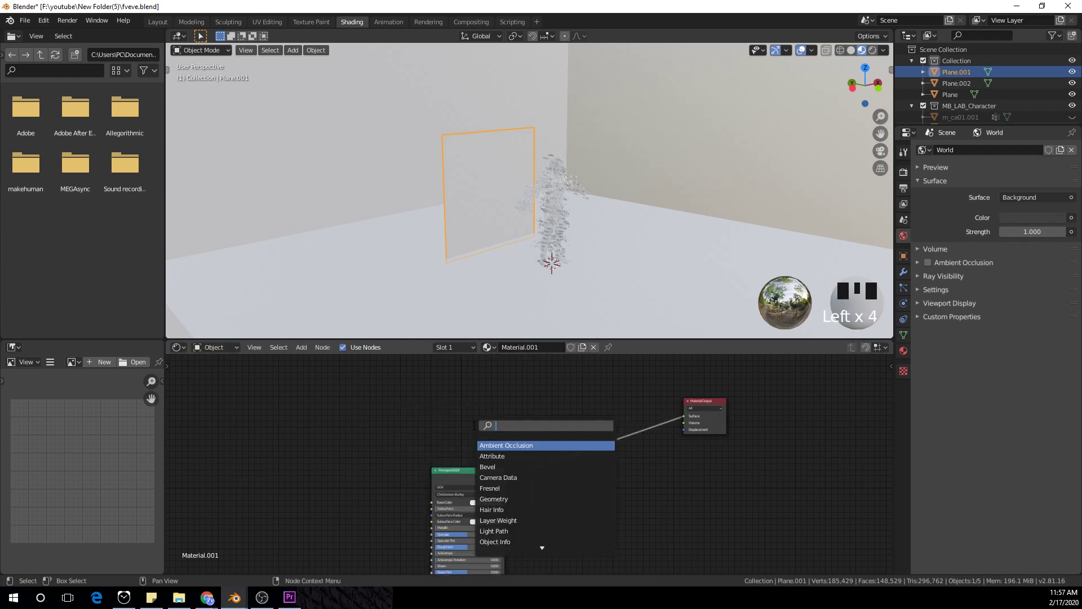
{"action": "type", "text": "grad"}
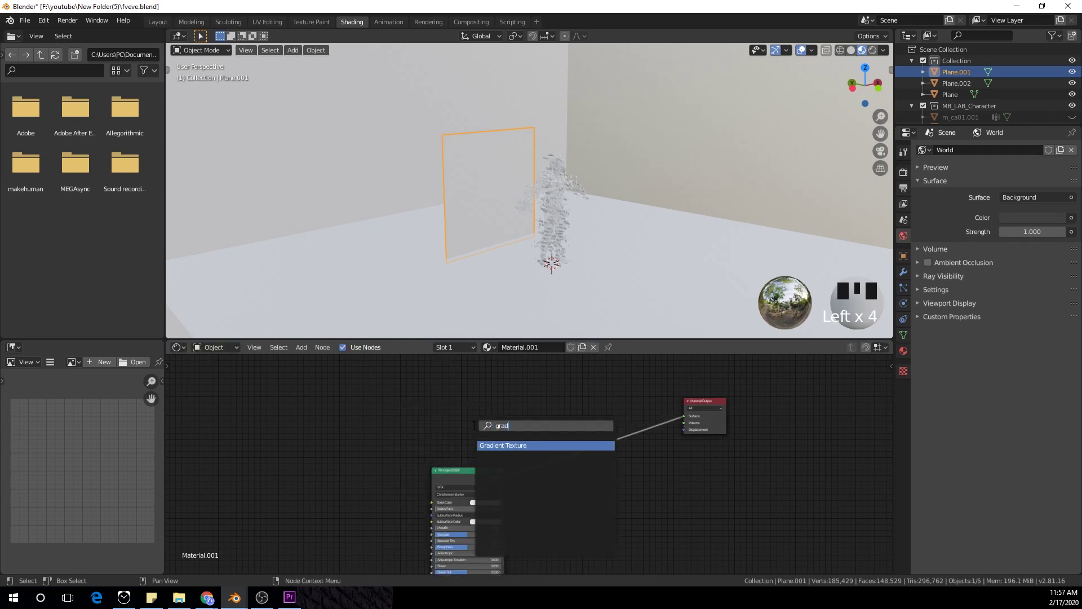
{"action": "key", "text": "Return"}
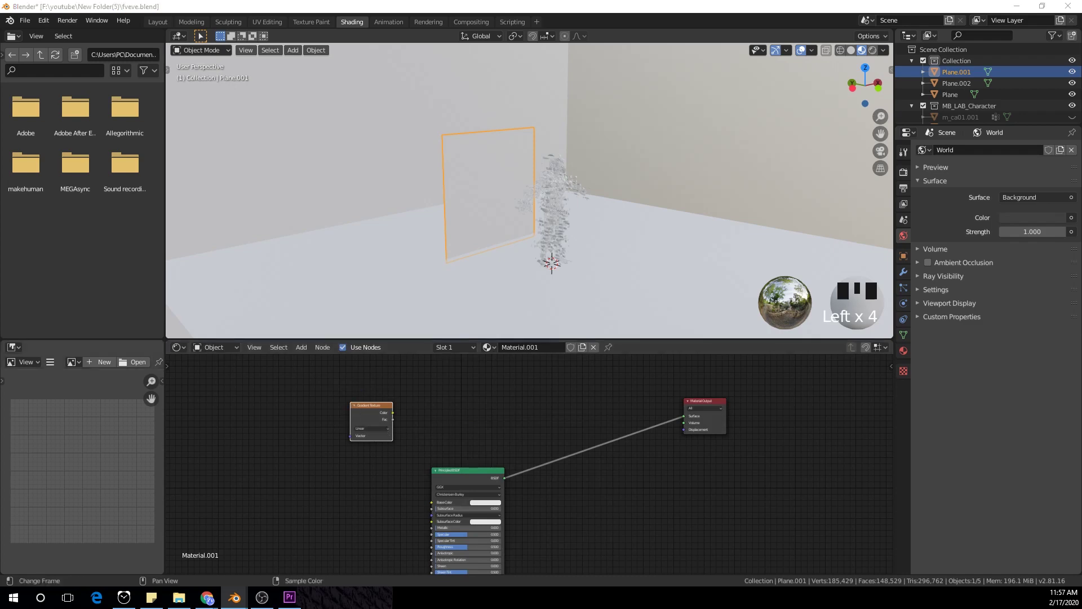
{"action": "left_click", "coordinate": [369, 414], "text": "ctrl+shift"}
{"action": "middle_click_drag", "start_coordinate": [428, 243], "coordinate": [507, 197]}
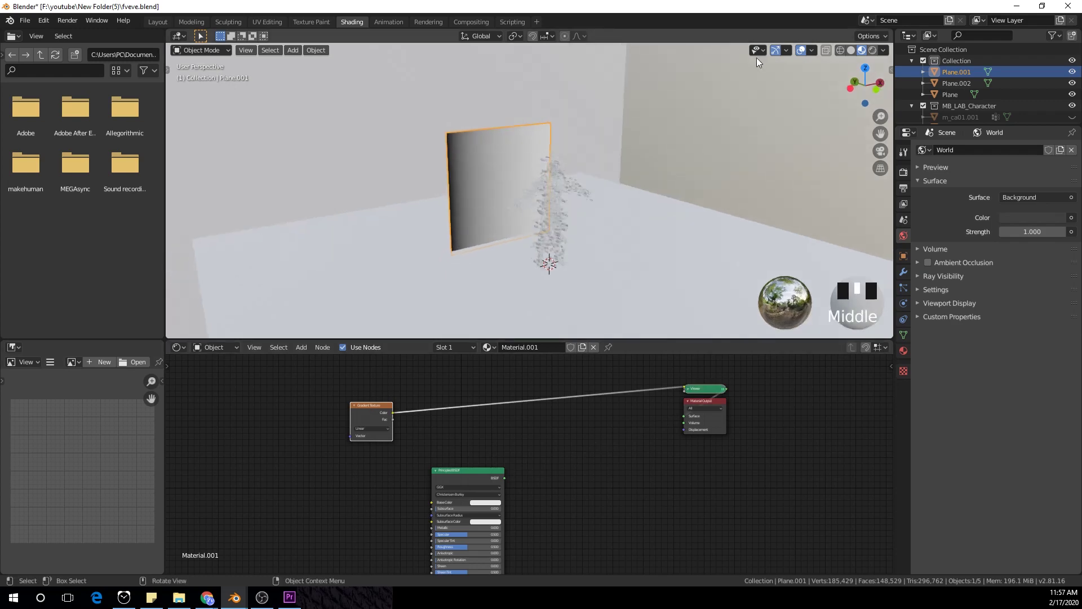
{"action": "scroll", "coordinate": [488, 226], "scroll_direction": "up", "scroll_amount": 2}
{"action": "scroll", "coordinate": [391, 448], "scroll_direction": "up", "scroll_amount": 2}
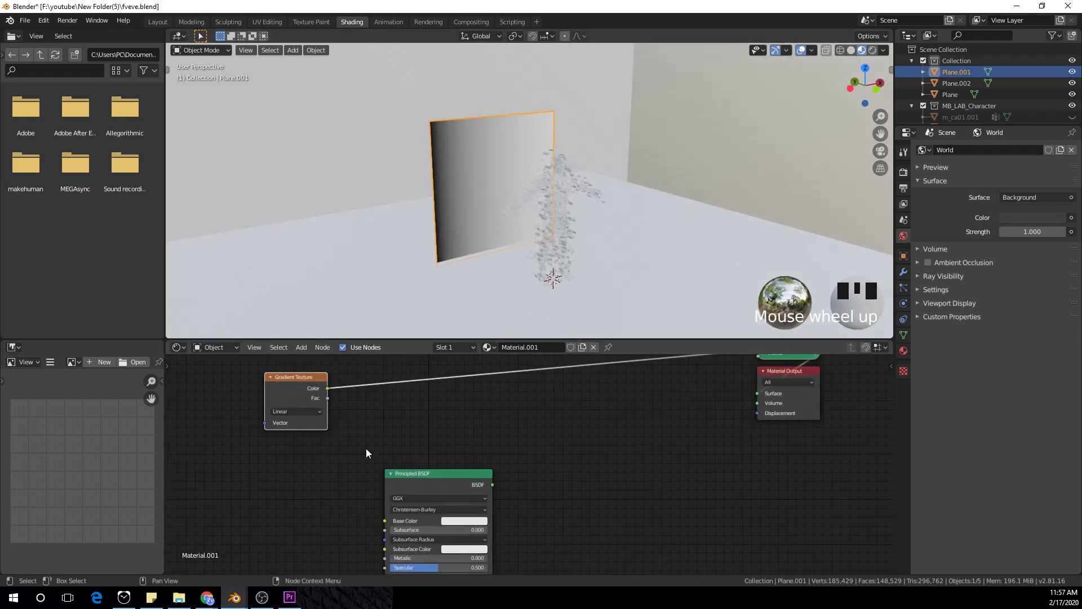
{"action": "middle_click_drag", "start_coordinate": [366, 448], "coordinate": [440, 431]}
{"action": "left_click", "coordinate": [440, 418]}
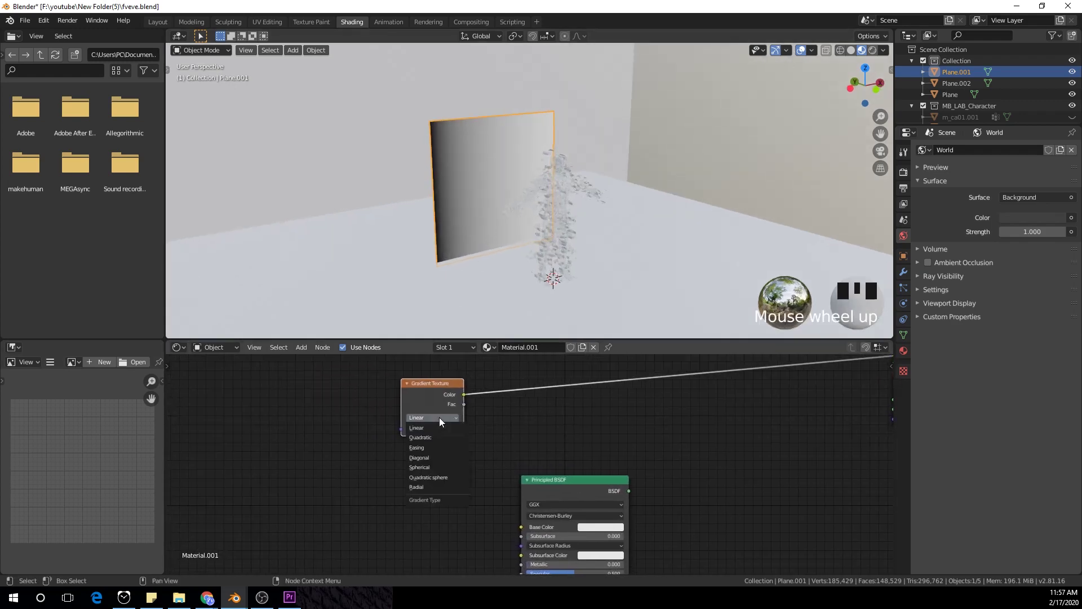
{"action": "left_click", "coordinate": [448, 467]}
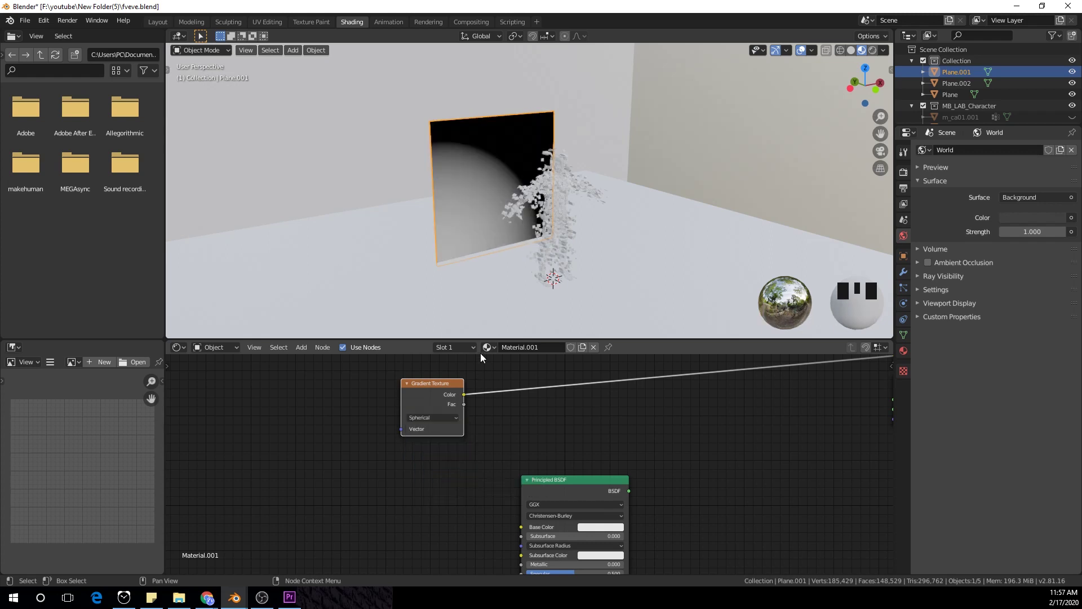
Step: Add Texture Coordinate and Mapping nodes and feed Object coordinates into the Mapping vector
{"action": "double_click", "coordinate": [416, 388]}
{"action": "key", "text": "ctrl+t"}
{"action": "middle_click_drag", "start_coordinate": [390, 443], "coordinate": [506, 488]}
{"action": "scroll", "coordinate": [372, 450], "scroll_direction": "up", "scroll_amount": 1}
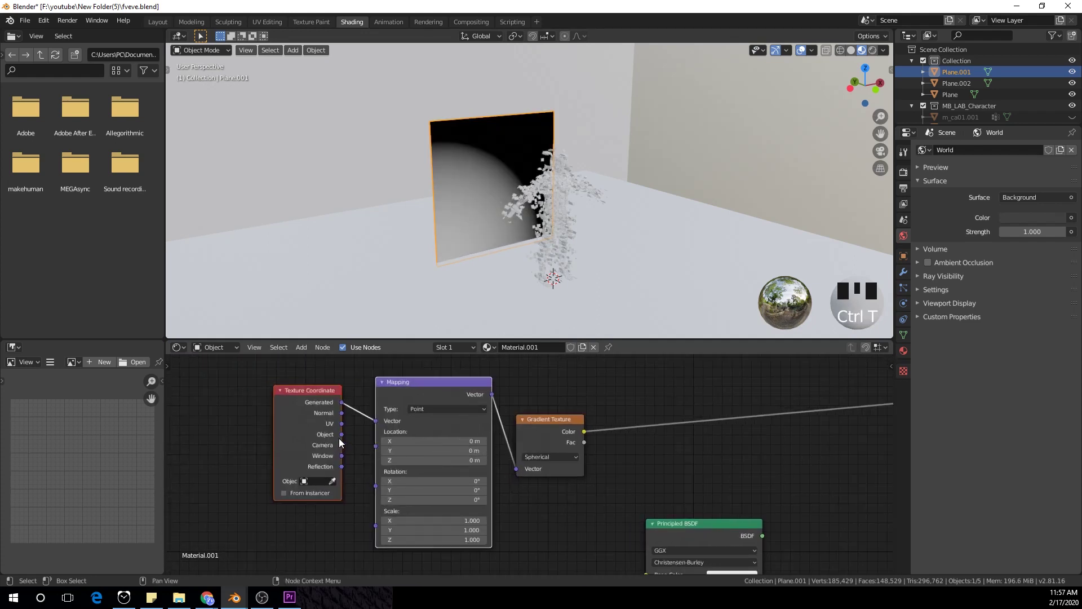
{"action": "left_click_drag", "start_coordinate": [341, 434], "coordinate": [376, 420]}
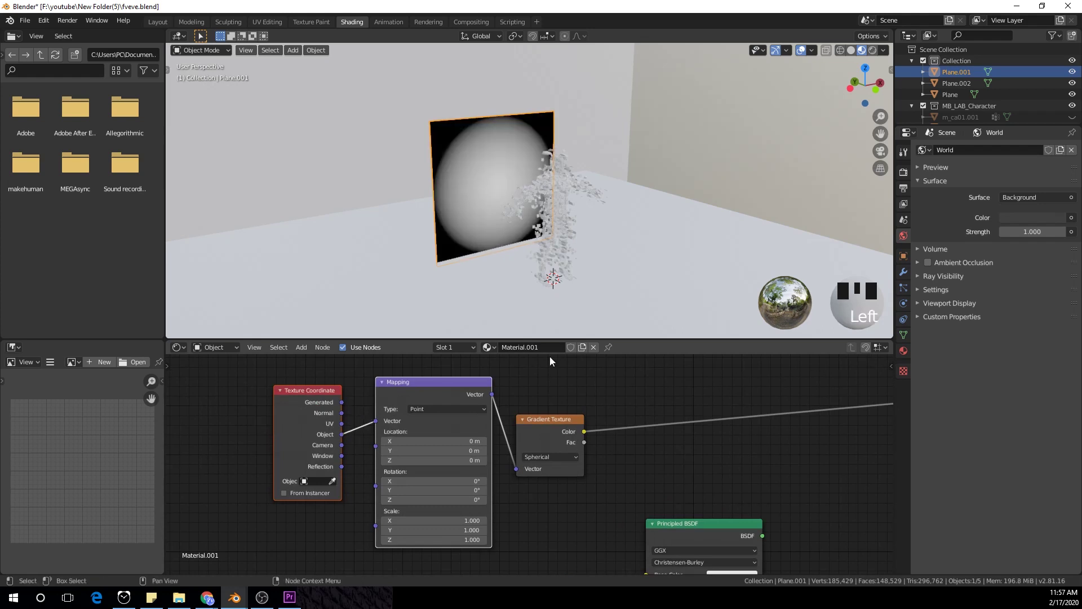
{"action": "middle_click_drag", "start_coordinate": [535, 315], "coordinate": [498, 313]}
{"action": "scroll", "coordinate": [618, 472], "scroll_direction": "up", "scroll_amount": 2}
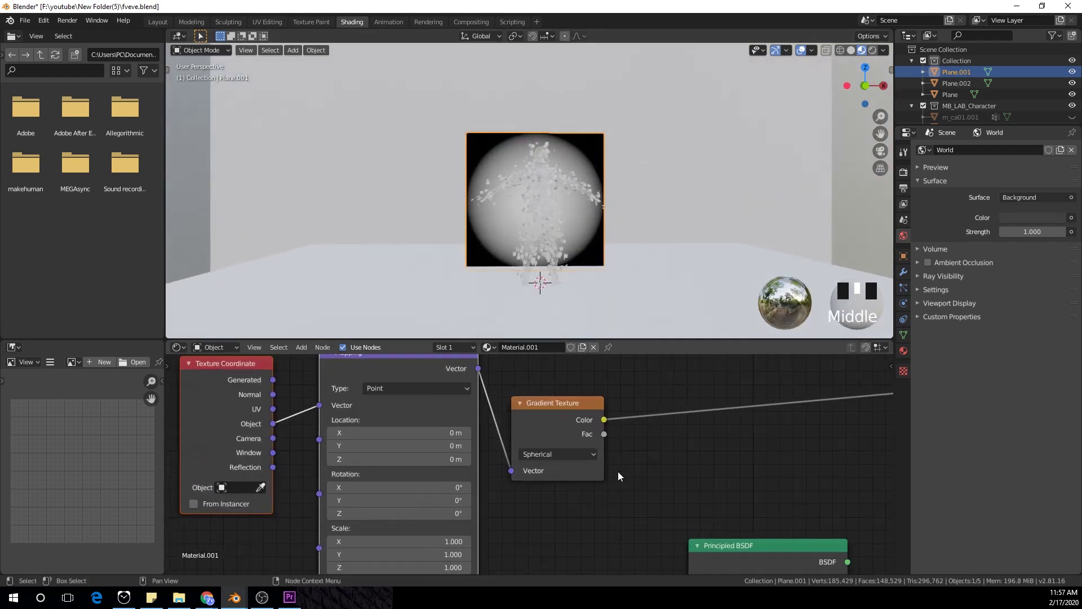
{"action": "key", "text": "shift+a"}
Step: Insert a Constant-interpolation ColorRamp on the gradient link with the white stop at 0.182
{"action": "left_click", "coordinate": [661, 461]}
{"action": "type", "text": "colo"}
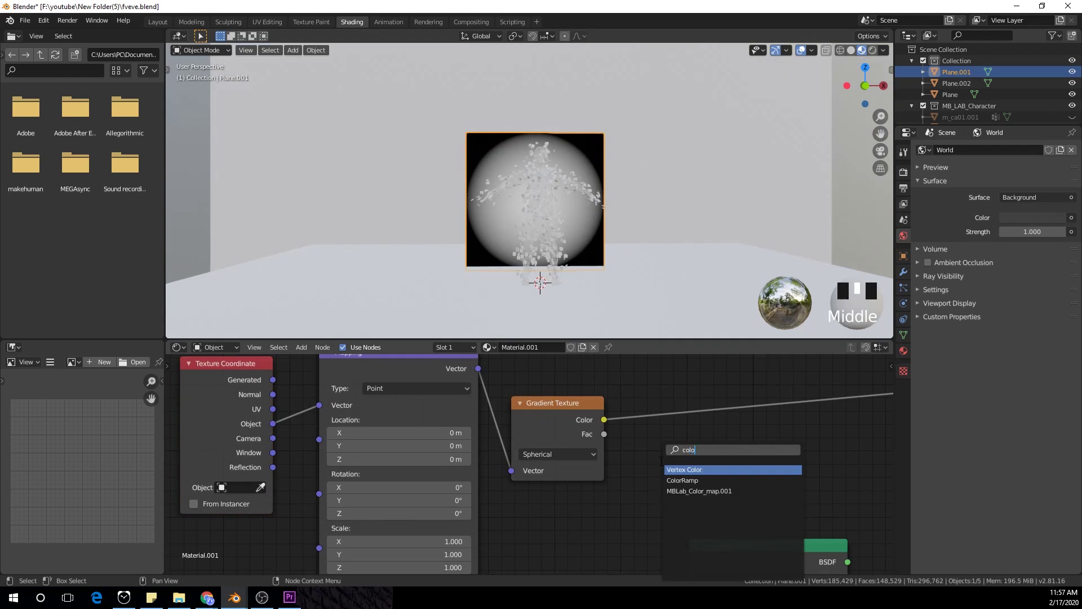
{"action": "key", "text": "Down"}
{"action": "key", "text": "Return"}
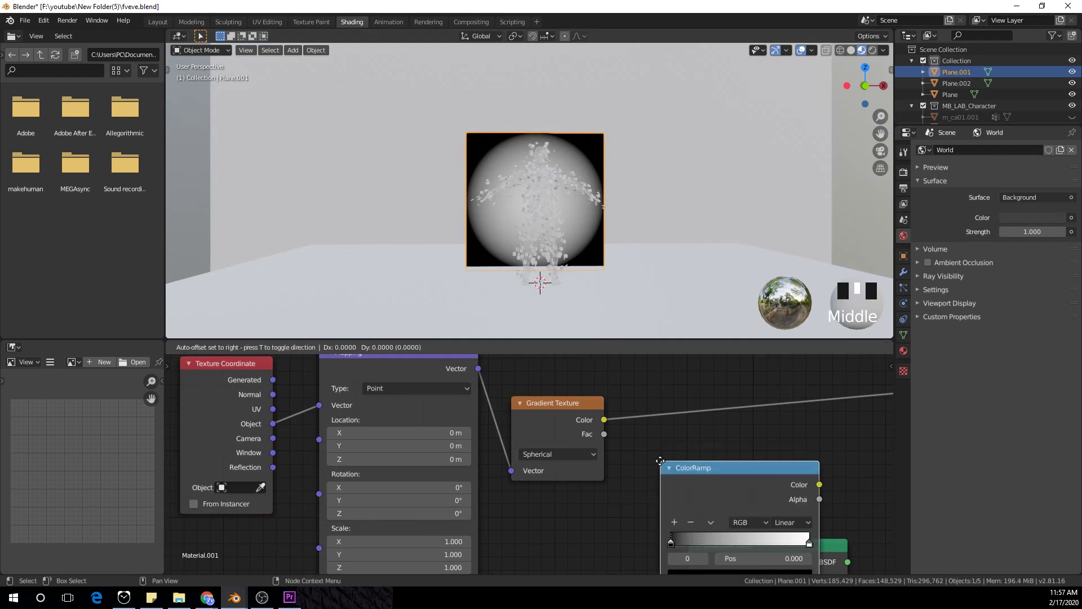
{"action": "left_click", "coordinate": [709, 375]}
{"action": "left_click", "coordinate": [834, 435]}
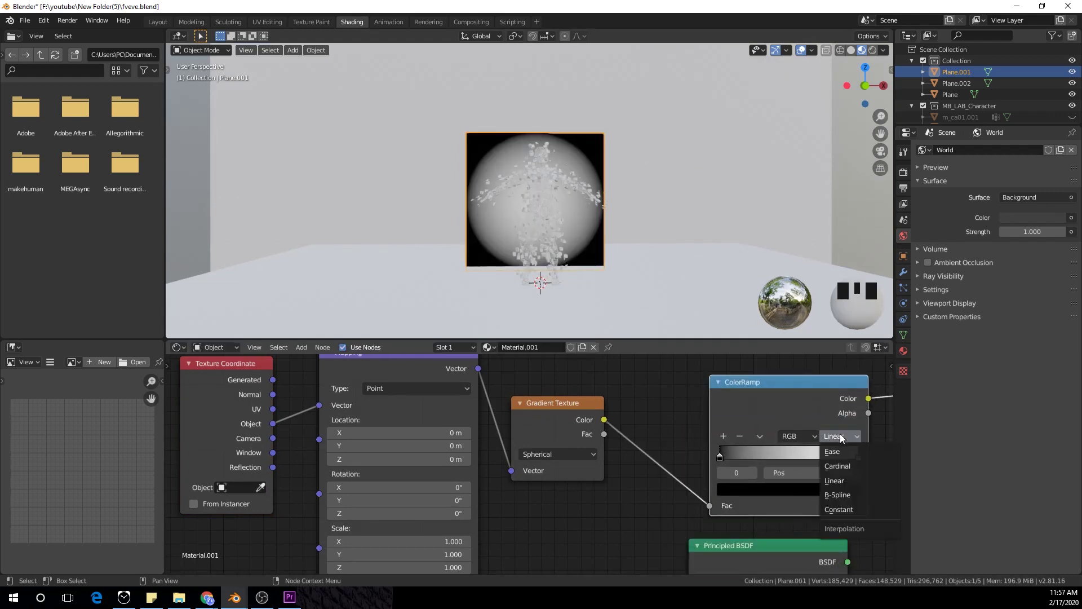
{"action": "left_click", "coordinate": [856, 509]}
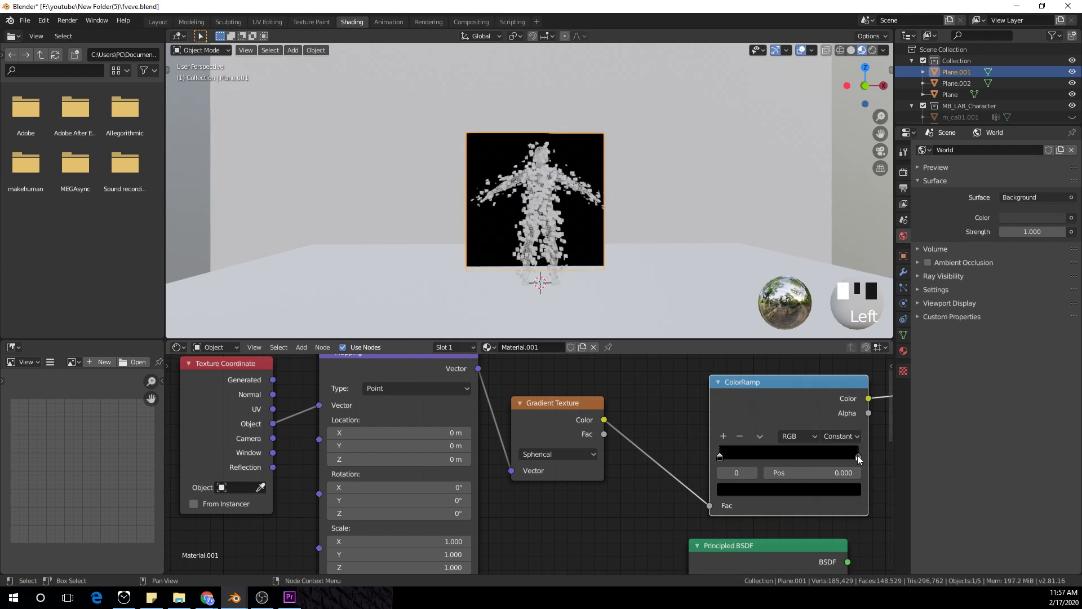
{"action": "left_click_drag", "start_coordinate": [857, 455], "coordinate": [738, 472]}
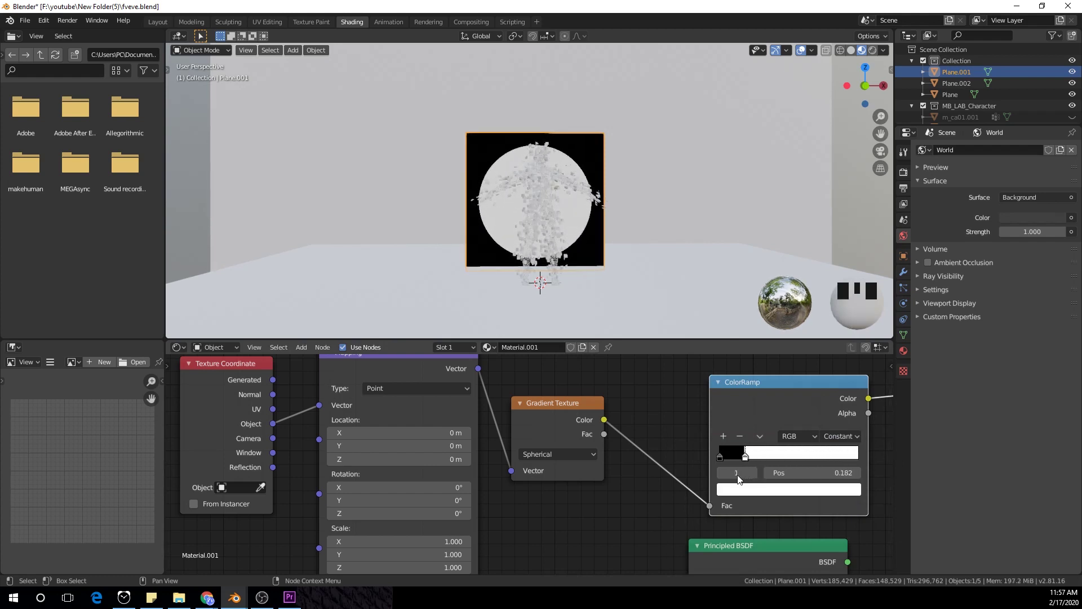
{"action": "middle_click_drag", "start_coordinate": [609, 185], "coordinate": [613, 224]}
{"action": "scroll", "coordinate": [658, 387], "scroll_direction": "down", "scroll_amount": 1}
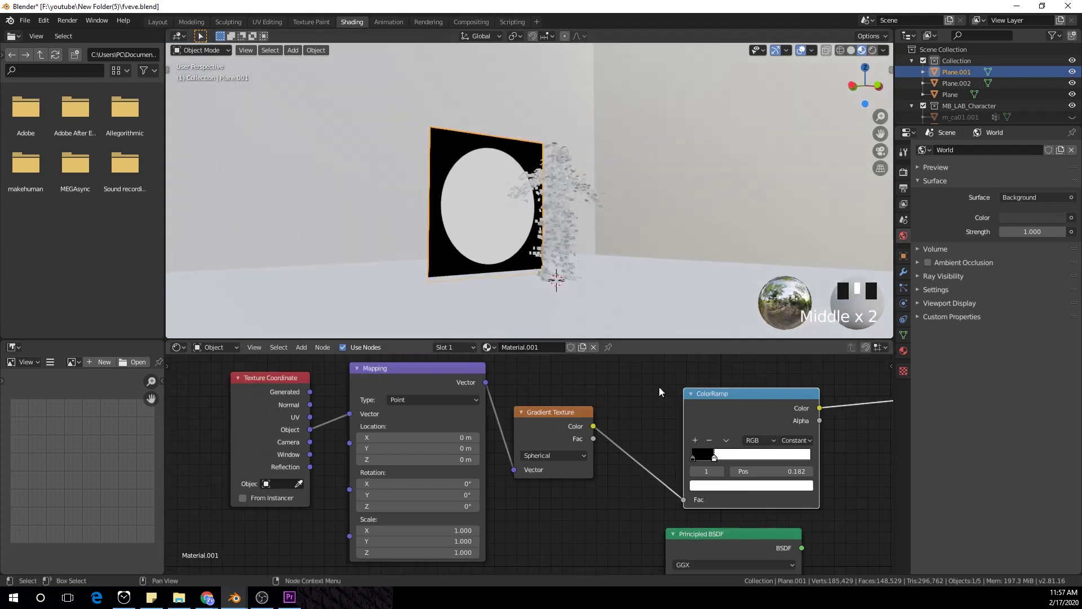
{"action": "middle_click_drag", "start_coordinate": [658, 386], "coordinate": [467, 499]}
{"action": "scroll", "coordinate": [468, 493], "scroll_direction": "down", "scroll_amount": 1}
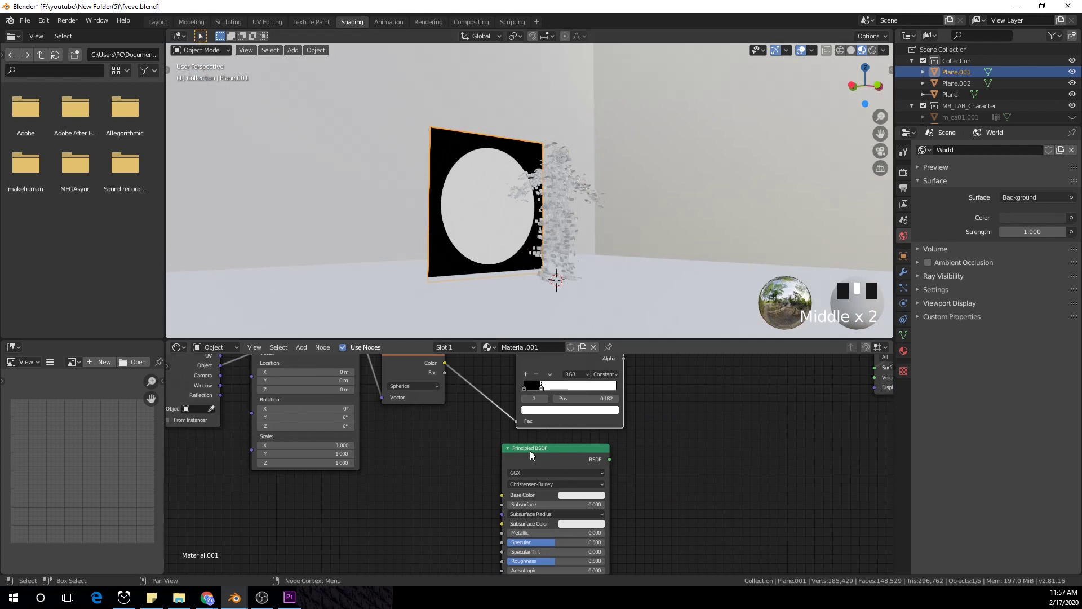
Step: Add a Wave Texture below the gradient, preview it on the plane, and set it to Rings
{"action": "left_click_drag", "start_coordinate": [530, 451], "coordinate": [582, 518]}
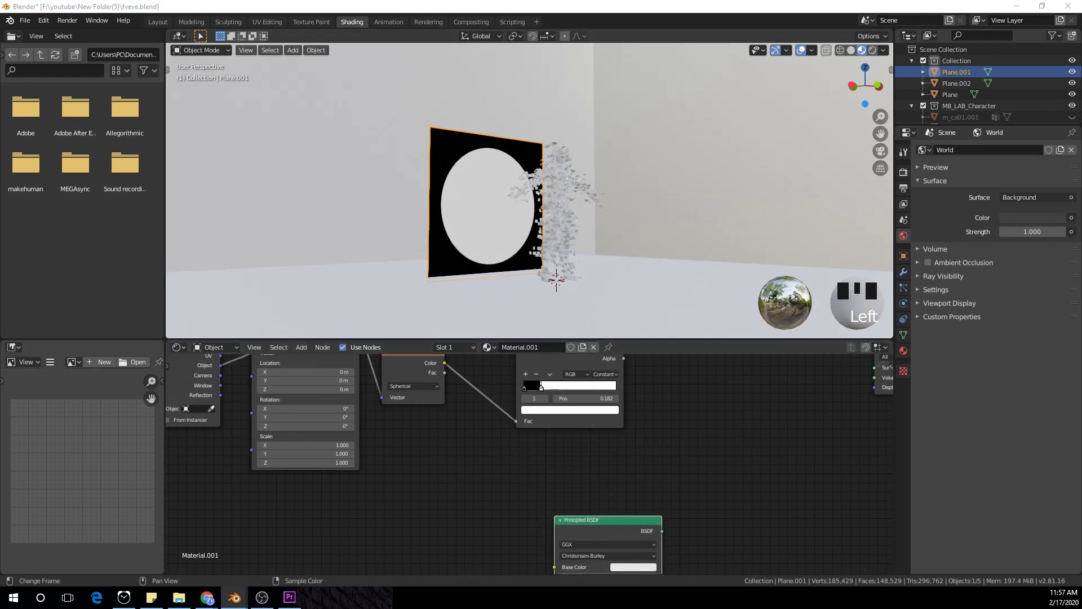
{"action": "key", "text": "shift+a"}
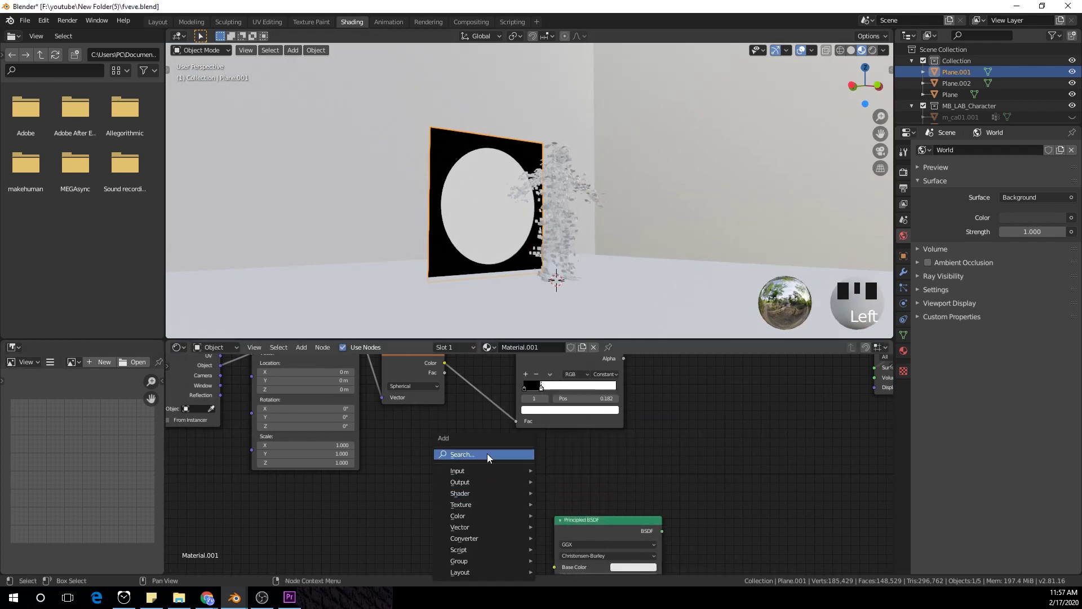
{"action": "left_click", "coordinate": [487, 453]}
{"action": "type", "text": "wave"}
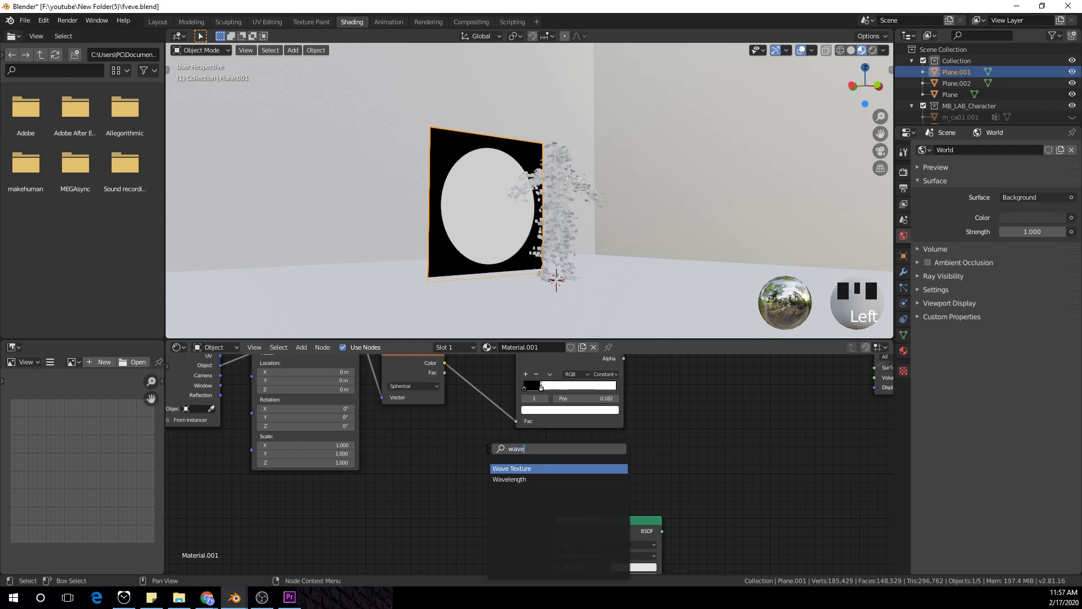
{"action": "key", "text": "Return"}
{"action": "left_click", "coordinate": [468, 471]}
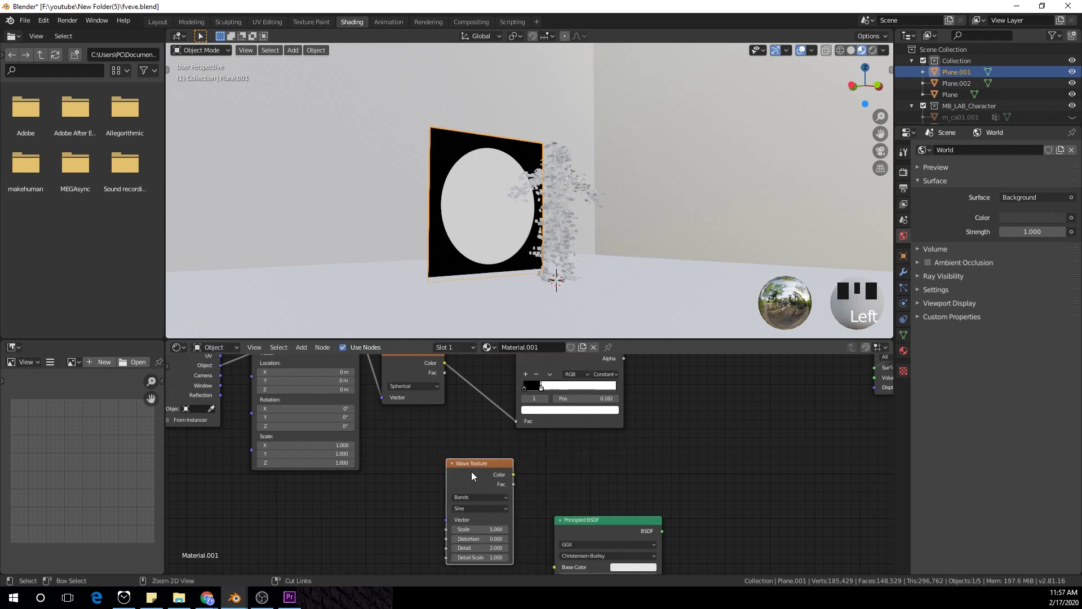
{"action": "left_click", "coordinate": [497, 477], "text": "ctrl+shift"}
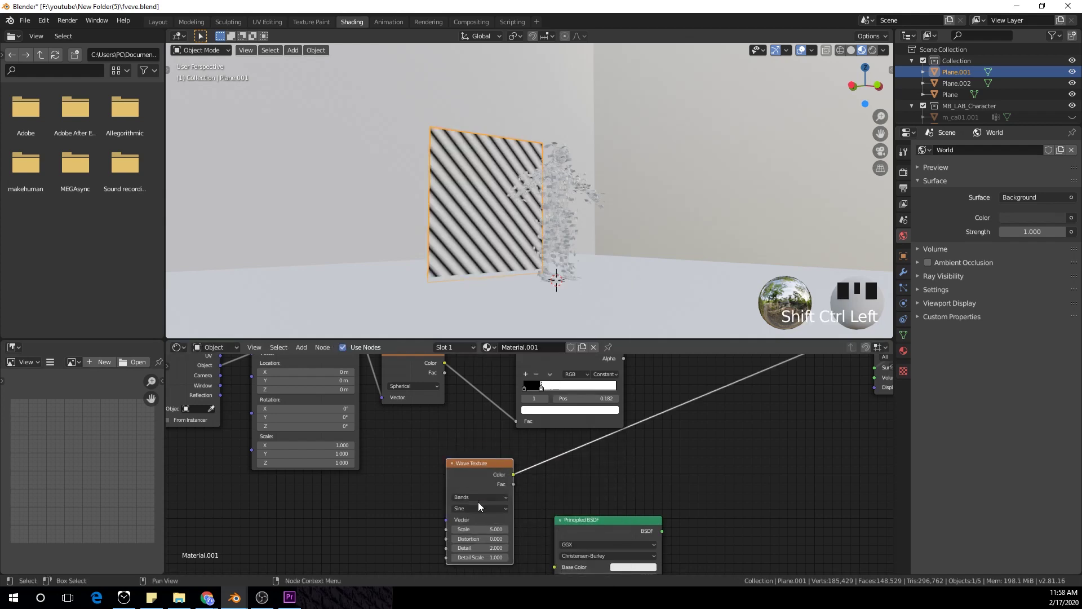
{"action": "left_click", "coordinate": [480, 497]}
{"action": "left_click", "coordinate": [486, 517]}
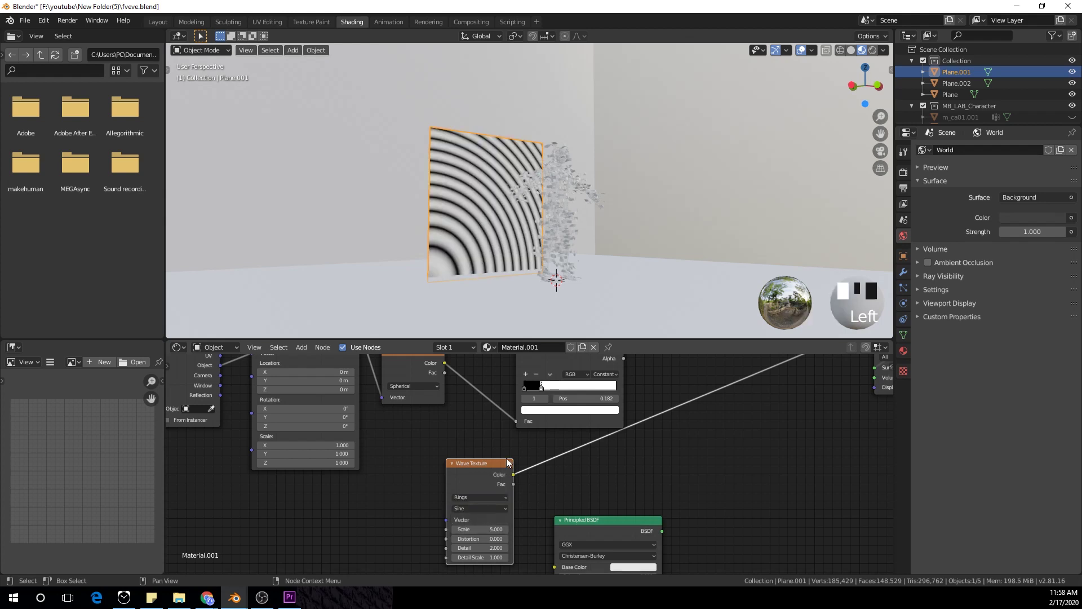
Step: Connect the Mapping vector to the Wave Texture and tidy the coordinate nodes
{"action": "middle_click_drag", "start_coordinate": [400, 492], "coordinate": [409, 493]}
{"action": "scroll", "coordinate": [473, 485], "scroll_direction": "down", "scroll_amount": 2}
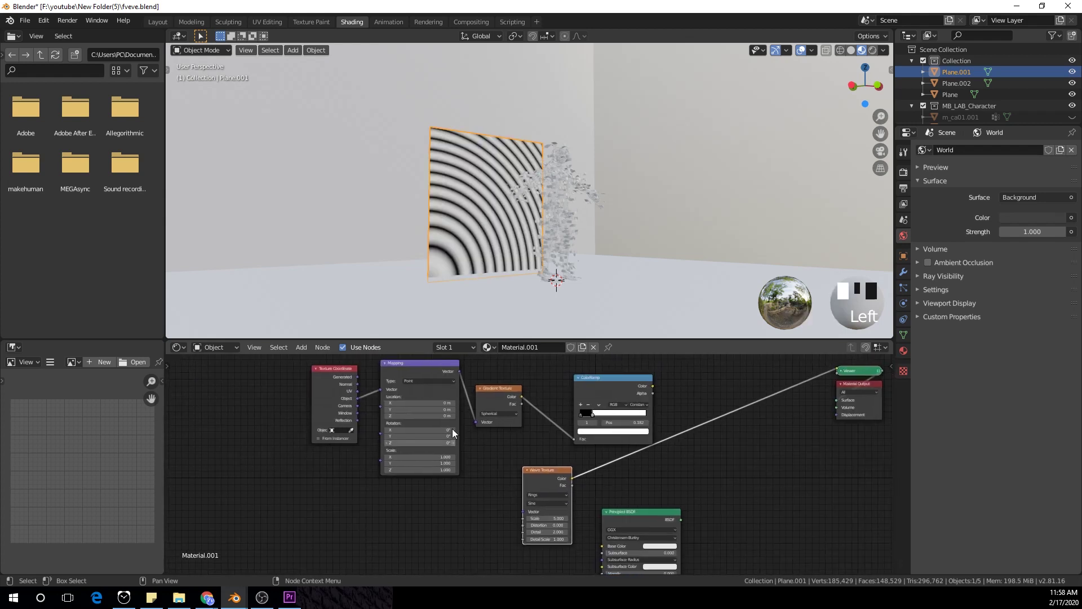
{"action": "left_click_drag", "start_coordinate": [459, 371], "coordinate": [523, 511]}
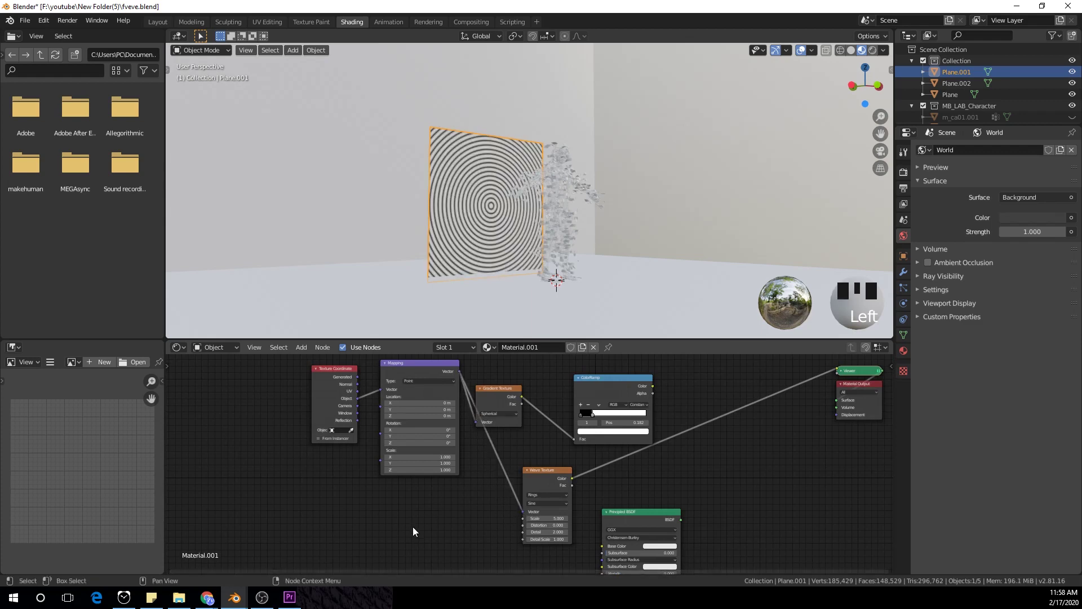
{"action": "left_click_drag", "start_coordinate": [252, 419], "coordinate": [315, 436]}
{"action": "scroll", "coordinate": [540, 432], "scroll_direction": "down", "scroll_amount": 3, "text": "ctrl"}
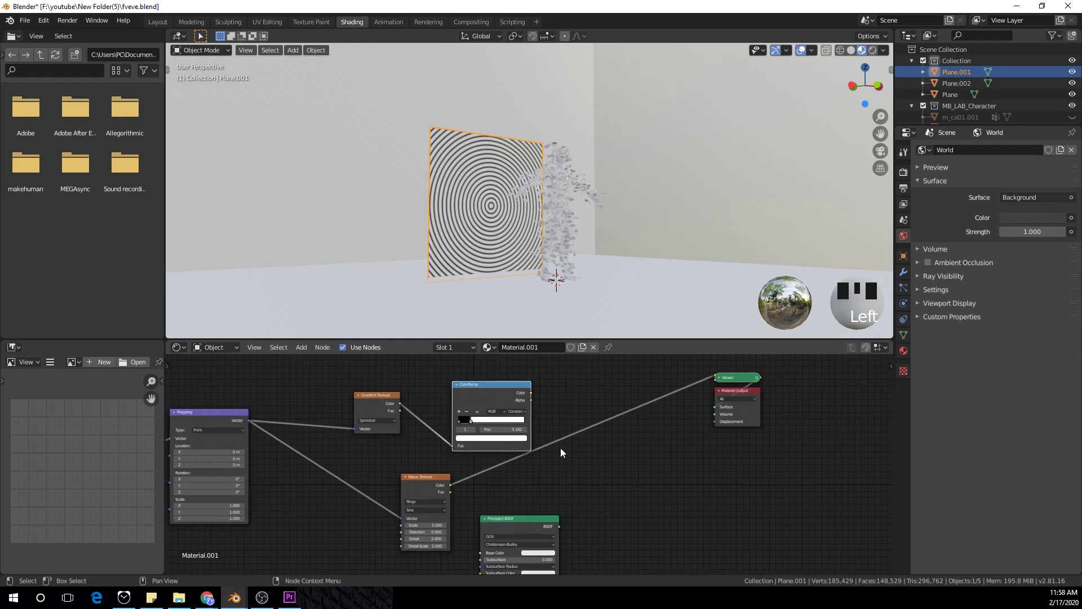
{"action": "scroll", "coordinate": [580, 456], "scroll_direction": "up", "scroll_amount": 2}
Step: Insert a copy of the Constant ColorRamp after the Wave Texture with its stop at 0.168
{"action": "key", "text": "shift+d"}
{"action": "left_click", "coordinate": [698, 491]}
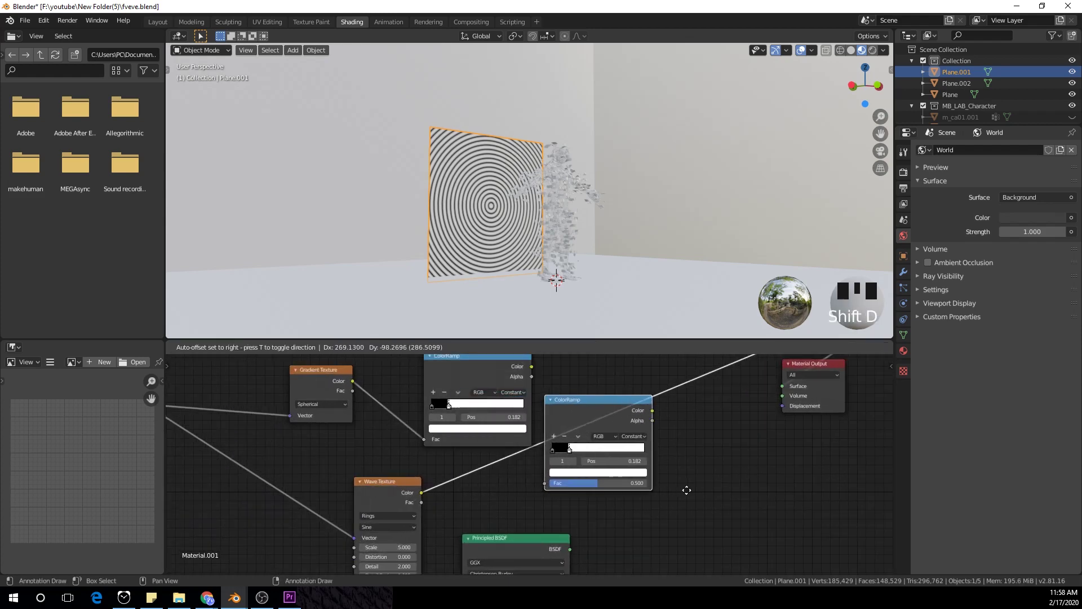
{"action": "left_click_drag", "start_coordinate": [599, 413], "coordinate": [596, 446]}
{"action": "left_click_drag", "start_coordinate": [527, 395], "coordinate": [528, 383]}
{"action": "mouse_move", "coordinate": [551, 486]}
{"action": "left_mouse_down"}
{"action": "mouse_move", "coordinate": [578, 486]}
{"action": "mouse_move", "coordinate": [555, 485]}
{"action": "mouse_move", "coordinate": [563, 491]}
{"action": "left_mouse_up"}
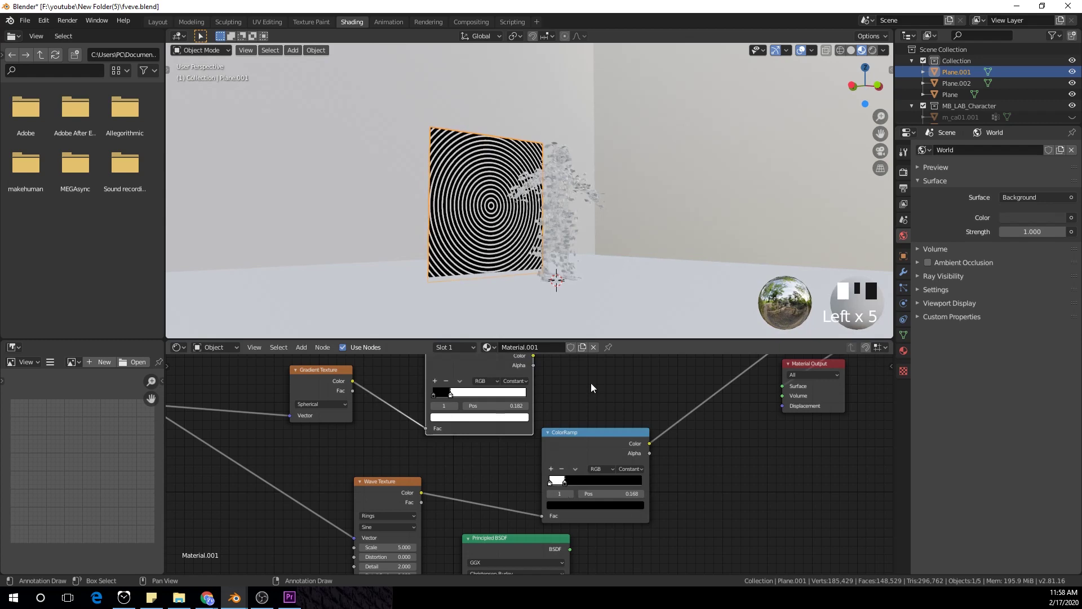
{"action": "scroll", "coordinate": [591, 388], "scroll_direction": "down", "scroll_amount": 1}
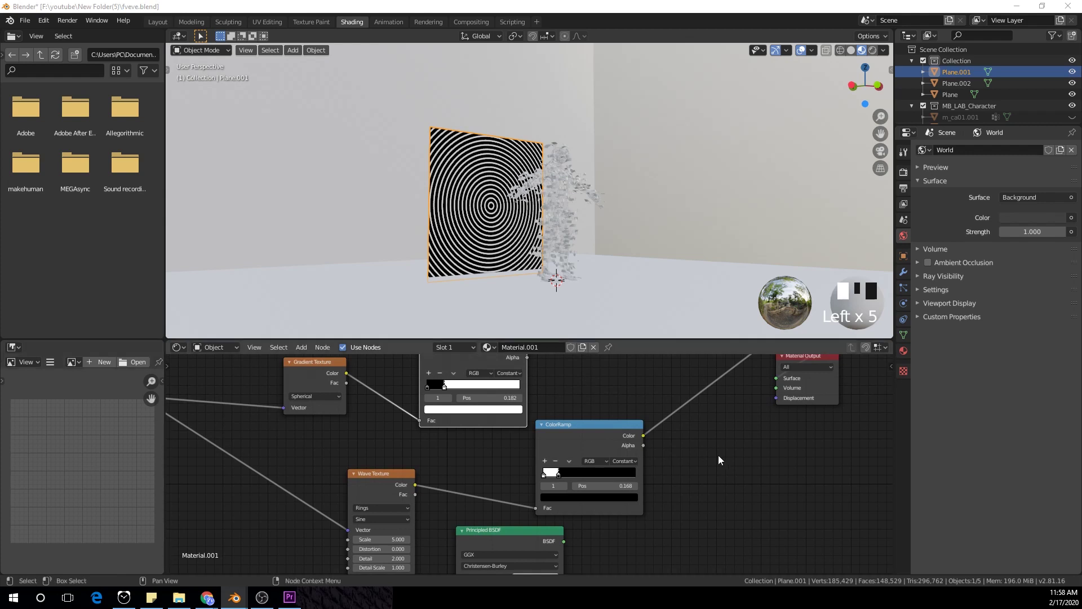
{"action": "scroll", "coordinate": [733, 468], "scroll_direction": "down", "scroll_amount": 1}
{"action": "middle_click_drag", "start_coordinate": [746, 483], "coordinate": [601, 440]}
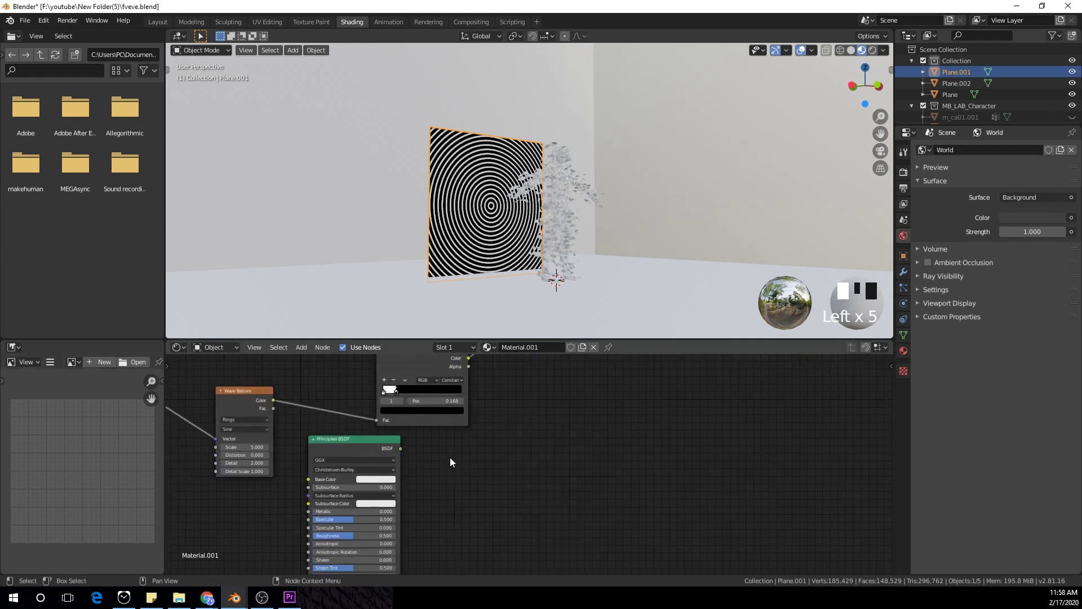
Step: Delete the Principled BSDF node and add a Mix Shader in its place
{"action": "middle_click_drag", "start_coordinate": [450, 463], "coordinate": [465, 479]}
{"action": "left_click", "coordinate": [353, 461]}
{"action": "key", "text": "x"}
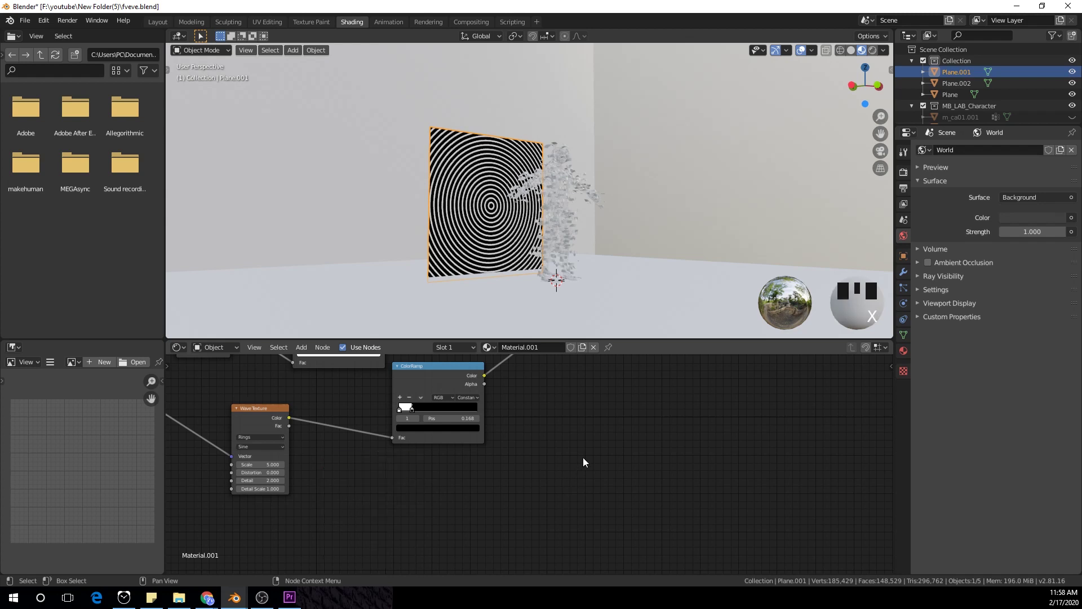
{"action": "middle_click_drag", "start_coordinate": [583, 461], "coordinate": [583, 480]}
{"action": "key", "text": "shift+a"}
{"action": "left_click", "coordinate": [577, 451]}
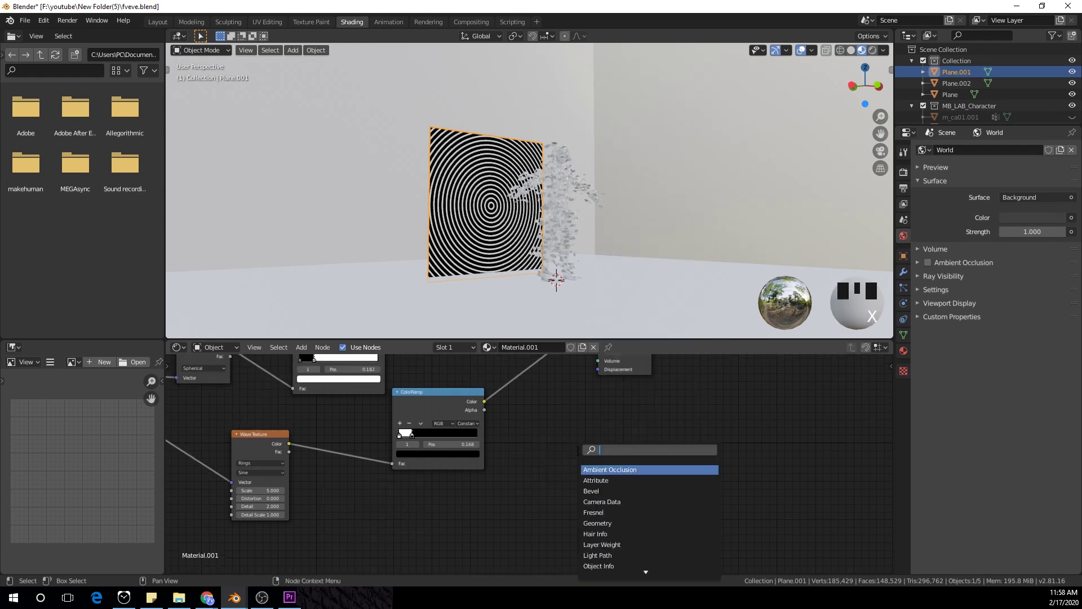
{"action": "type", "text": "mix"}
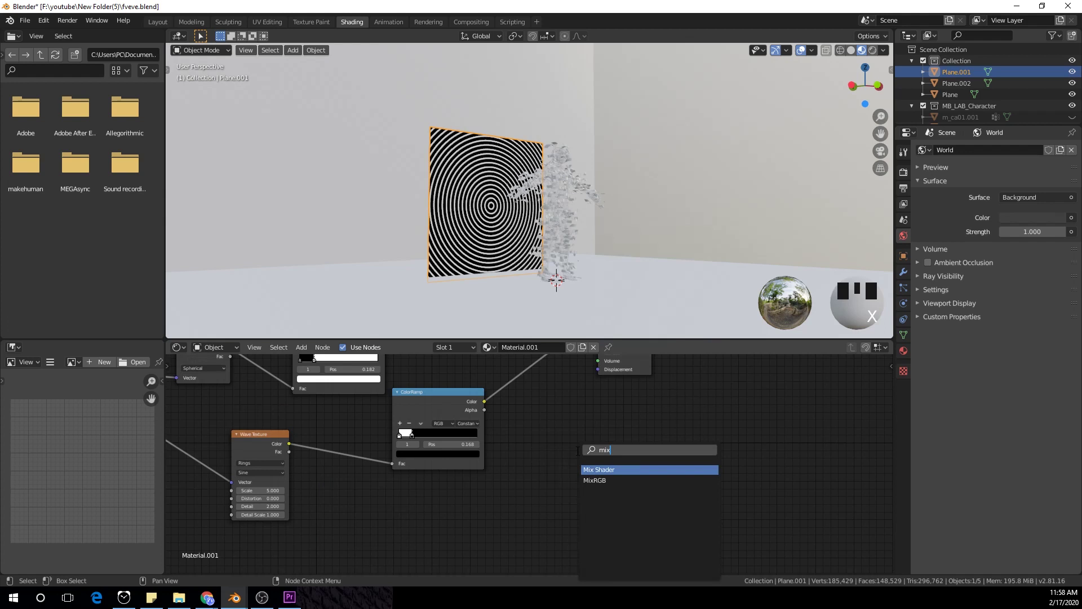
{"action": "key", "text": "Return"}
{"action": "left_click", "coordinate": [576, 450]}
Step: Add an Emission node and wire it into the Mix Shader's first shader input
{"action": "key", "text": "shift+a"}
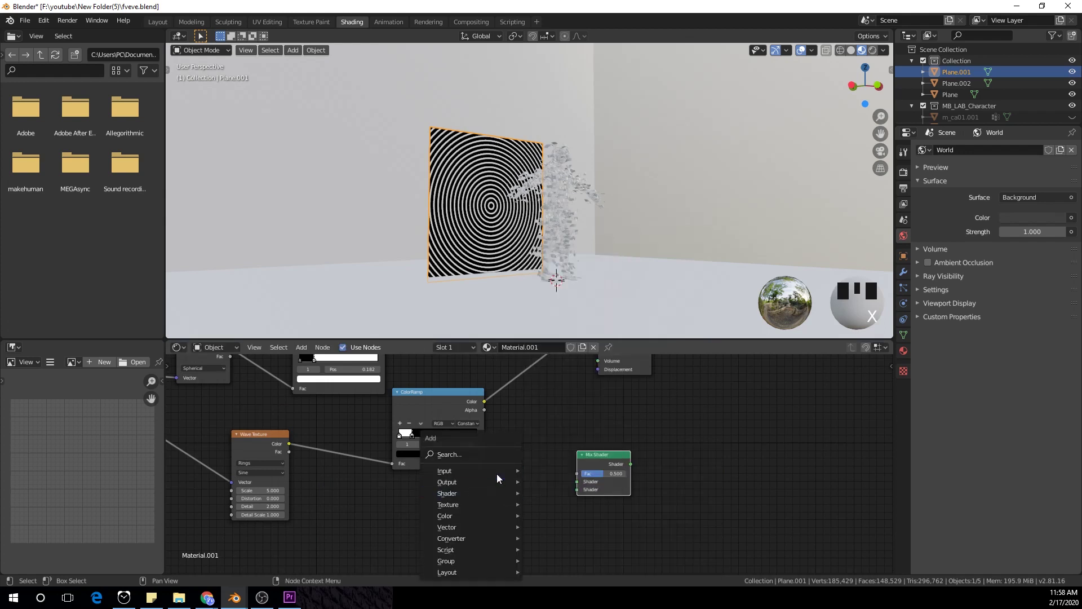
{"action": "left_click", "coordinate": [490, 454]}
{"action": "type", "text": "emi"}
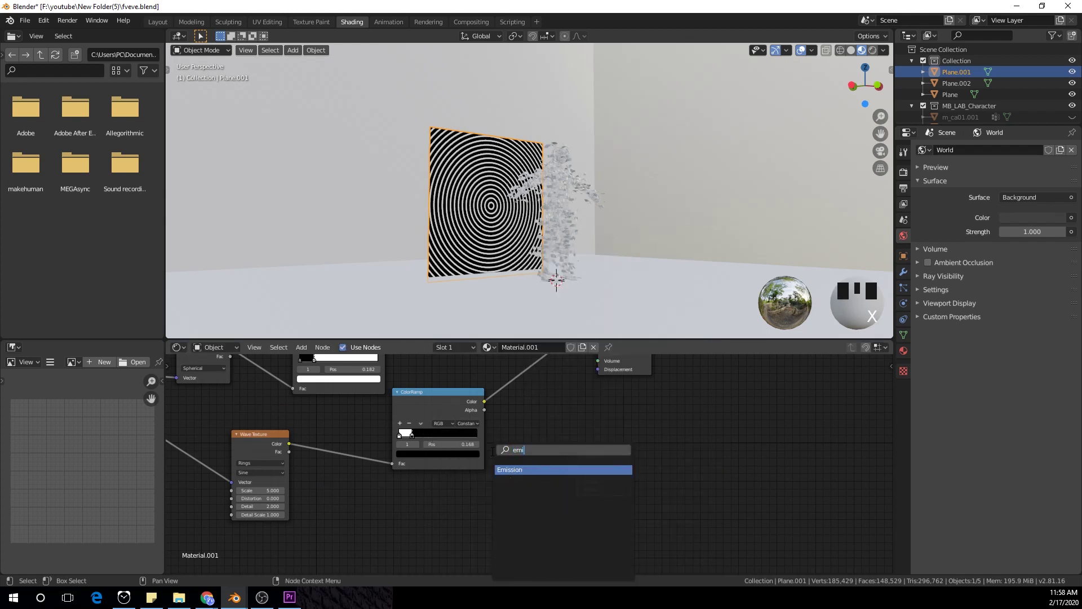
{"action": "key", "text": "Return"}
{"action": "left_click", "coordinate": [476, 492]}
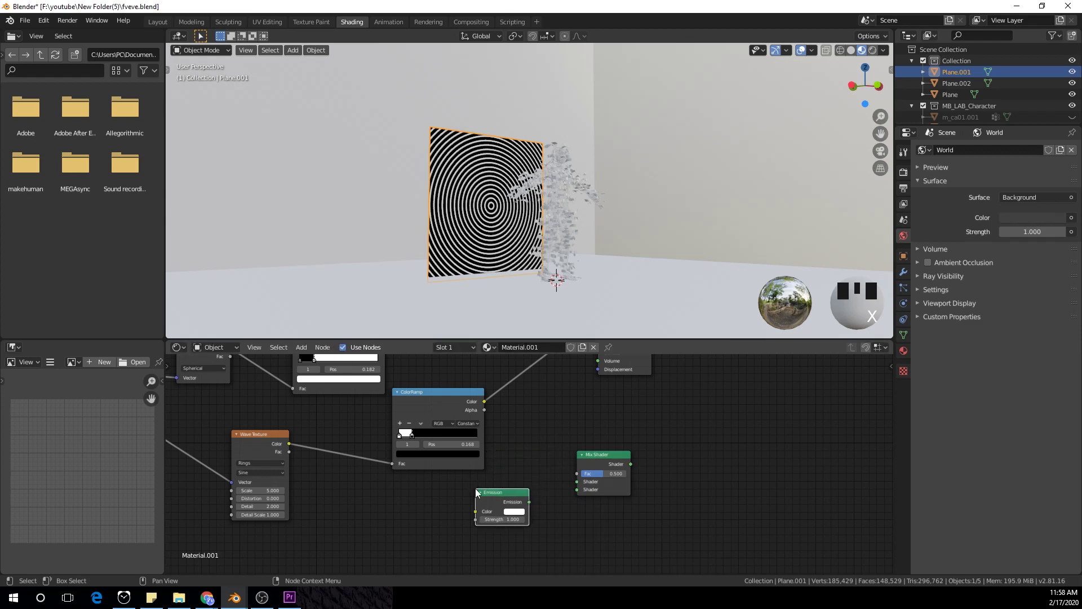
{"action": "middle_click_drag", "start_coordinate": [541, 473], "coordinate": [500, 470]}
{"action": "left_click_drag", "start_coordinate": [490, 499], "coordinate": [583, 499]}
Step: Add a Transparent BSDF node and nudge the Emission node lower
{"action": "key", "text": "shift+a"}
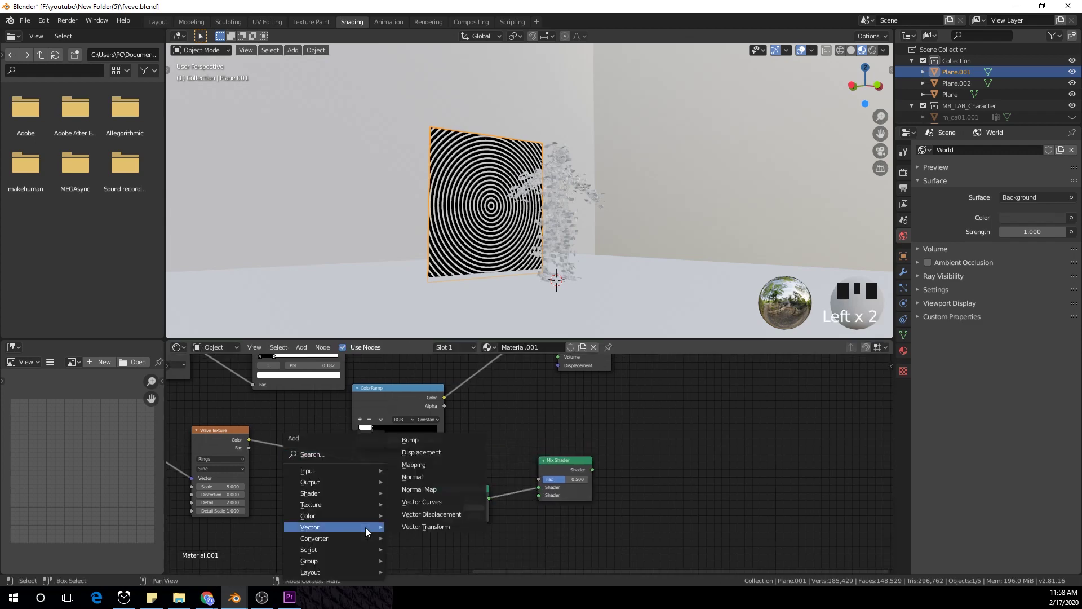
{"action": "left_click", "coordinate": [358, 454]}
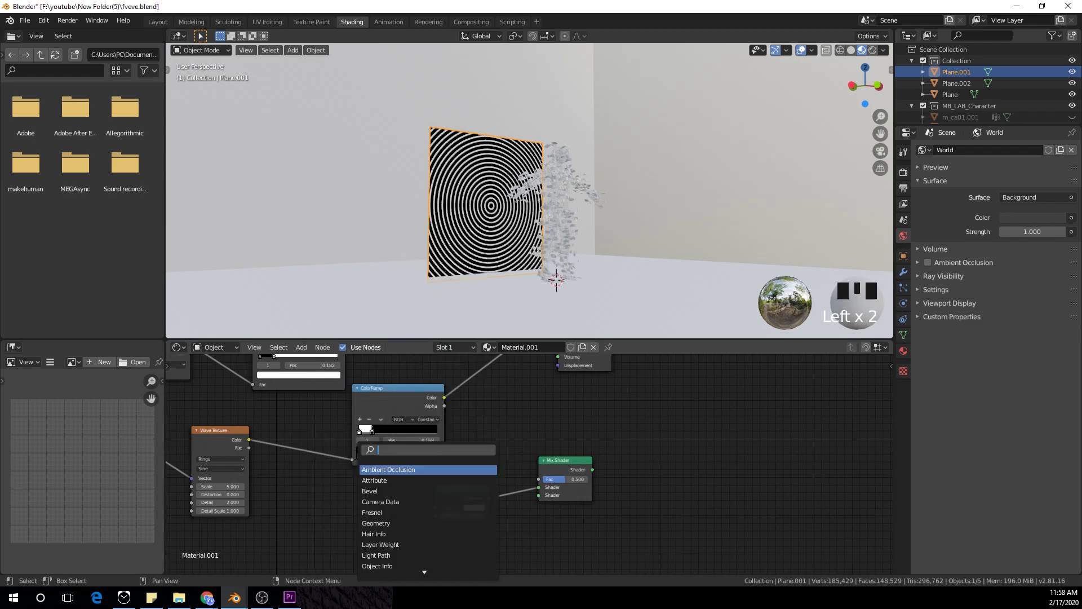
{"action": "type", "text": "trans"}
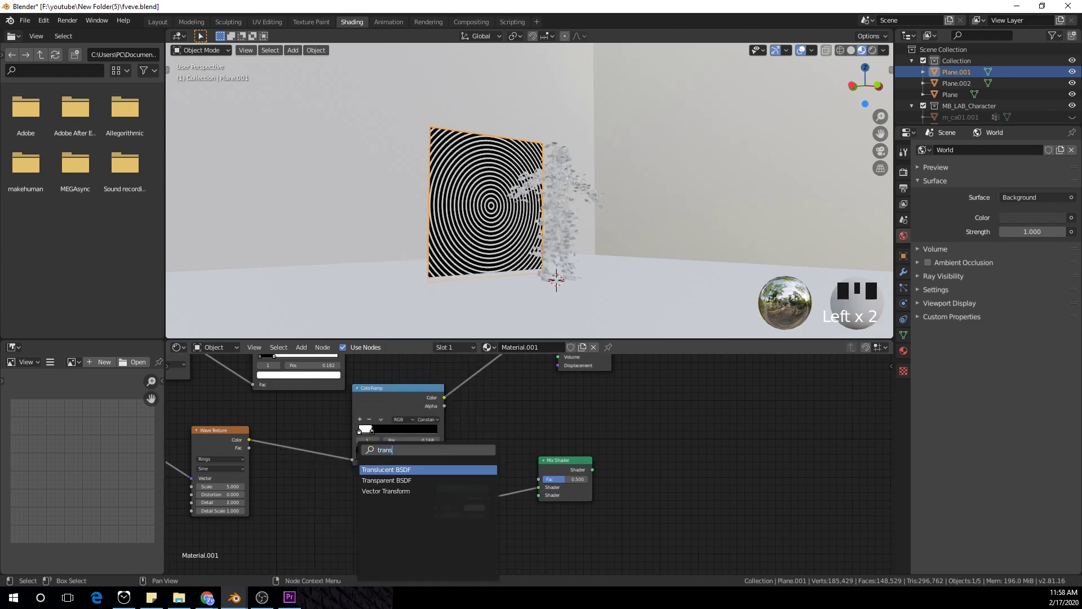
{"action": "left_click", "coordinate": [386, 480]}
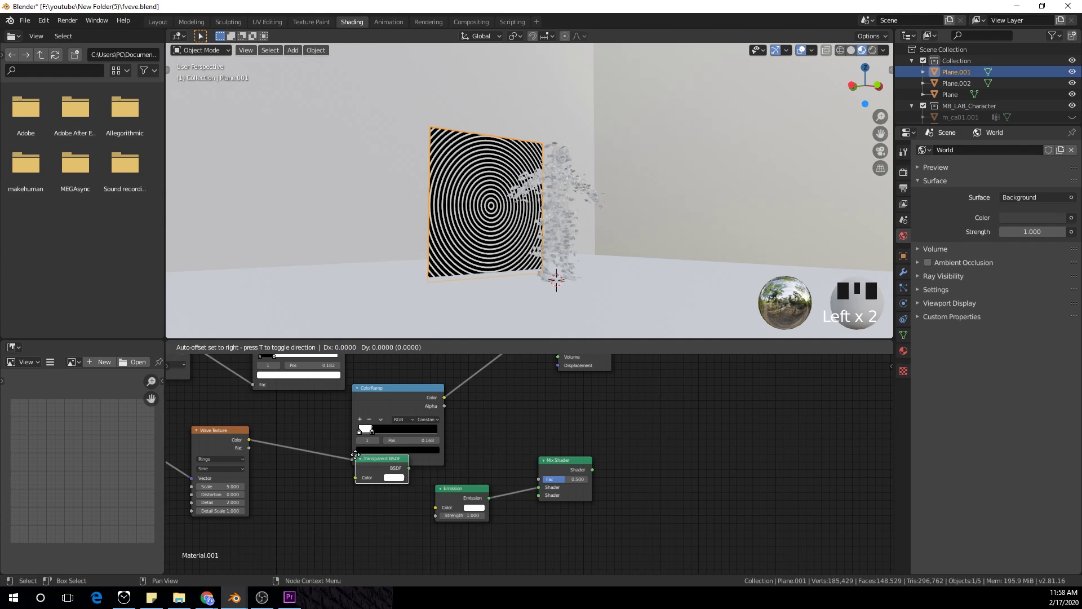
{"action": "left_click", "coordinate": [433, 493]}
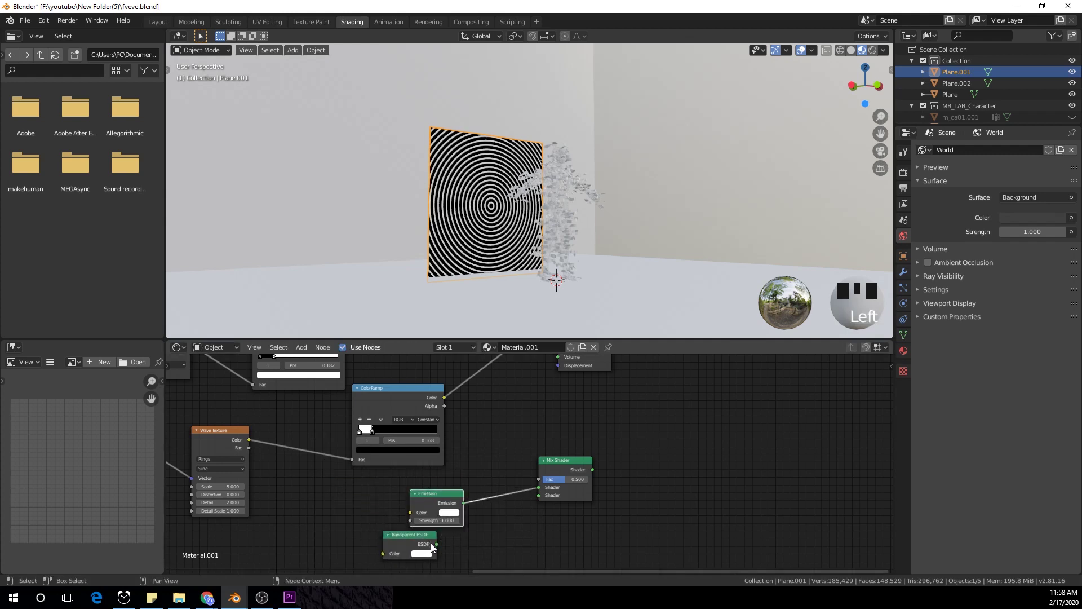
Step: Link Transparent BSDF and ColorRamp into the Mix Shader, route it to the output, and shift Material Output right
{"action": "left_click_drag", "start_coordinate": [435, 545], "coordinate": [539, 495]}
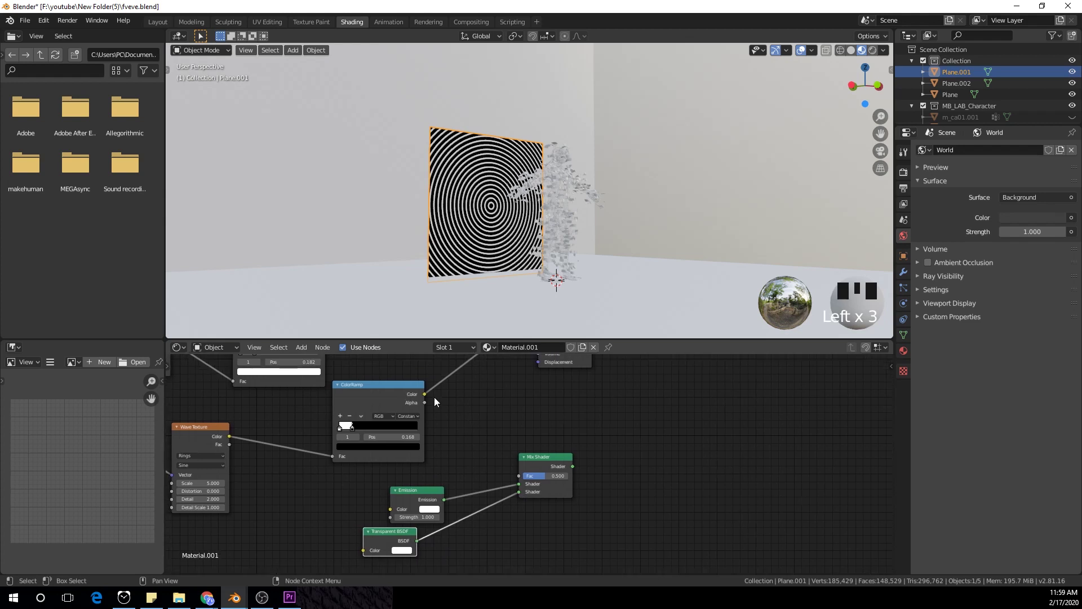
{"action": "left_click_drag", "start_coordinate": [424, 393], "coordinate": [524, 478]}
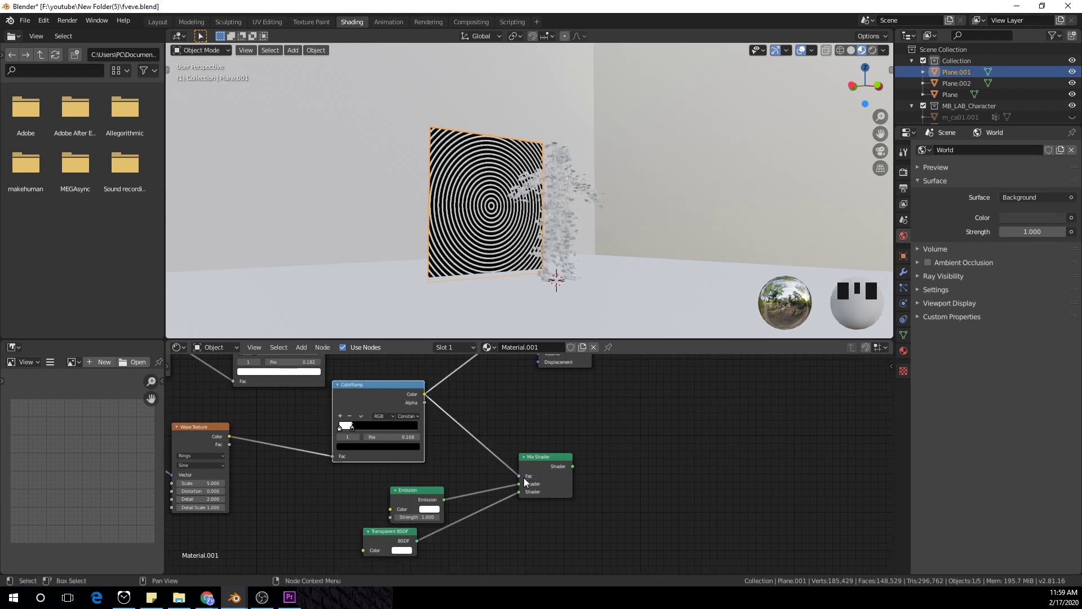
{"action": "left_click", "coordinate": [551, 462], "text": "ctrl+shift"}
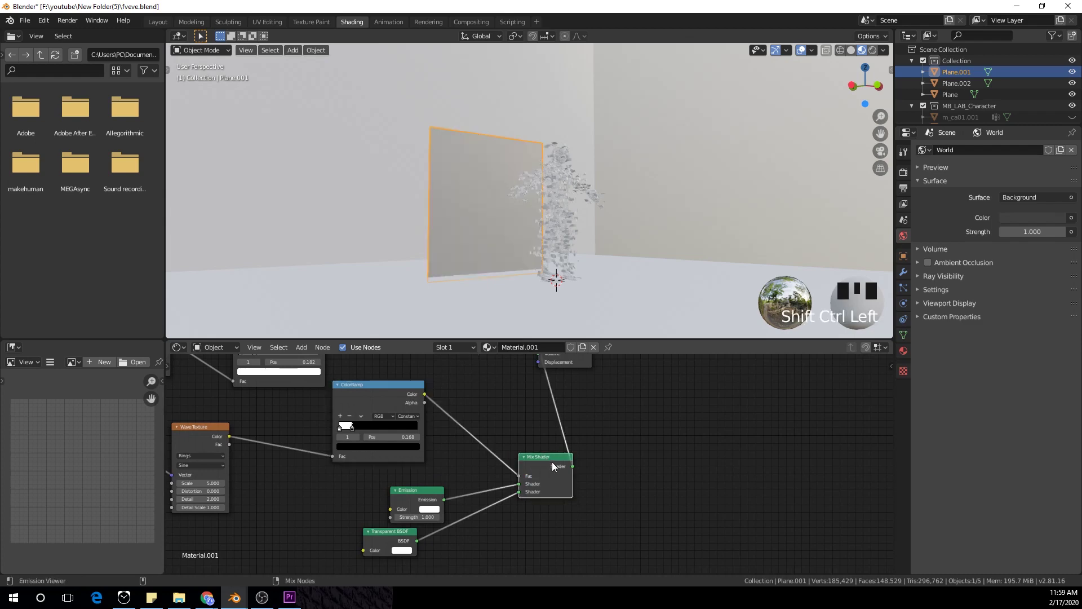
{"action": "middle_click_drag", "start_coordinate": [594, 421], "coordinate": [375, 441]}
{"action": "left_click_drag", "start_coordinate": [357, 397], "coordinate": [503, 434]}
{"action": "middle_click_drag", "start_coordinate": [359, 430], "coordinate": [447, 411]}
Step: Insert a second Mix Shader before the output, fed by Transparent BSDF and the upper ColorRamp
{"action": "key", "text": "shift+a"}
{"action": "mouse_move", "coordinate": [526, 490]}
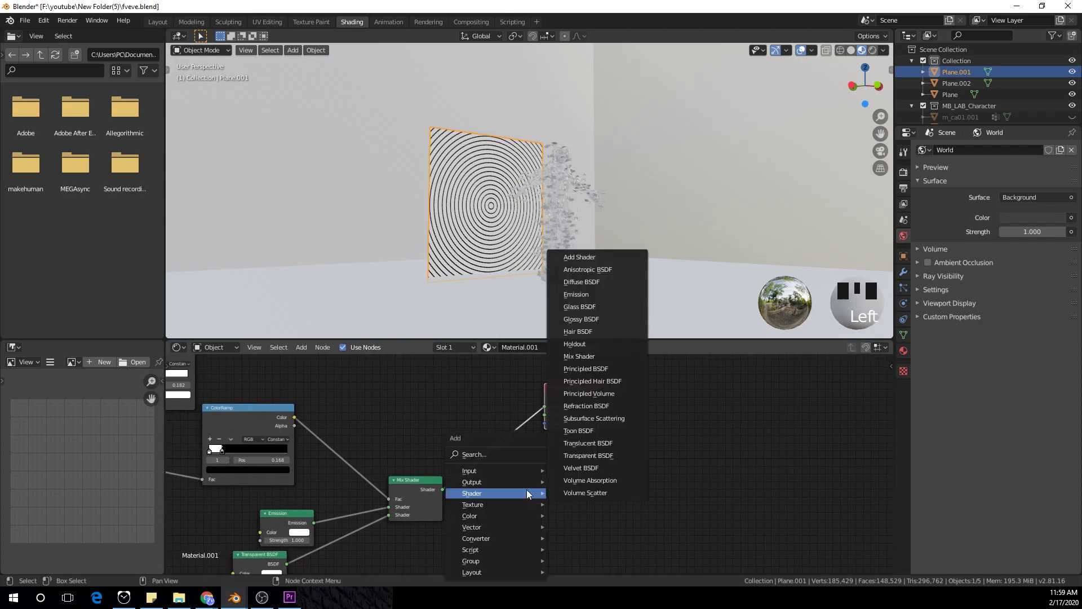
{"action": "left_click", "coordinate": [514, 455]}
{"action": "type", "text": "mix"}
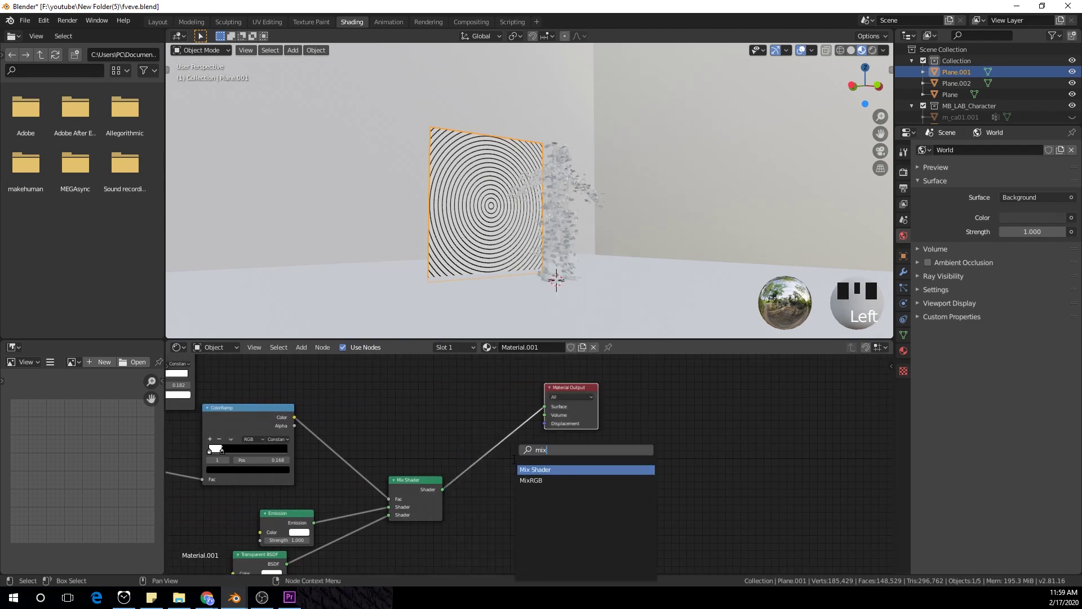
{"action": "key", "text": "Return"}
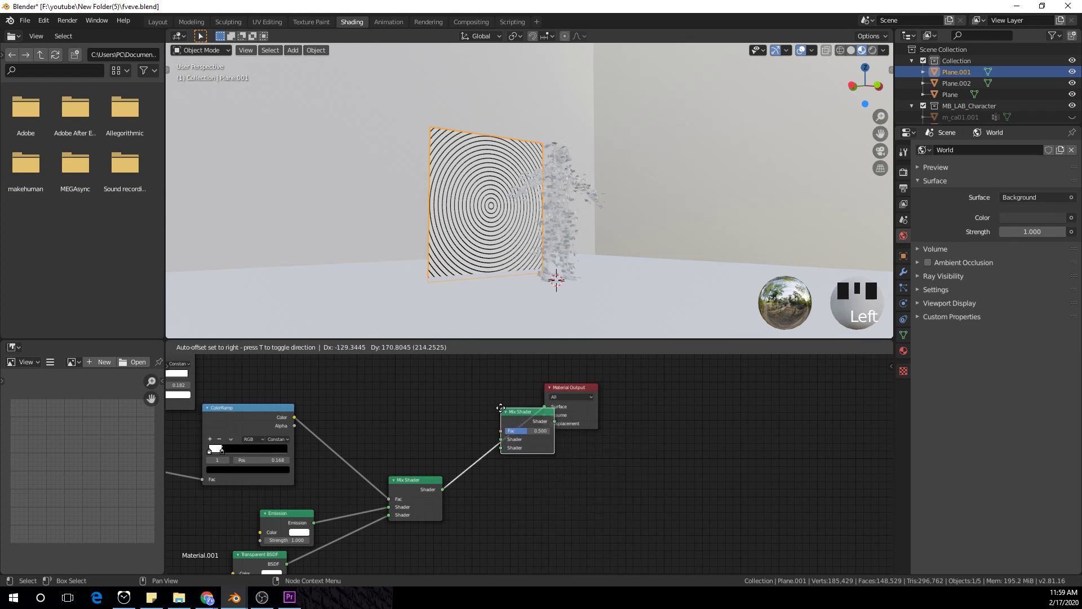
{"action": "left_click", "coordinate": [501, 443]}
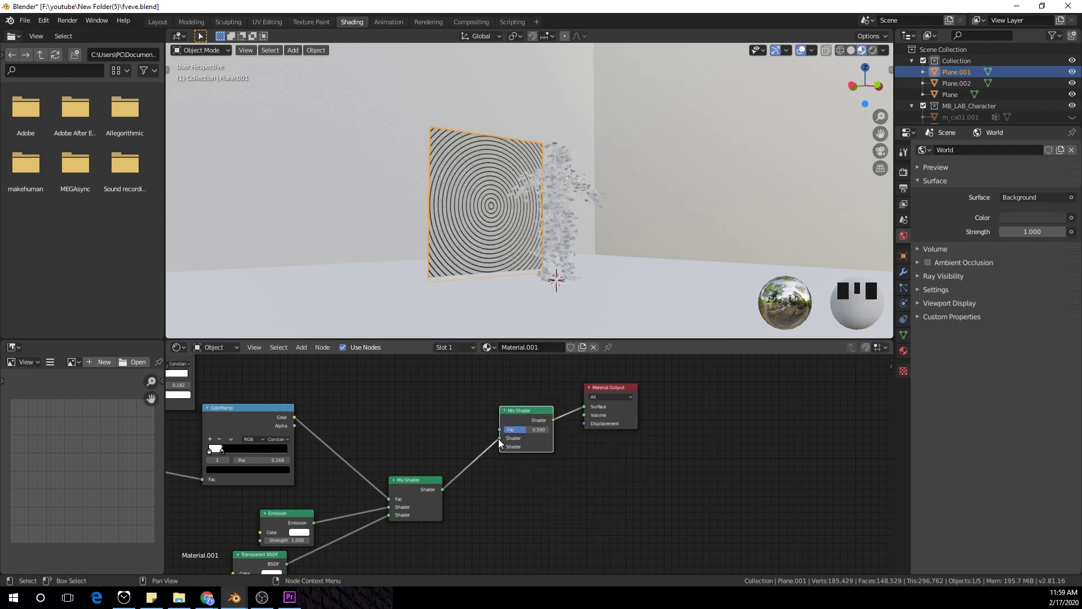
{"action": "middle_click_drag", "start_coordinate": [502, 448], "coordinate": [508, 420]}
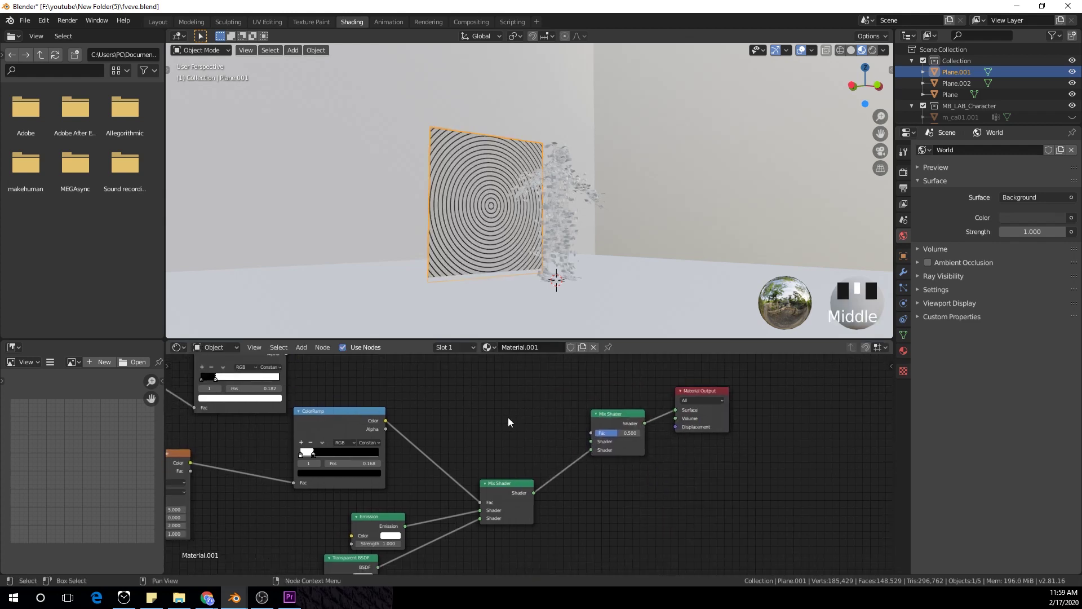
{"action": "left_click", "coordinate": [587, 440]}
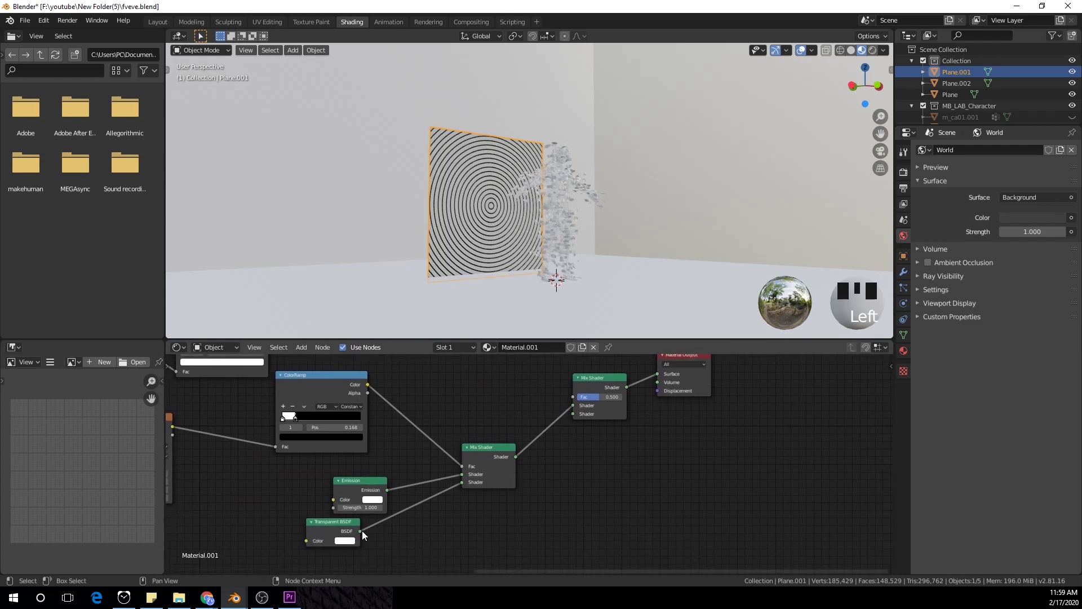
{"action": "left_click_drag", "start_coordinate": [359, 531], "coordinate": [573, 414]}
{"action": "middle_click_drag", "start_coordinate": [477, 400], "coordinate": [512, 464]}
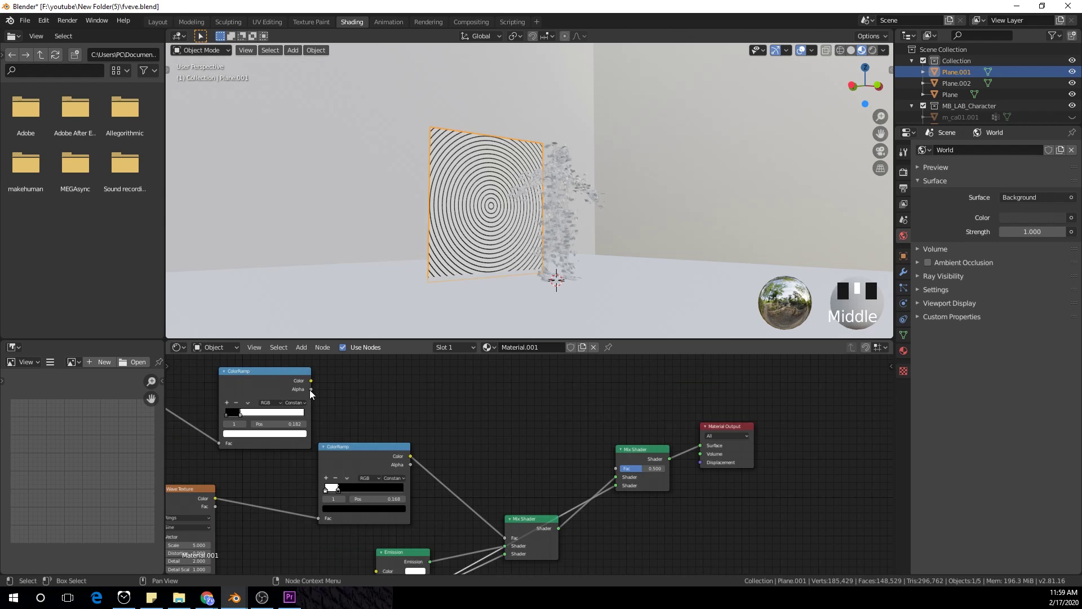
{"action": "left_click_drag", "start_coordinate": [310, 381], "coordinate": [617, 465]}
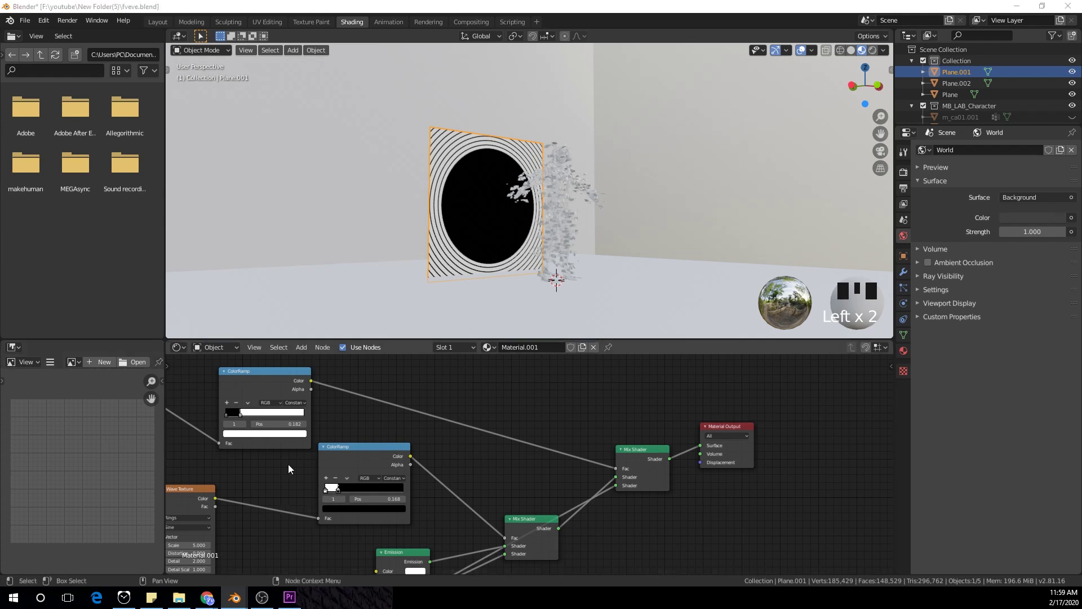
Step: Invert the upper ColorRamp's black and white and switch the viewport to Rendered shading
{"action": "left_click_drag", "start_coordinate": [228, 416], "coordinate": [239, 417]}
{"action": "left_click", "coordinate": [226, 415]}
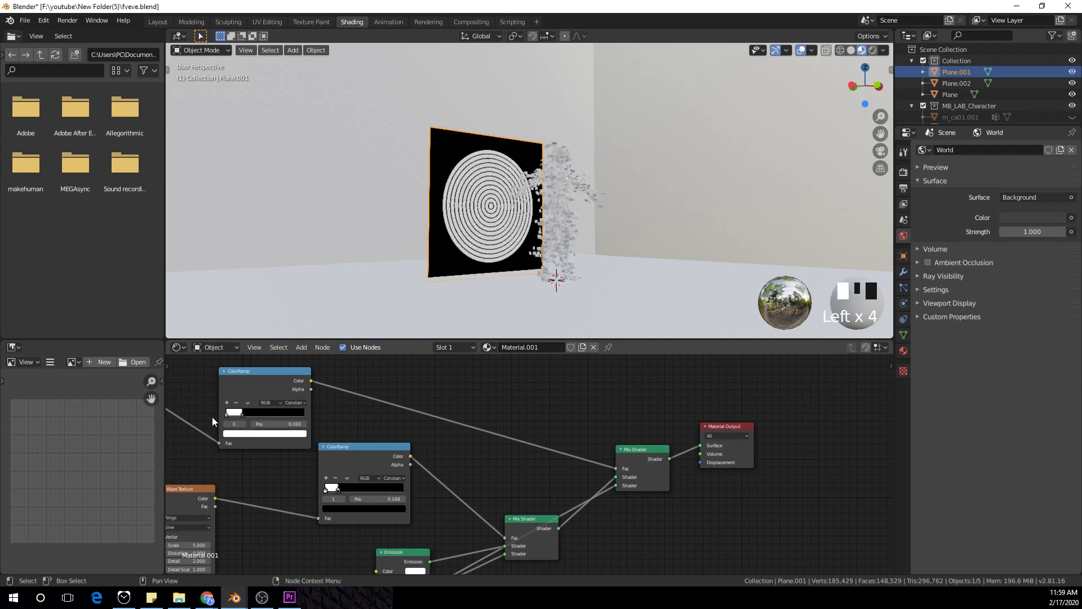
{"action": "left_click", "coordinate": [872, 51]}
{"action": "middle_click", "coordinate": [721, 215]}
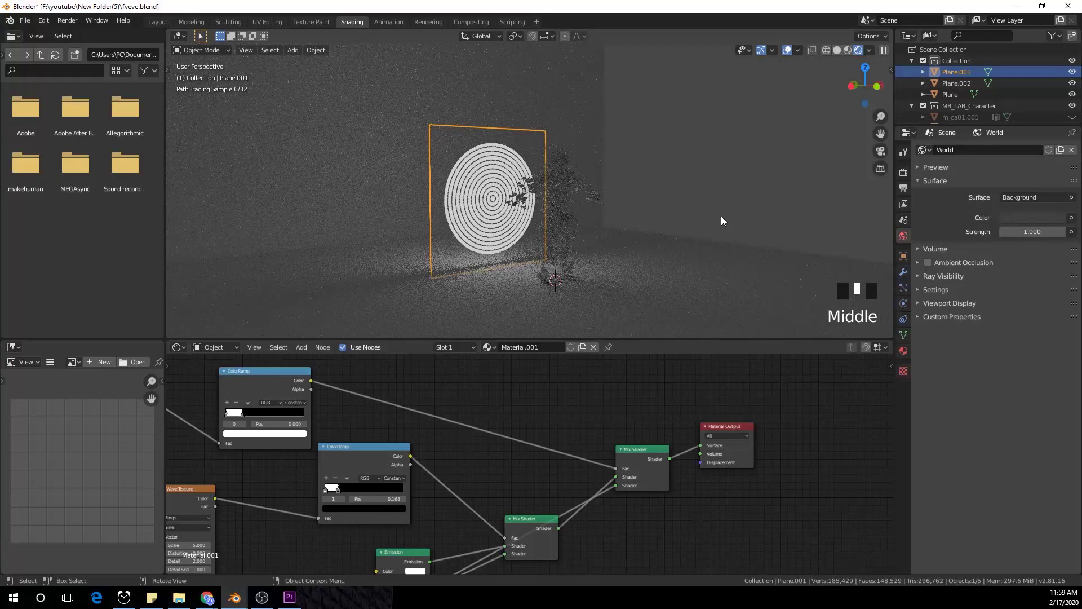
Step: Invert the lower ColorRamp, moving its ring stop to 0.062
{"action": "middle_click_drag", "start_coordinate": [477, 415], "coordinate": [495, 405]}
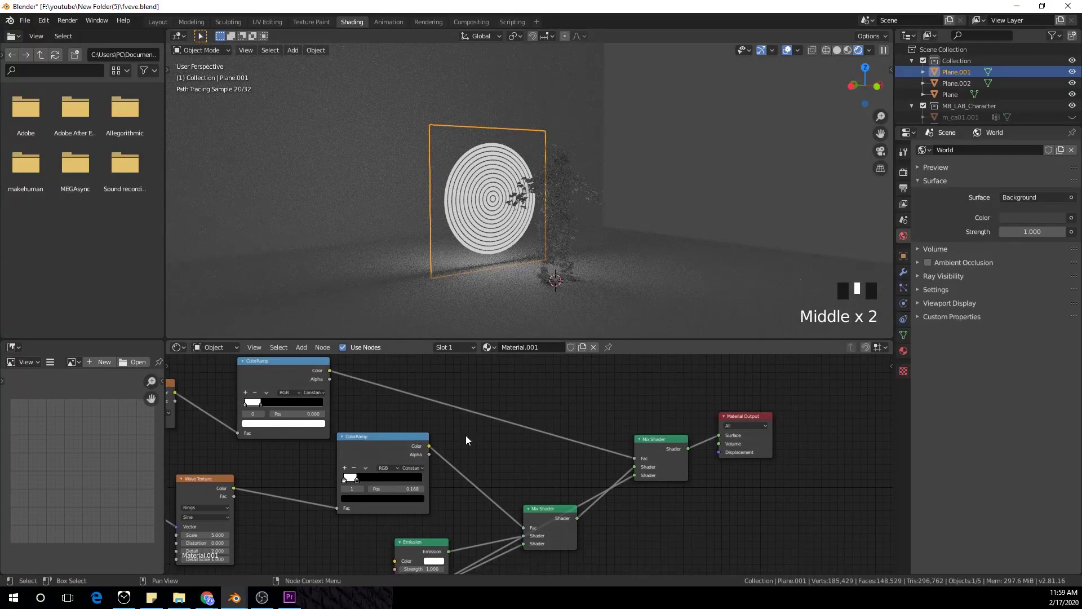
{"action": "mouse_move", "coordinate": [344, 479]}
{"action": "left_mouse_down"}
{"action": "mouse_move", "coordinate": [381, 485]}
{"action": "mouse_move", "coordinate": [351, 488]}
{"action": "left_mouse_up"}
{"action": "left_click", "coordinate": [355, 480]}
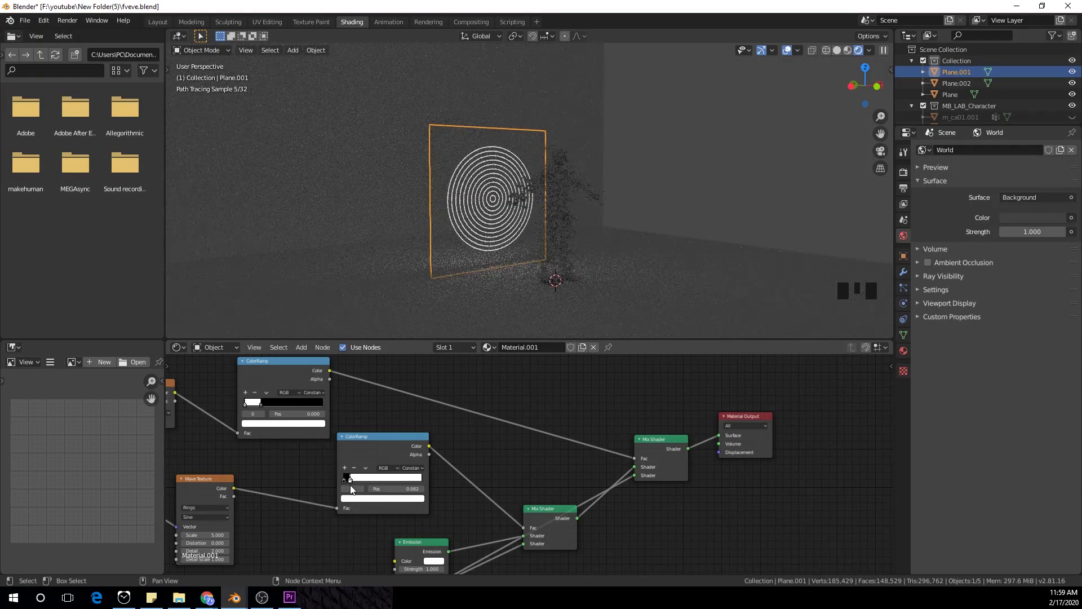
Step: Set the Wave Texture Scale to 7.2 and Distortion to 5.5, orbiting to check the wavy rings
{"action": "middle_click_drag", "start_coordinate": [409, 361], "coordinate": [481, 309]}
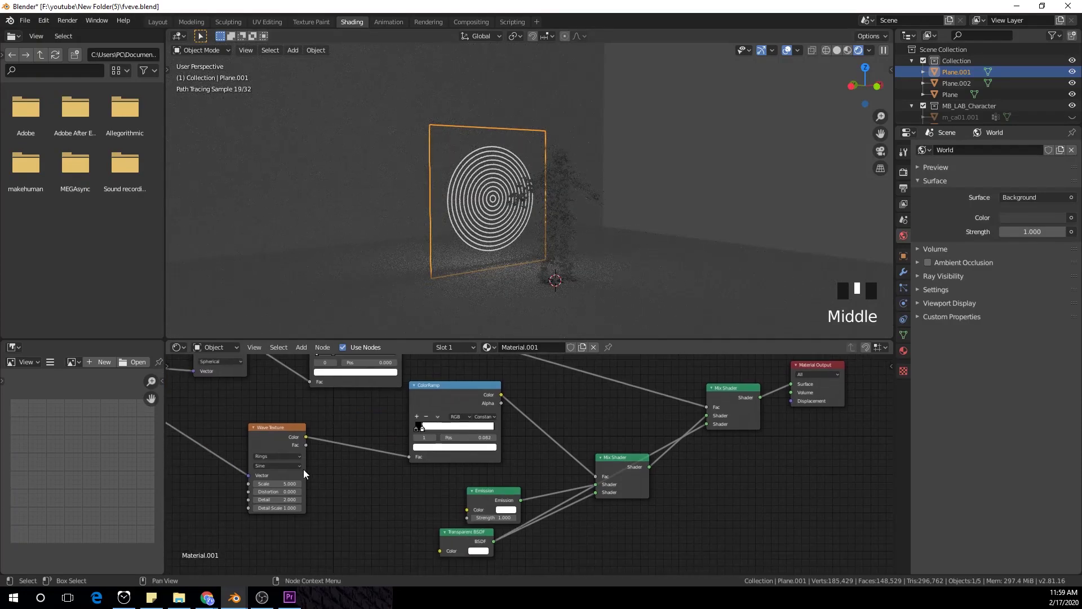
{"action": "left_click", "coordinate": [300, 484]}
{"action": "left_click_drag", "start_coordinate": [299, 483], "coordinate": [286, 499]}
{"action": "middle_click_drag", "start_coordinate": [451, 248], "coordinate": [462, 262]}
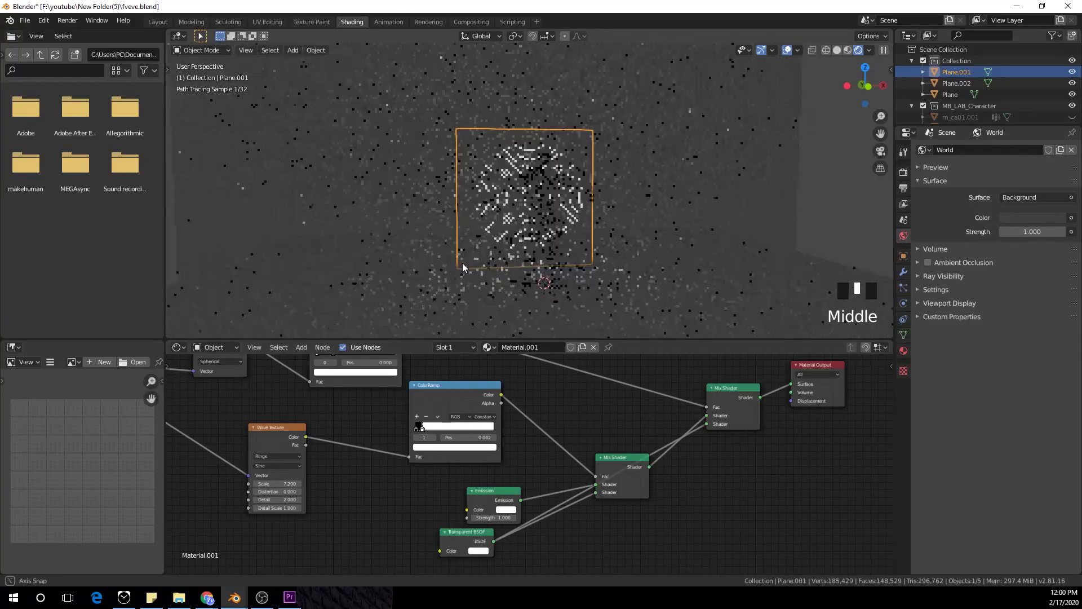
{"action": "scroll", "coordinate": [462, 263], "scroll_direction": "up", "scroll_amount": 3}
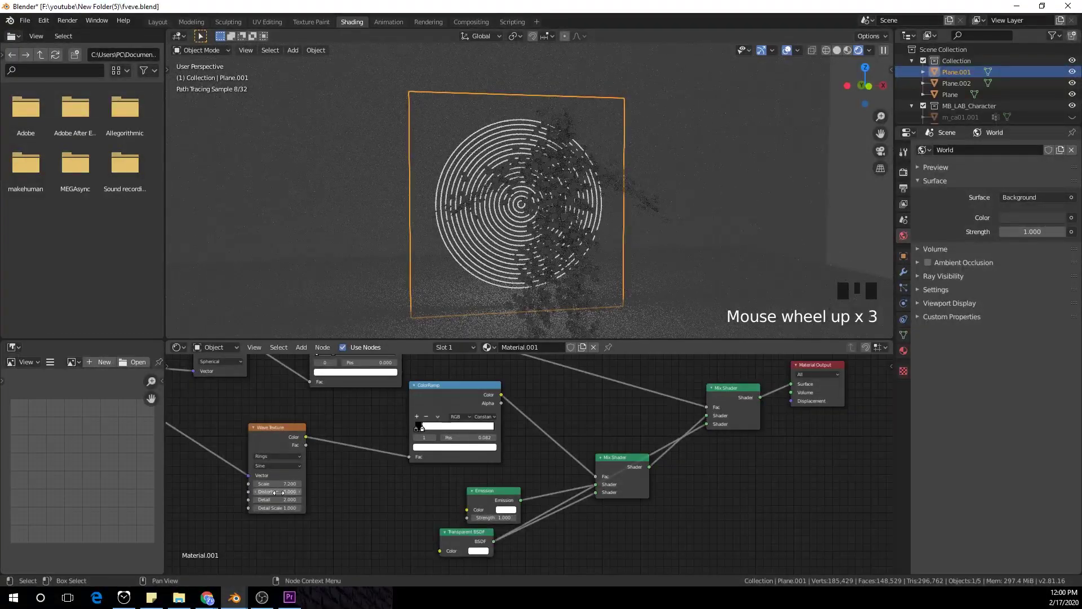
{"action": "left_click_drag", "start_coordinate": [269, 491], "coordinate": [425, 492]}
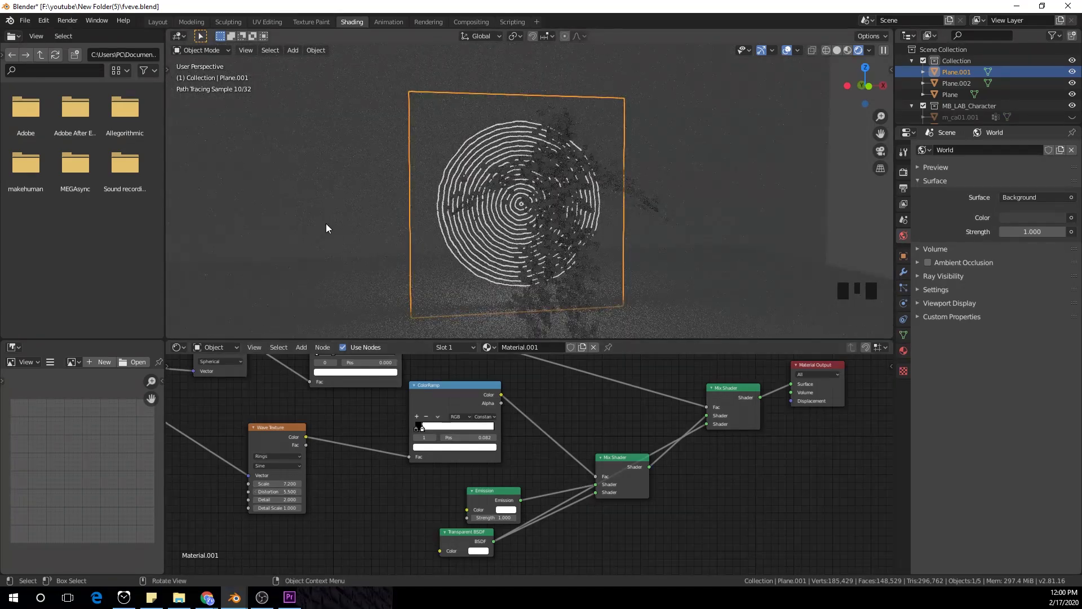
{"action": "middle_click_drag", "start_coordinate": [386, 235], "coordinate": [430, 271]}
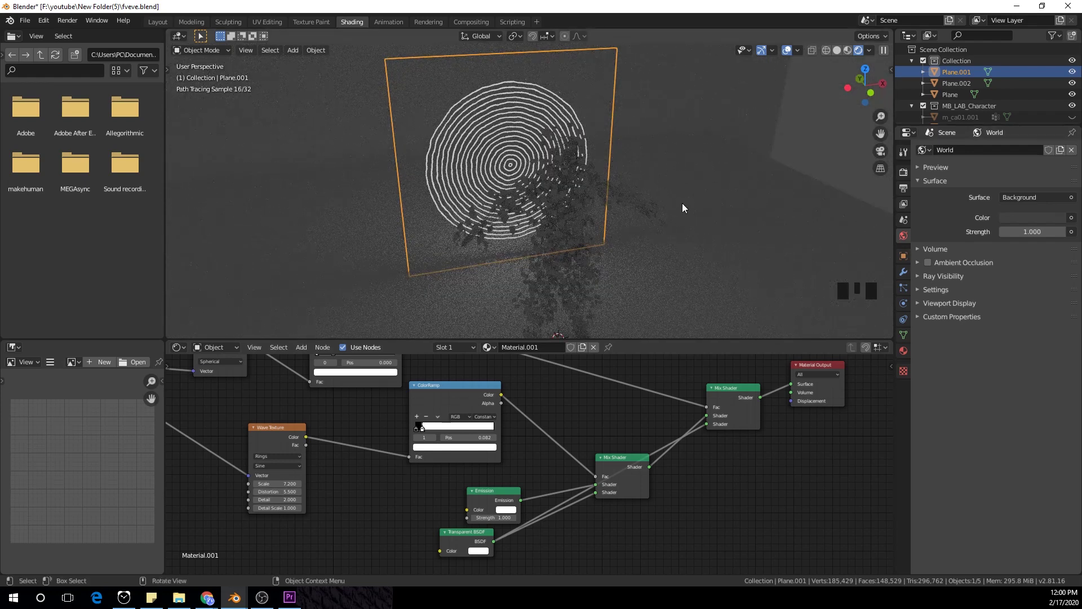
Step: Save fveve.blend, set the World colour to black, and switch to front view
{"action": "key", "text": "ctrl+s"}
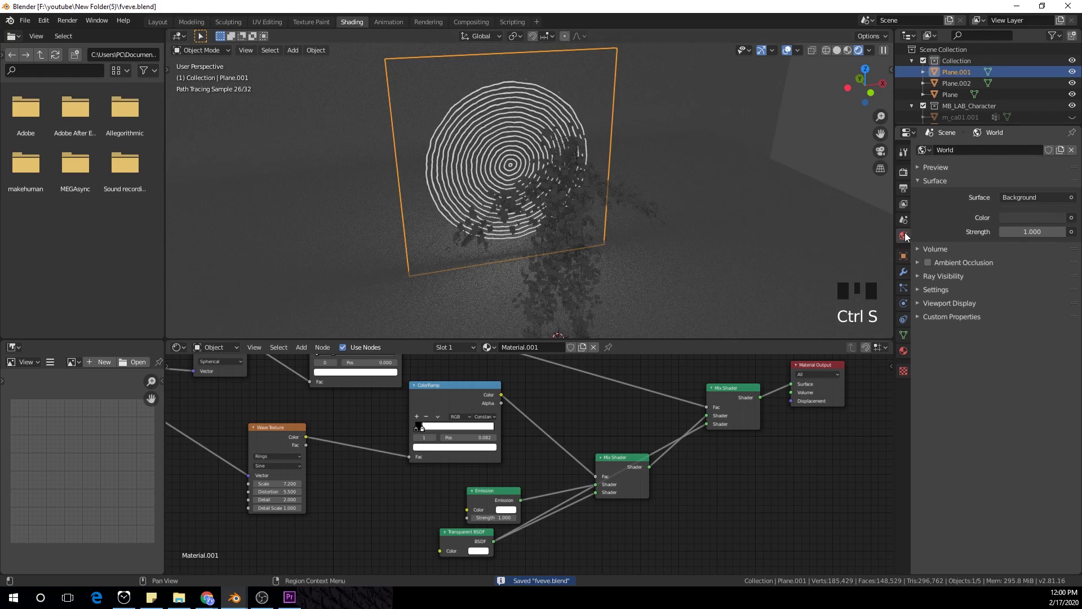
{"action": "double_click", "coordinate": [1026, 221]}
{"action": "left_click_drag", "start_coordinate": [1060, 73], "coordinate": [1060, 138]}
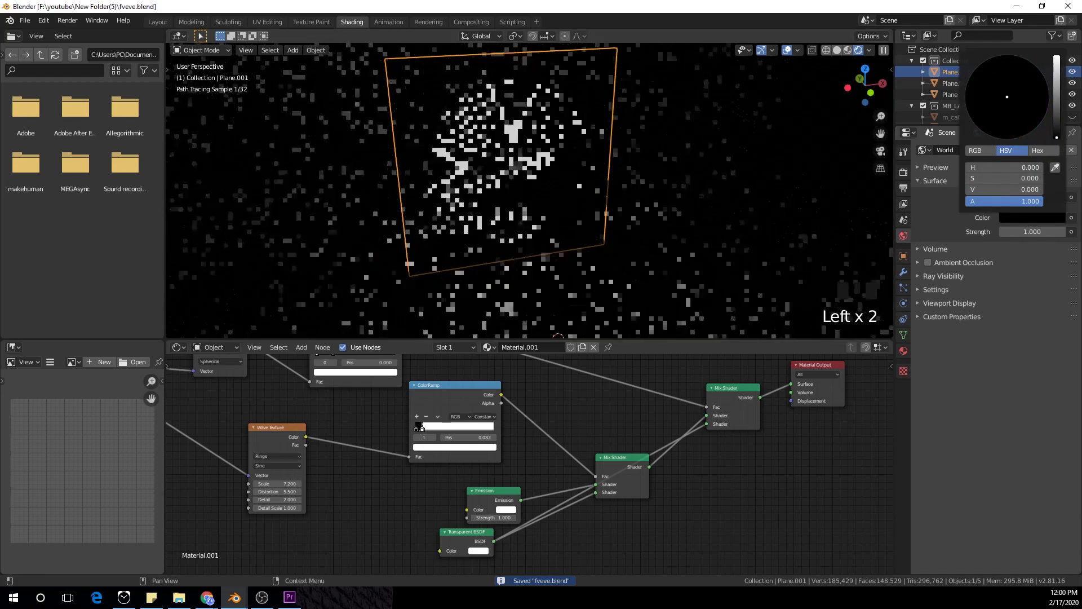
{"action": "middle_click_drag", "start_coordinate": [679, 178], "coordinate": [661, 159]}
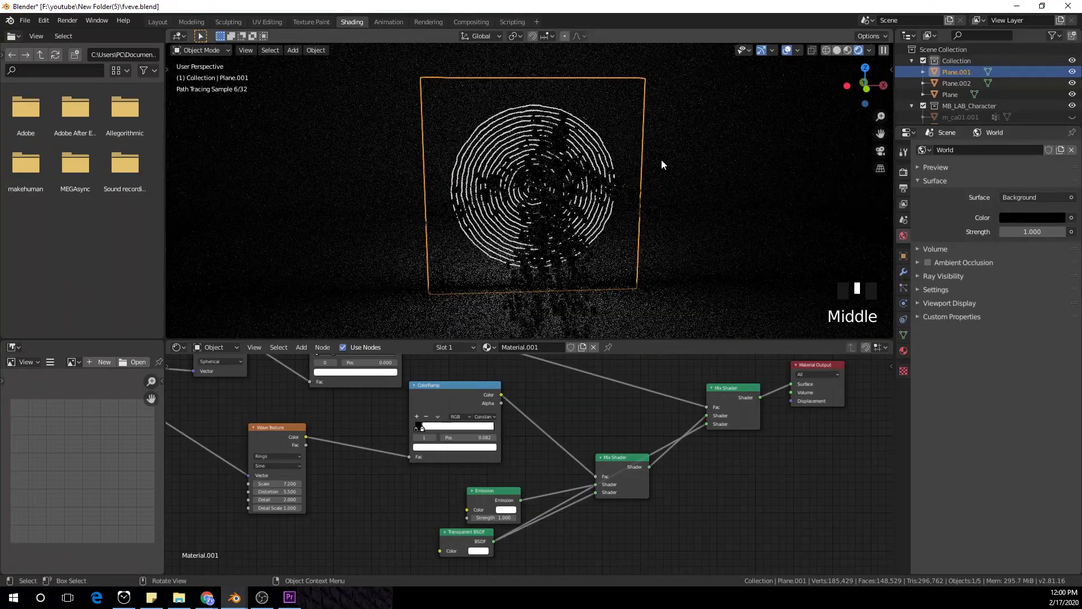
{"action": "key", "text": "KP_1"}
{"action": "scroll", "coordinate": [661, 159], "scroll_direction": "down", "scroll_amount": 3}
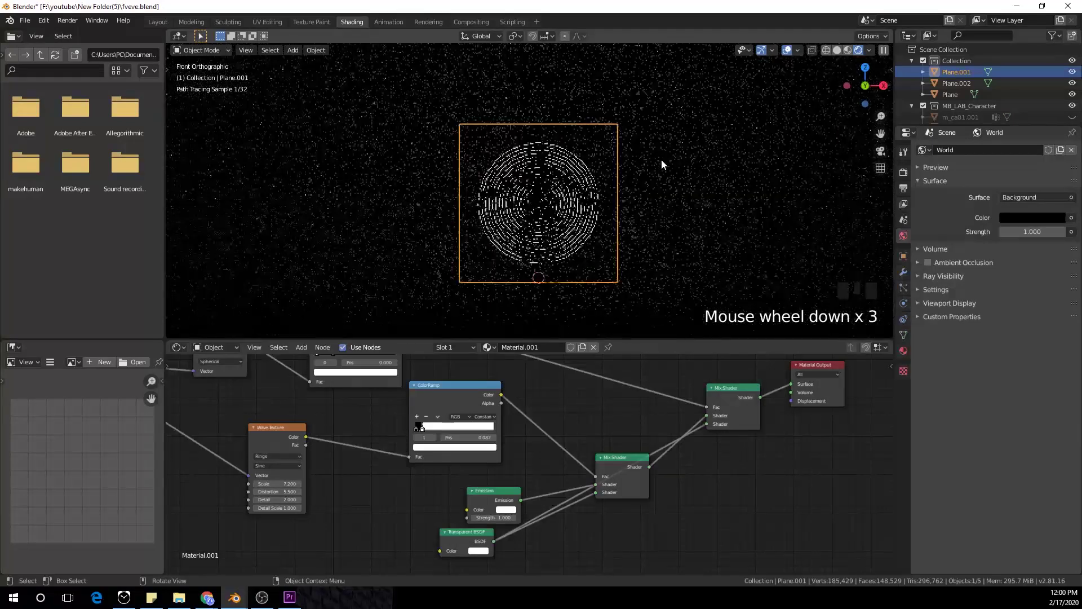
{"action": "key", "text": "shift+a"}
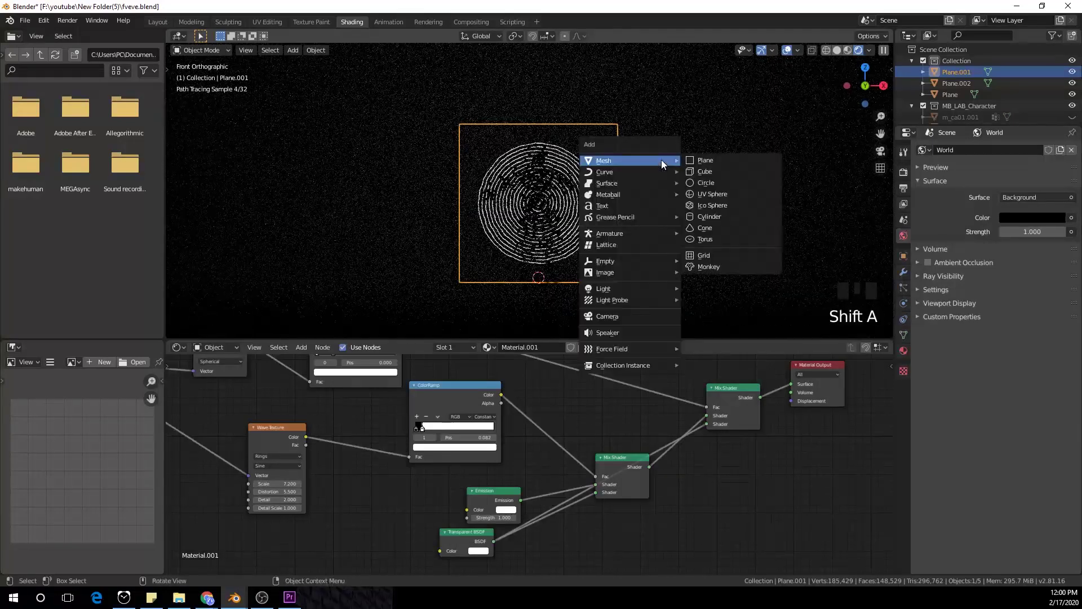
Step: Add a camera aligned to the current view and shift it 2.083 m along global Y
{"action": "left_click", "coordinate": [638, 316]}
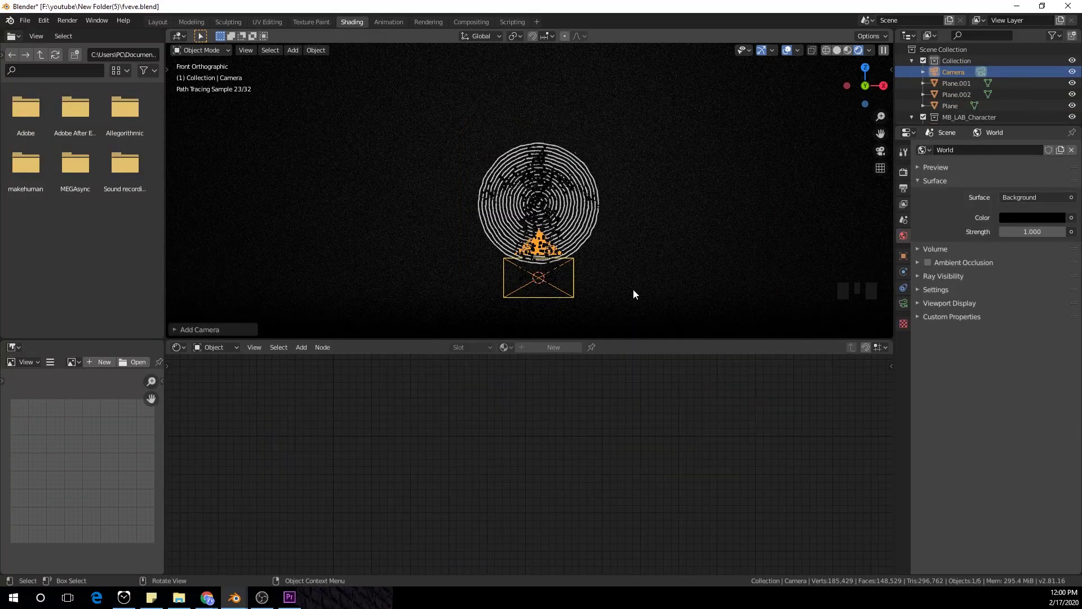
{"action": "key", "text": "ctrl+alt+KP_0"}
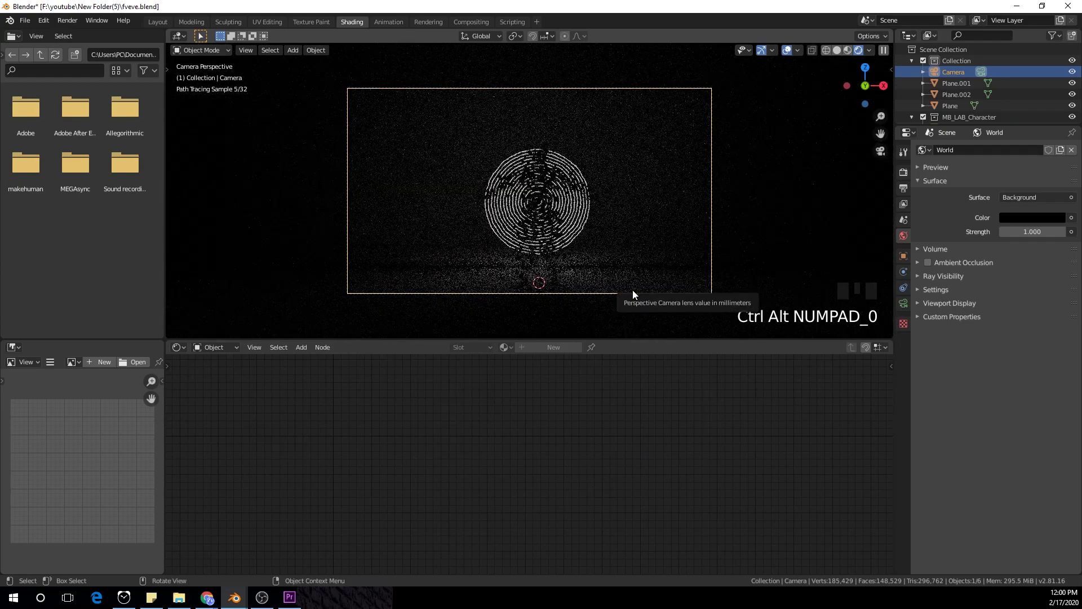
{"action": "key", "text": "g"}
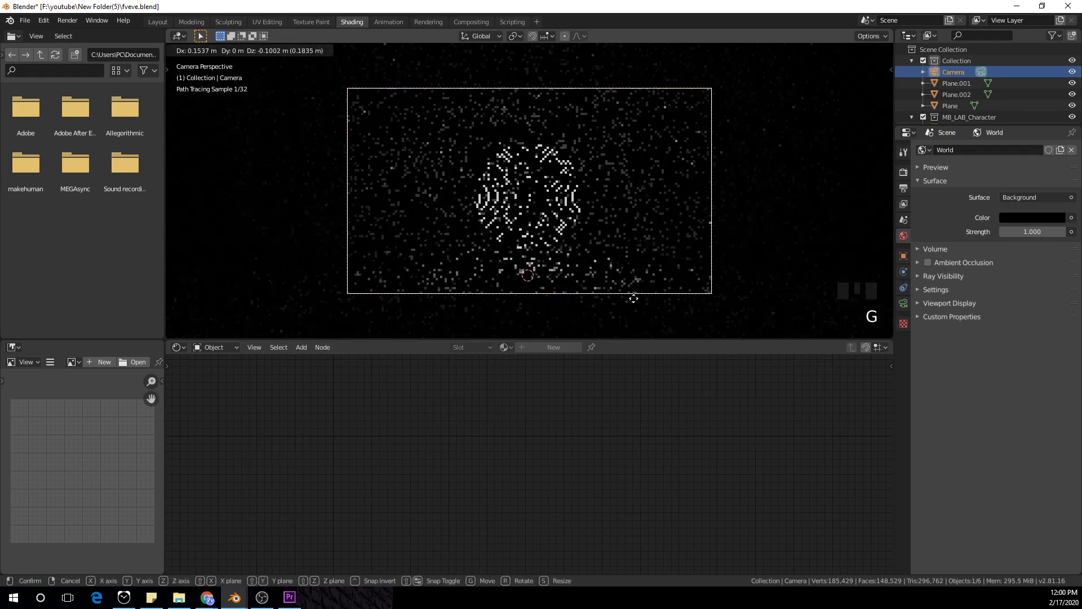
{"action": "left_click", "coordinate": [633, 305]}
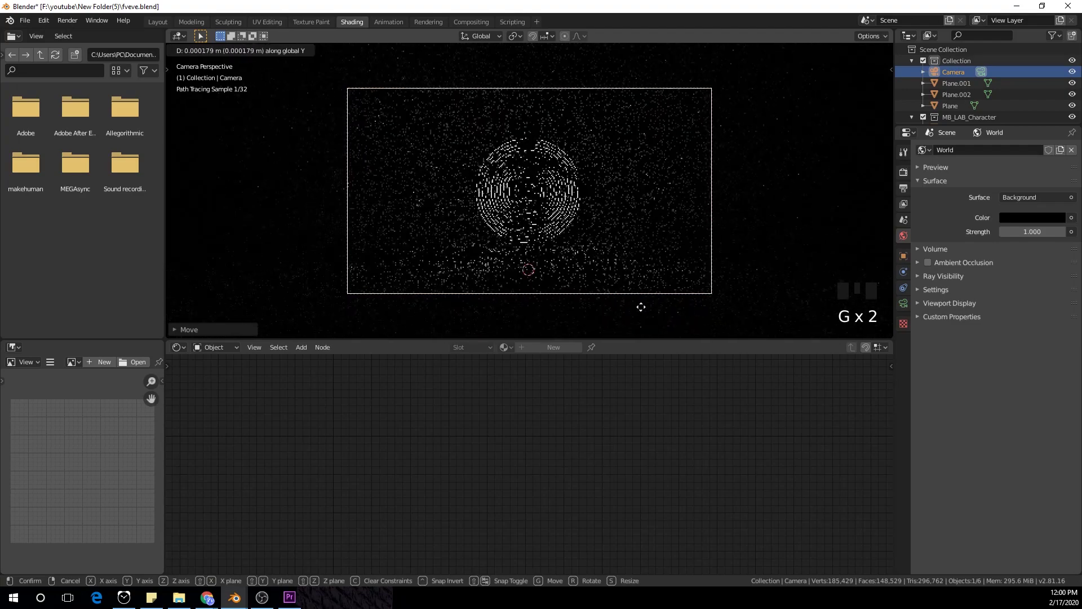
{"action": "left_click", "coordinate": [657, 73]}
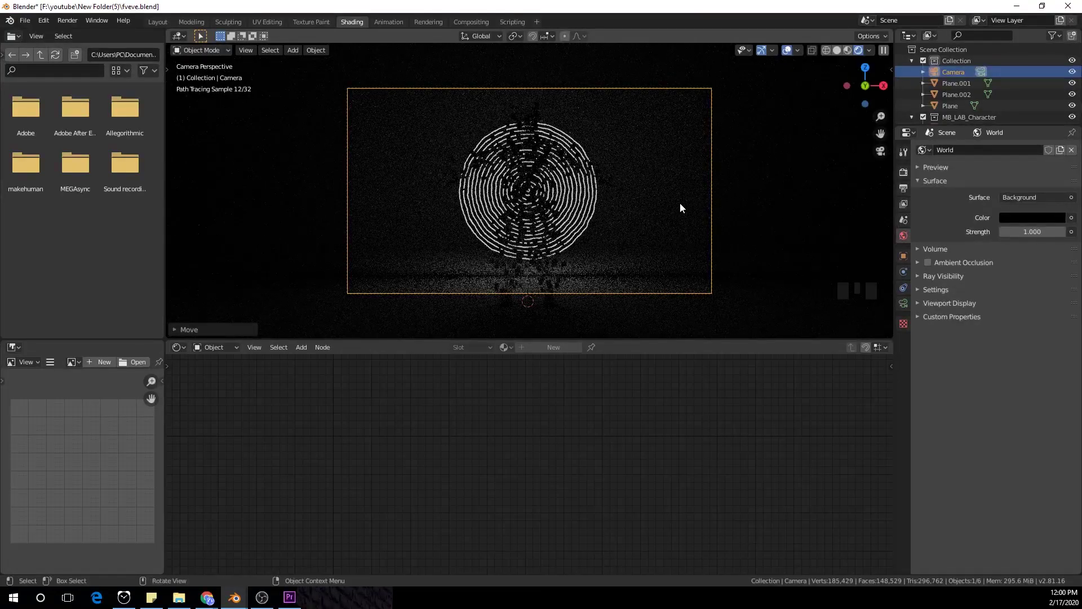
{"action": "mouse_move", "coordinate": [559, 153]}
{"action": "middle_mouse_down"}
{"action": "mouse_move", "coordinate": [484, 159]}
{"action": "mouse_move", "coordinate": [520, 174]}
{"action": "mouse_move", "coordinate": [597, 169]}
{"action": "middle_mouse_up"}
{"action": "scroll", "coordinate": [580, 165], "scroll_direction": "down", "scroll_amount": 3}
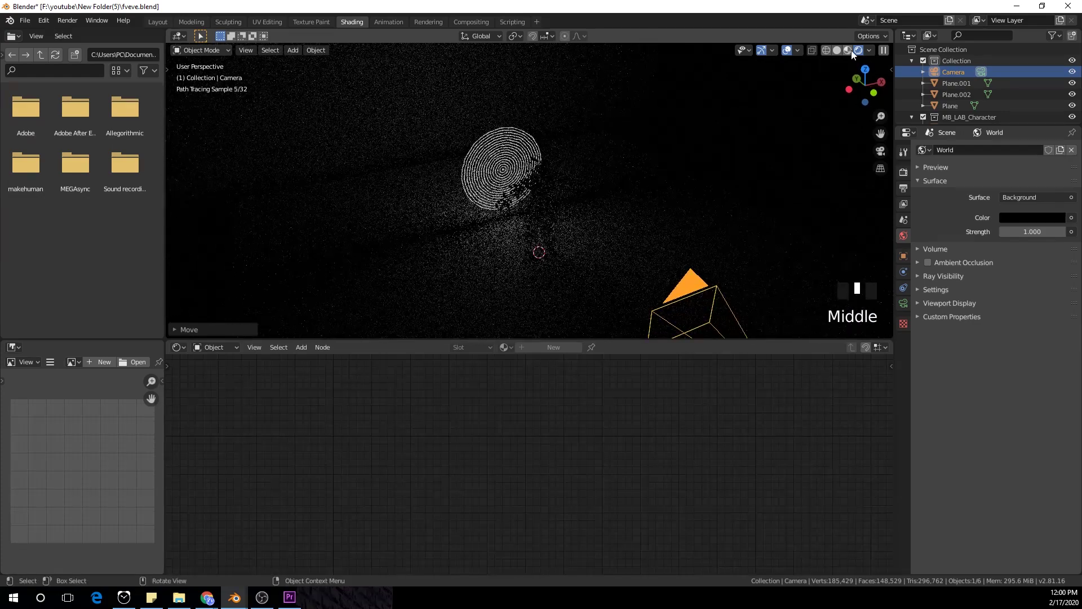
Step: In Material Preview shading, add a Spot light and view the scene from the front
{"action": "left_click", "coordinate": [849, 49]}
{"action": "key", "text": "shift+a"}
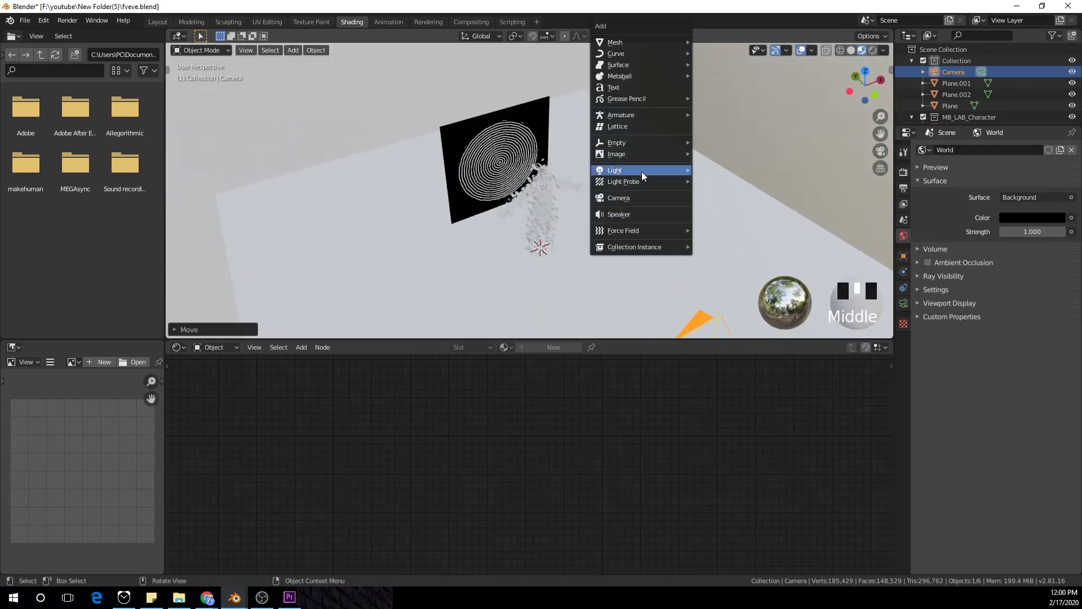
{"action": "mouse_move", "coordinate": [656, 170]}
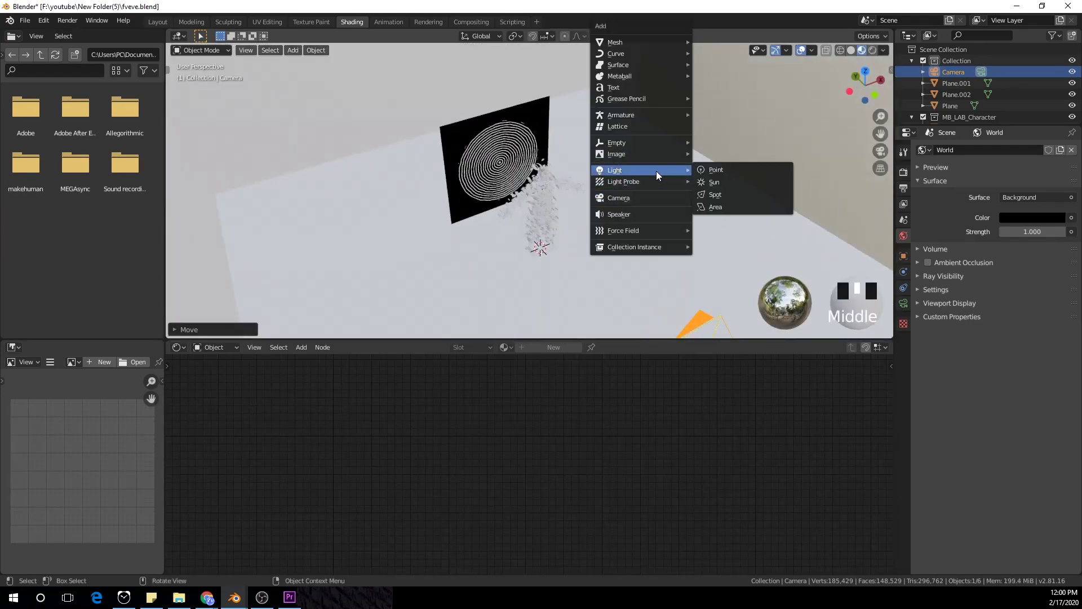
{"action": "left_click", "coordinate": [715, 194]}
{"action": "middle_click_drag", "start_coordinate": [634, 187], "coordinate": [704, 162]}
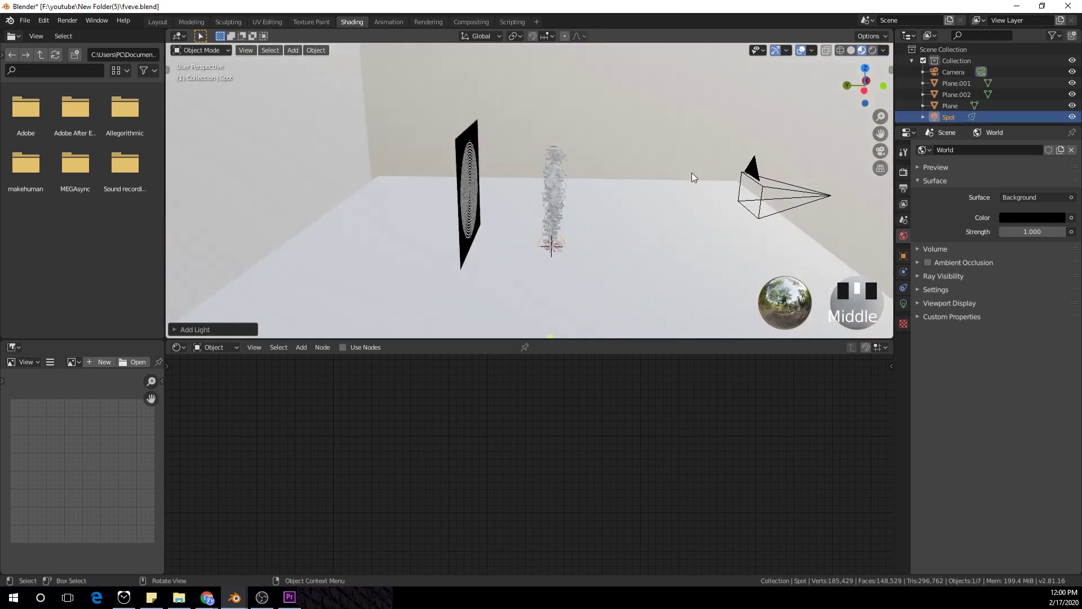
{"action": "key", "text": "KP_7"}
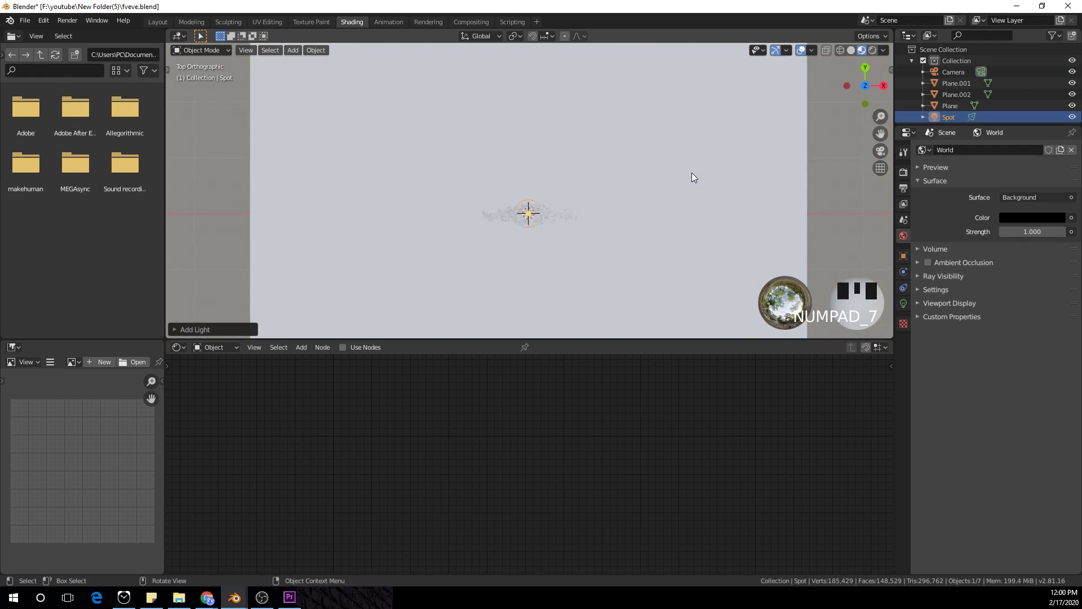
{"action": "key", "text": "KP_1"}
Step: Raise the spot light, rotate it 90° about Y, and move it to the body's right
{"action": "key", "text": "g"}
{"action": "key", "text": "z"}
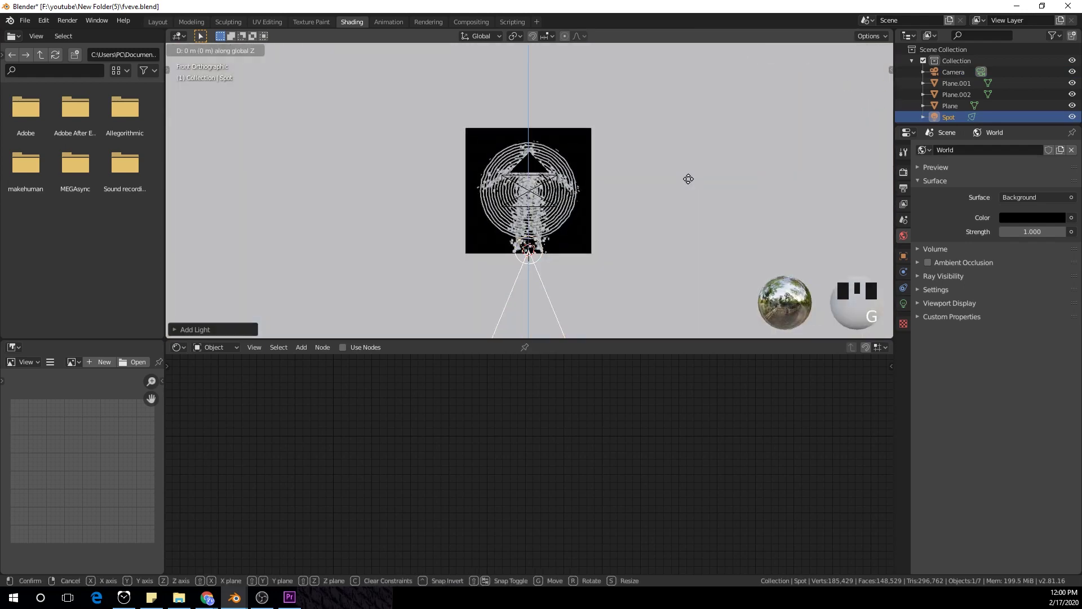
{"action": "left_click", "coordinate": [677, 260]}
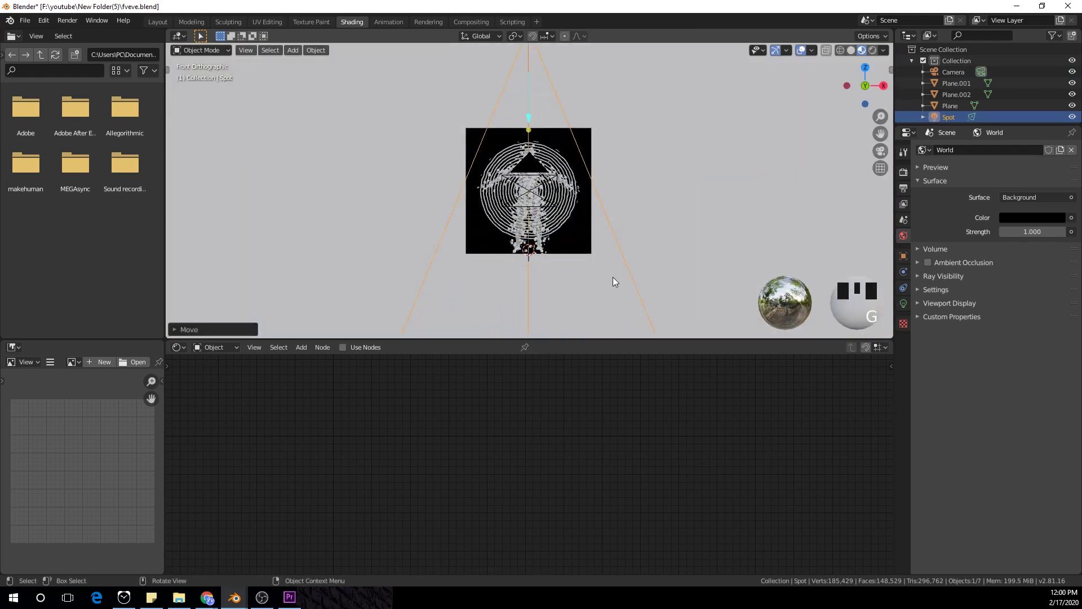
{"action": "key", "text": "r"}
{"action": "key", "text": "x"}
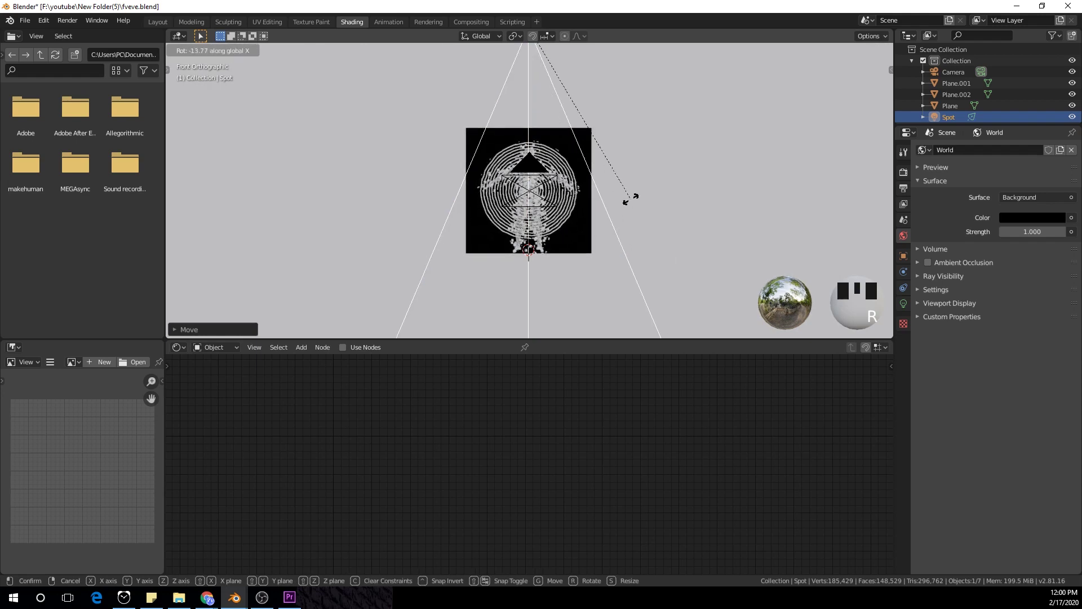
{"action": "right_click", "coordinate": [627, 215]}
{"action": "type", "text": "ry90"}
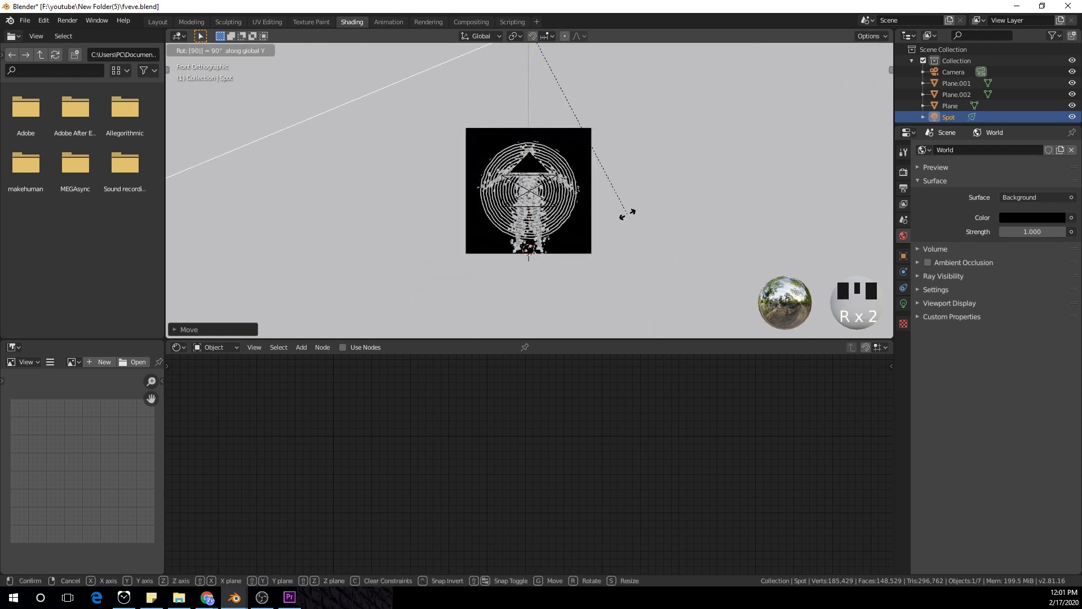
{"action": "key", "text": "Return"}
{"action": "scroll", "coordinate": [627, 214], "scroll_direction": "down", "scroll_amount": 4}
{"action": "key", "text": "g"}
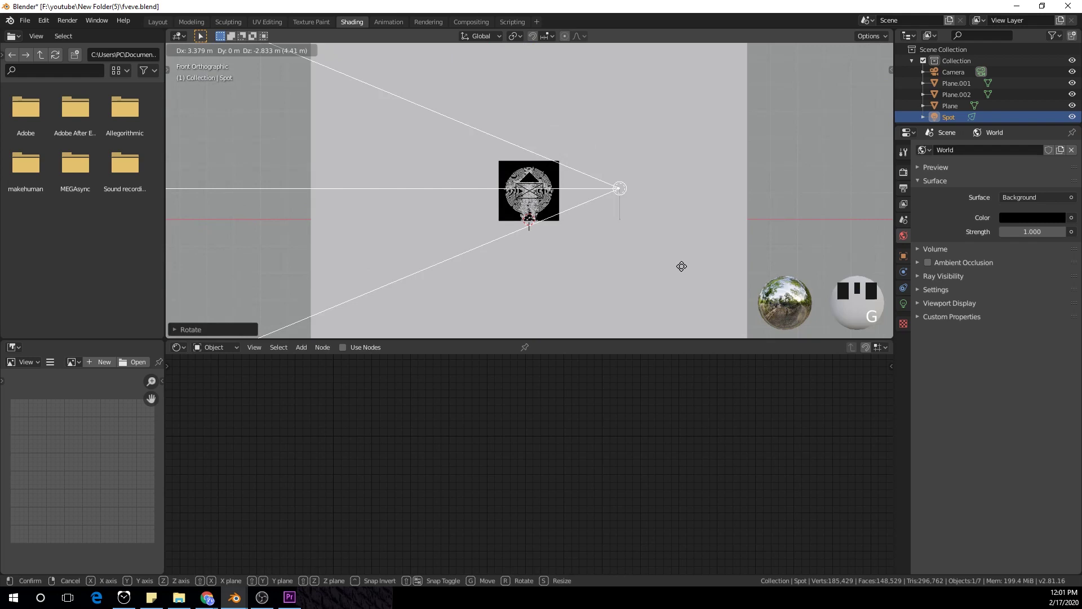
{"action": "left_click", "coordinate": [698, 271]}
{"action": "middle_click_drag", "start_coordinate": [698, 270], "coordinate": [619, 294]}
Step: Narrow the spot light's Spot Size to about 20°
{"action": "scroll", "coordinate": [637, 303], "scroll_direction": "up", "scroll_amount": 2}
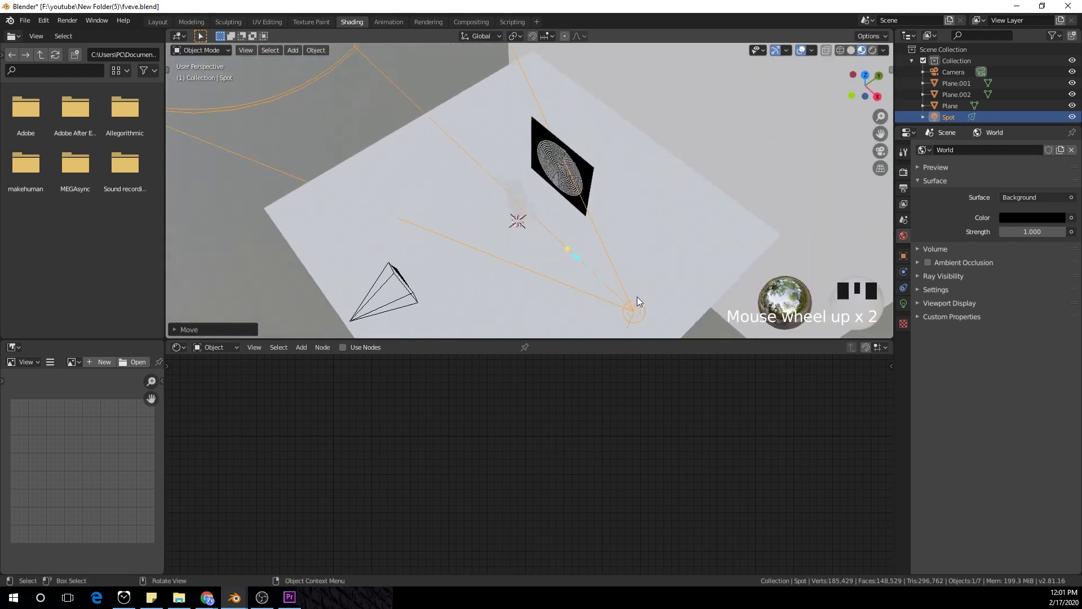
{"action": "left_click", "coordinate": [903, 304]}
{"action": "left_click_drag", "start_coordinate": [1037, 345], "coordinate": [1005, 345]}
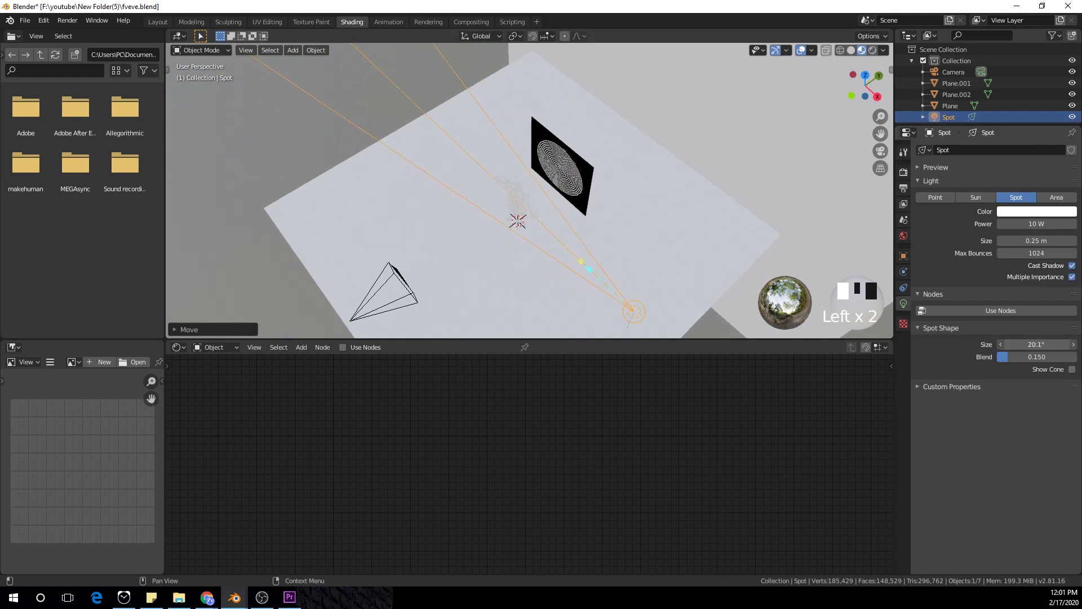
{"action": "left_click", "coordinate": [1032, 343]}
{"action": "type", "text": "19.5d"}
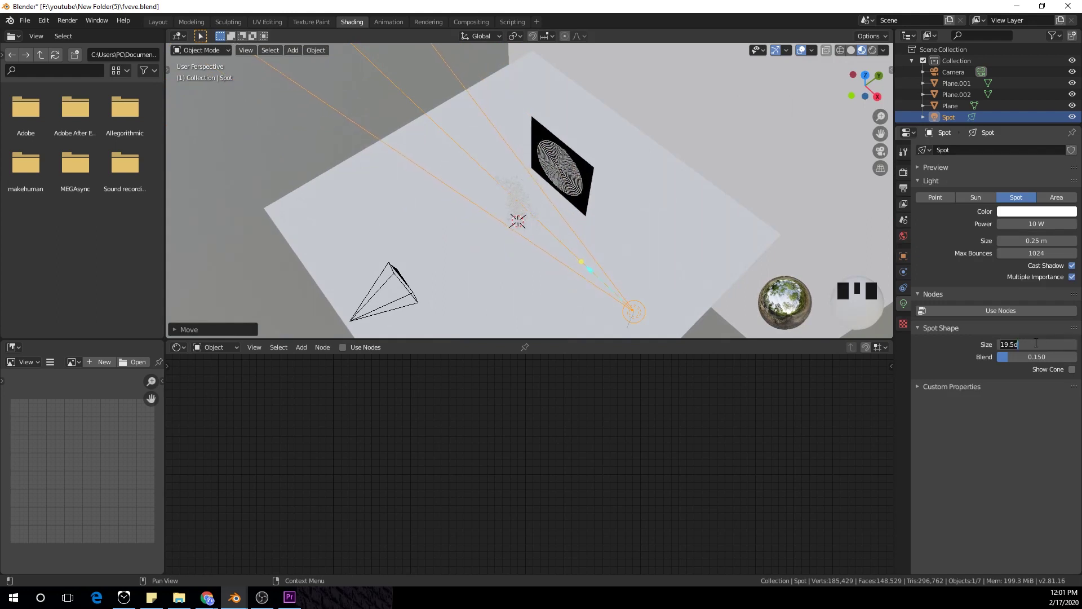
{"action": "left_click", "coordinate": [1035, 343]}
{"action": "middle_click_drag", "start_coordinate": [704, 276], "coordinate": [678, 199]}
Step: Make the spot light orange-red and set its power to 1000 W
{"action": "left_click", "coordinate": [1001, 211]}
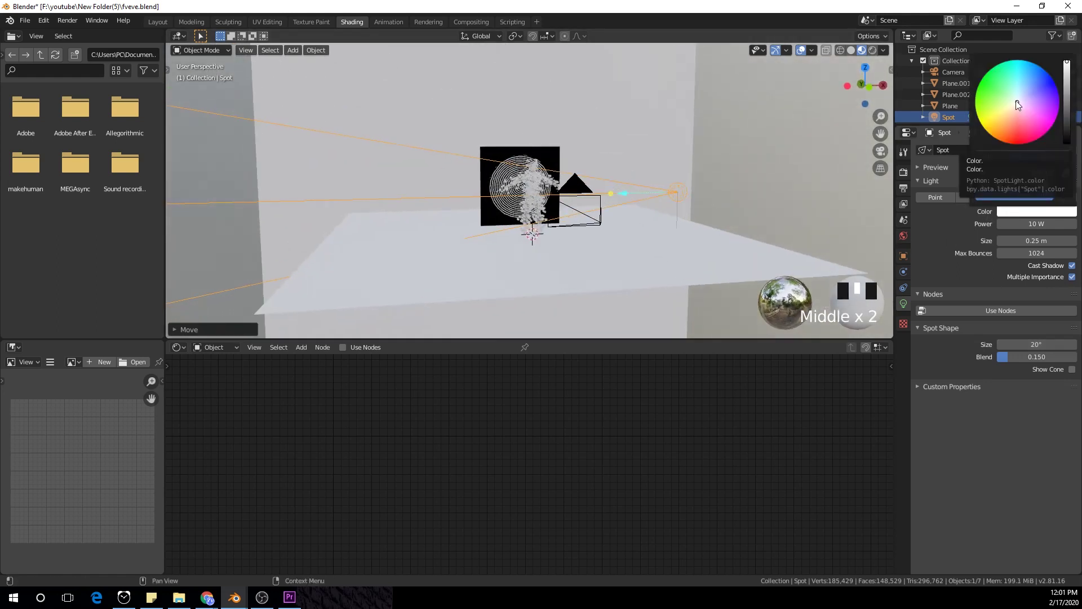
{"action": "left_click", "coordinate": [1001, 135]}
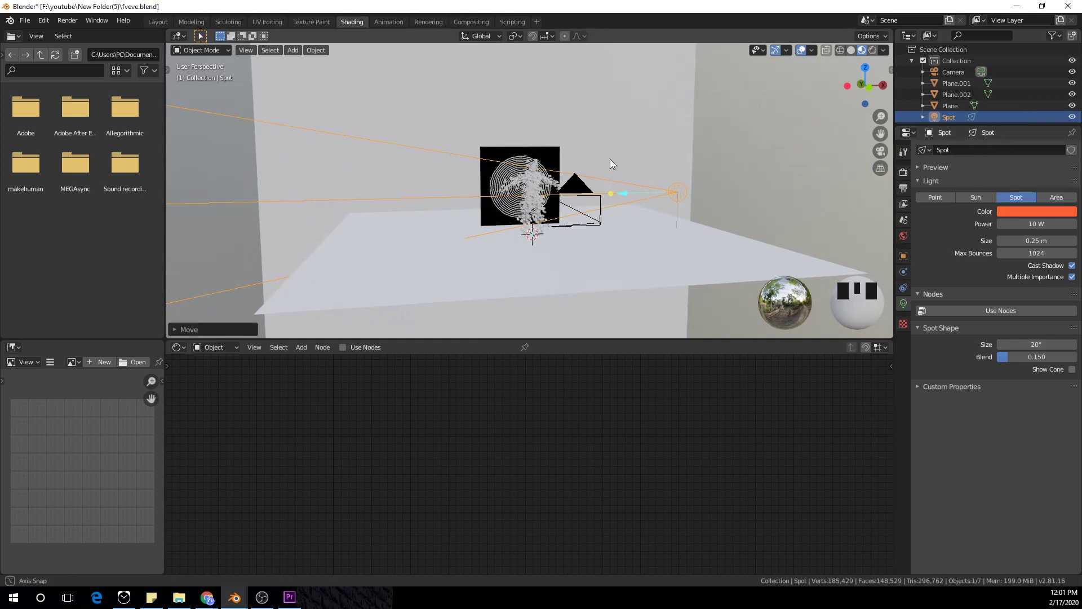
{"action": "middle_click_drag", "start_coordinate": [610, 158], "coordinate": [606, 212]}
{"action": "left_click", "coordinate": [1025, 224]}
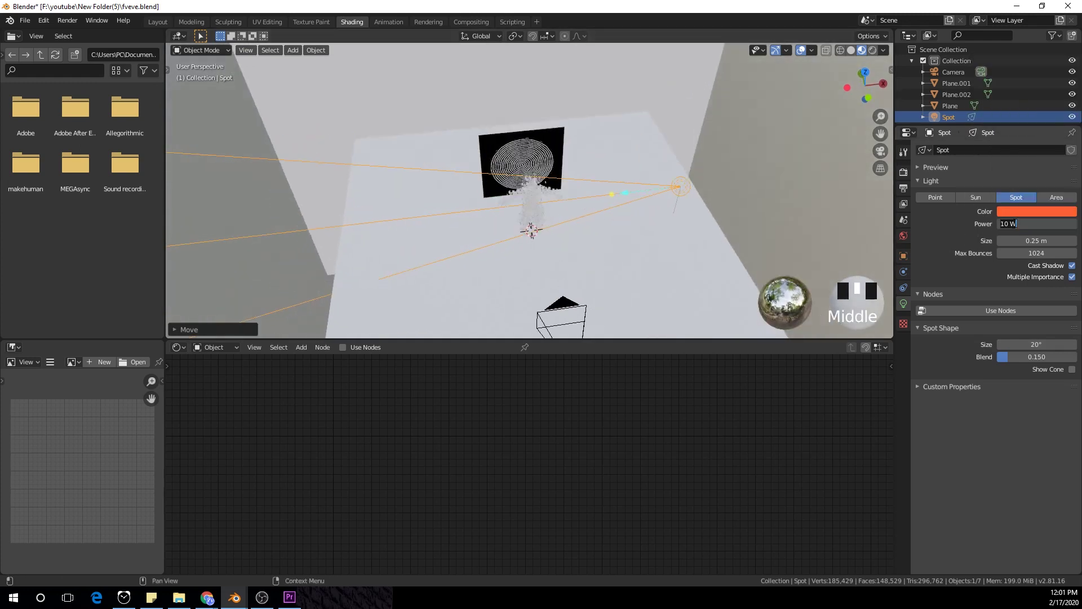
{"action": "type", "text": "1000"}
{"action": "key", "text": "KP_Enter"}
Step: Set the Cycles render device to GPU Compute
{"action": "left_click", "coordinate": [903, 172]}
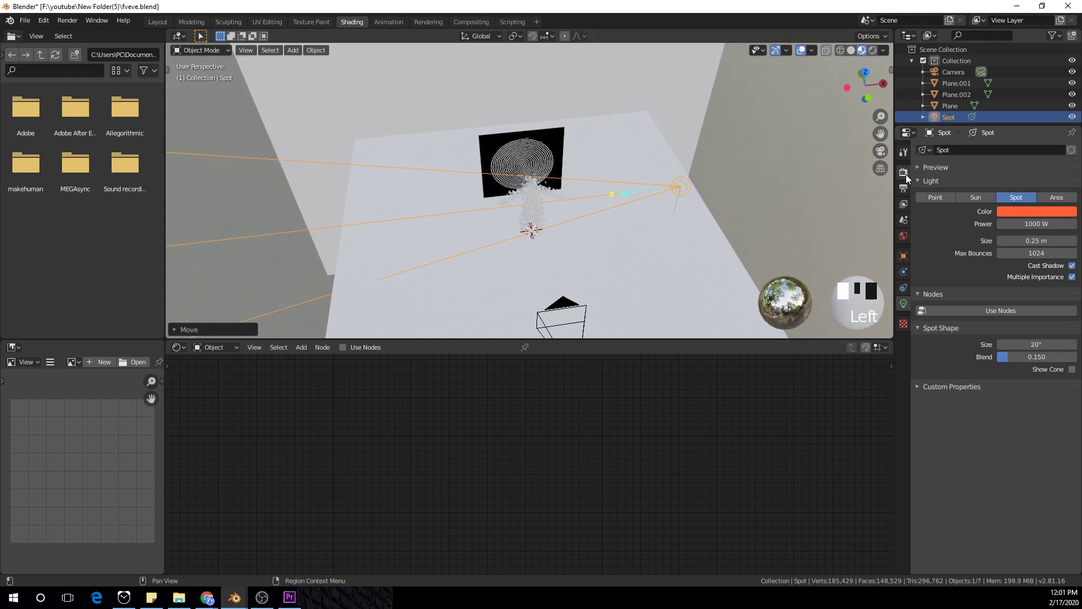
{"action": "left_click", "coordinate": [1035, 176]}
{"action": "left_click", "coordinate": [1033, 203]}
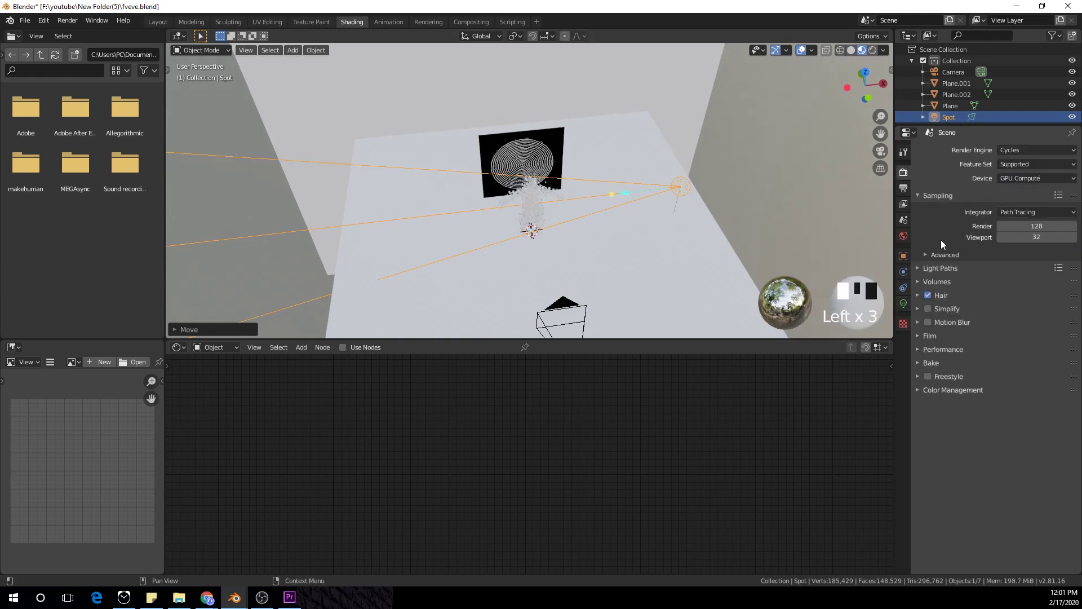
Step: Duplicate the spot light as Spot.001 and rotate the copy 180° then 90° about X
{"action": "left_click", "coordinate": [679, 186]}
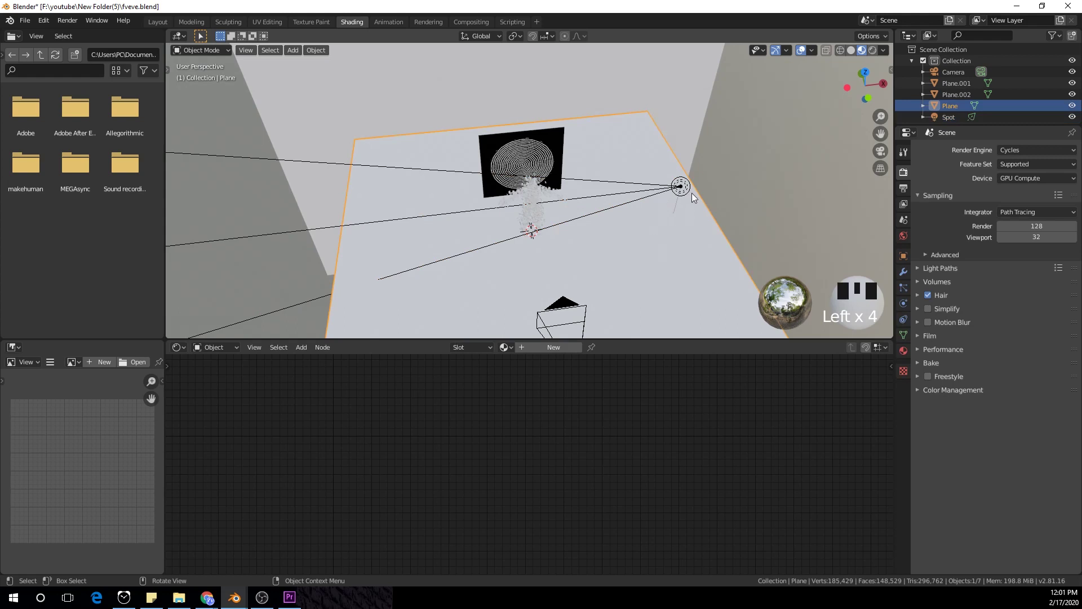
{"action": "left_click", "coordinate": [681, 188]}
{"action": "scroll", "coordinate": [689, 246], "scroll_direction": "up", "scroll_amount": 2}
{"action": "key", "text": "shift+d"}
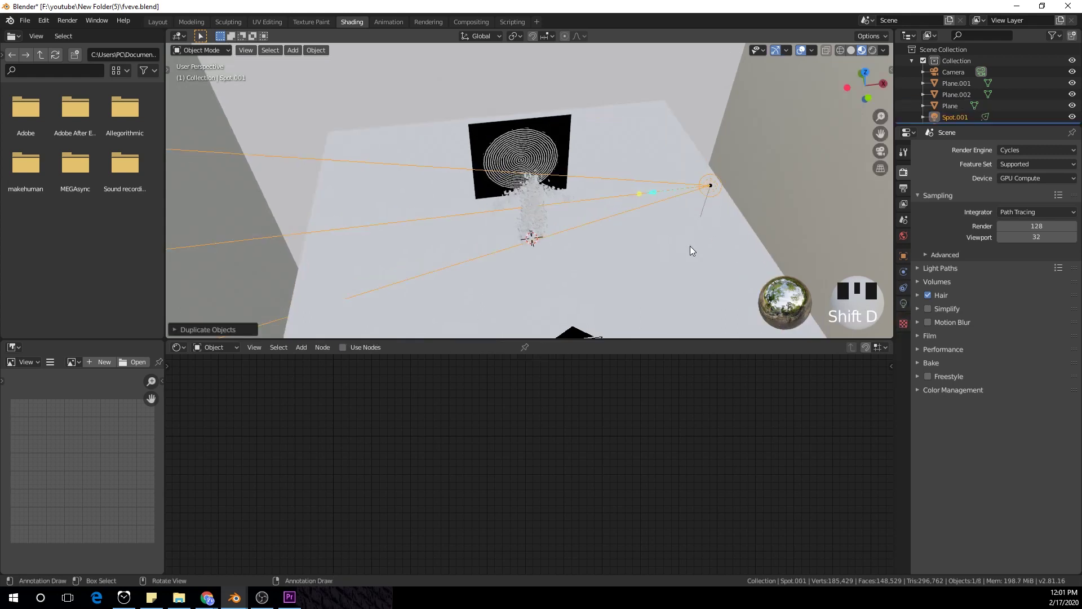
{"action": "key", "text": "r"}
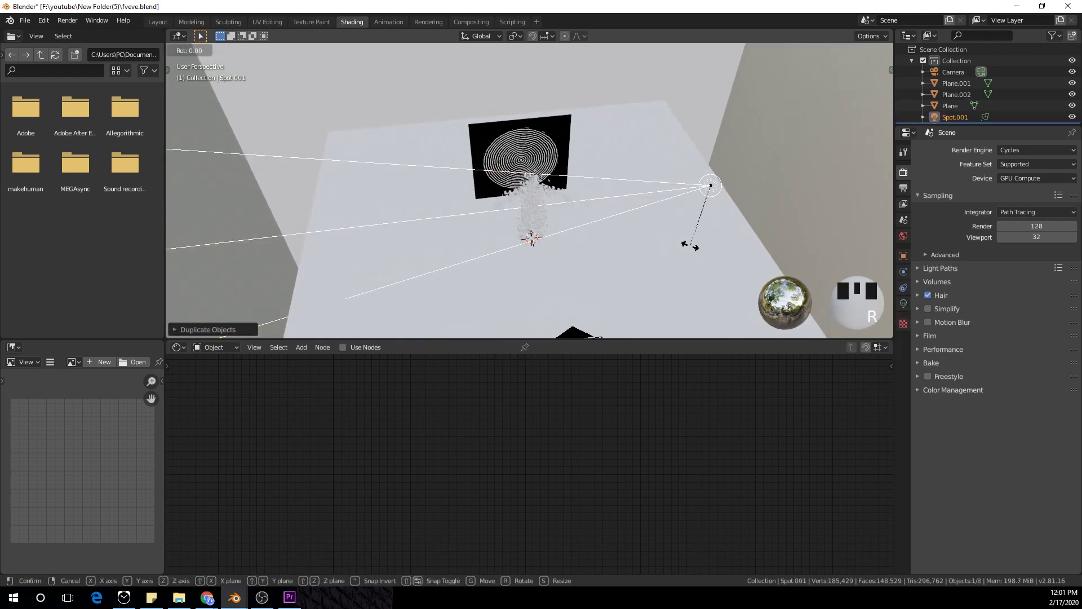
{"action": "type", "text": "x"}
{"action": "type", "text": "180"}
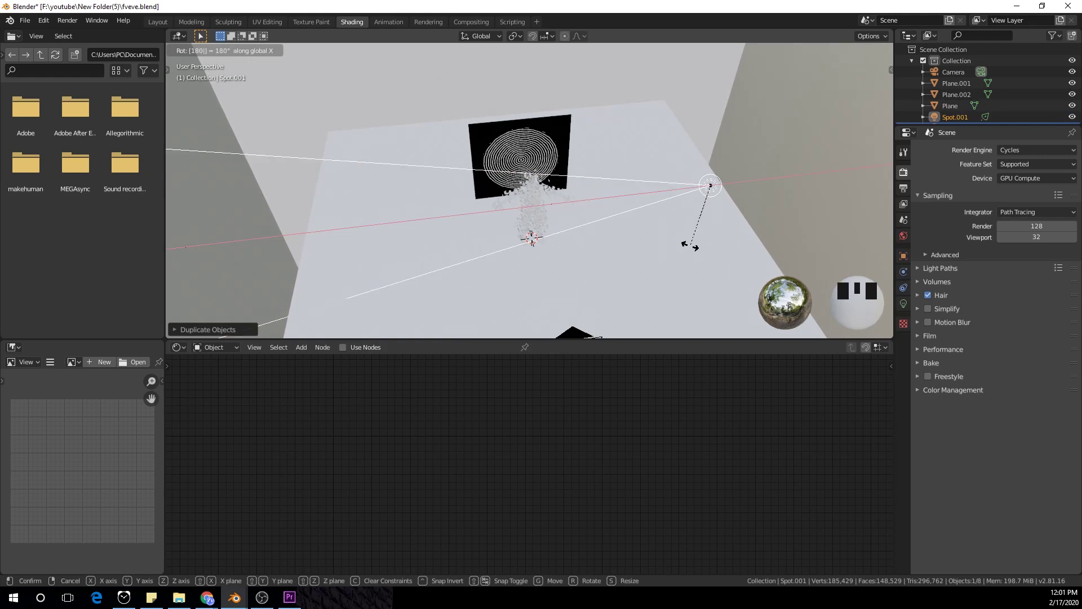
{"action": "key", "text": "Return"}
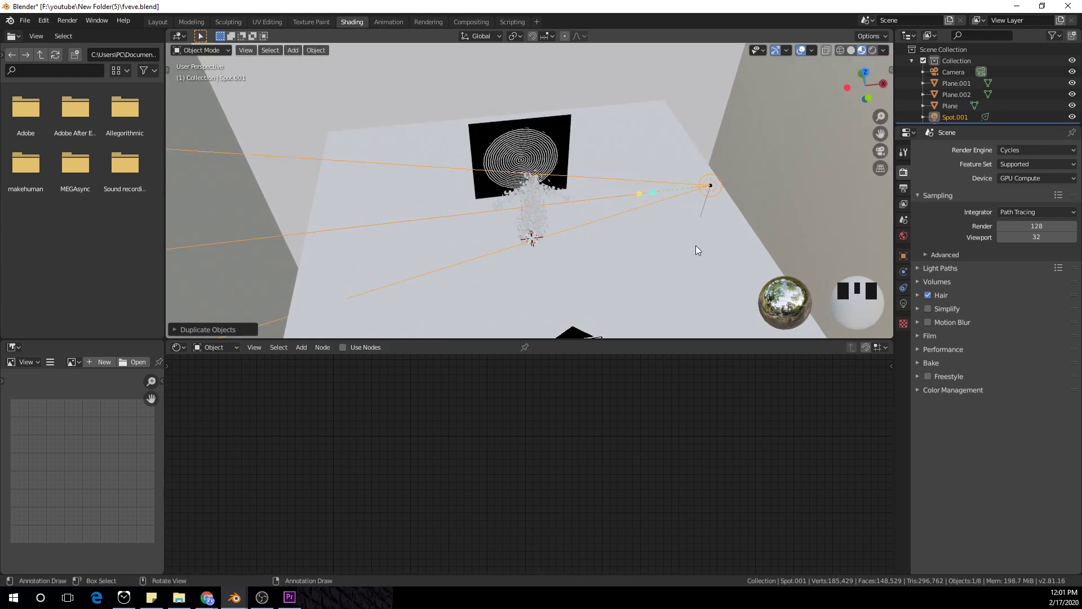
{"action": "type", "text": "rx90"}
{"action": "key", "text": "Return"}
Step: Scale Spot.001 by 180 along X and 180 along Y
{"action": "key", "text": "s"}
{"action": "key", "text": "x"}
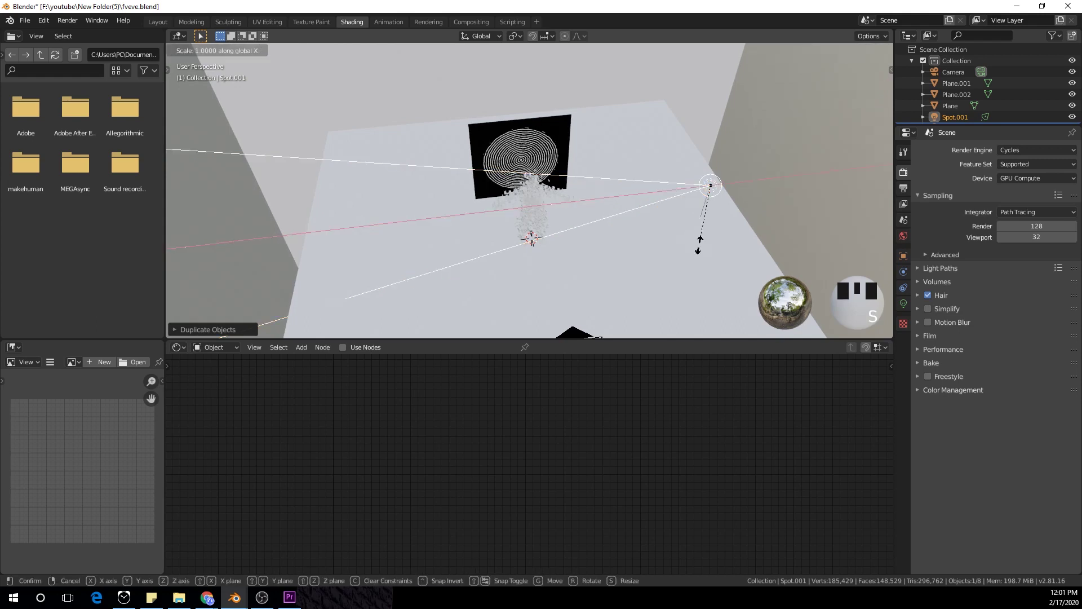
{"action": "type", "text": "90"}
{"action": "key", "text": "Escape"}
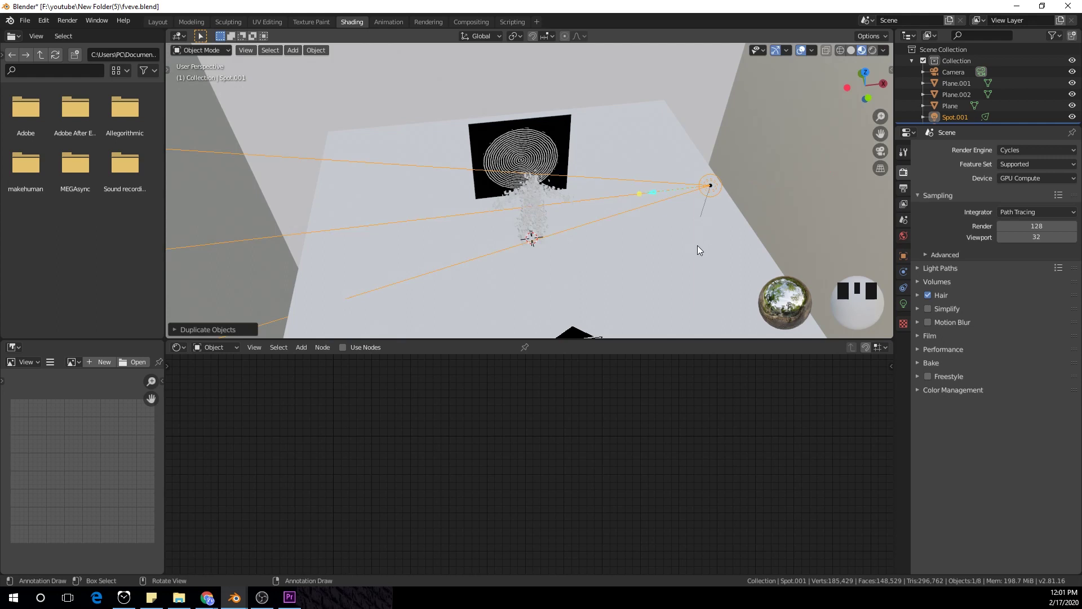
{"action": "type", "text": "sx"}
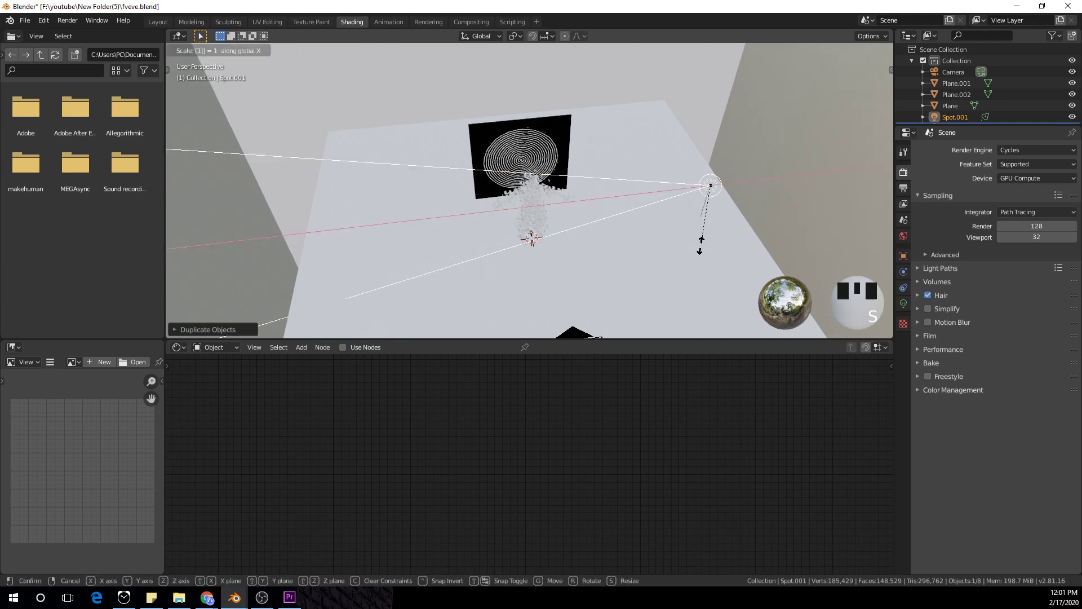
{"action": "type", "text": "180"}
{"action": "key", "text": "Return"}
{"action": "type", "text": "s"}
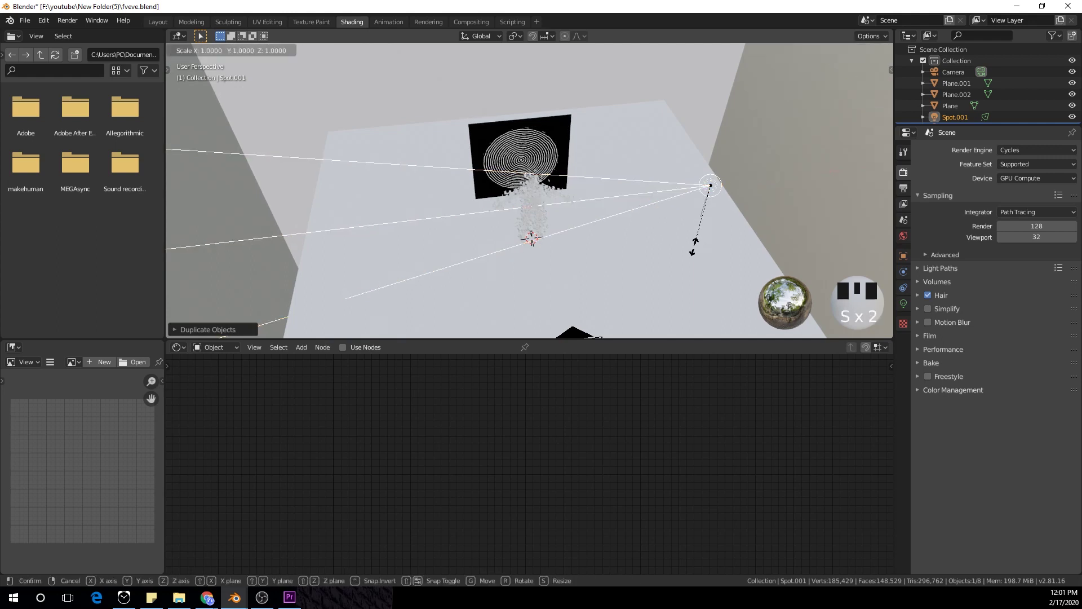
{"action": "type", "text": "y180"}
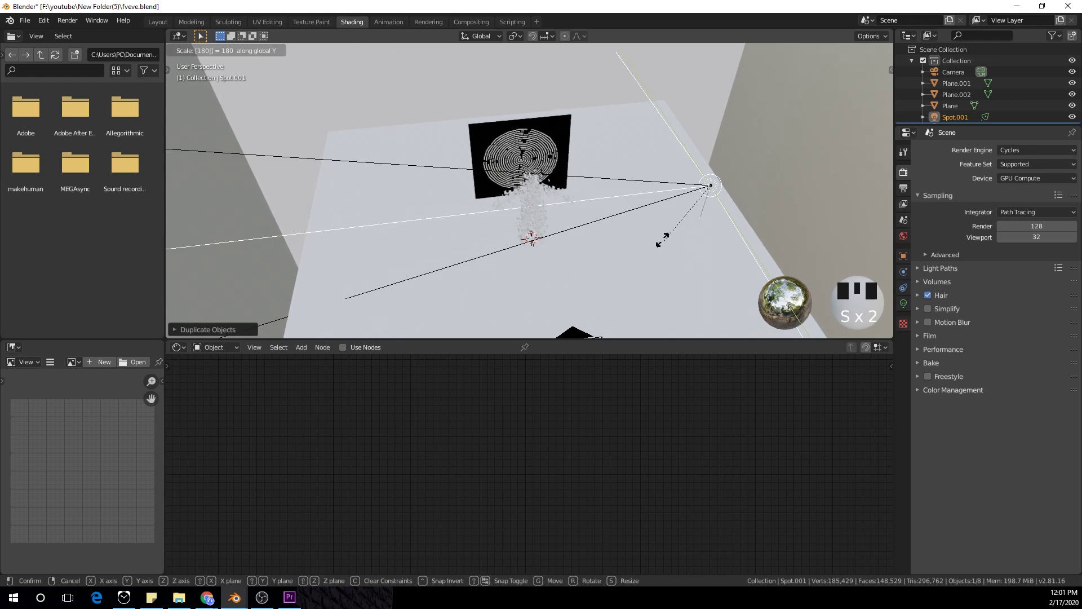
{"action": "key", "text": "Return"}
{"action": "scroll", "coordinate": [671, 226], "scroll_direction": "down", "scroll_amount": 3}
Step: Flip Spot.001 180° and position it raised on the left side, angled toward the centre
{"action": "key", "text": "KP_7"}
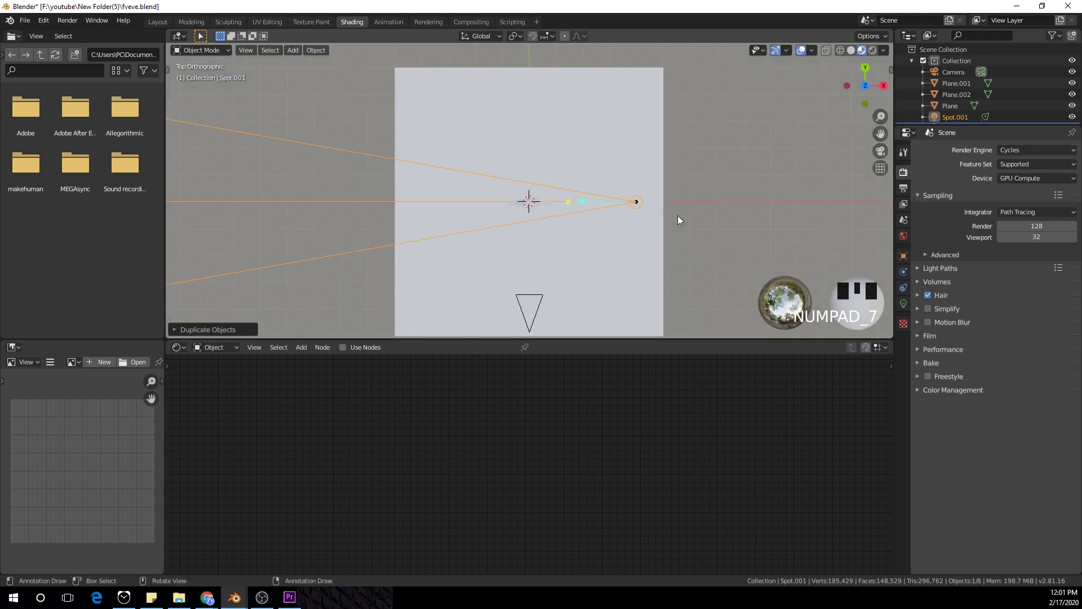
{"action": "key", "text": "g"}
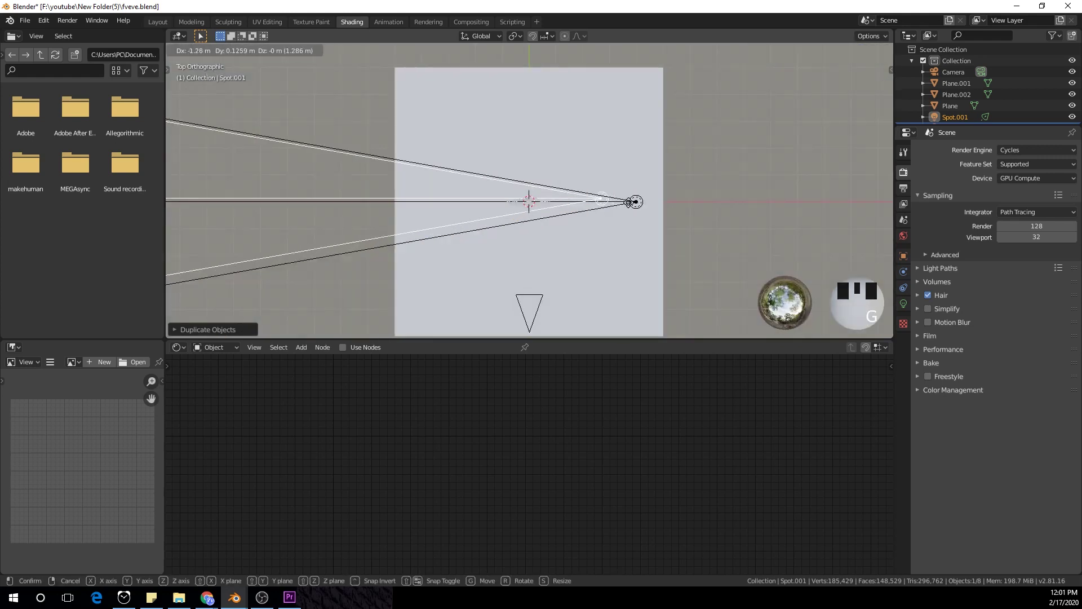
{"action": "right_click", "coordinate": [572, 216]}
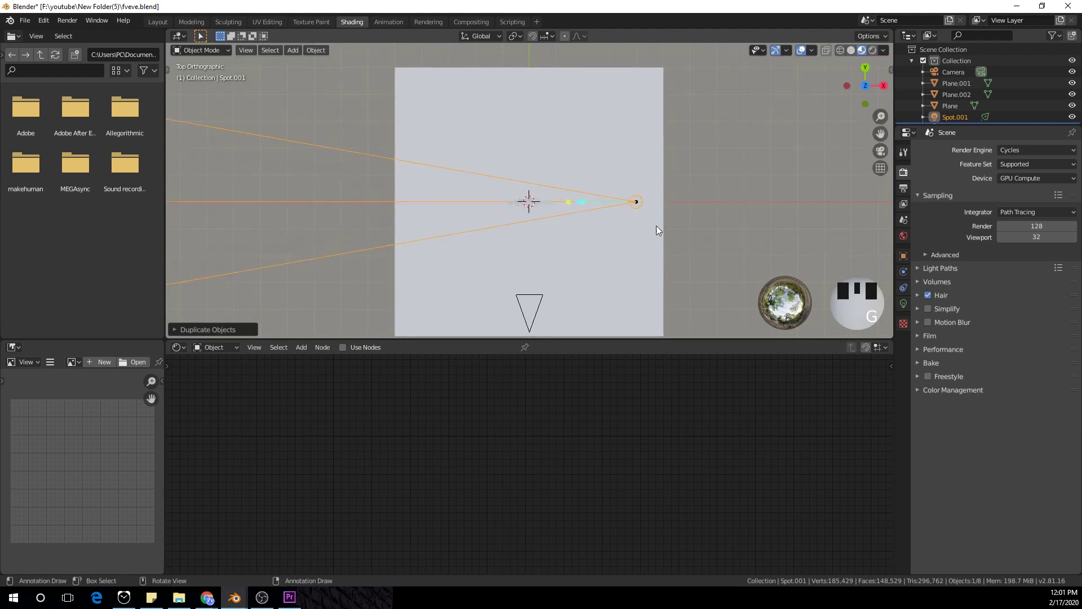
{"action": "scroll", "coordinate": [628, 202], "scroll_direction": "up", "scroll_amount": 2}
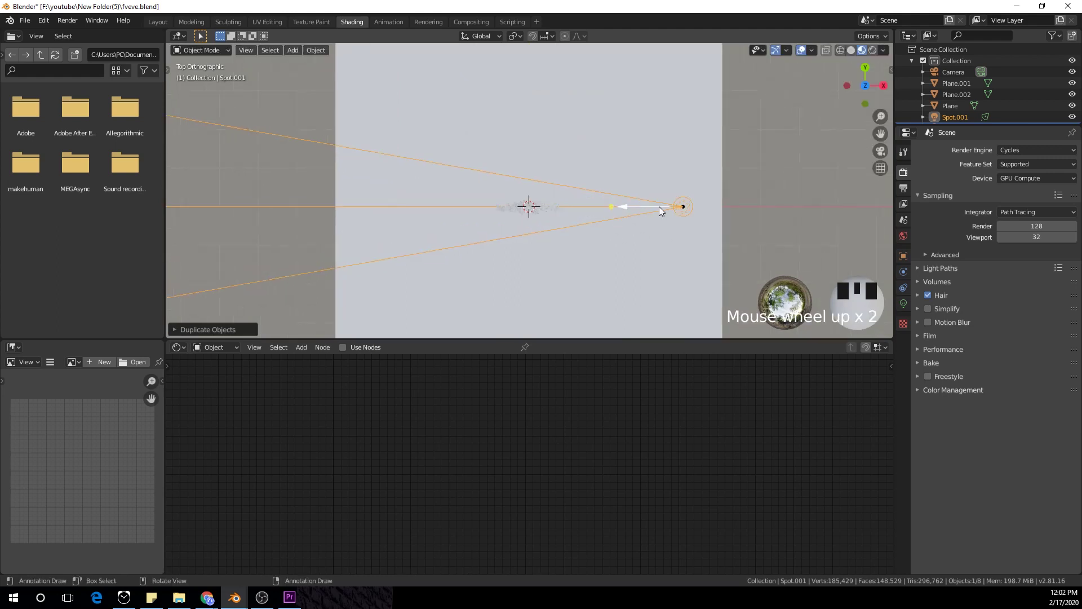
{"action": "key", "text": "g"}
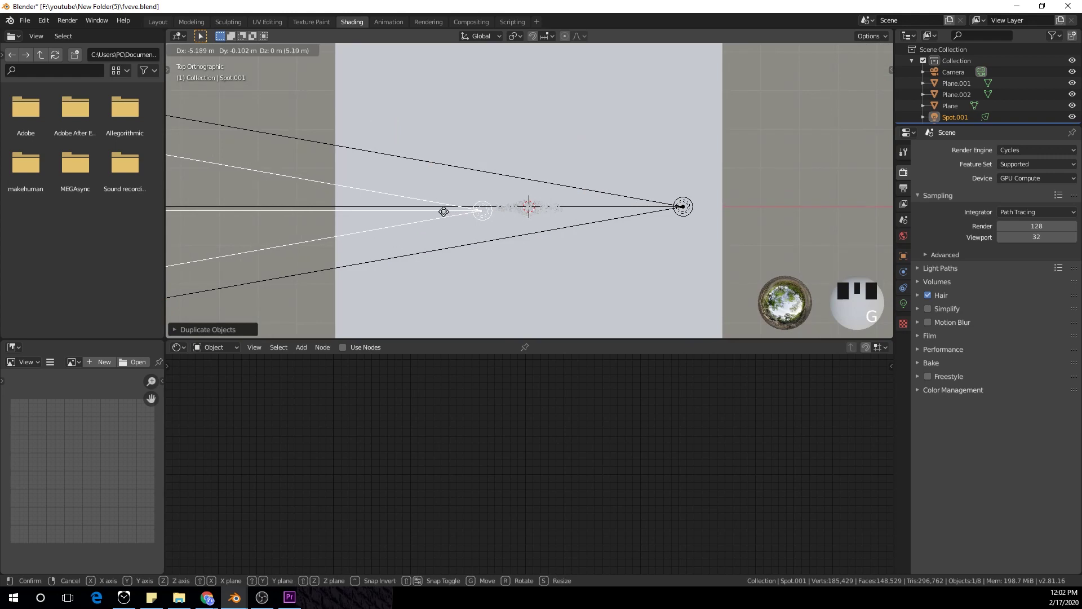
{"action": "left_click", "coordinate": [429, 215]}
{"action": "type", "text": "r"}
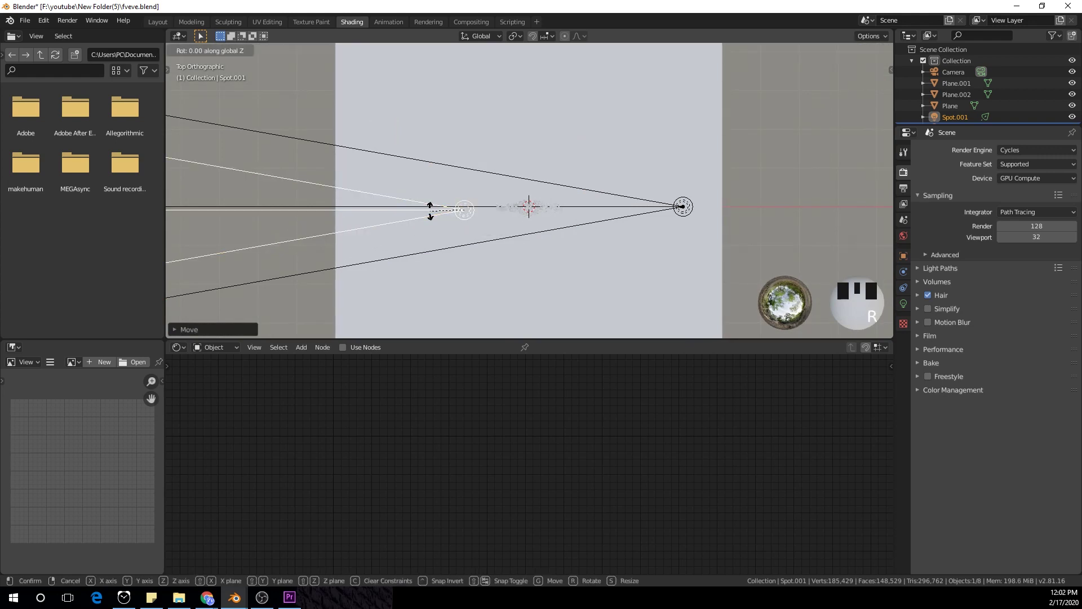
{"action": "type", "text": "180"}
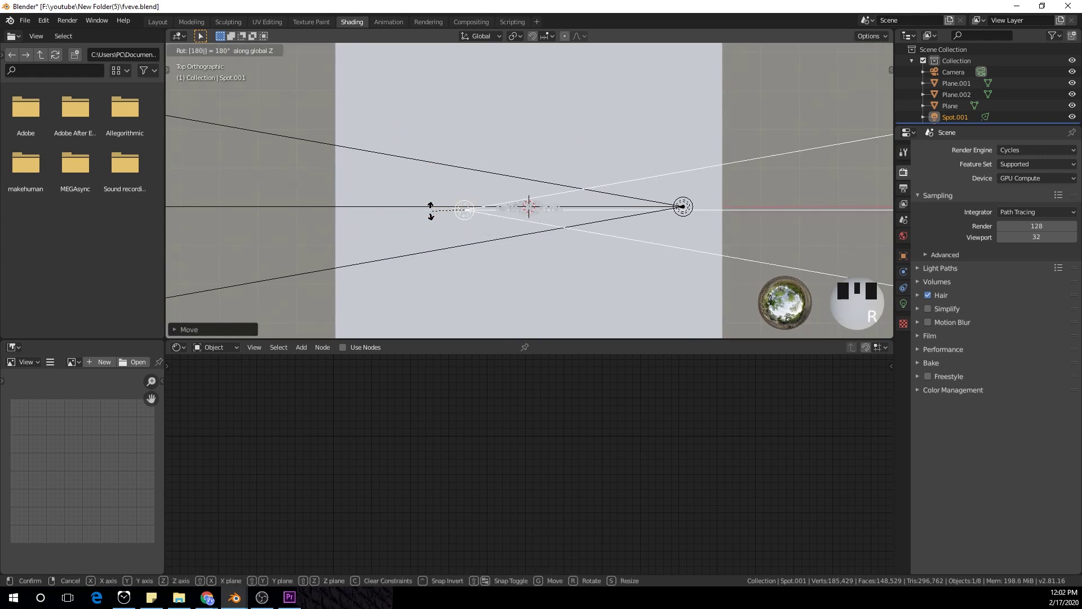
{"action": "key", "text": "Return"}
{"action": "key", "text": "g"}
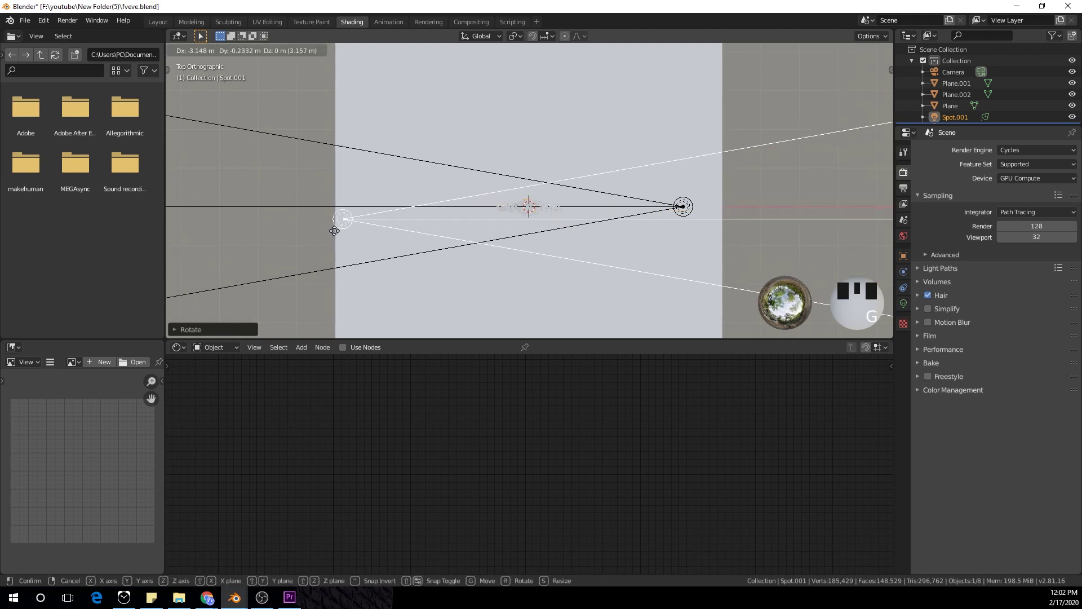
{"action": "left_click", "coordinate": [483, 238]}
{"action": "key", "text": "r"}
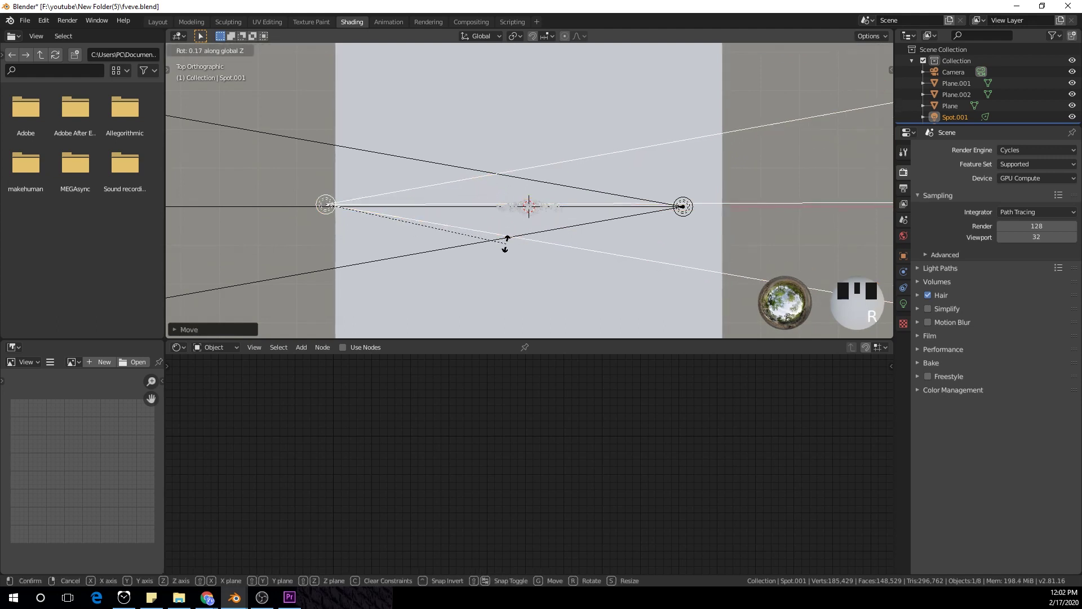
{"action": "left_click", "coordinate": [493, 293]}
{"action": "key", "text": "g"}
{"action": "left_click", "coordinate": [478, 237]}
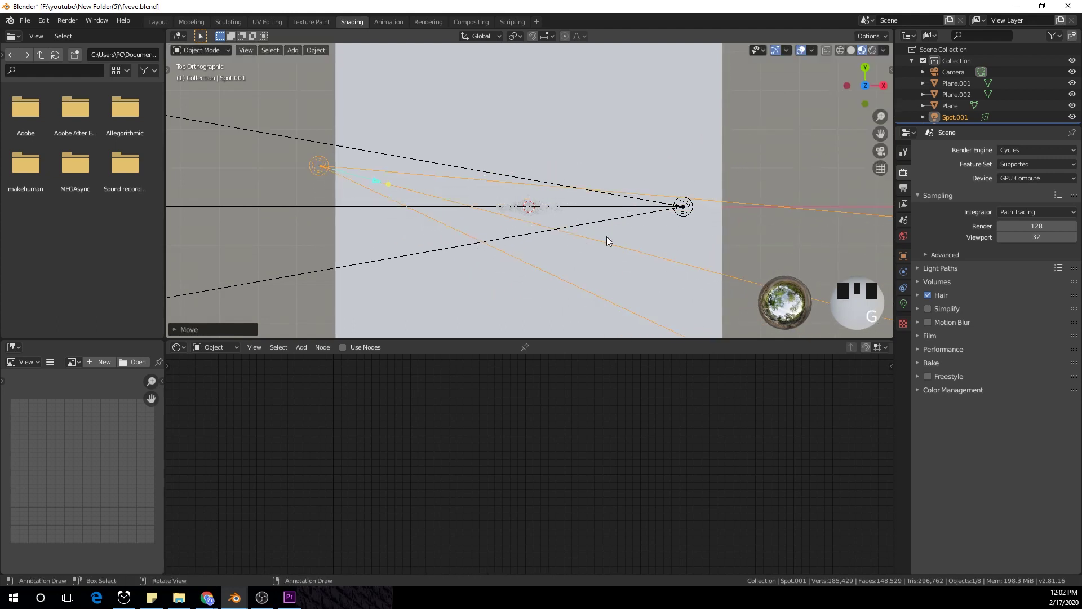
Step: Re-angle the original Spot light and raise it slightly
{"action": "left_click", "coordinate": [687, 214]}
{"action": "key", "text": "r"}
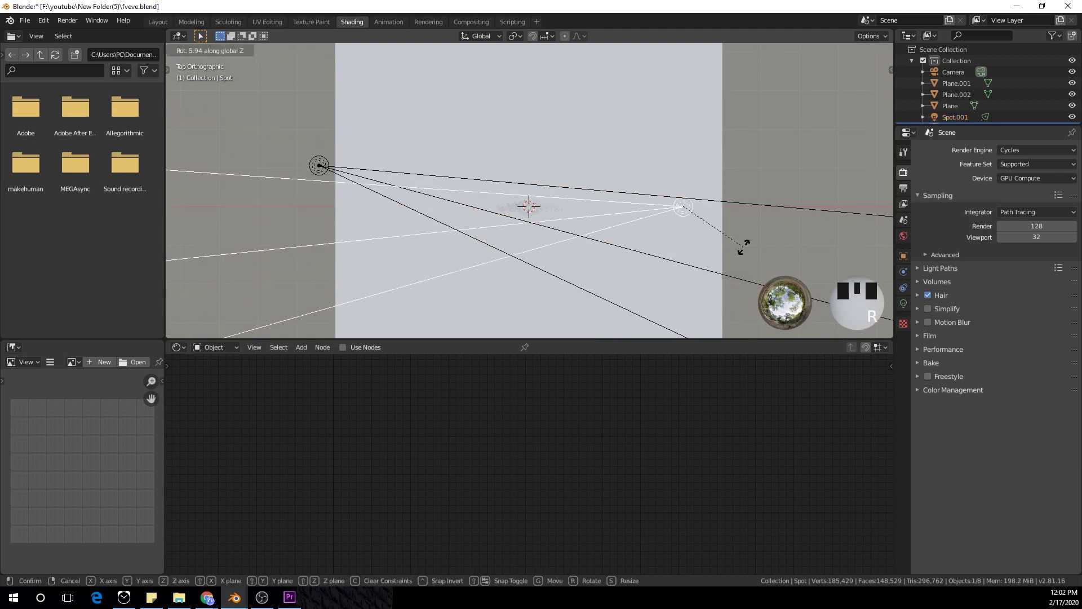
{"action": "left_click", "coordinate": [762, 237]}
{"action": "key", "text": "g"}
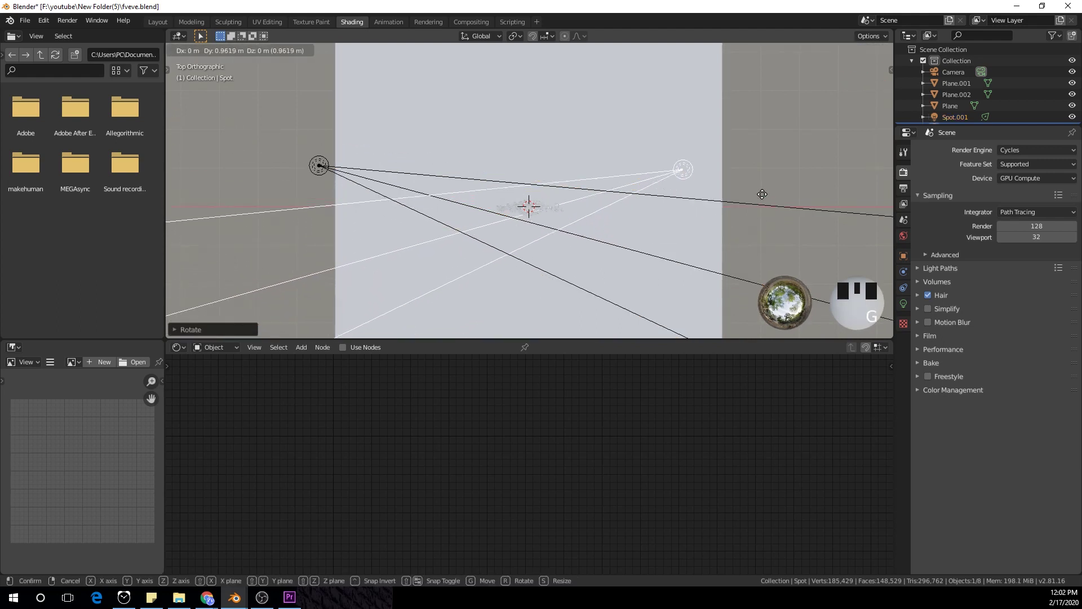
{"action": "left_click", "coordinate": [769, 192]}
Step: Make Spot.001's light colour white and preview the scene with Rendered shading
{"action": "left_click", "coordinate": [317, 165]}
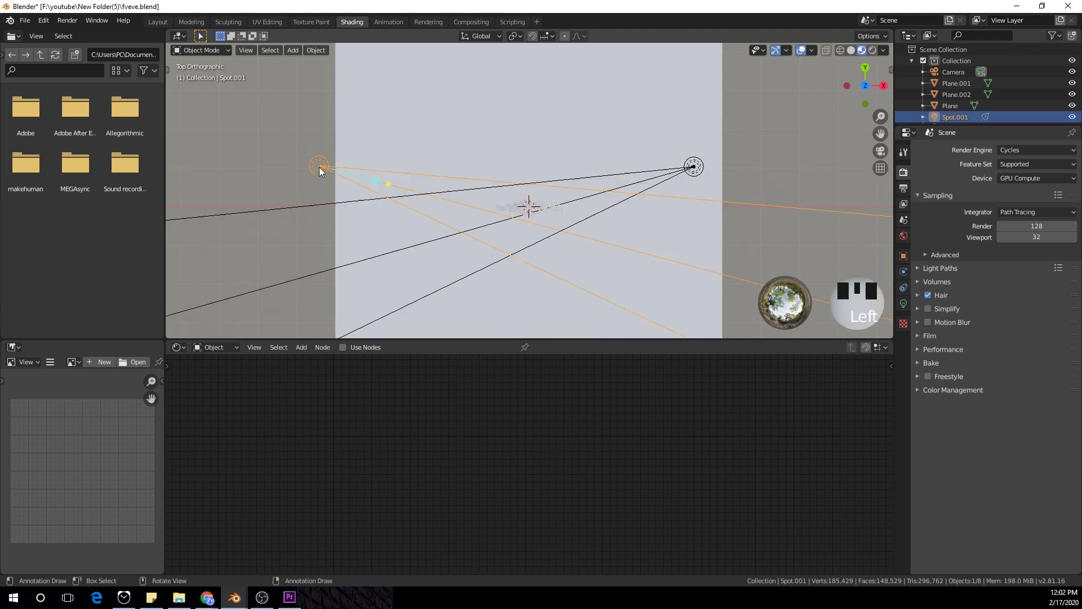
{"action": "left_click", "coordinate": [903, 303]}
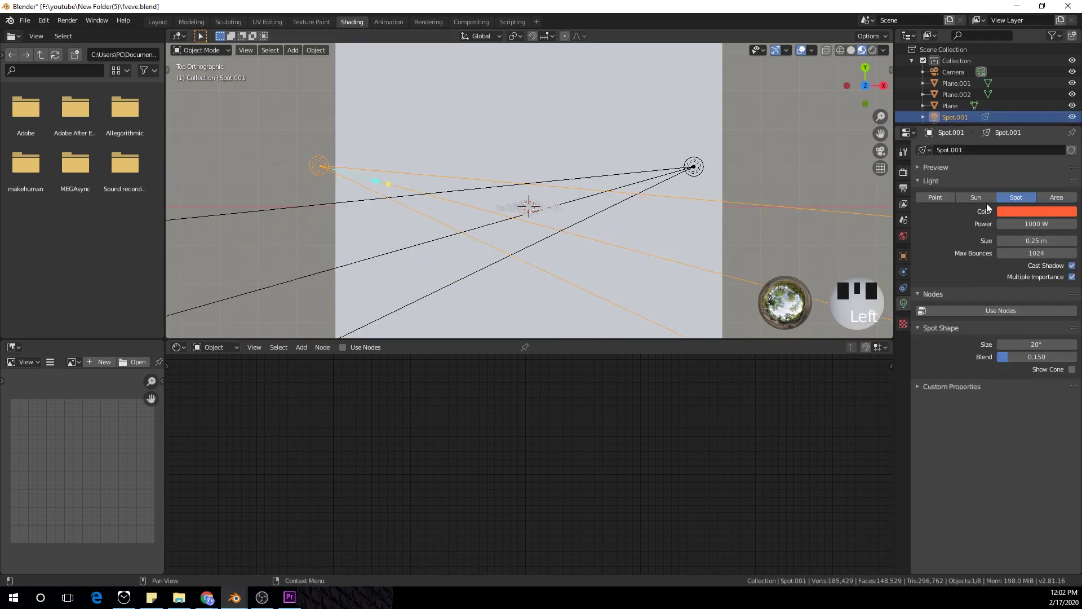
{"action": "left_click", "coordinate": [1033, 212]}
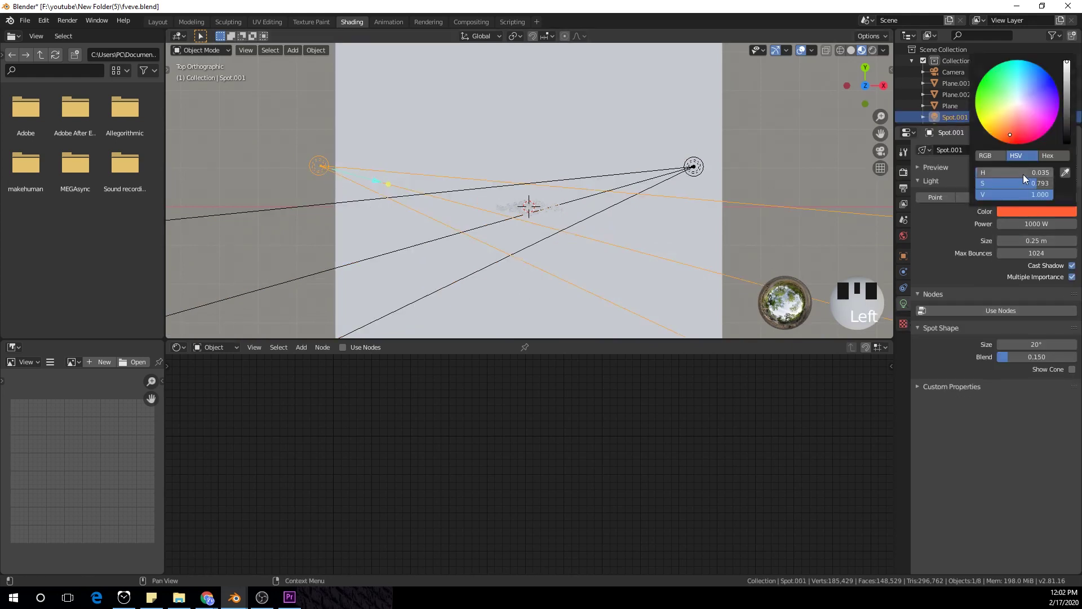
{"action": "left_click", "coordinate": [987, 156]}
{"action": "left_click_drag", "start_coordinate": [989, 184], "coordinate": [1053, 193]}
{"action": "left_click", "coordinate": [872, 50]}
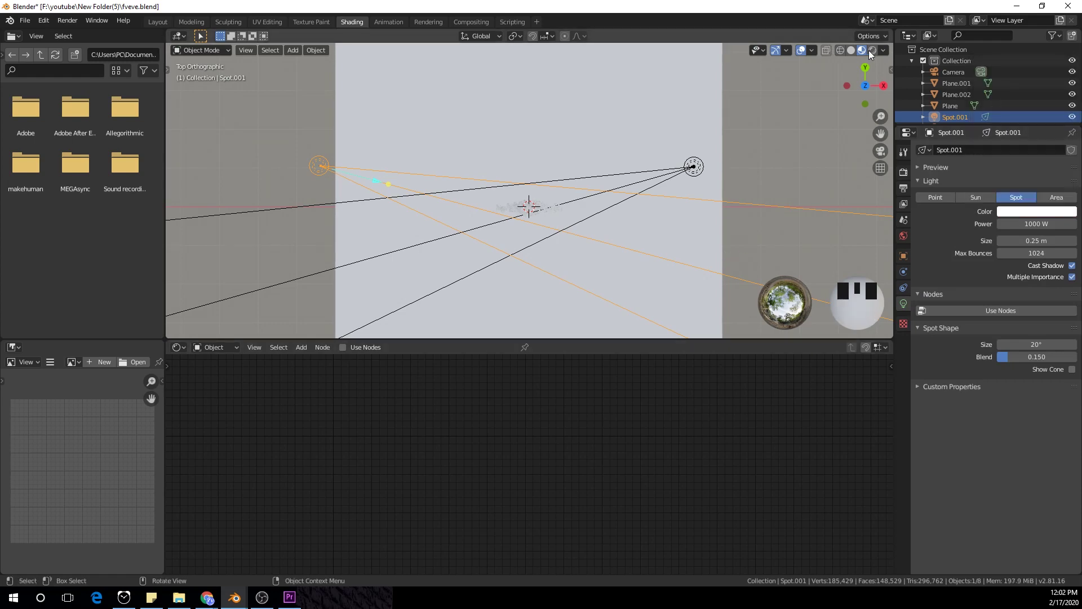
Step: Look through the camera and expose the Outliner's viewport toggle to show m_ca01.001
{"action": "key", "text": "KP_0"}
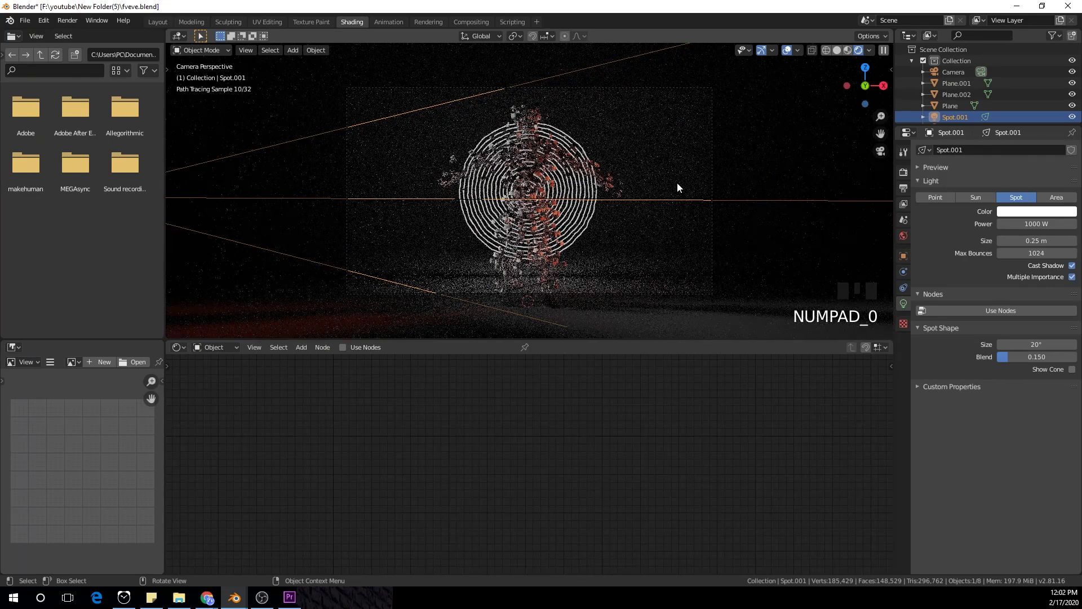
{"action": "scroll", "coordinate": [682, 185], "scroll_direction": "up", "scroll_amount": 2}
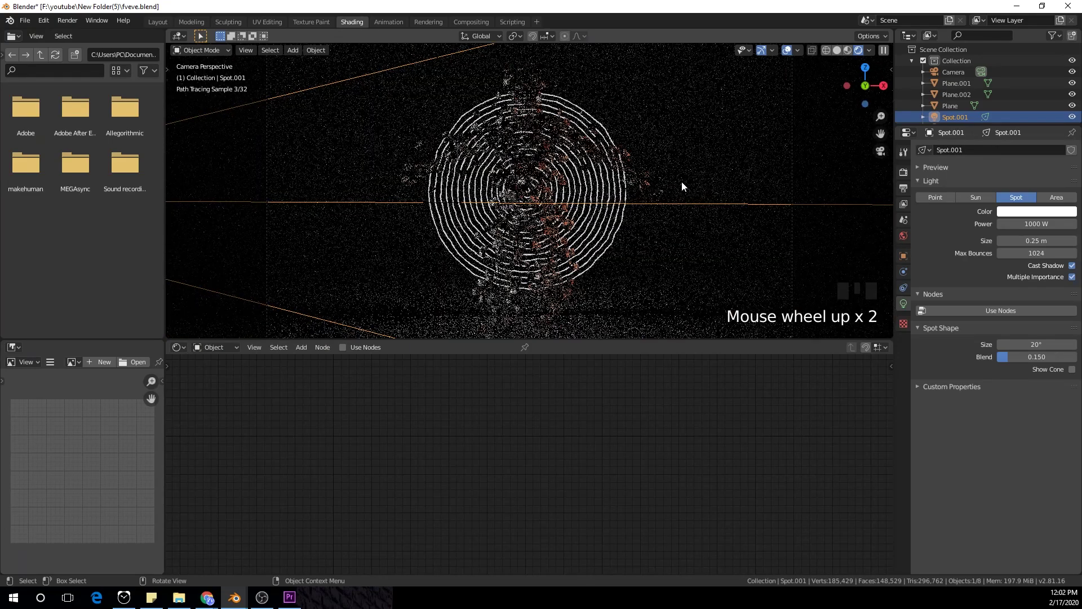
{"action": "scroll", "coordinate": [681, 182], "scroll_direction": "down", "scroll_amount": 1}
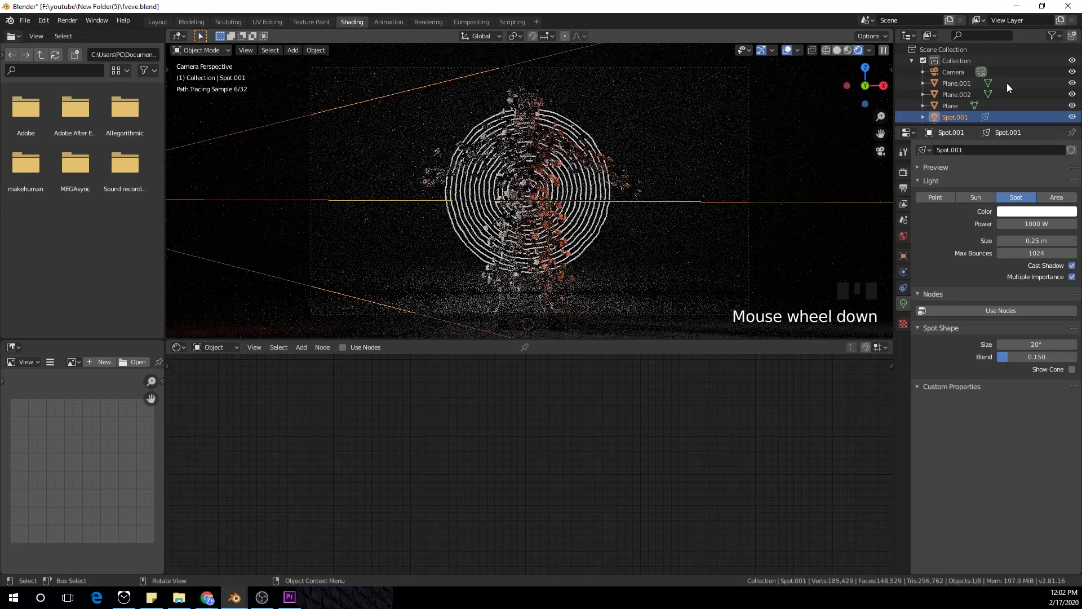
{"action": "scroll", "coordinate": [1034, 89], "scroll_direction": "down", "scroll_amount": 3}
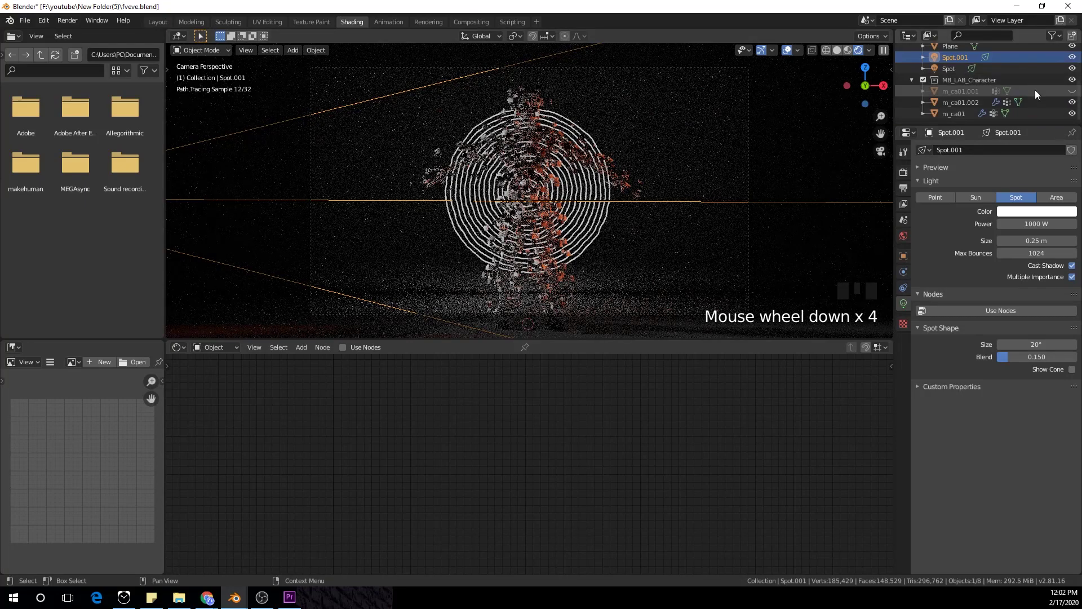
{"action": "left_click", "coordinate": [1072, 92]}
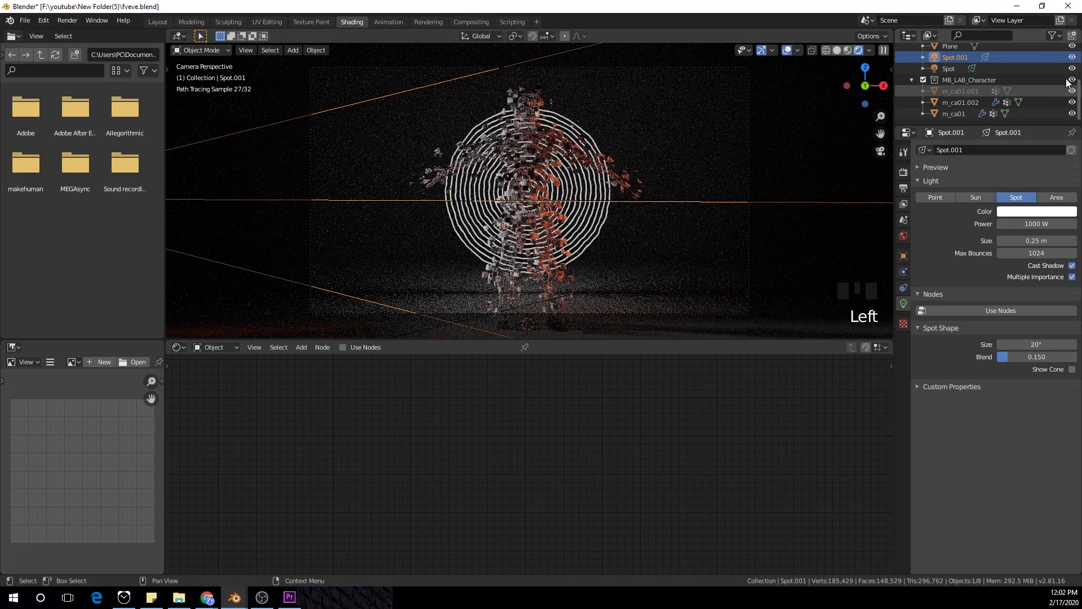
{"action": "left_click", "coordinate": [1057, 39]}
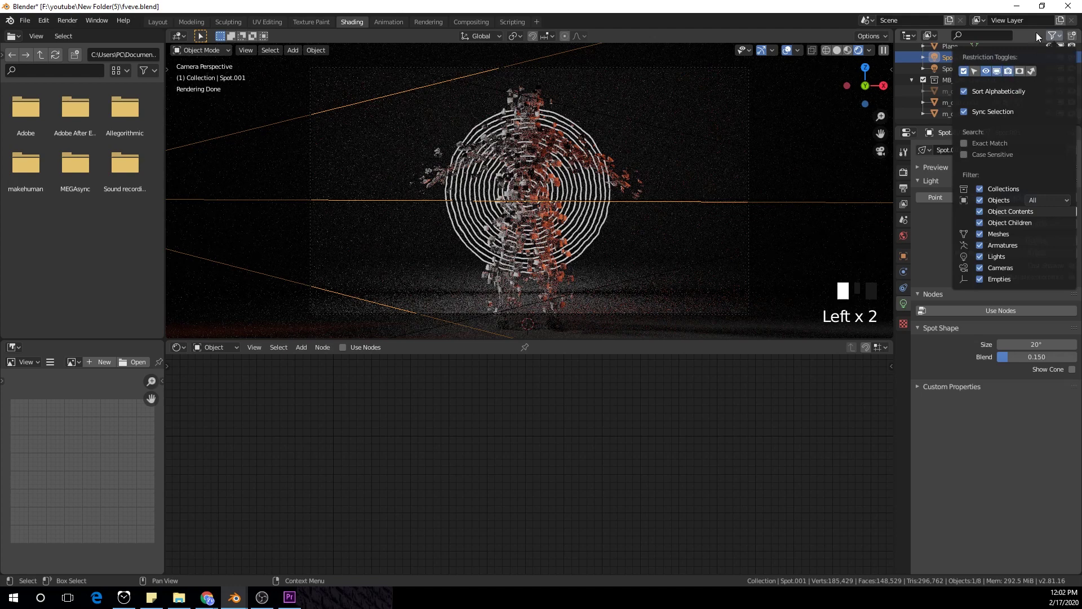
Step: Unhide and select m_ca01.001, then give it a new material with a black Principled BSDF base colour
{"action": "left_click", "coordinate": [1060, 92]}
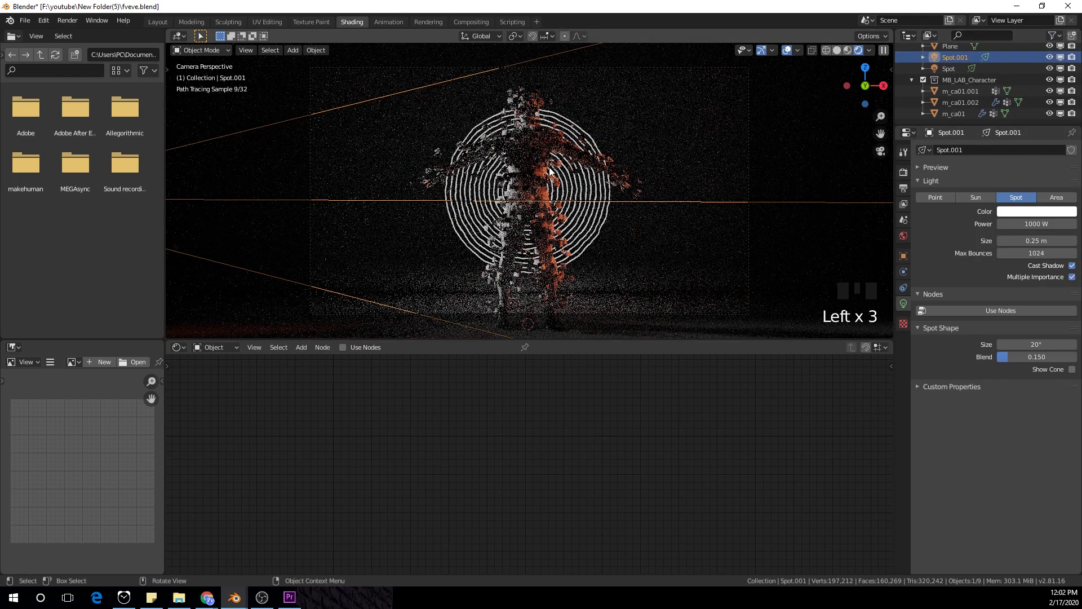
{"action": "left_click", "coordinate": [975, 89]}
{"action": "left_click", "coordinate": [553, 347]}
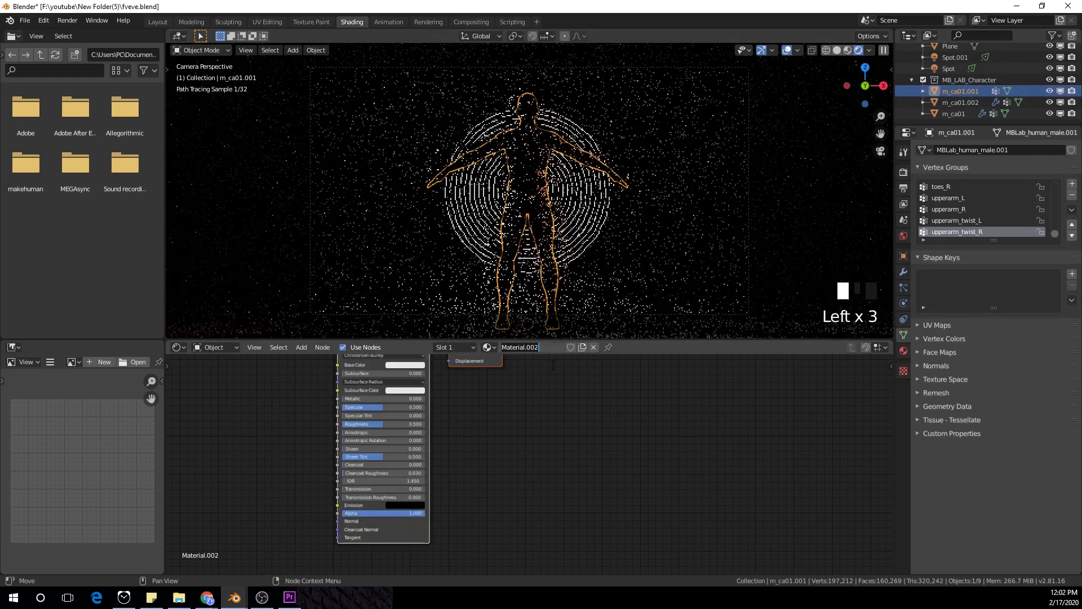
{"action": "middle_click_drag", "start_coordinate": [549, 441], "coordinate": [561, 495]}
{"action": "left_click", "coordinate": [414, 419]}
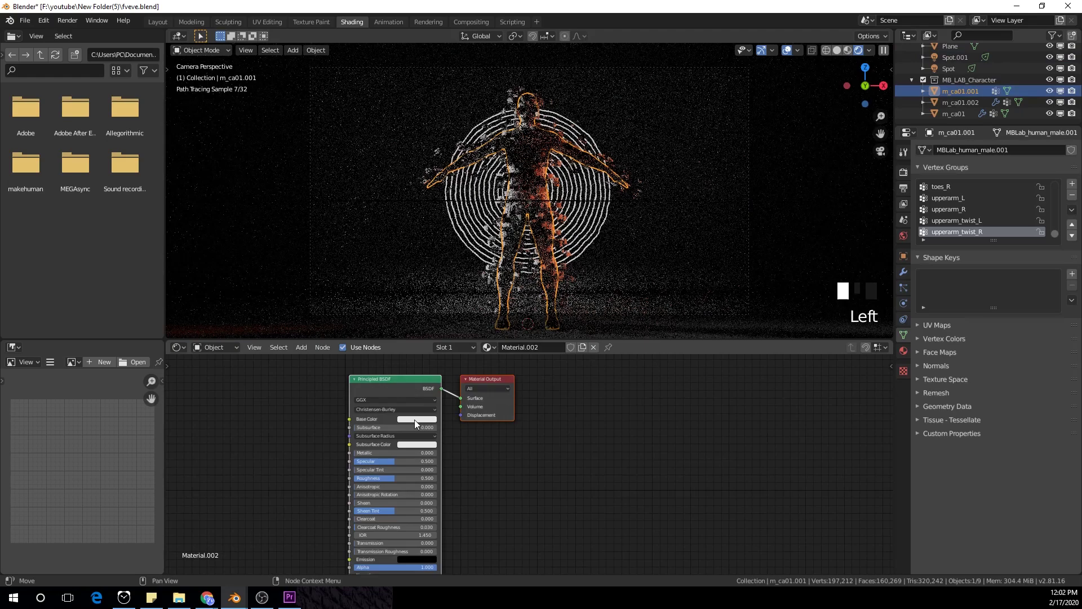
{"action": "left_click_drag", "start_coordinate": [461, 337], "coordinate": [463, 366]}
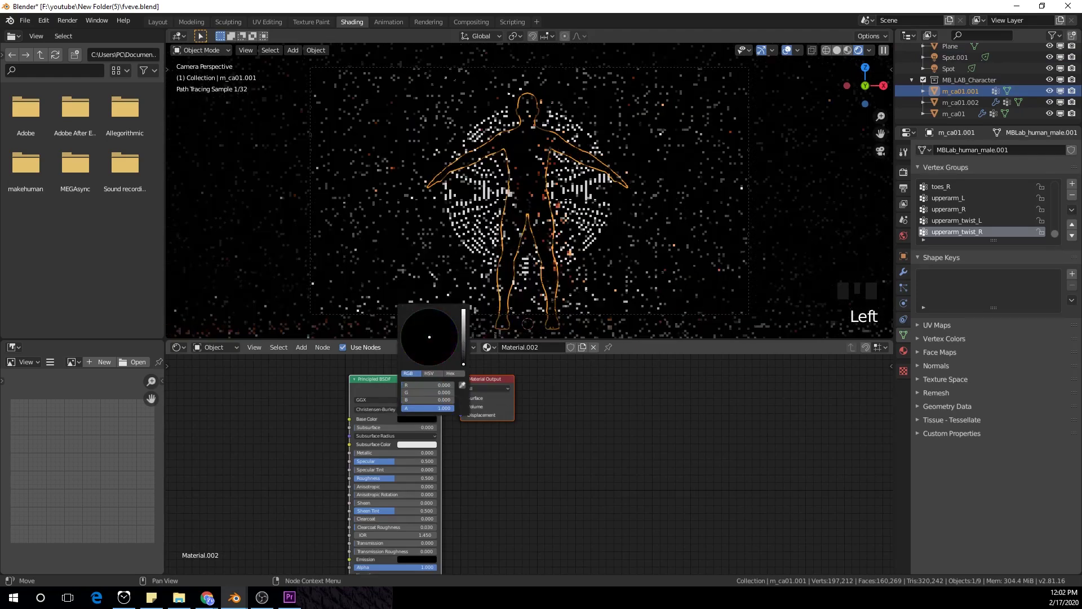
{"action": "left_click", "coordinate": [617, 421]}
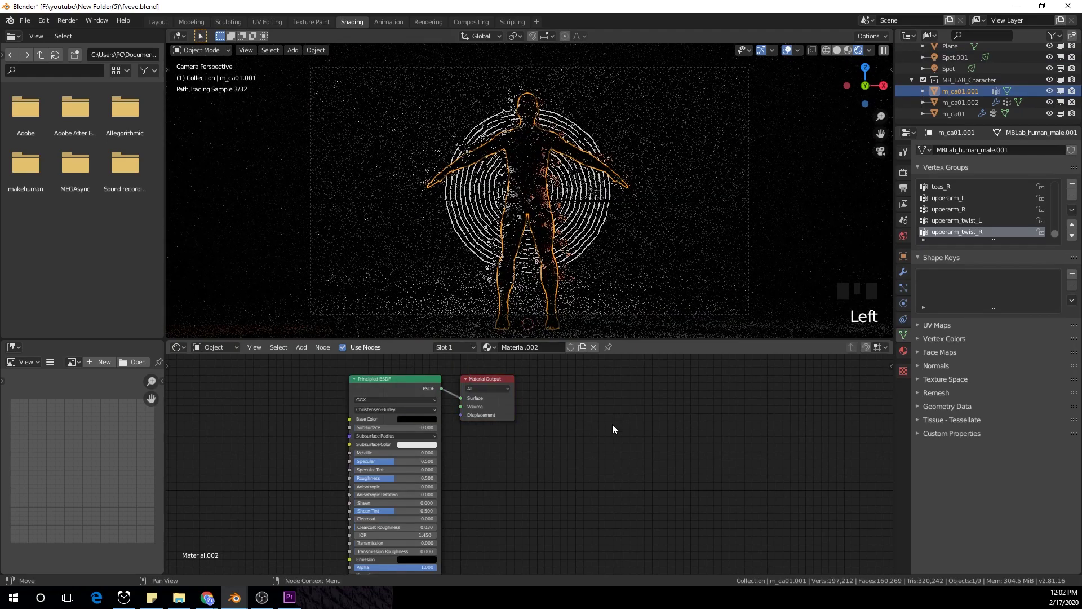